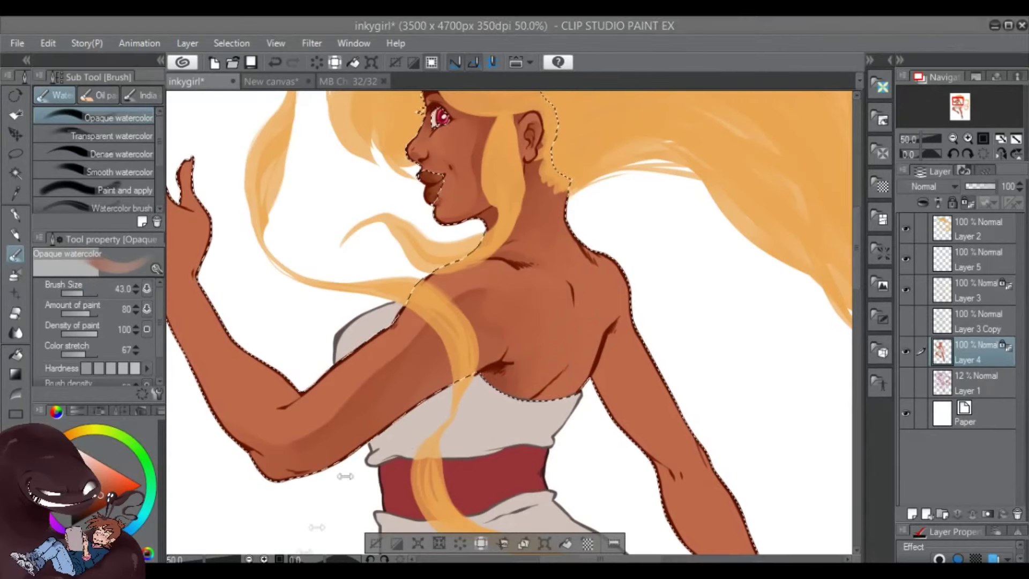
Paint darker skin shading along the lower back near the armpit and on the lowered upper arm with the 43 px Opaque watercolor brush
left_click_drag(568, 371, 560, 385)
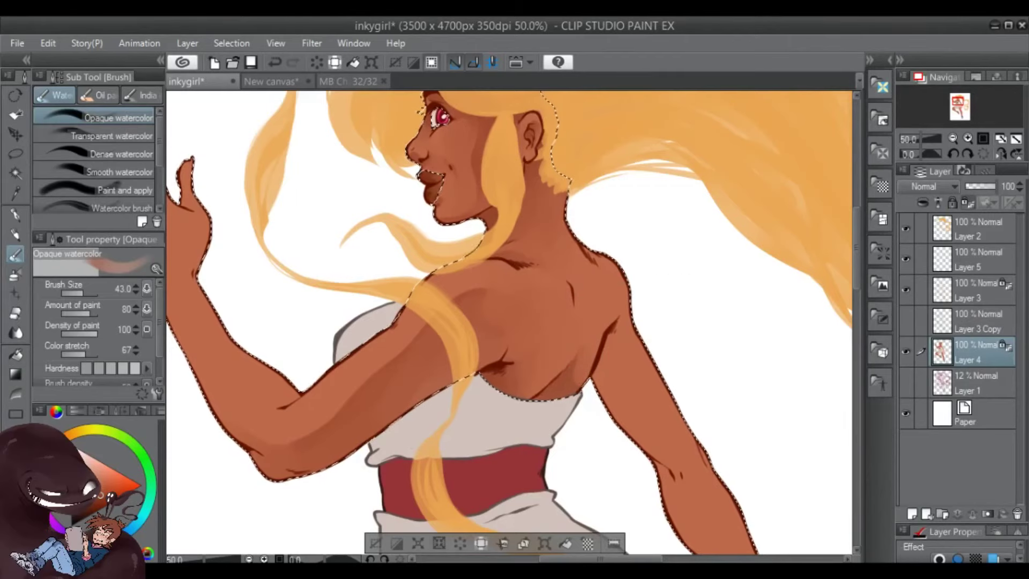
left_click_drag(674, 358, 662, 327)
left_click_drag(604, 292, 597, 327)
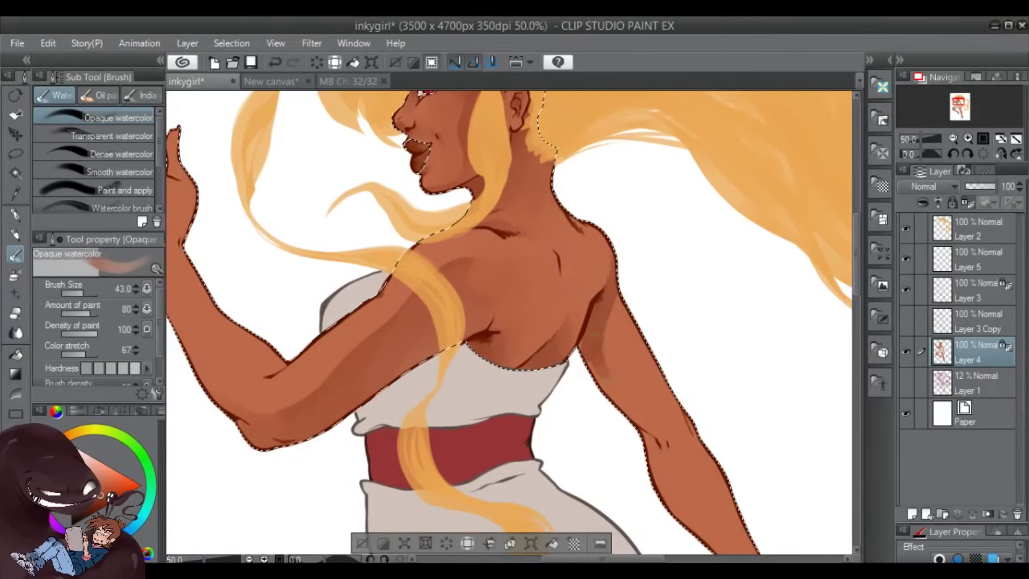
left_click_drag(617, 276, 536, 209)
left_click_drag(541, 249, 557, 329)
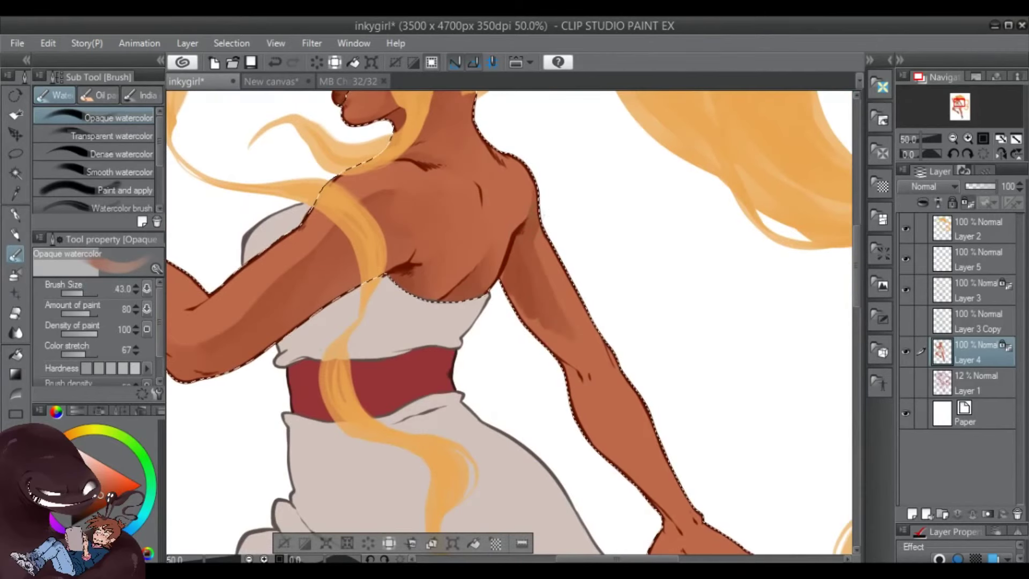
Shade the inner elbow crease of the lowered arm and blend it with the Transparent watercolor brush
left_click_drag(590, 368, 594, 379)
key("period")
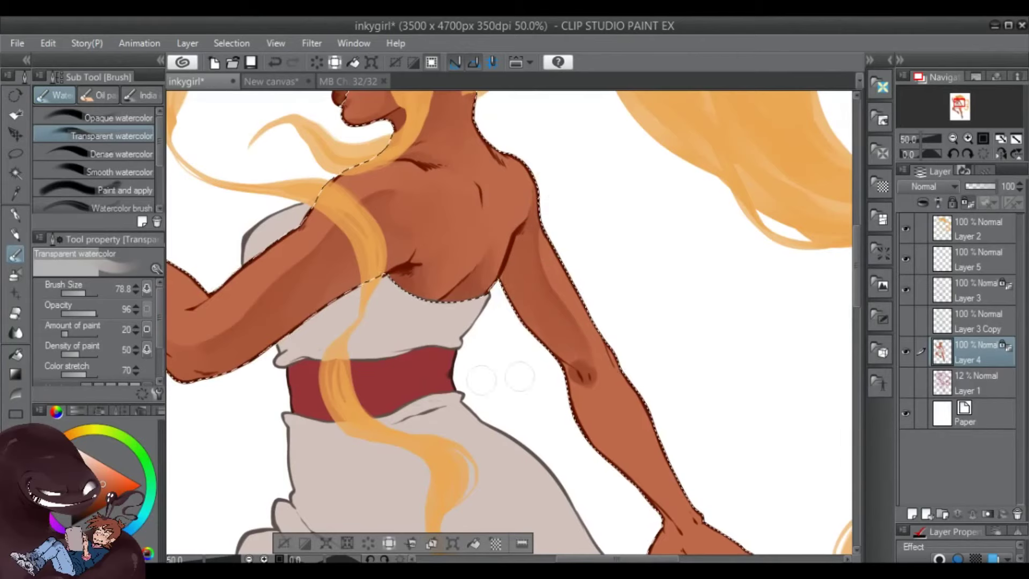
key("comma")
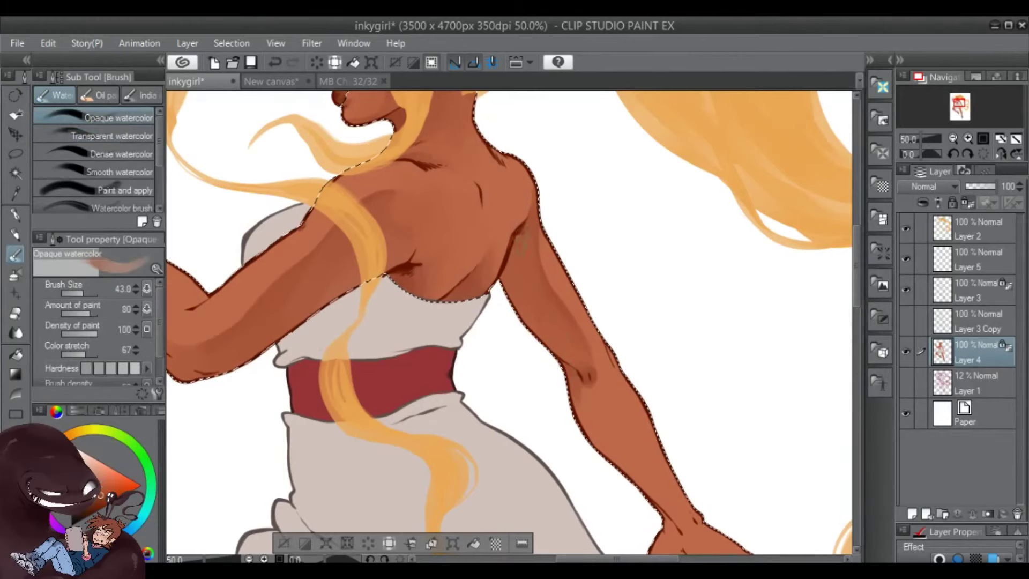
Shade the lowered forearm and the palm of its hand with the Opaque watercolor brush at size 64.4 and blend the tones
left_click_drag(516, 245, 360, 143)
key("period")
left_click_drag(512, 322, 462, 302)
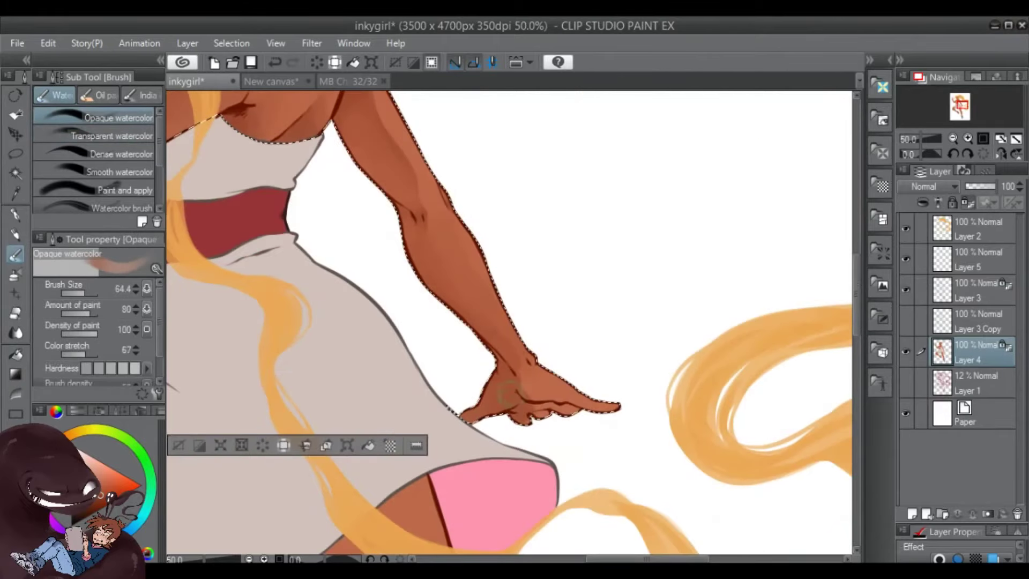
left_click_drag(508, 393, 518, 381)
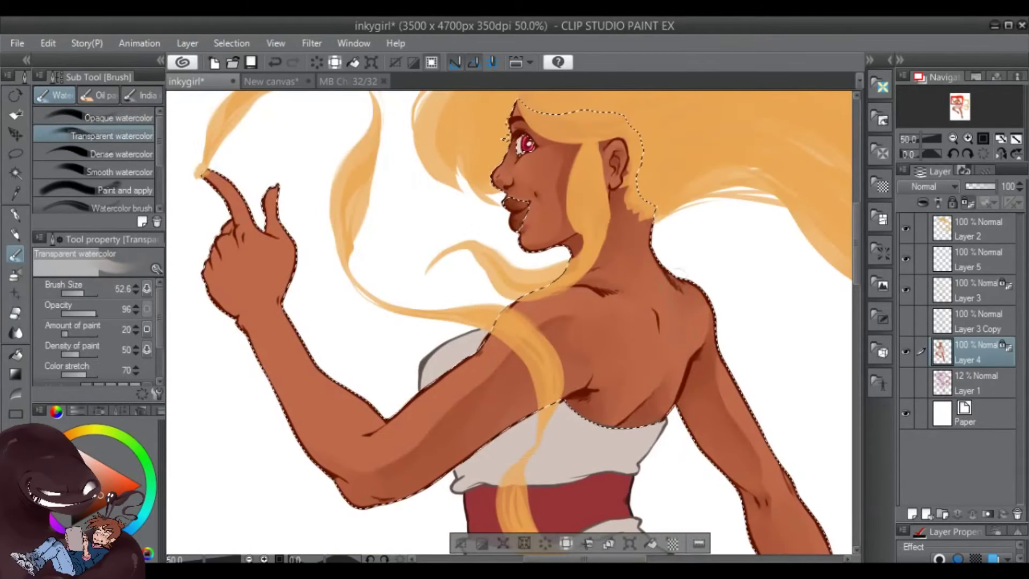
Soften the shading around the shoulder blade line with Transparent watercolor at 52.6 and refine it with Opaque watercolor at 28.7
left_click_drag(659, 314, 670, 336)
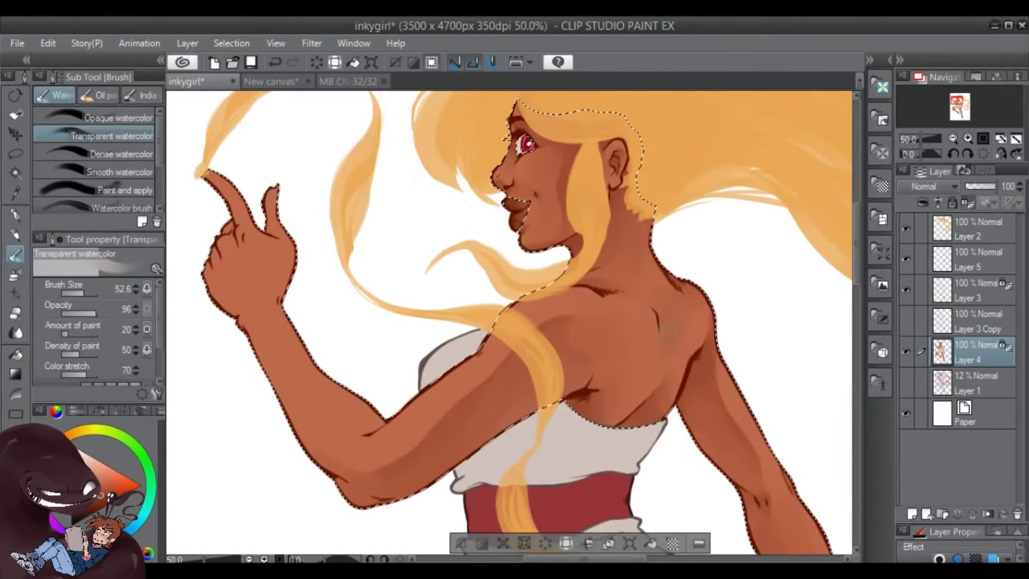
left_click(113, 117)
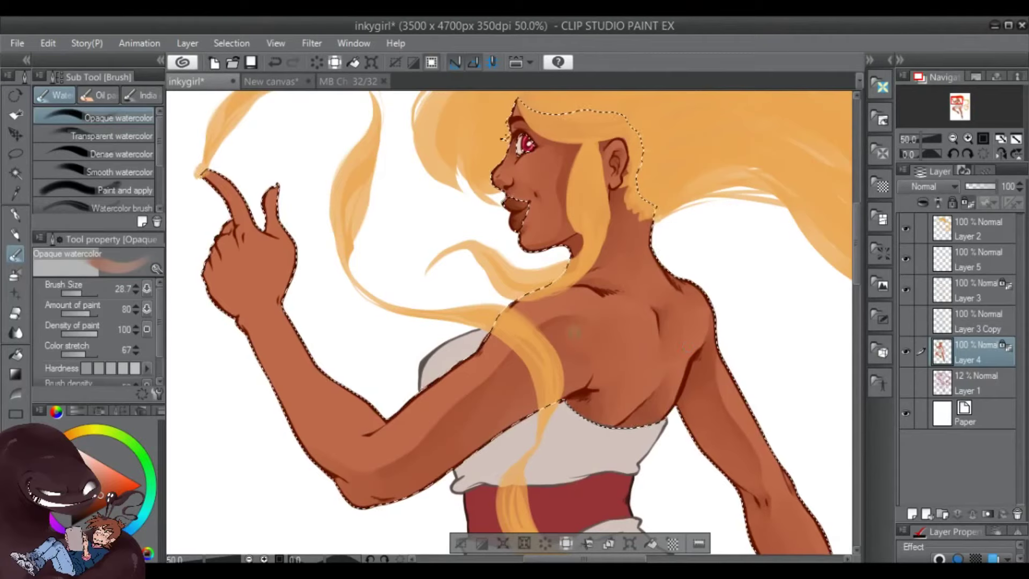
Paint shadow at the raised arm's elbow crease and across the back of the hand near the wrist, blending with Transparent watercolor
left_click_drag(367, 424, 408, 378)
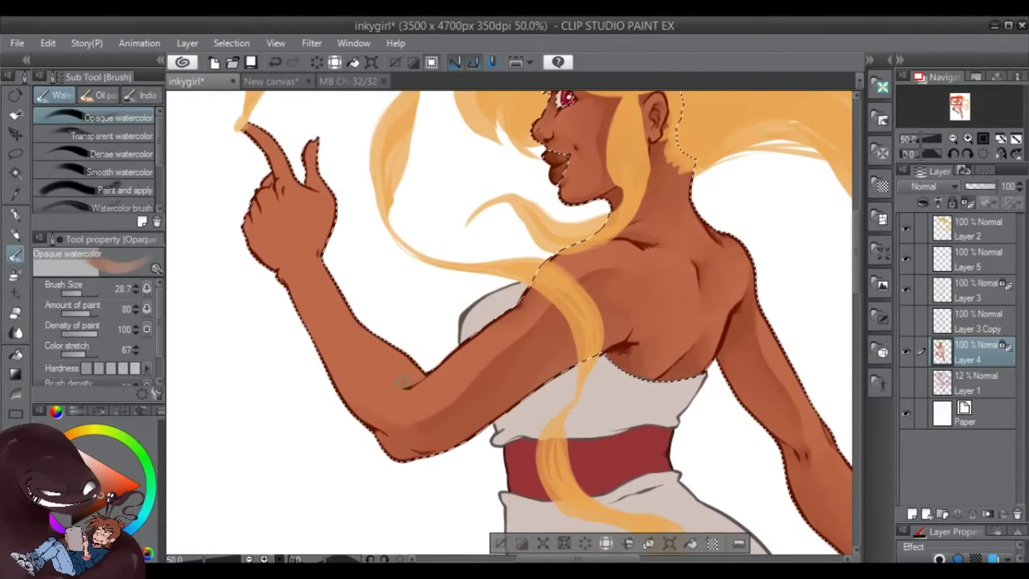
left_click(112, 135)
left_click_drag(272, 255, 317, 257)
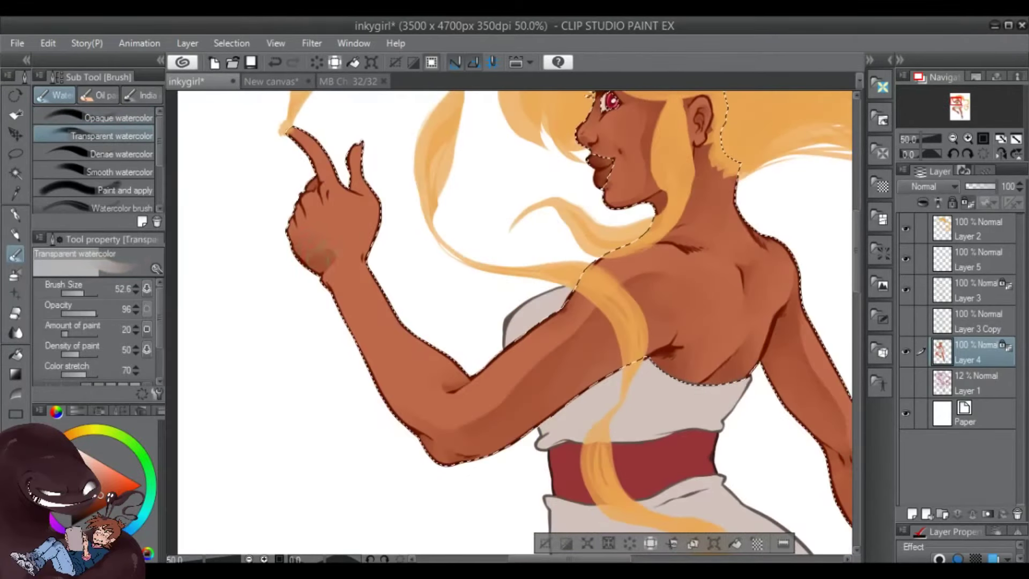
left_click_drag(448, 284, 443, 255)
Shade the outer edge of the raised forearm with Opaque watercolor at 28.7 and blend it with Transparent watercolor
left_click(113, 117)
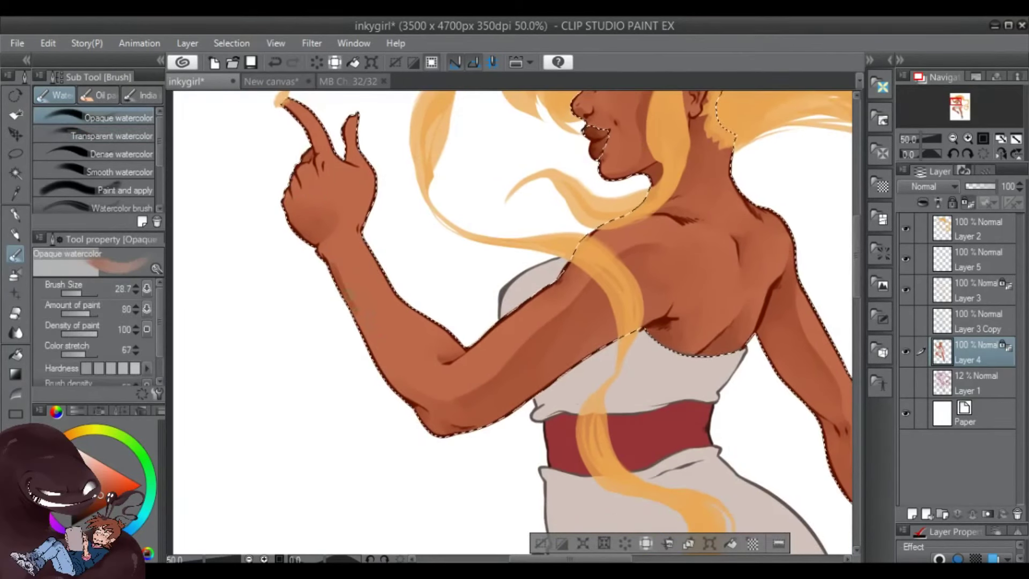
key("period")
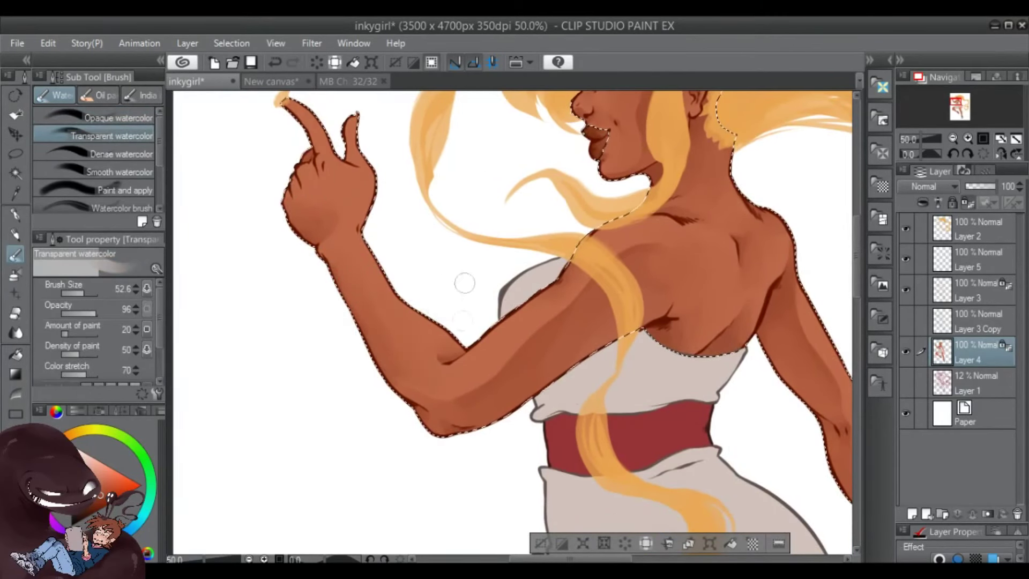
key("comma")
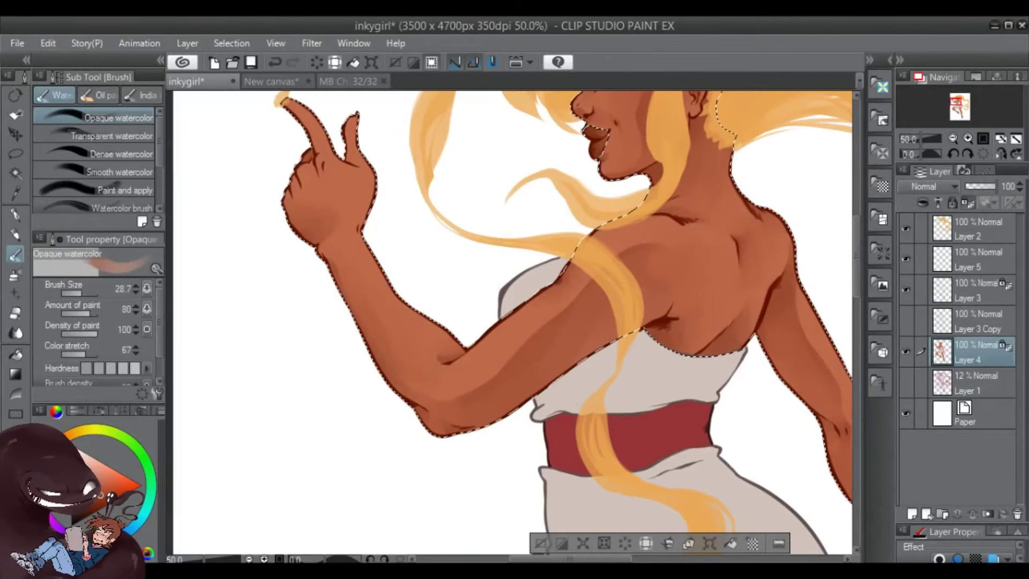
Add shadow to the index finger and thumb of the raised hand with the Opaque watercolor brush at size 28.7
left_click_drag(421, 221, 348, 221)
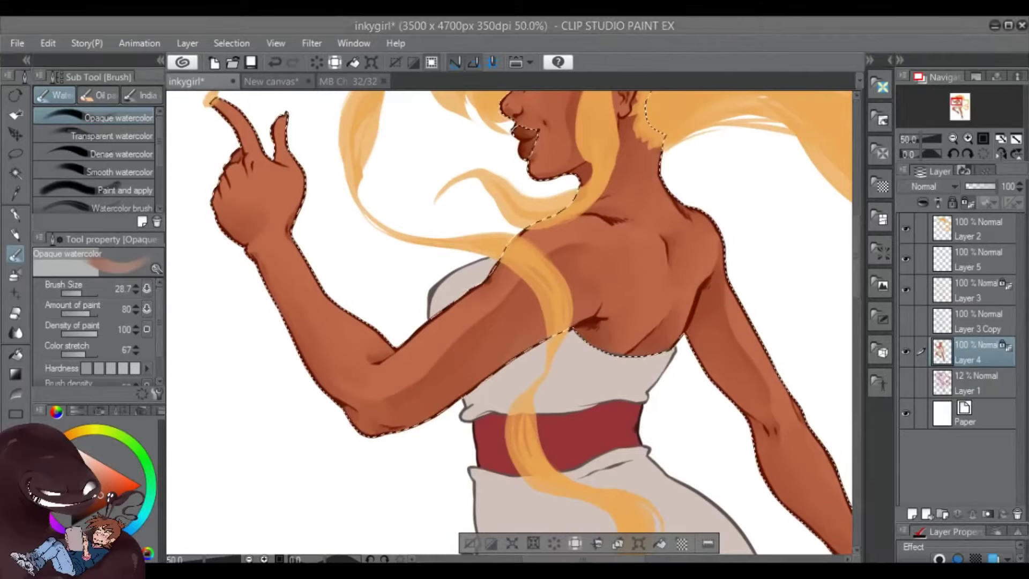
left_click_drag(225, 102, 321, 232)
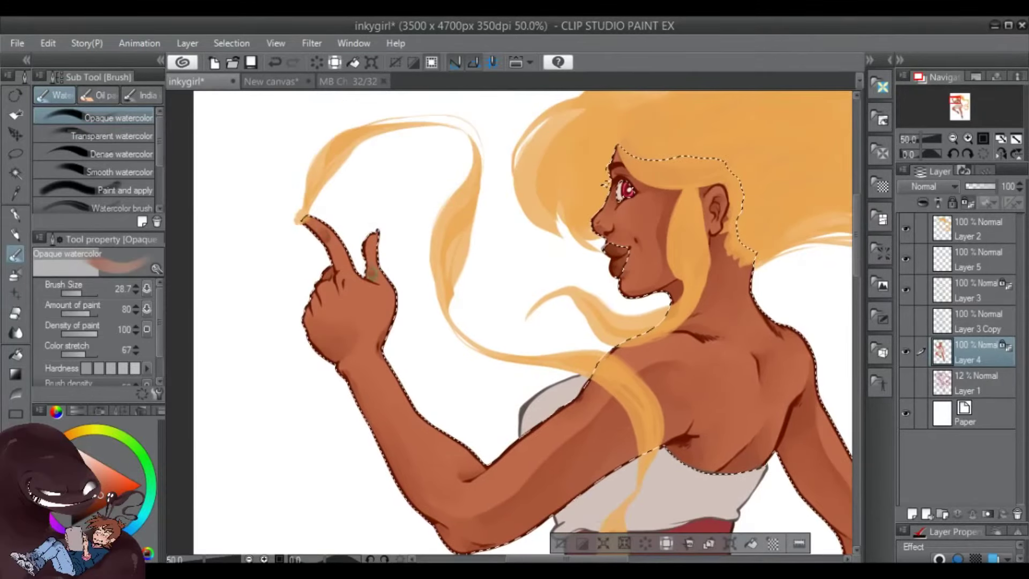
left_click_drag(379, 265, 309, 265)
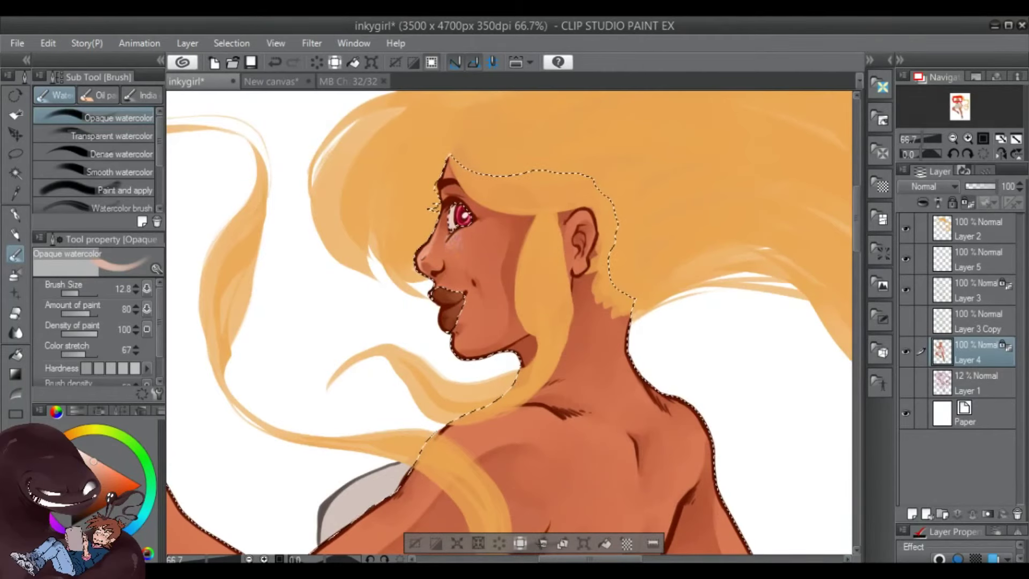
Add lighter skin tone to the cheek and chin with Opaque watercolor at 12.8 and blend it with Transparent watercolor at 35.1
left_click(113, 136)
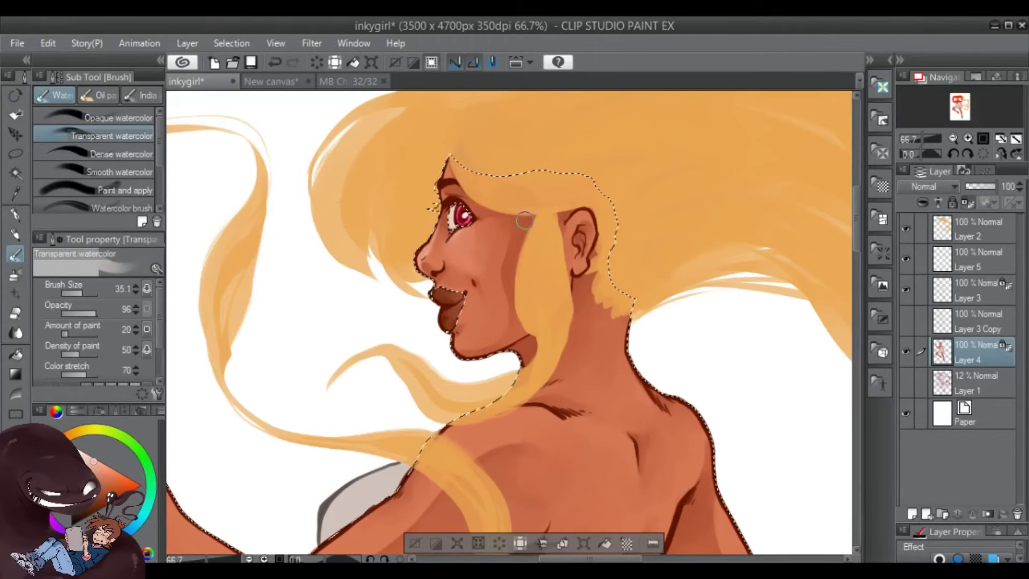
left_click(138, 114)
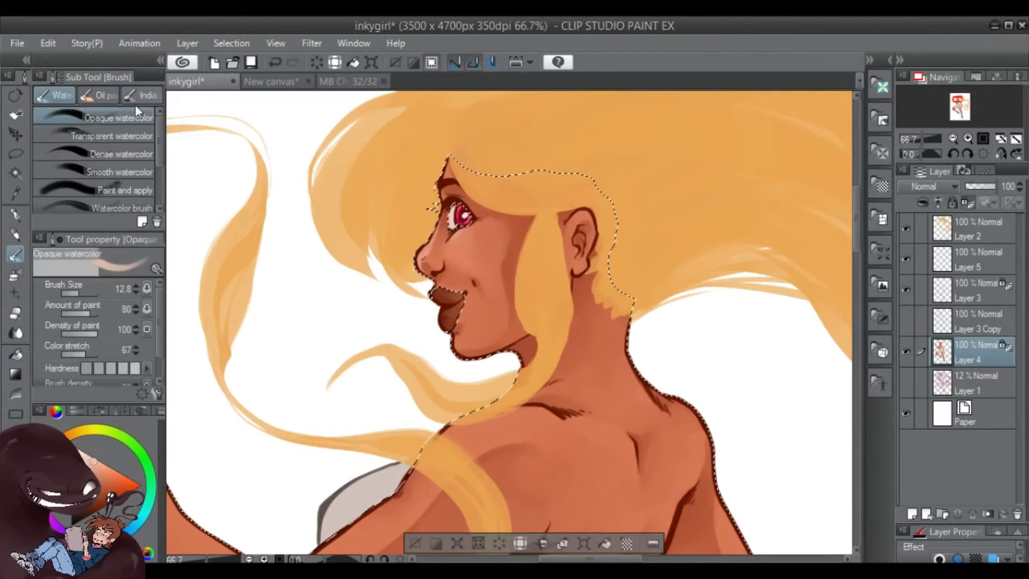
left_click(112, 136)
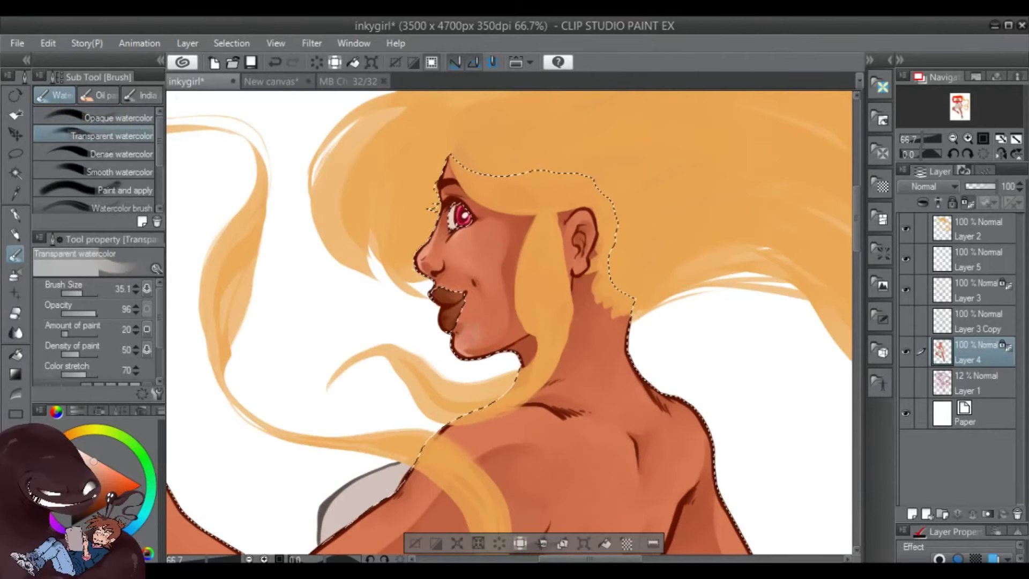
left_click(492, 229)
left_click(492, 230)
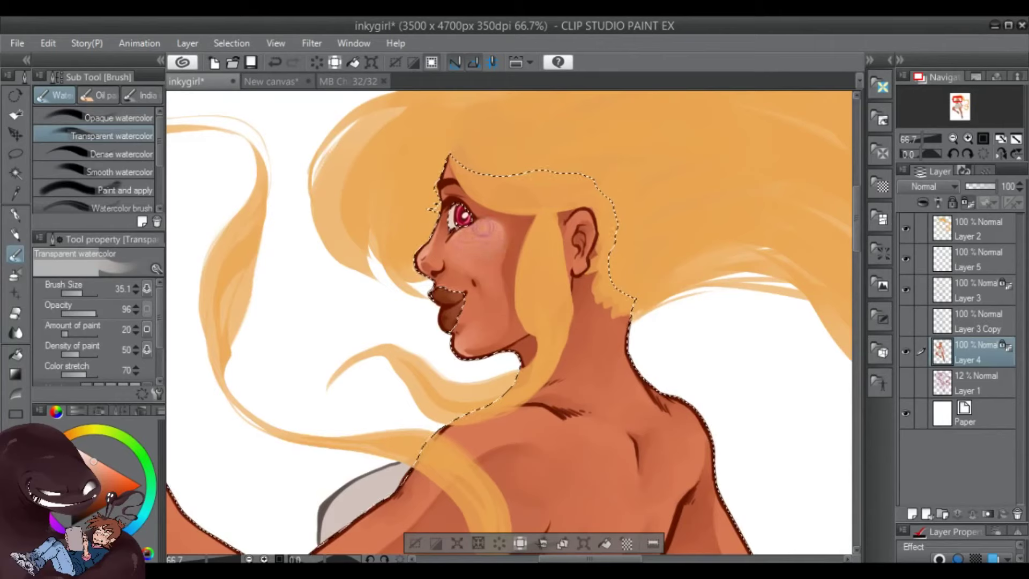
Lighten the back of the neck and the shoulder blade with Opaque watercolor and blend the tone with Transparent watercolor at 52.6
left_click(115, 117)
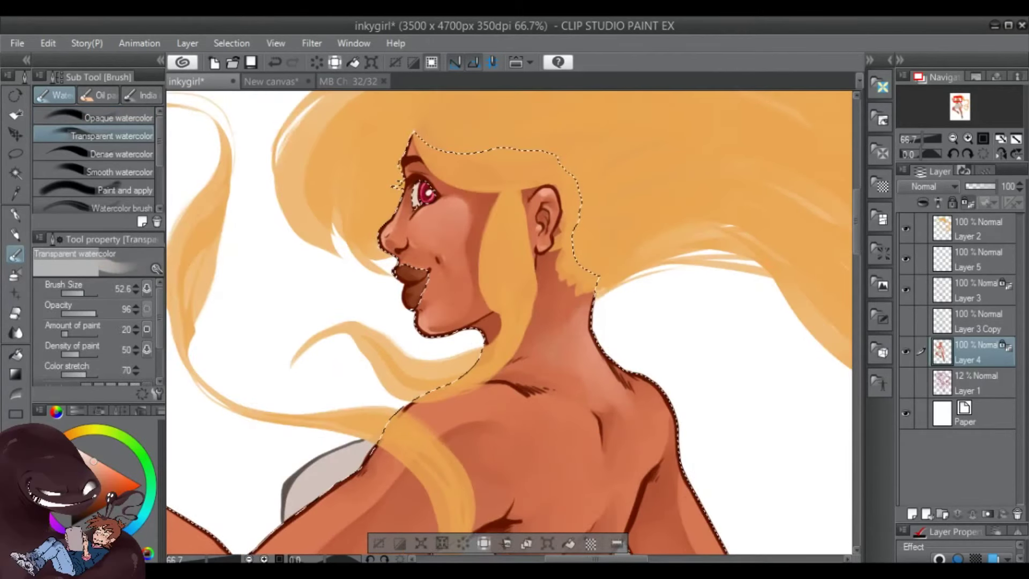
left_click_drag(624, 406, 595, 384)
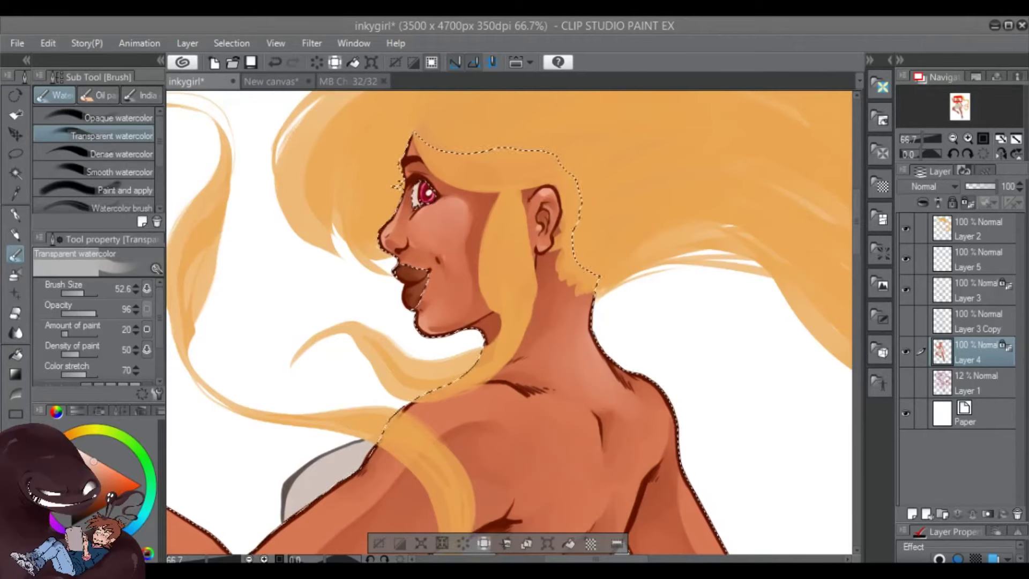
scroll(510, 322, "down", 3)
mouse_move(407, 311)
left_mouse_down()
mouse_move(455, 293)
mouse_move(386, 322)
left_mouse_up()
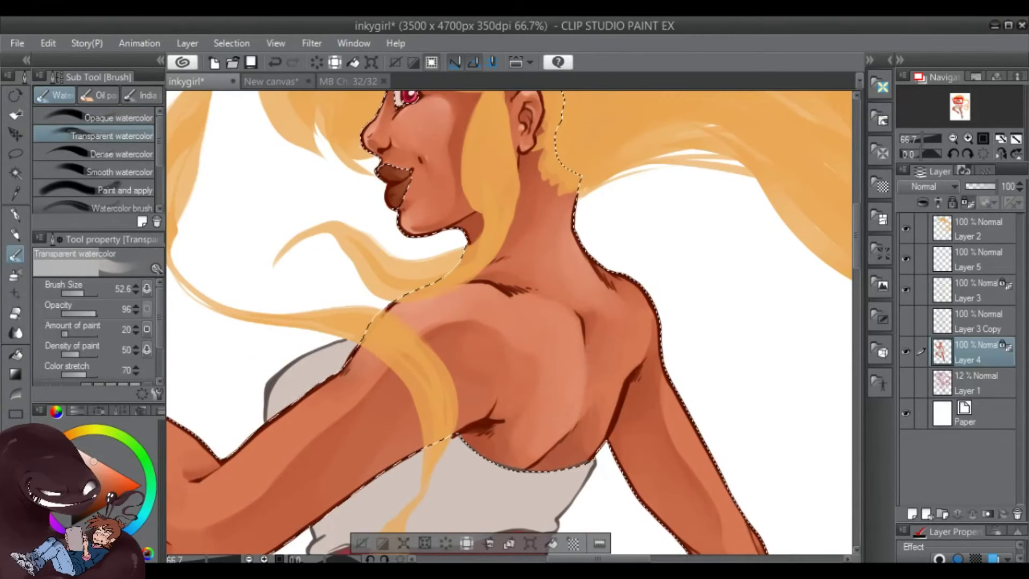
Blend the light skin tone over the shoulder of the raised arm with the Transparent watercolor brush at size 52.6
key("ctrl+minus")
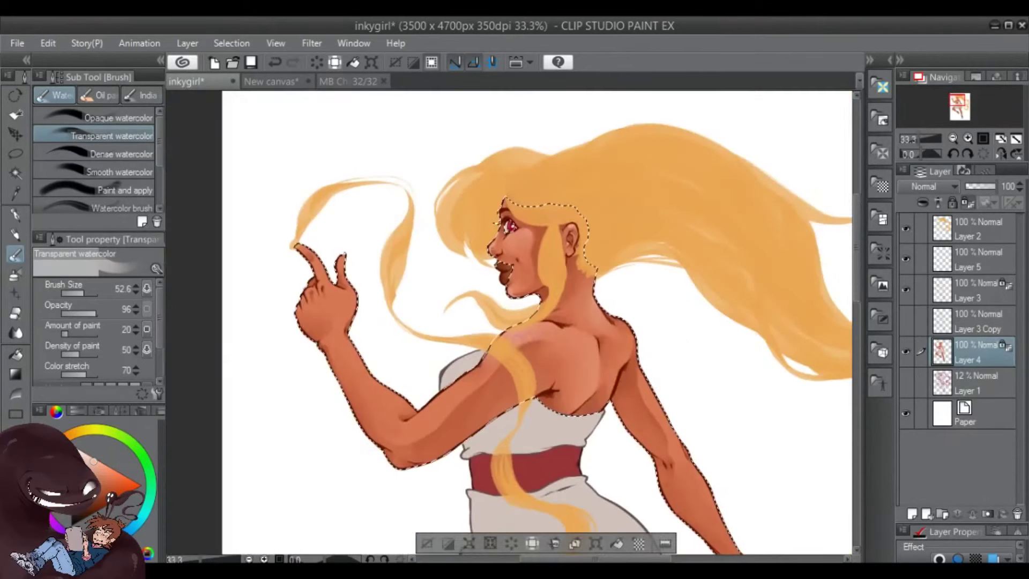
left_click_drag(513, 340, 528, 336)
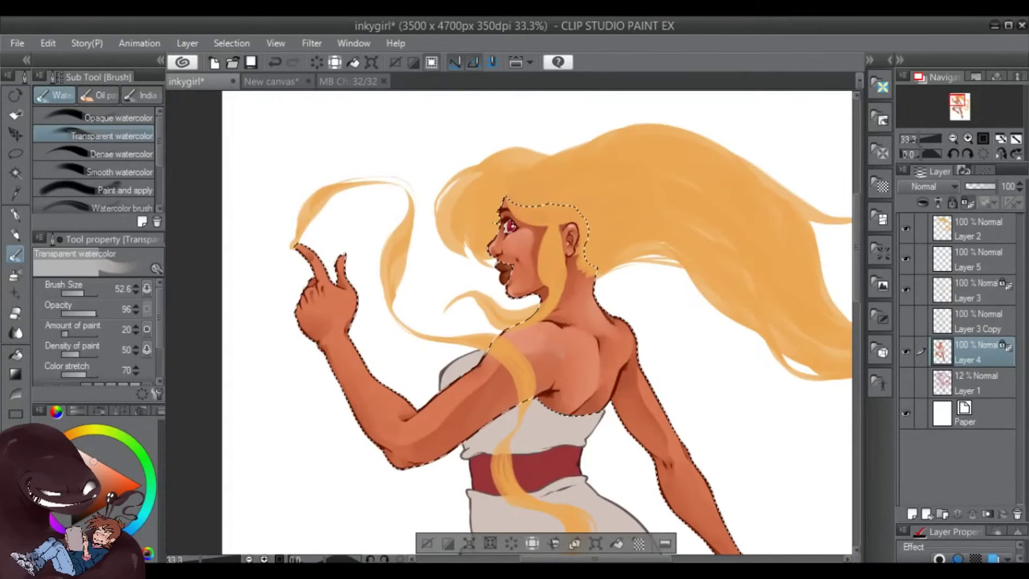
scroll(488, 346, "down", 3)
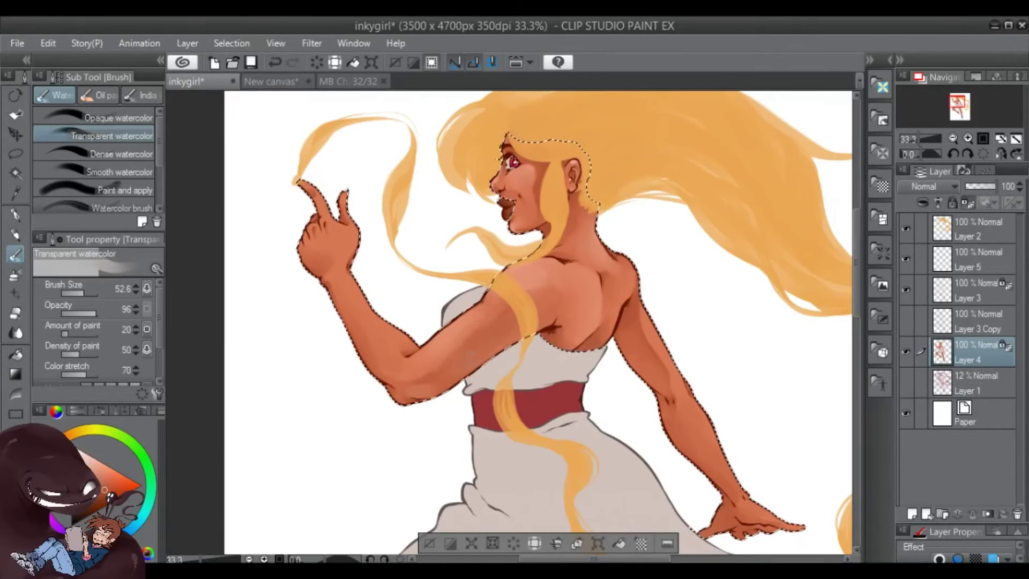
Dab bright highlights on the raised arm's shoulder, forearm and elbow with Opaque watercolor at 23.4, and blend the arm highlights with Transparent watercolor
left_click_drag(751, 391, 689, 395)
left_click(118, 117)
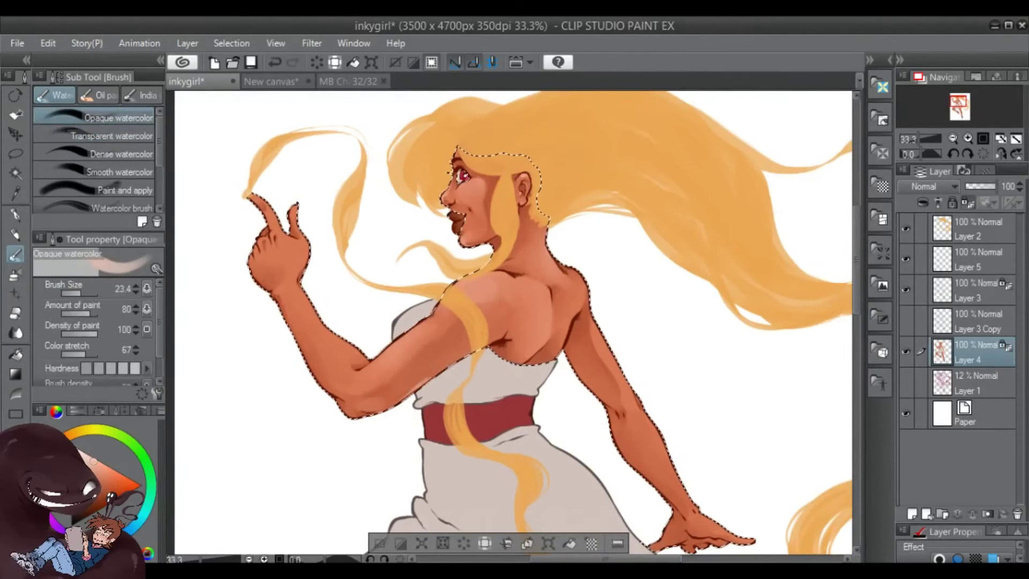
left_click_drag(401, 342, 418, 328)
left_click_drag(477, 290, 485, 285)
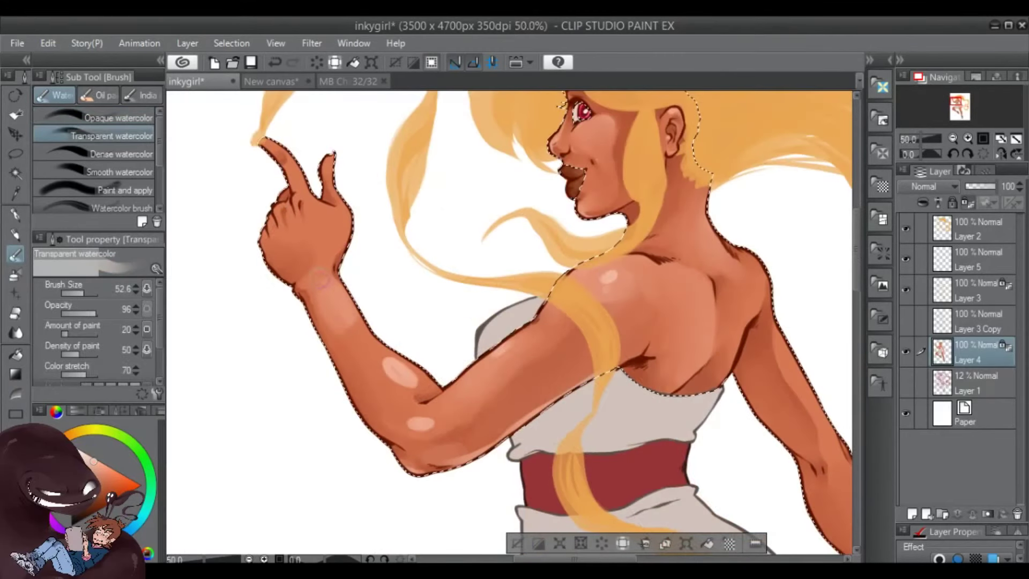
left_click_drag(391, 376, 421, 364)
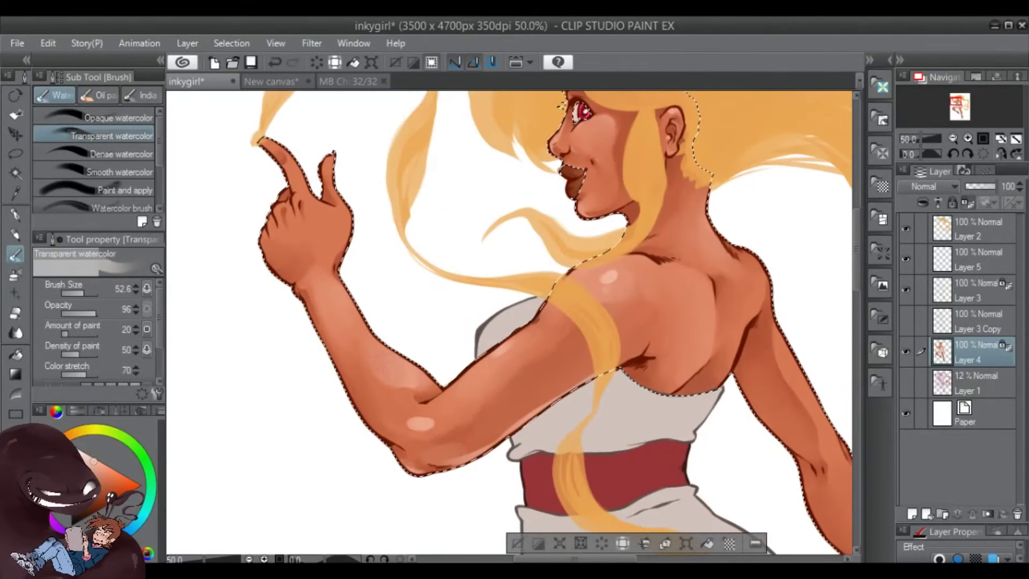
mouse_move(408, 424)
left_mouse_down()
mouse_move(536, 376)
mouse_move(514, 395)
mouse_move(526, 428)
left_mouse_up()
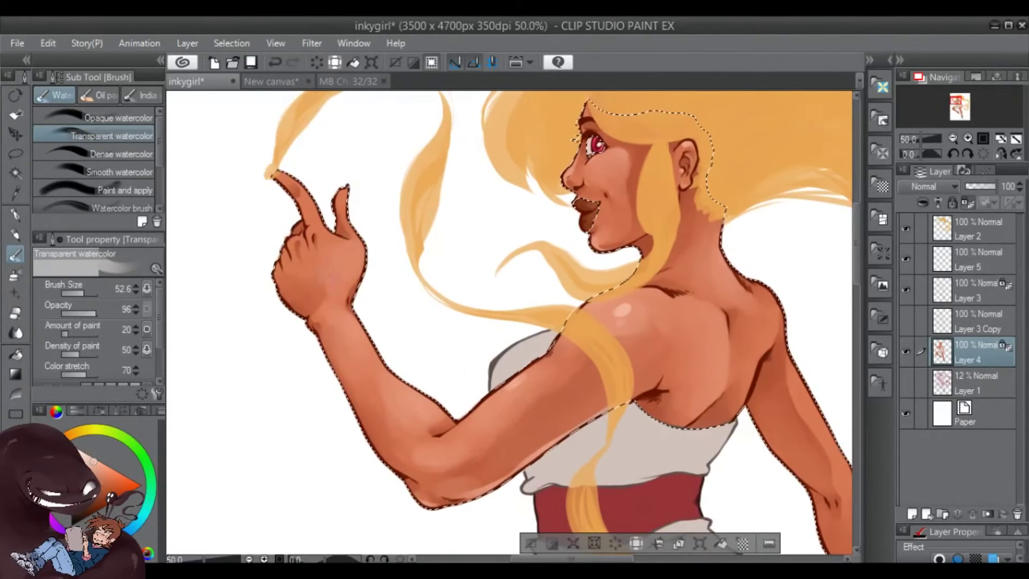
Add fine highlights to the raised hand's fingers with Opaque watercolor at 8.5 and blend them with Transparent watercolor at 15.6
key("bracketleft")
key("bracketleft")
key("bracketleft")
left_click(118, 117)
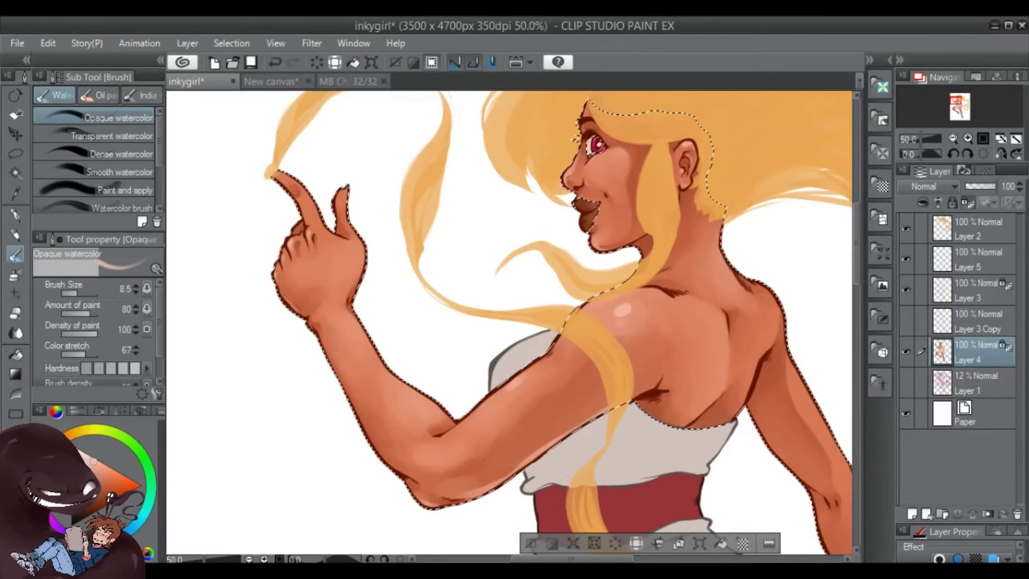
scroll(563, 321, "up", 1)
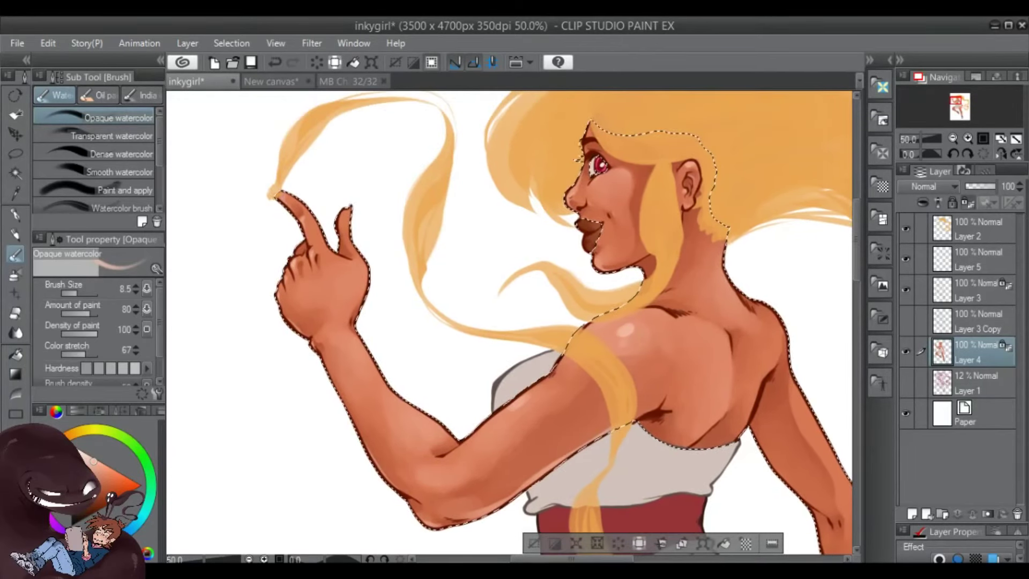
key("period")
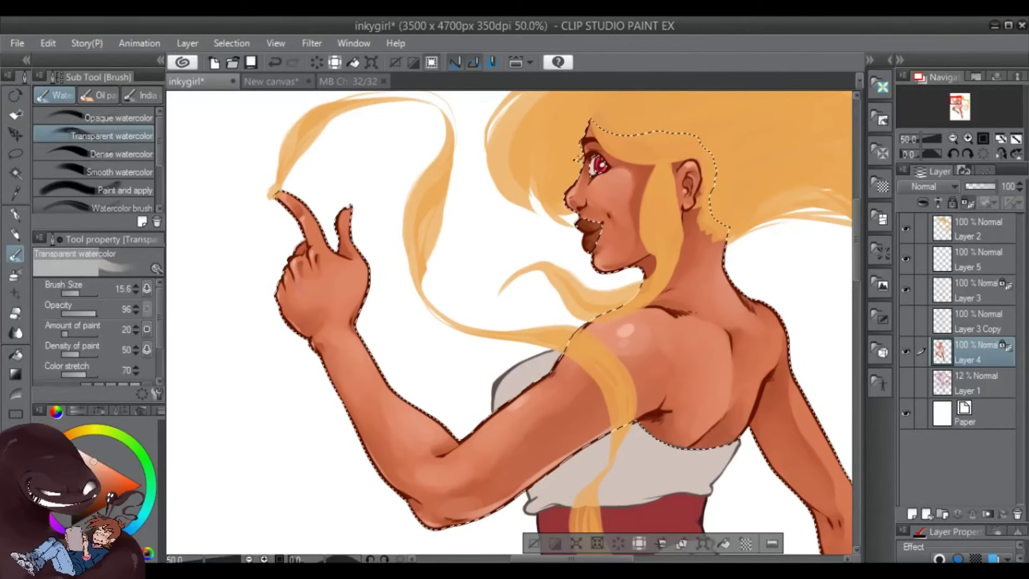
Highlight the rear shoulder and upper part of the lowered arm with Opaque watercolor, and blend with Transparent watercolor at 28.7
left_click_drag(670, 376, 356, 218)
key("comma")
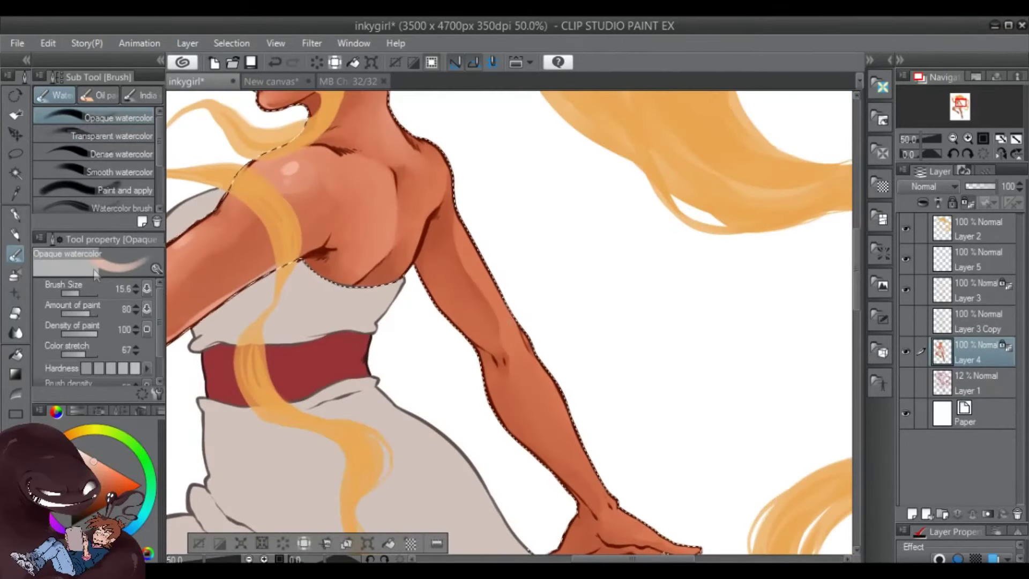
key("period")
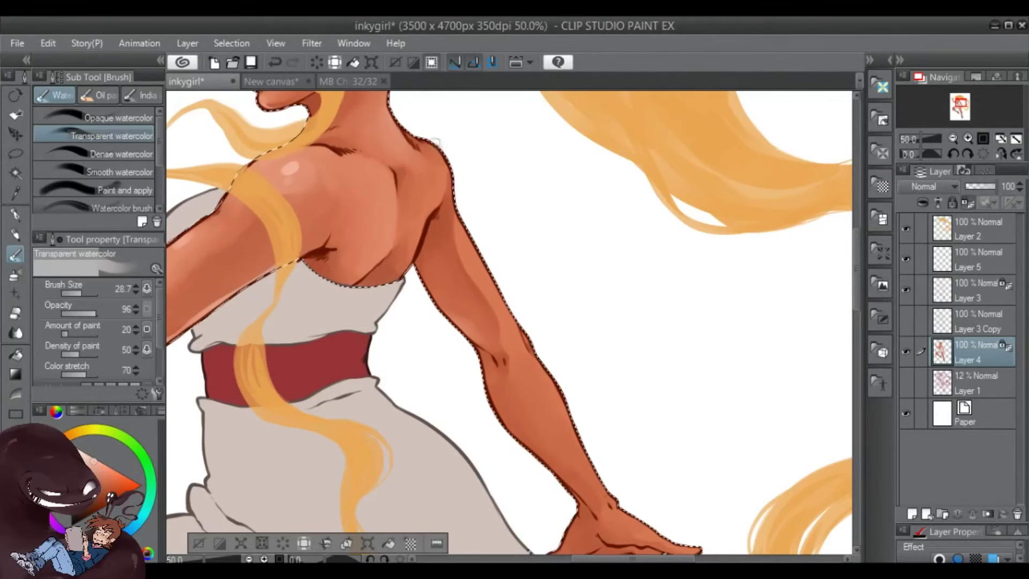
key("comma")
left_click_drag(482, 322, 588, 300)
mouse_move(734, 370)
left_mouse_down()
mouse_move(500, 291)
mouse_move(535, 333)
left_mouse_up()
key("bracketright")
key("period")
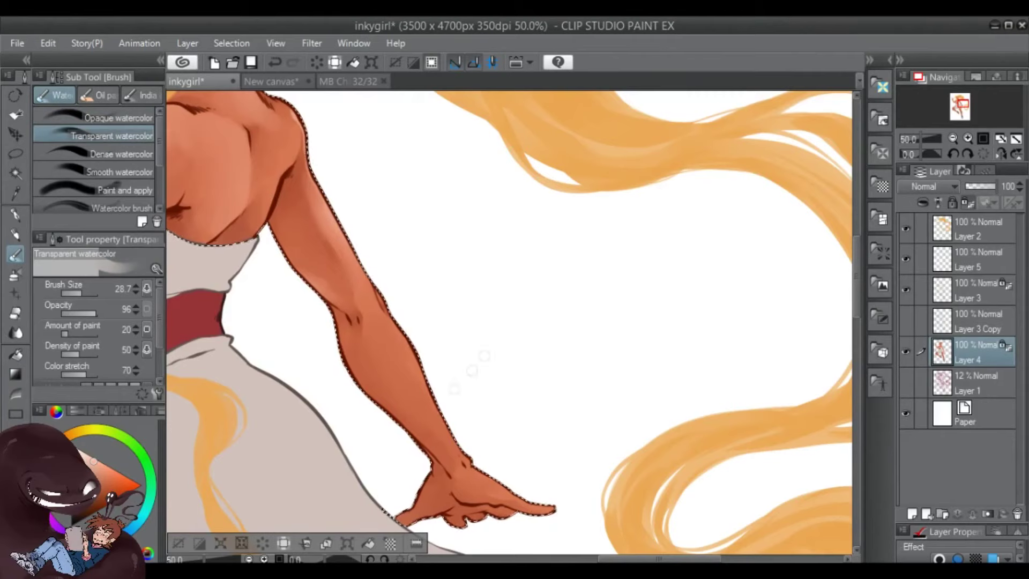
Paint forearm highlights on the lowered arm with Opaque watercolor at 19.2 and blend them with Transparent watercolor at 28.7
key("comma")
mouse_move(376, 343)
left_mouse_down()
mouse_move(354, 257)
mouse_move(381, 303)
left_mouse_up()
key("period")
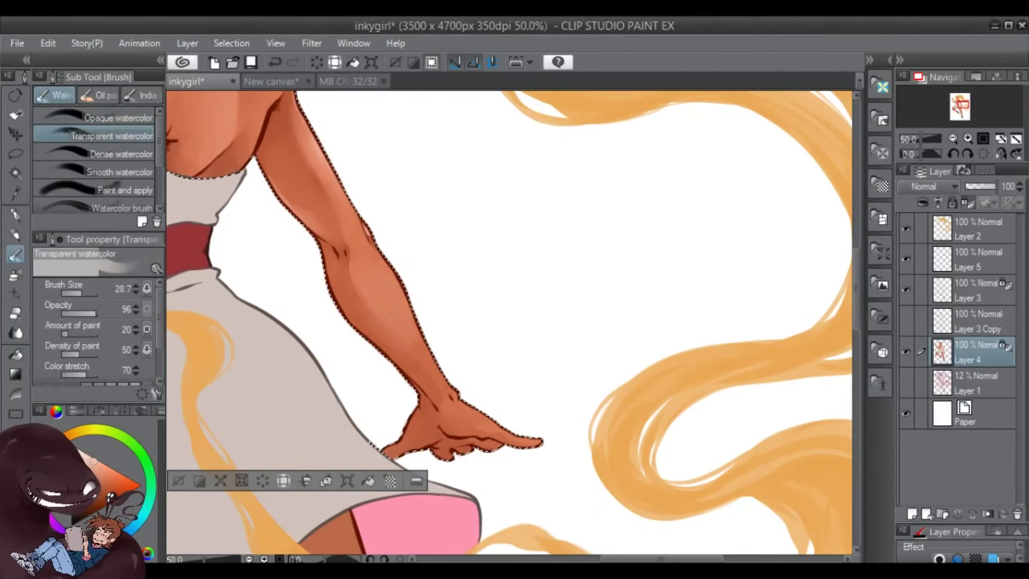
key("comma")
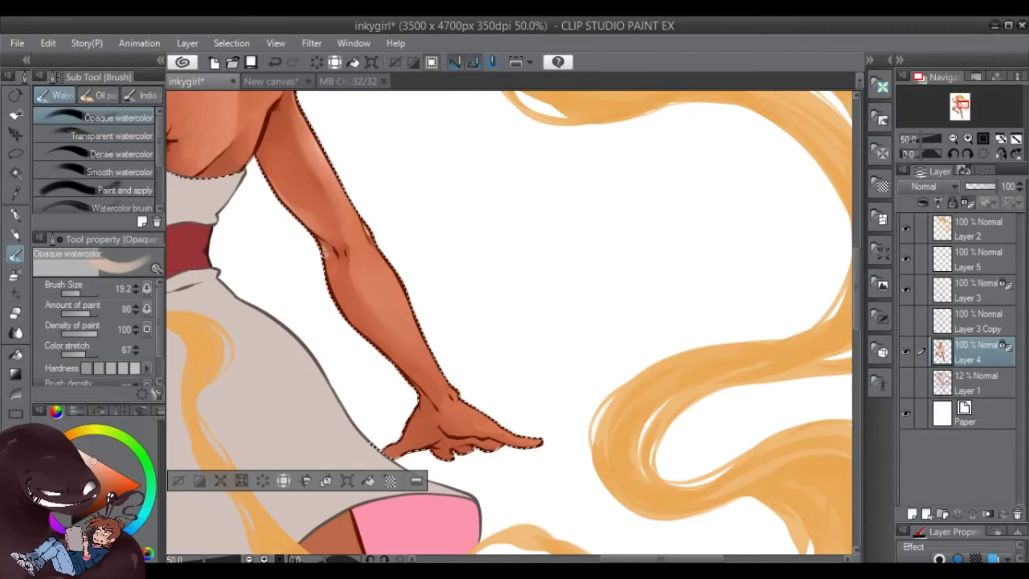
key("ctrl+z")
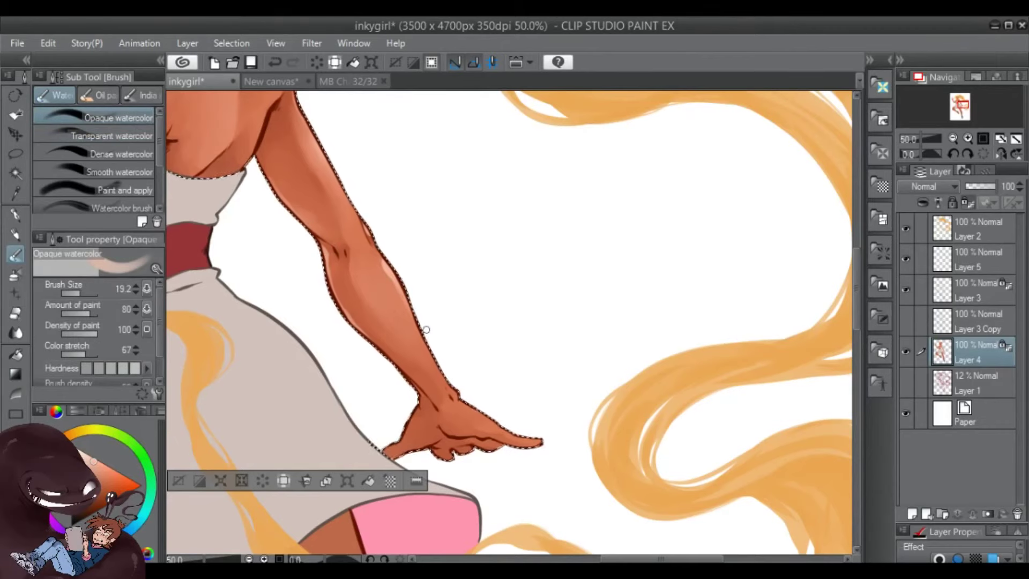
key("ctrl+y")
key("period")
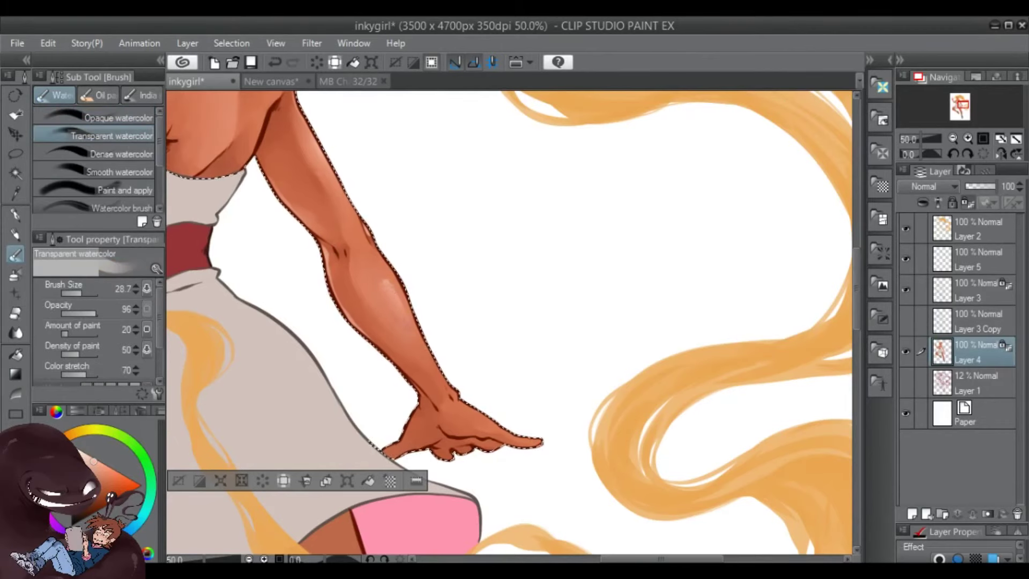
left_click_drag(570, 452, 587, 374)
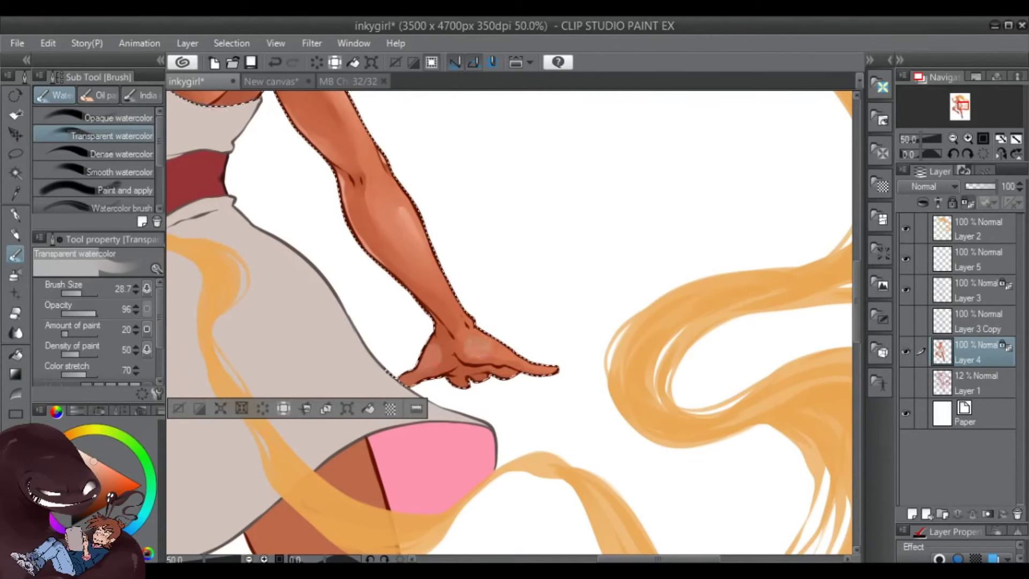
Detail the lowered hand with Opaque watercolor at 7.0 and 12.8, and blend the tones with Transparent watercolor
key("comma")
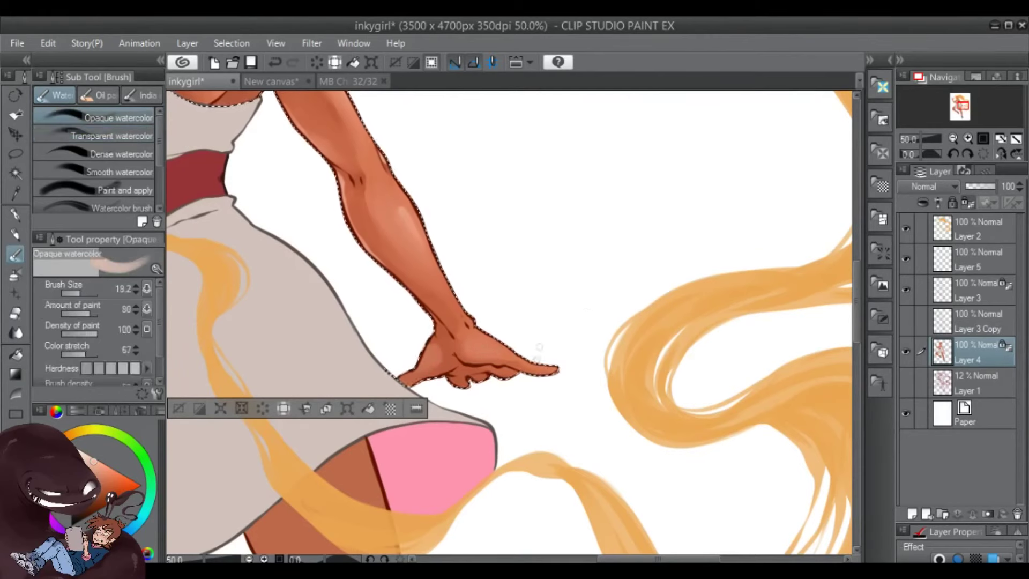
key("bracketleft")
key("bracketleft")
key("bracketleft")
key("bracketleft")
key("bracketleft")
key("bracketleft")
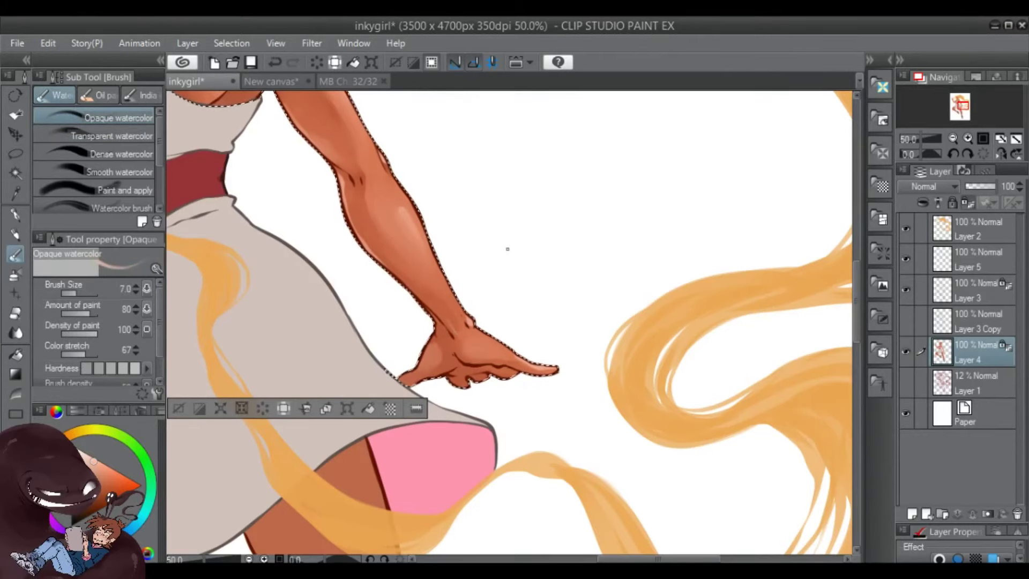
left_click_drag(79, 295, 89, 294)
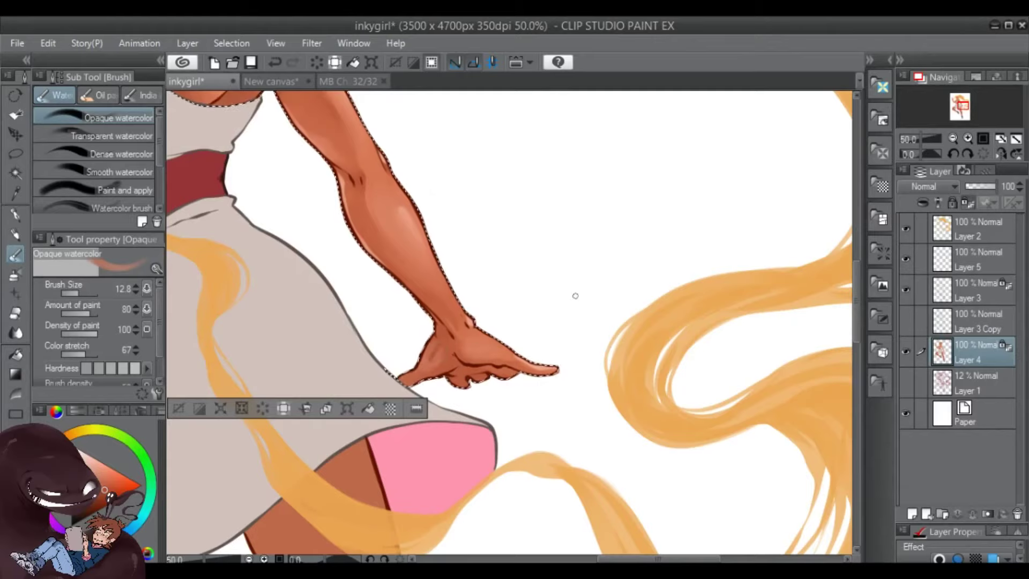
key("period")
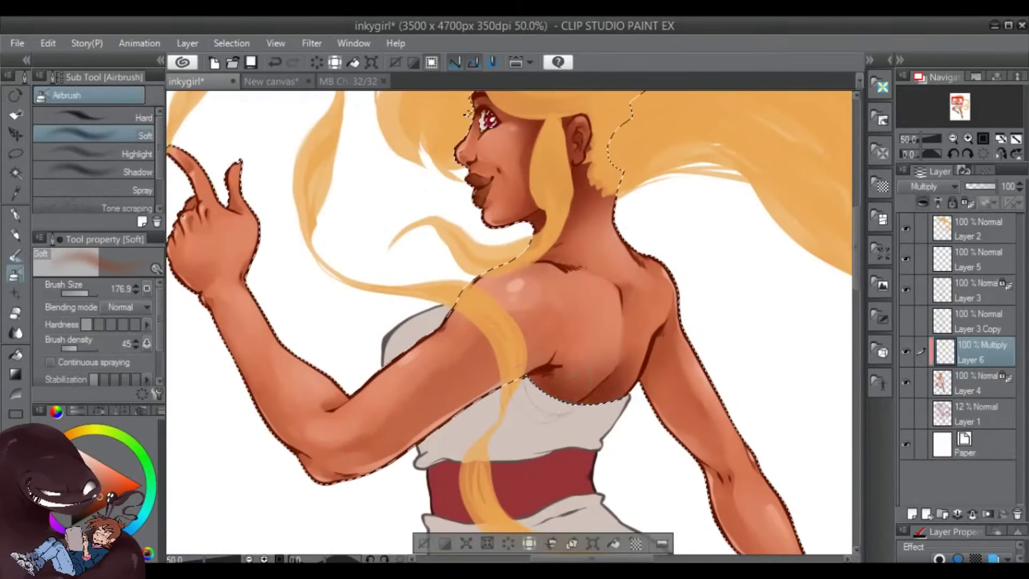
Airbrush soft shadows over the back and lowered arm on the Multiply Layer 6 with the Soft airbrush
scroll(509, 321, "up", 3)
scroll(509, 321, "down", 5)
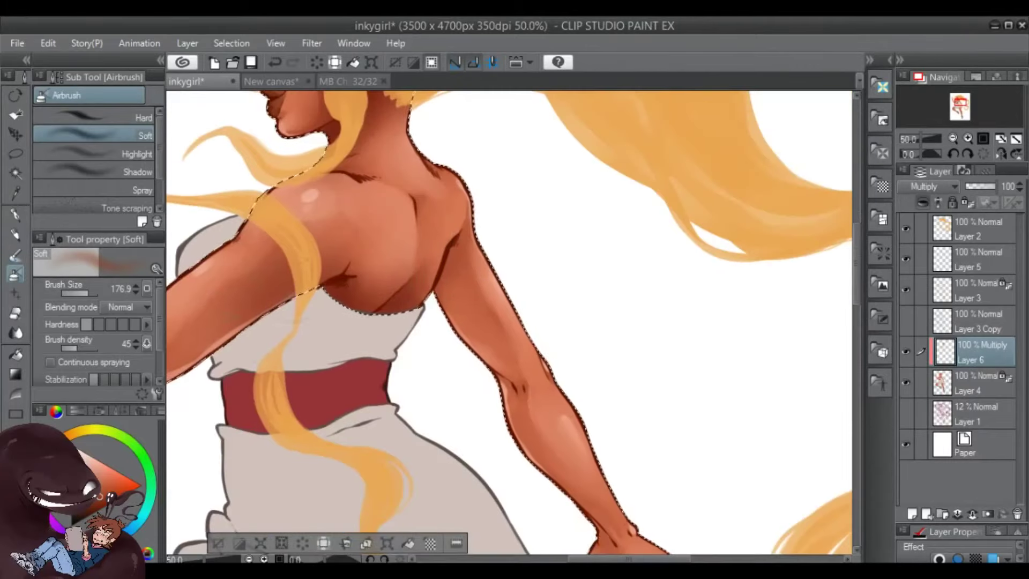
scroll(509, 321, "down", 3)
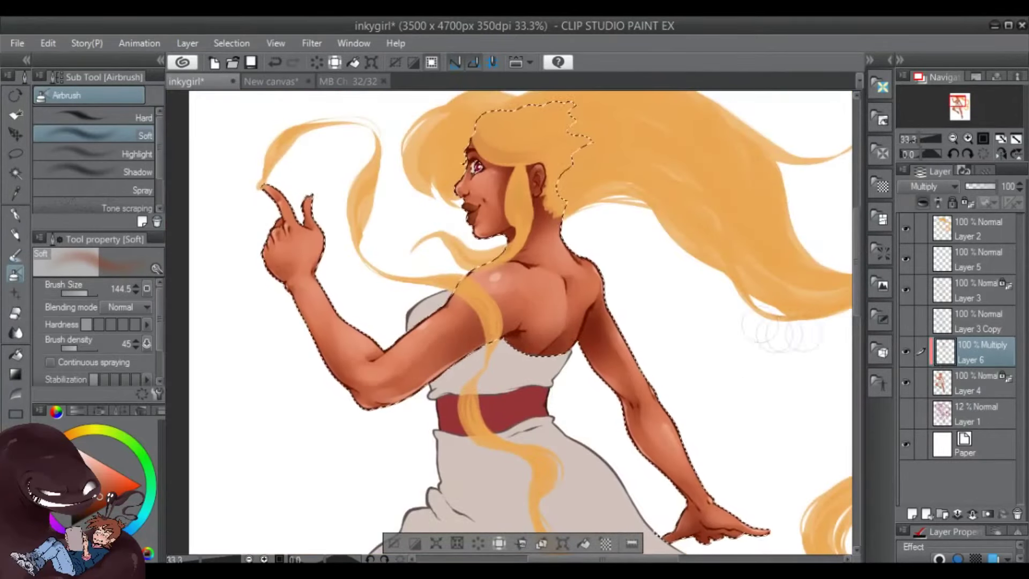
left_click_drag(571, 360, 589, 341)
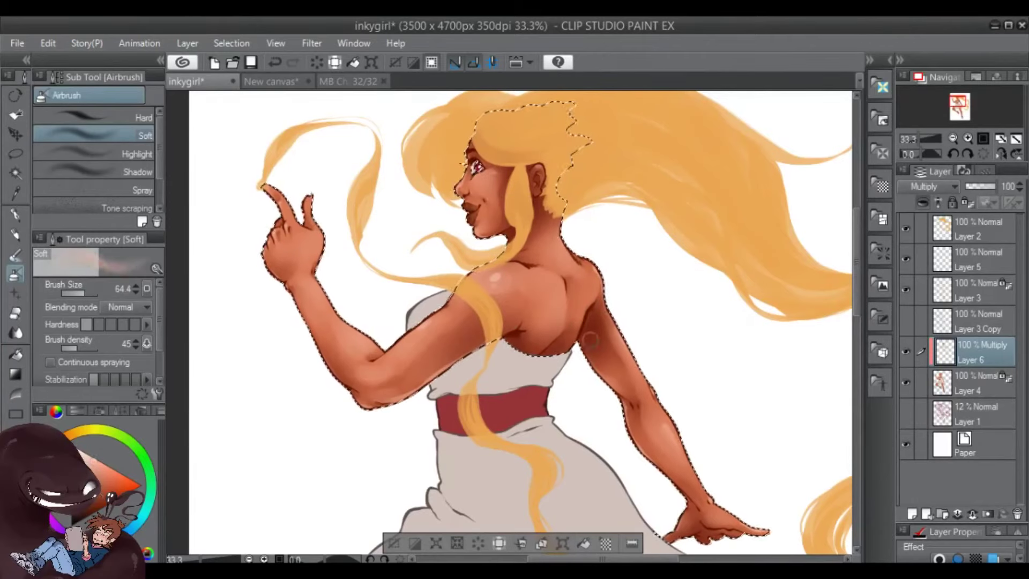
key("b")
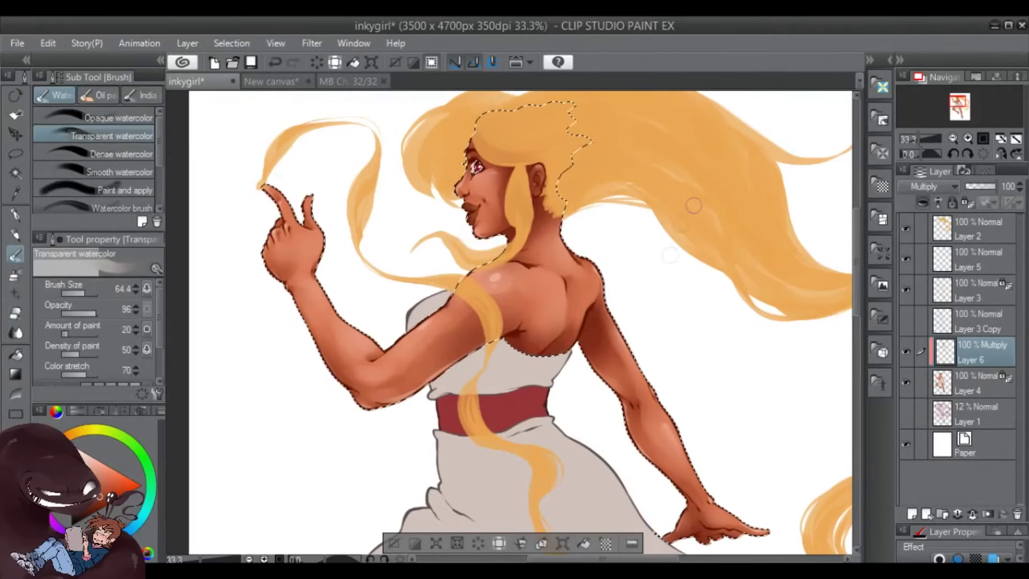
key("b")
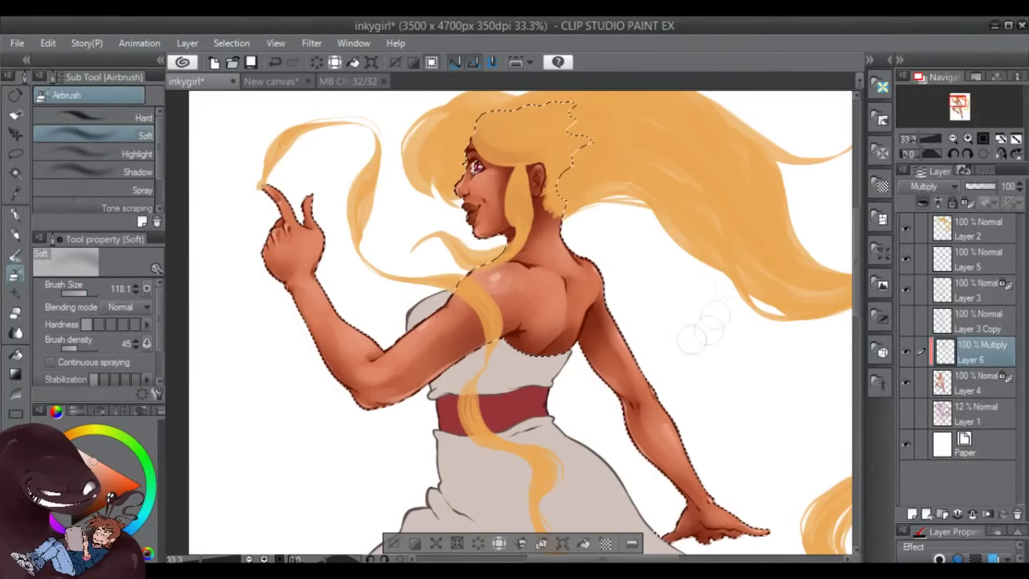
left_click_drag(697, 335, 640, 389)
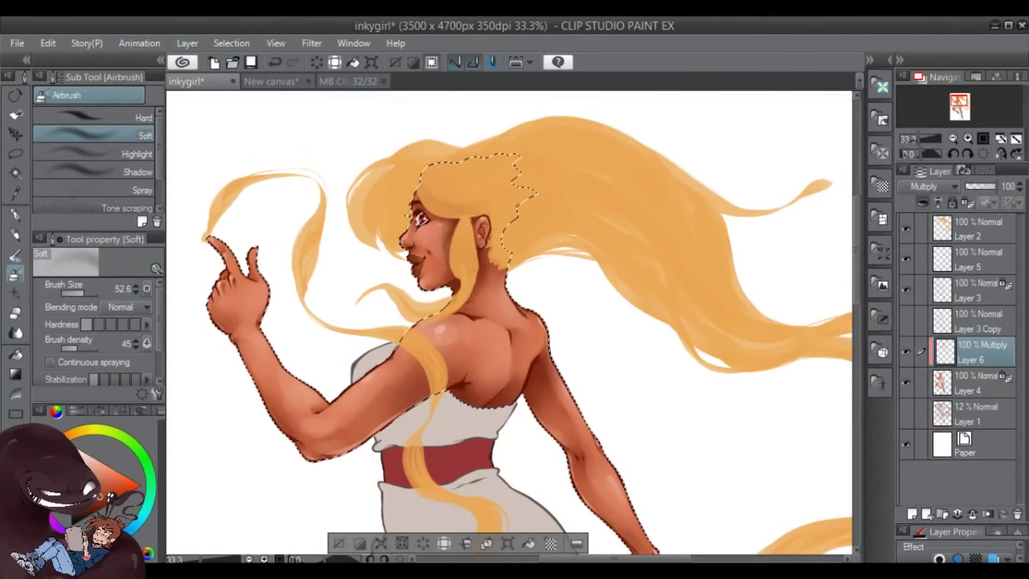
Refine the soft shading around the raised hand, arms and lowered hand with the Soft airbrush, enlarging the brush to 216.5
left_click_drag(675, 397, 718, 261)
mouse_move(332, 161)
left_mouse_down()
mouse_move(300, 257)
mouse_move(348, 160)
left_mouse_up()
left_click_drag(257, 215, 343, 134)
left_click_drag(231, 268, 348, 188)
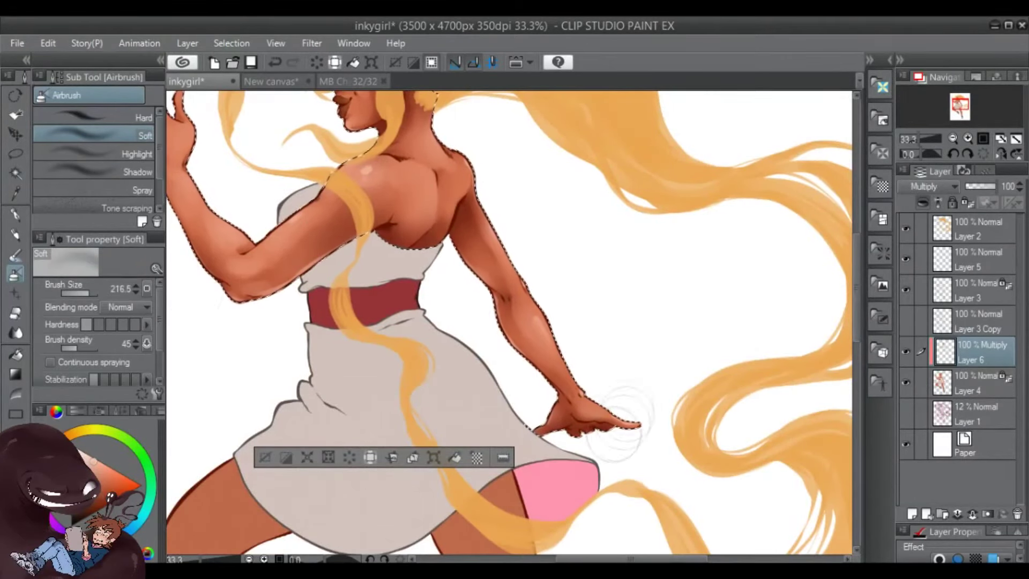
left_click_drag(636, 431, 655, 452)
left_click_drag(375, 160, 300, 279)
left_click_drag(289, 172, 204, 300)
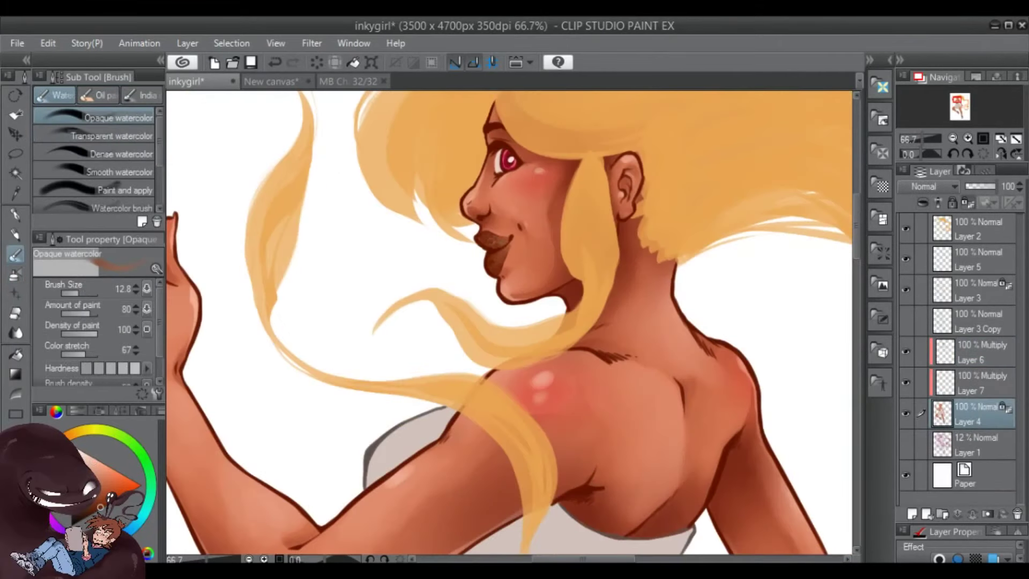
Pick an orange-red tone and add bright accents to the lips on Layer 4 with the Darker pencil at 7.0
left_click(124, 476)
key("p")
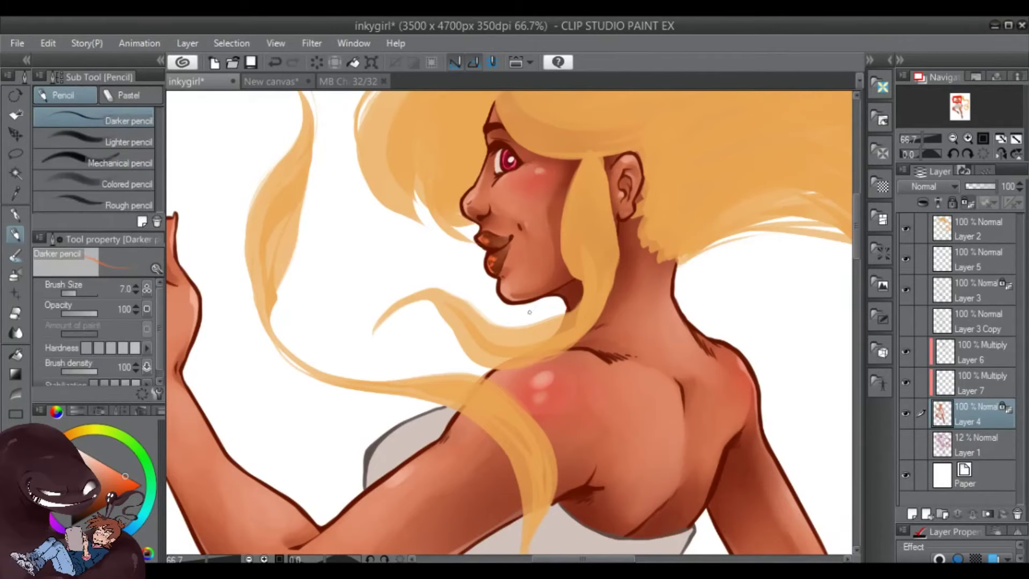
left_click(953, 139)
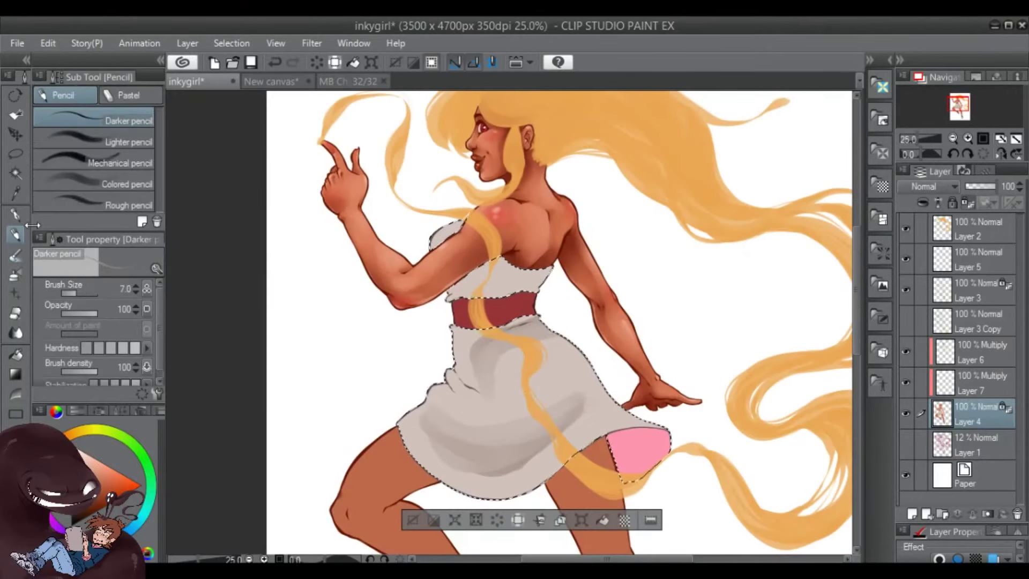
Letter BOOTY across the skirt with the Darker pencil, and shade the dress folds with Opaque watercolor, reducing the brush to 43.0
left_click_drag(461, 397, 502, 380)
key("b")
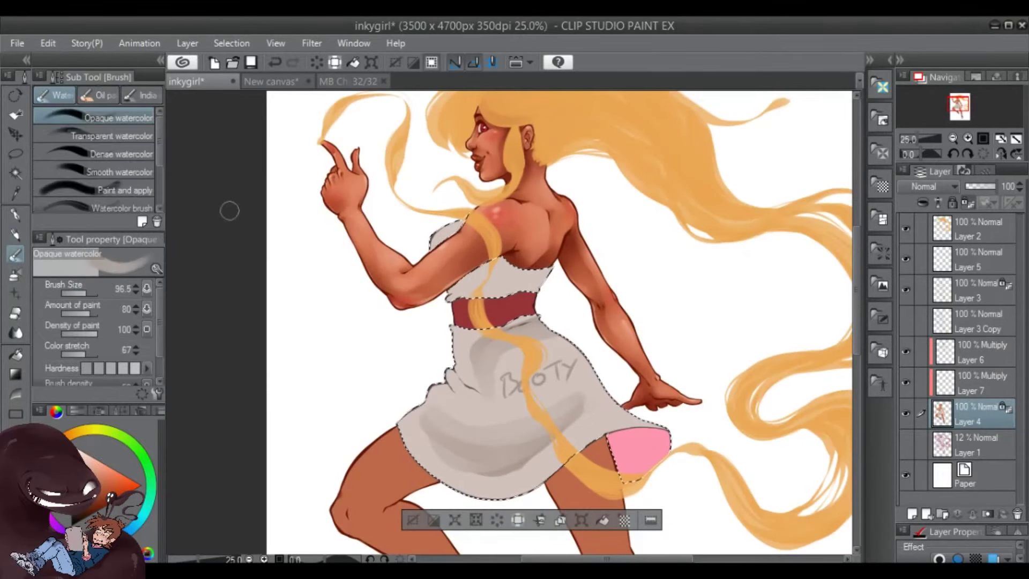
mouse_move(541, 279)
left_mouse_down()
mouse_move(455, 343)
mouse_move(470, 375)
mouse_move(434, 397)
mouse_move(413, 461)
mouse_move(557, 414)
left_mouse_up()
key("bracketleft")
key("bracketleft")
key("bracketleft")
mouse_move(423, 439)
left_mouse_down()
mouse_move(428, 466)
mouse_move(444, 466)
left_mouse_up()
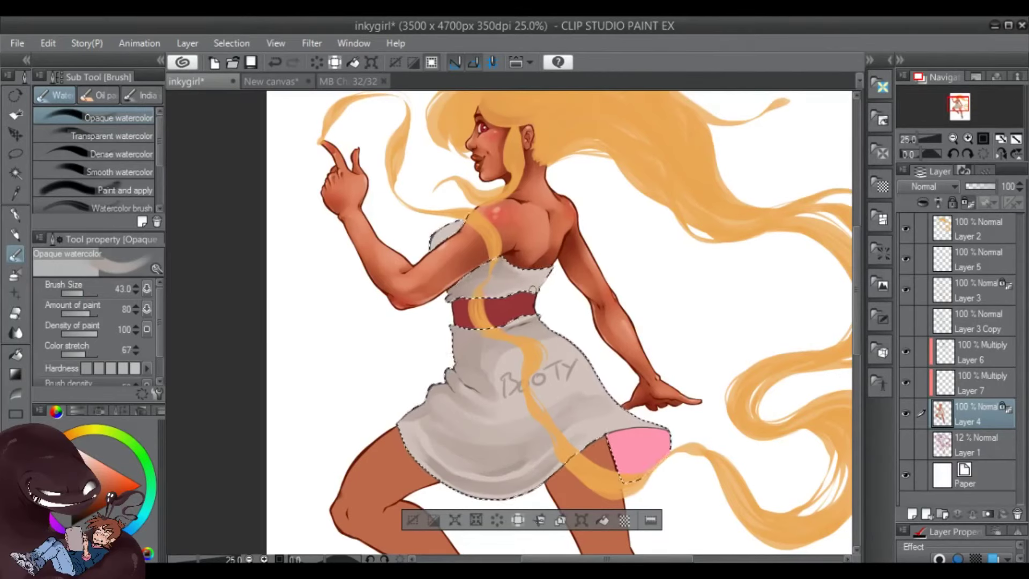
Blend the fold shading across the white dress and red belt with the Transparent watercolor brush
scroll(542, 482, "up", 2)
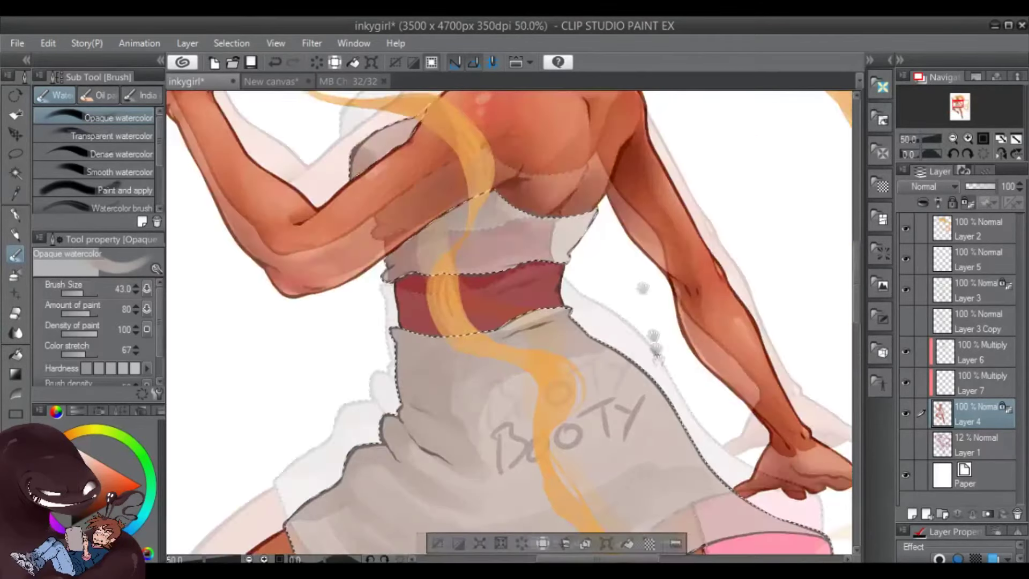
left_click(112, 136)
mouse_move(402, 450)
left_mouse_down()
mouse_move(448, 482)
mouse_move(425, 367)
left_mouse_up()
mouse_move(466, 313)
left_mouse_down()
mouse_move(461, 284)
mouse_move(493, 265)
mouse_move(606, 257)
left_mouse_up()
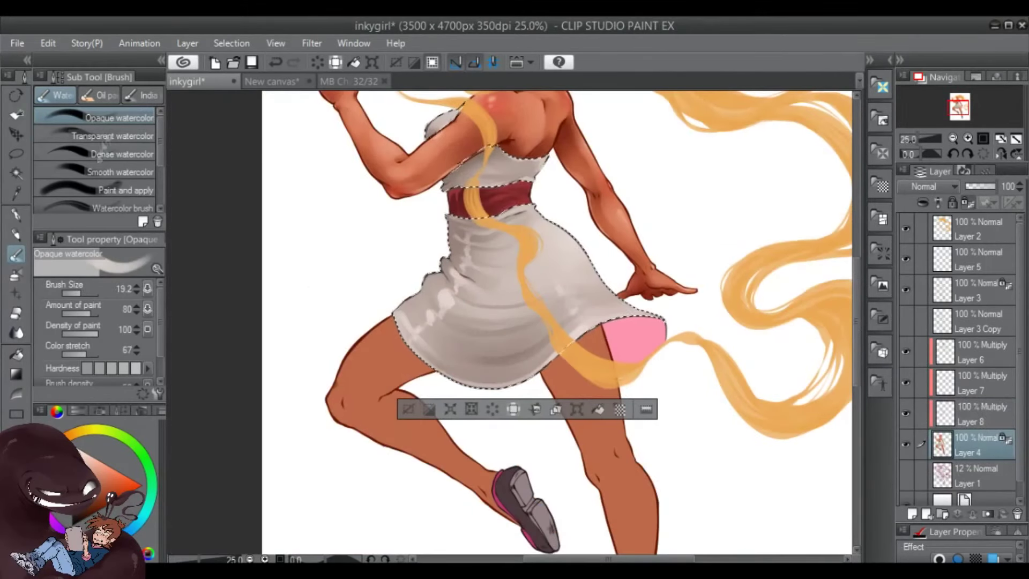
Soften the dress highlights with Transparent watercolor at 52.6 and add bright accents near the skirt's hem with Opaque watercolor at 19.2
key("period")
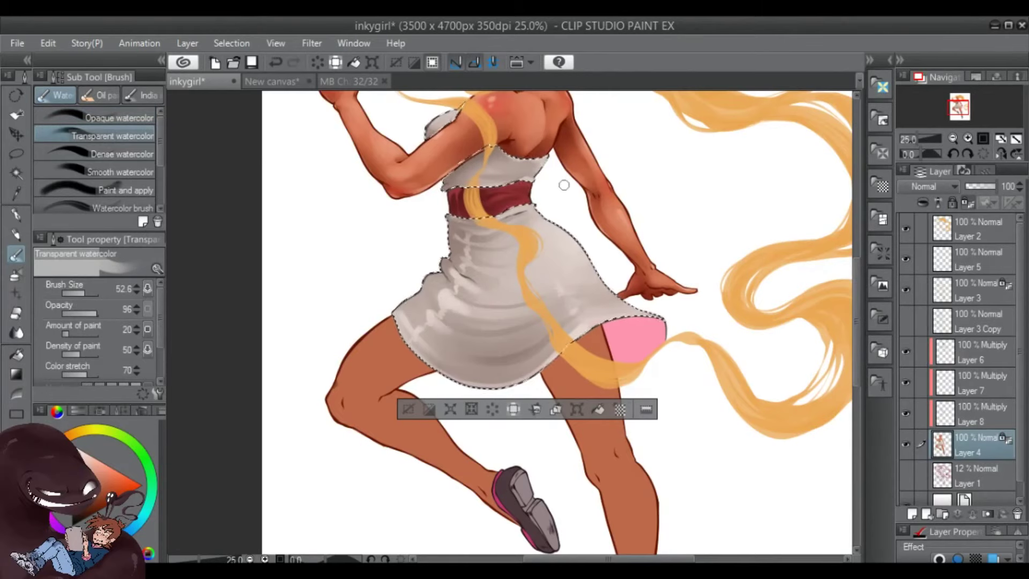
key("comma")
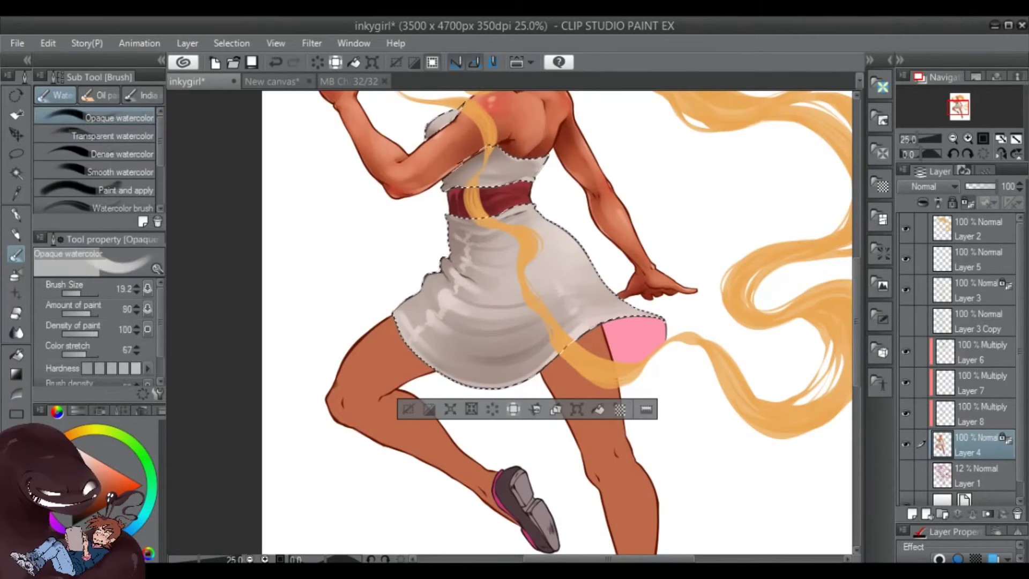
left_click_drag(573, 327, 543, 364)
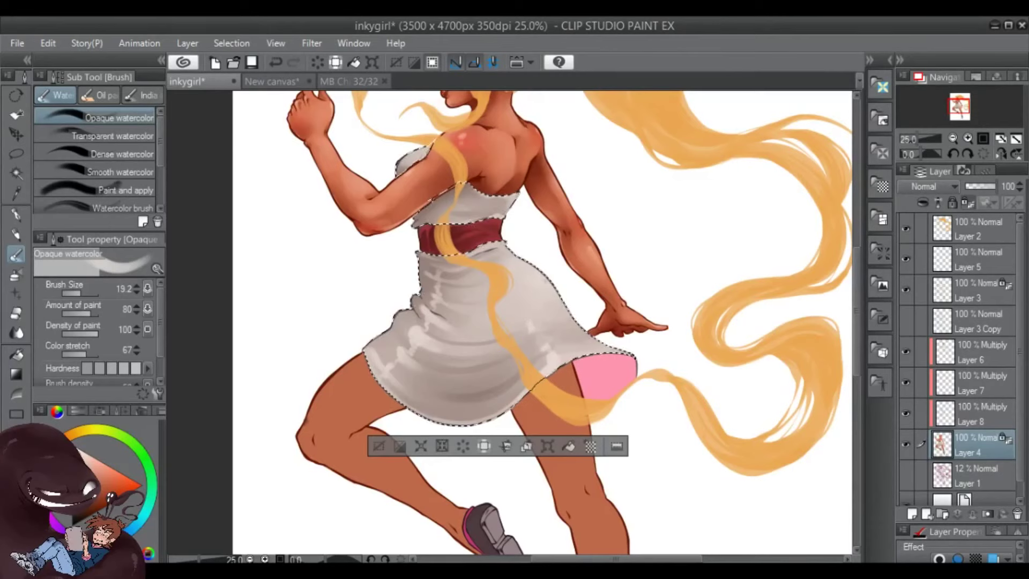
scroll(720, 322, "down", 2)
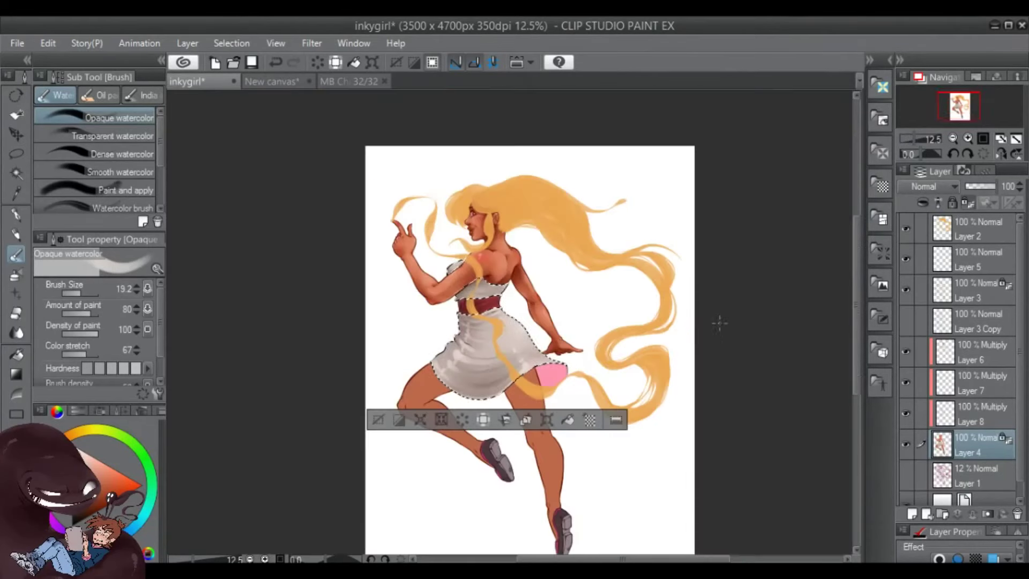
scroll(719, 322, "up", 2)
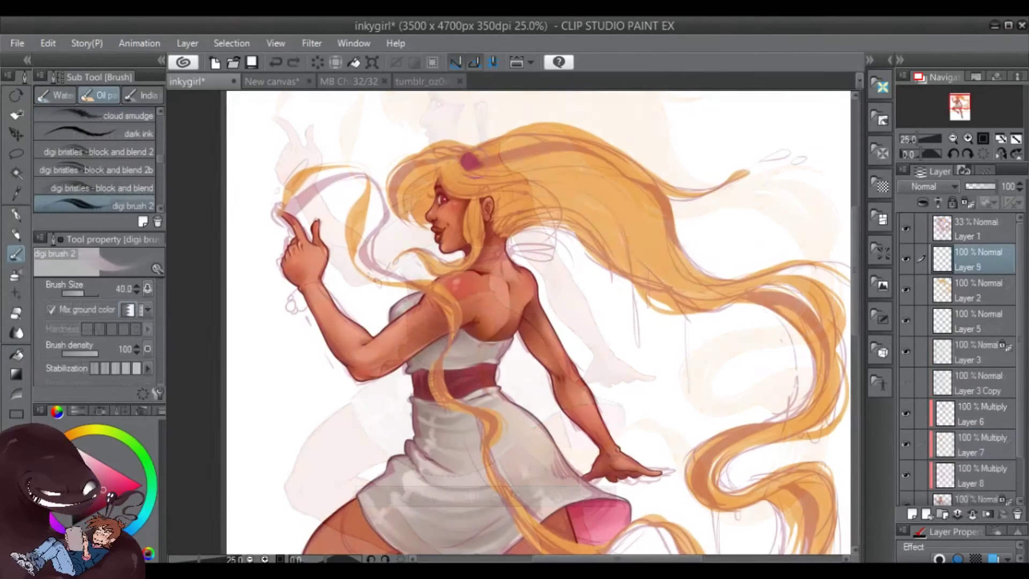
Paint a purple streak through the top of the hair and its long wavy curls on Layer 9 with digi brush 2 at 40.0
mouse_move(462, 156)
left_mouse_down()
mouse_move(396, 160)
mouse_move(390, 210)
left_mouse_up()
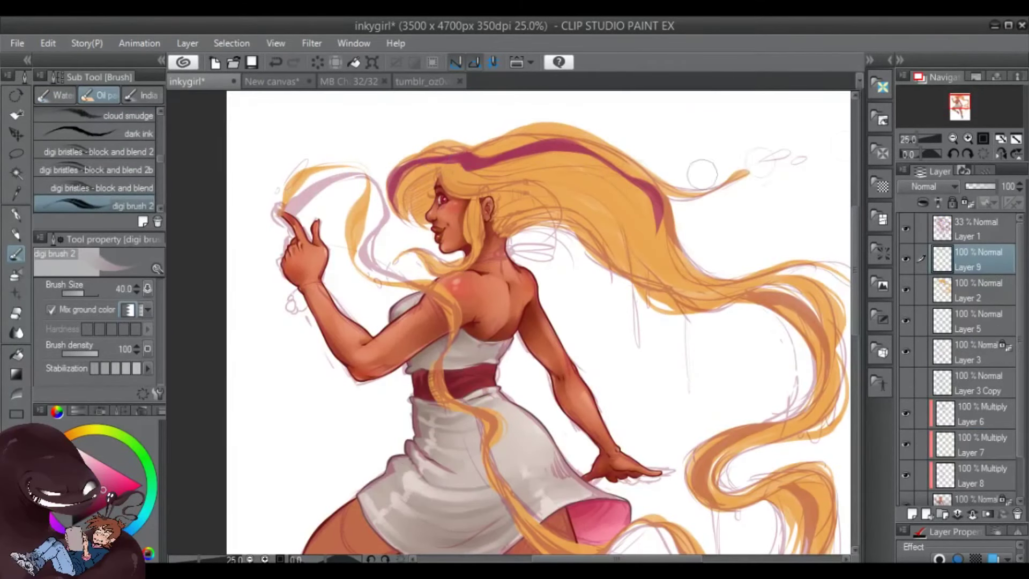
mouse_move(653, 198)
left_mouse_down()
mouse_move(536, 192)
mouse_move(595, 263)
mouse_move(696, 309)
mouse_move(600, 450)
mouse_move(557, 330)
left_mouse_up()
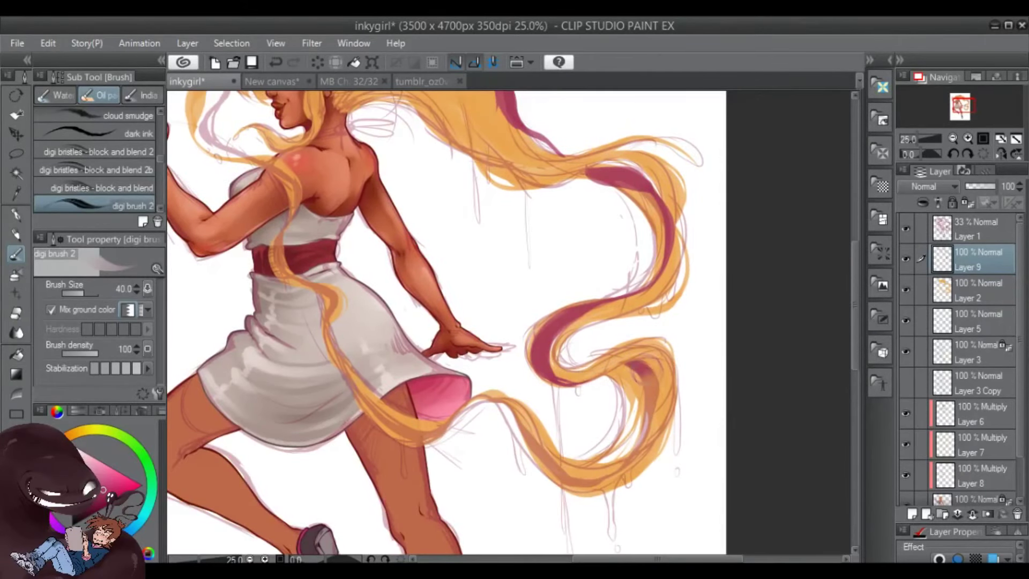
left_click_drag(638, 362, 635, 453)
mouse_move(501, 410)
left_mouse_down()
mouse_move(547, 464)
mouse_move(624, 469)
left_mouse_up()
left_click_drag(616, 392, 630, 471)
Continue the purple streak along the thin hair strand from below the skirt, over the dress and shoulder, to the raised finger
left_click_drag(517, 400, 426, 433)
mouse_move(329, 310)
left_mouse_down()
mouse_move(351, 370)
mouse_move(399, 429)
mouse_move(432, 437)
left_mouse_up()
left_click_drag(376, 402, 466, 450)
left_click_drag(482, 321, 562, 357)
left_click_drag(369, 220, 375, 322)
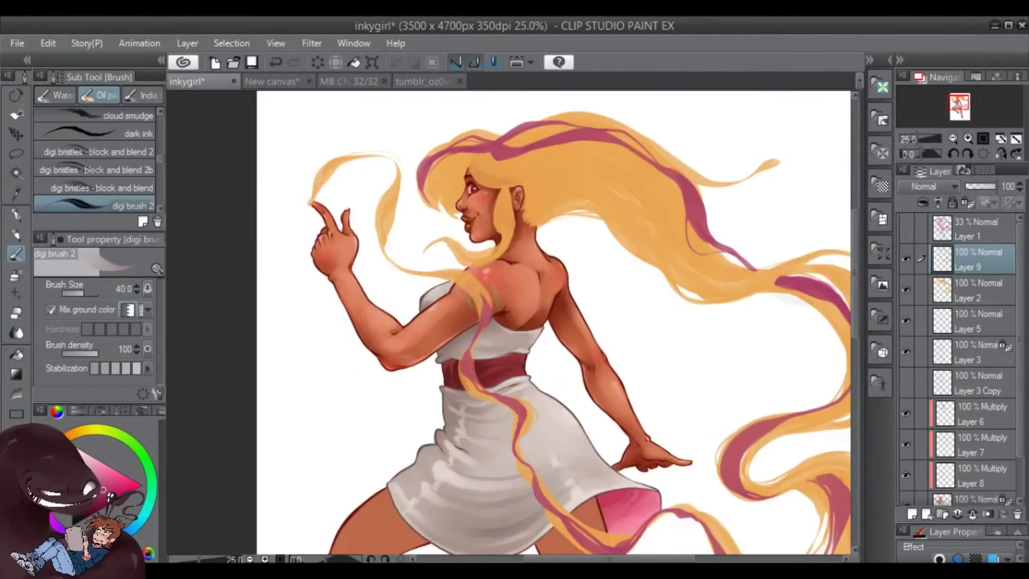
mouse_move(480, 292)
left_mouse_down()
mouse_move(388, 228)
mouse_move(397, 161)
mouse_move(315, 188)
left_mouse_up()
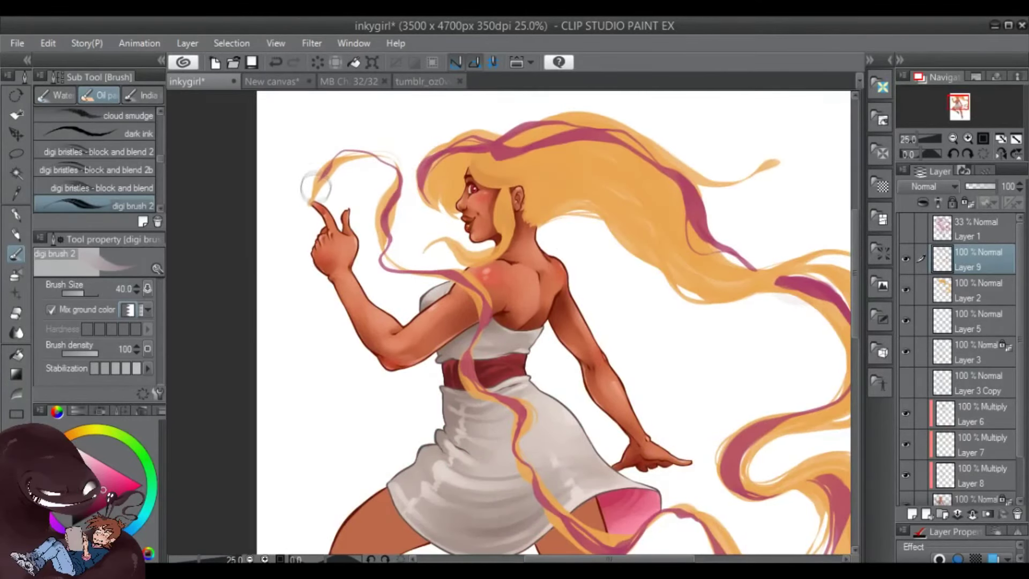
Sample a dark violet from the open tumblr image and add a new layer above Layer 2 in inkygirl
left_click_drag(785, 461, 653, 455)
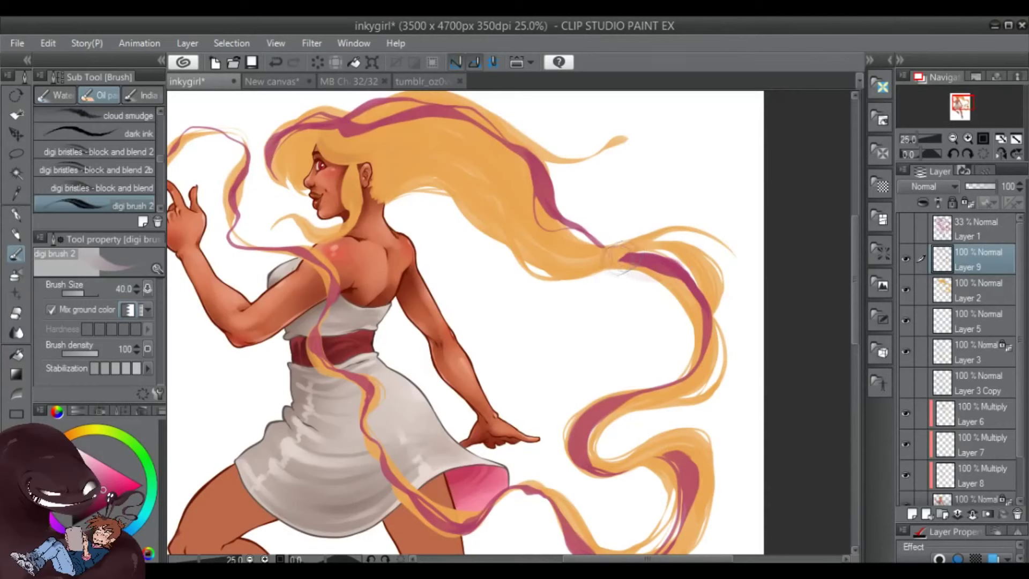
left_click_drag(632, 245, 678, 284)
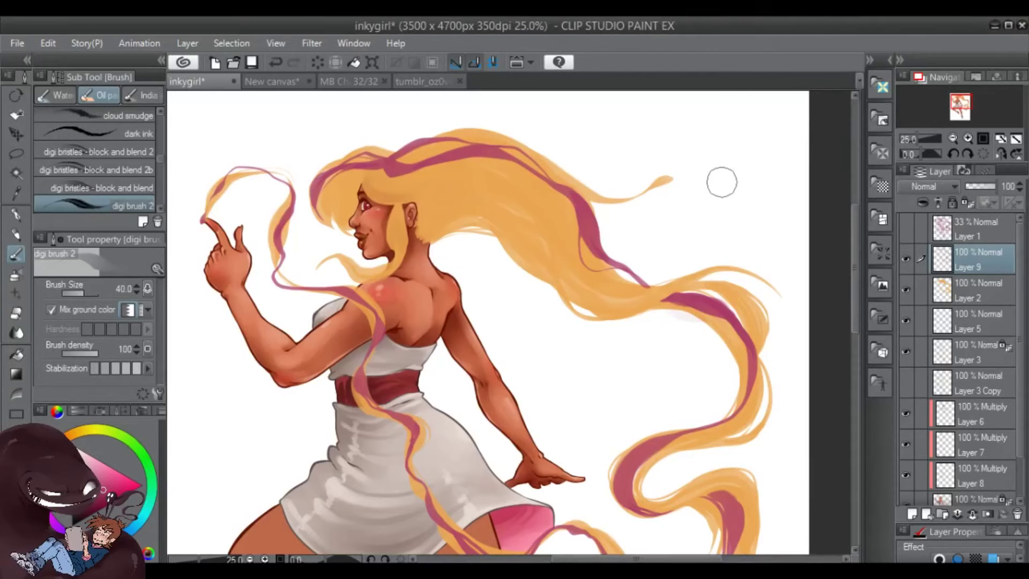
left_click(336, 181, "alt")
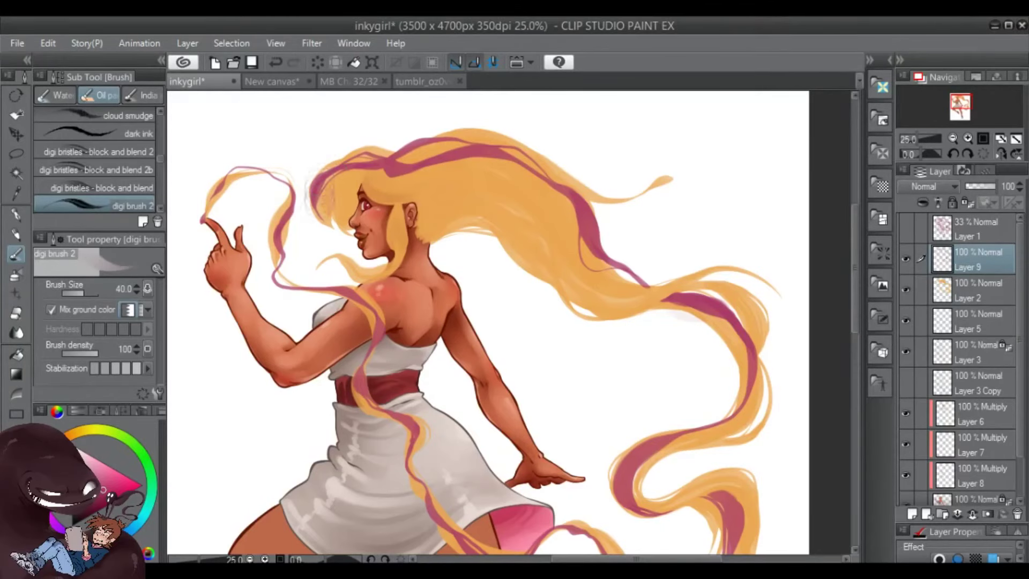
left_click(421, 82)
left_click(456, 322, "alt")
left_click(186, 81)
key("ctrl+shift+n")
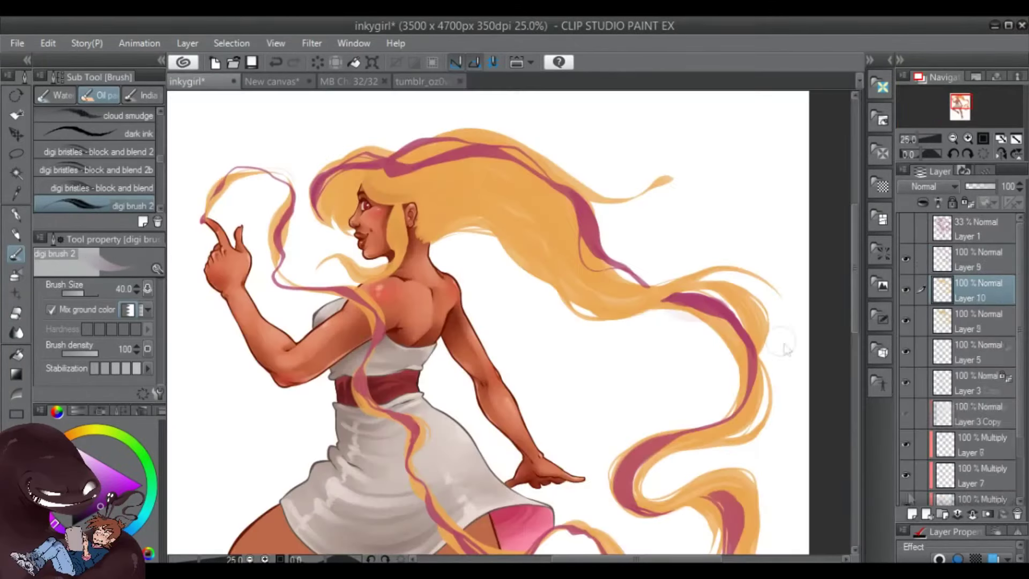
Paint a dark violet streak on Layer 10 from behind the ear through the flowing hair and its long curls with digi brush 2
mouse_move(426, 228)
left_mouse_down()
mouse_move(535, 215)
mouse_move(452, 192)
mouse_move(513, 192)
left_mouse_up()
mouse_move(536, 238)
left_mouse_down()
mouse_move(672, 261)
mouse_move(600, 260)
mouse_move(605, 275)
left_mouse_up()
mouse_move(611, 310)
left_mouse_down()
mouse_move(710, 380)
mouse_move(689, 416)
mouse_move(691, 270)
left_mouse_up()
key("ctrl+]")
mouse_move(569, 293)
left_mouse_down()
mouse_move(563, 369)
mouse_move(621, 378)
left_mouse_up()
mouse_move(640, 335)
left_mouse_down()
mouse_move(670, 402)
mouse_move(589, 445)
left_mouse_up()
mouse_move(720, 314)
left_mouse_down()
mouse_move(749, 369)
mouse_move(715, 322)
left_mouse_up()
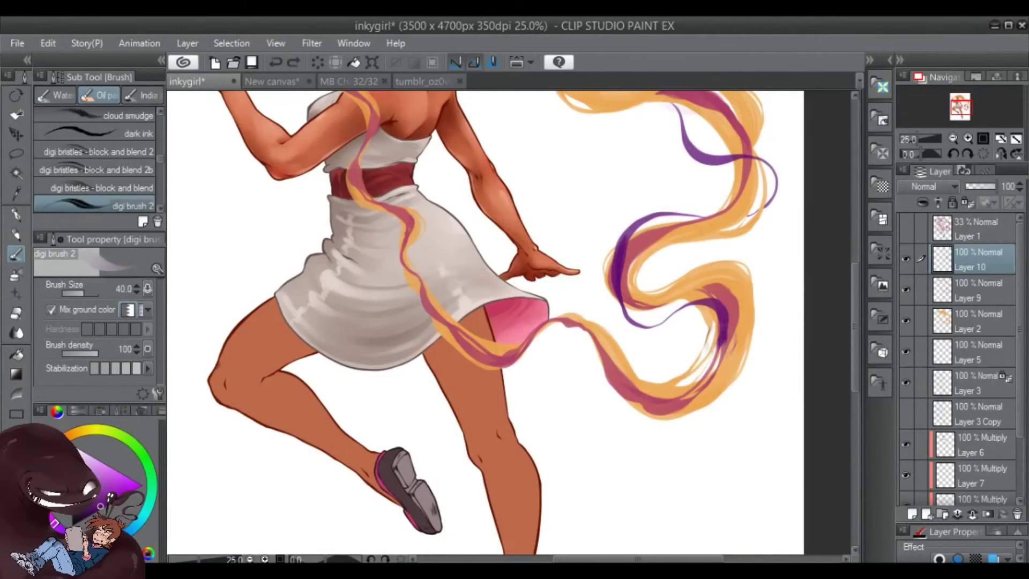
Continue the dark violet streak from the lowest curl past the skirt, over the dress and shoulder, to the raised finger
mouse_move(710, 308)
left_mouse_down()
mouse_move(737, 343)
mouse_move(511, 340)
mouse_move(626, 384)
mouse_move(493, 238)
mouse_move(551, 335)
left_mouse_up()
mouse_move(512, 359)
left_mouse_down()
mouse_move(495, 311)
mouse_move(369, 107)
mouse_move(334, 172)
left_mouse_up()
left_click_drag(750, 429, 689, 287)
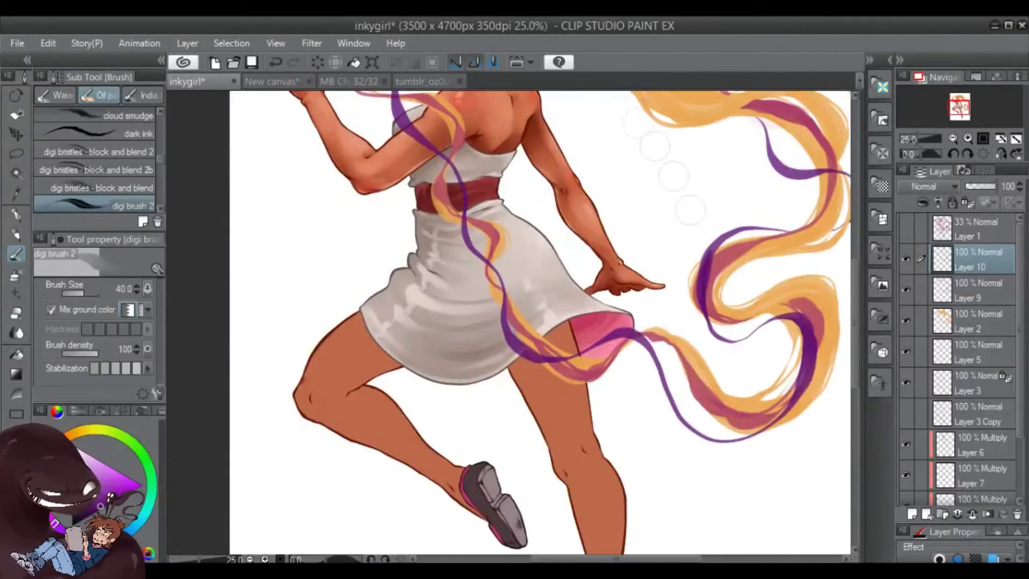
left_click_drag(670, 161, 596, 159)
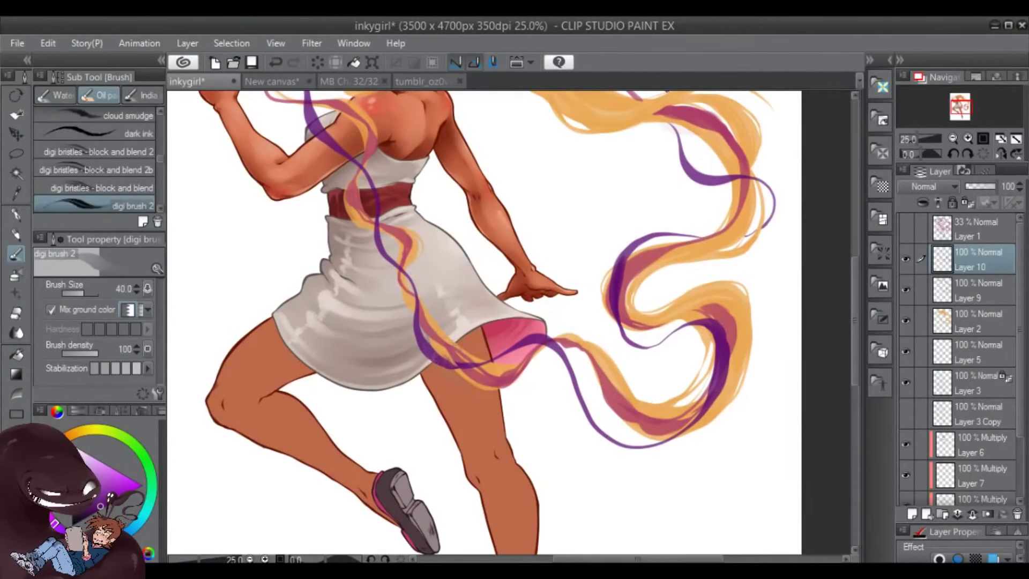
left_click_drag(487, 364, 499, 403)
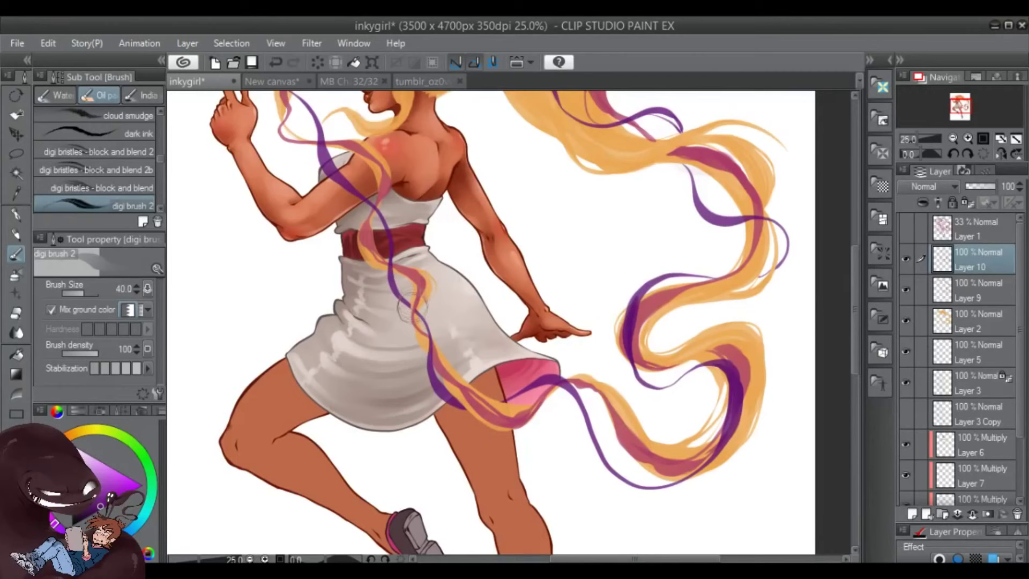
left_click_drag(465, 85, 481, 142)
left_click_drag(394, 259, 451, 373)
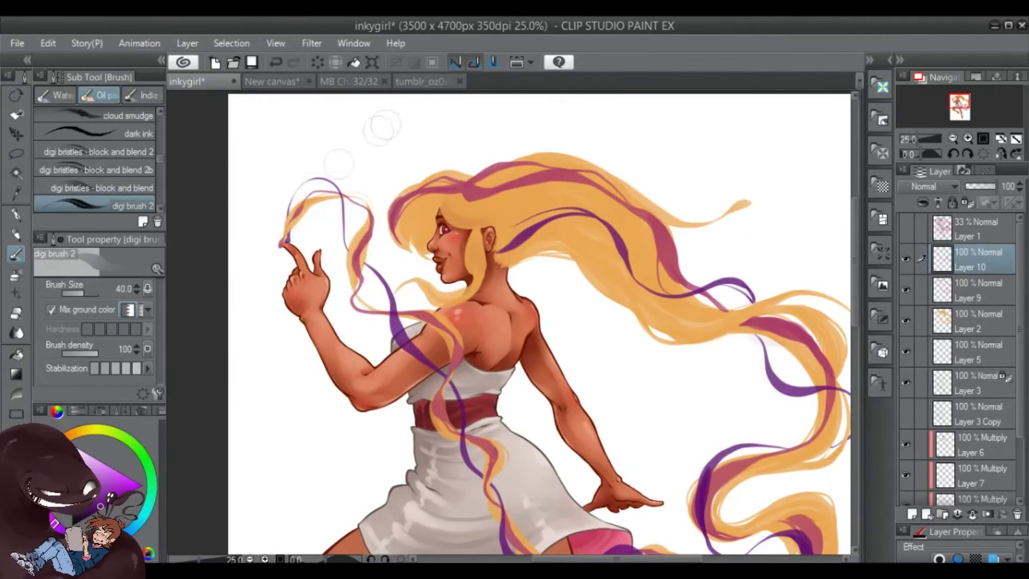
Paint dark violet strands from the forehead parting back over the ear with digi brush 2 at 40.0 and save the illustration
scroll(563, 214, "down", 2)
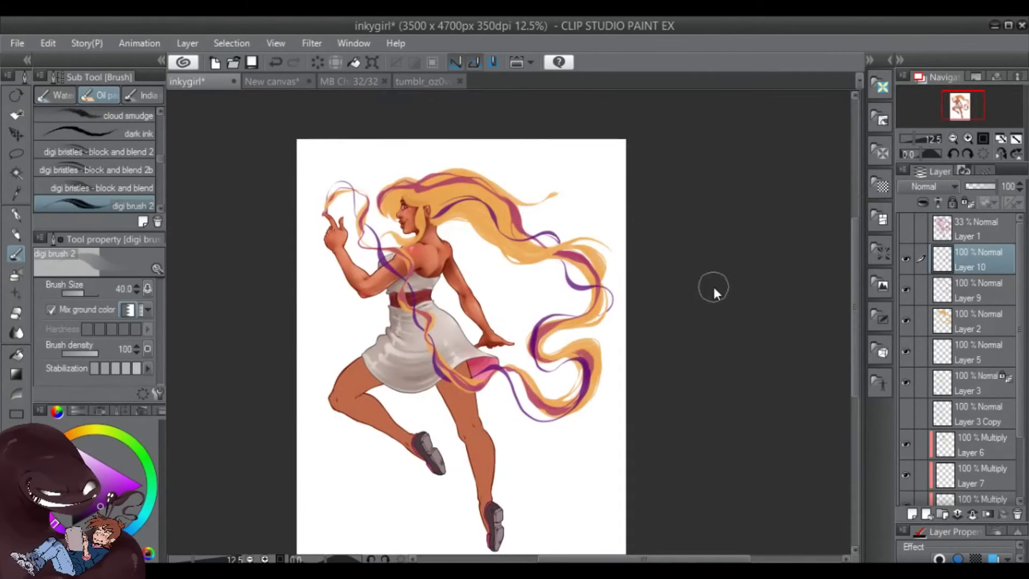
scroll(461, 161, "up", 2)
key("p")
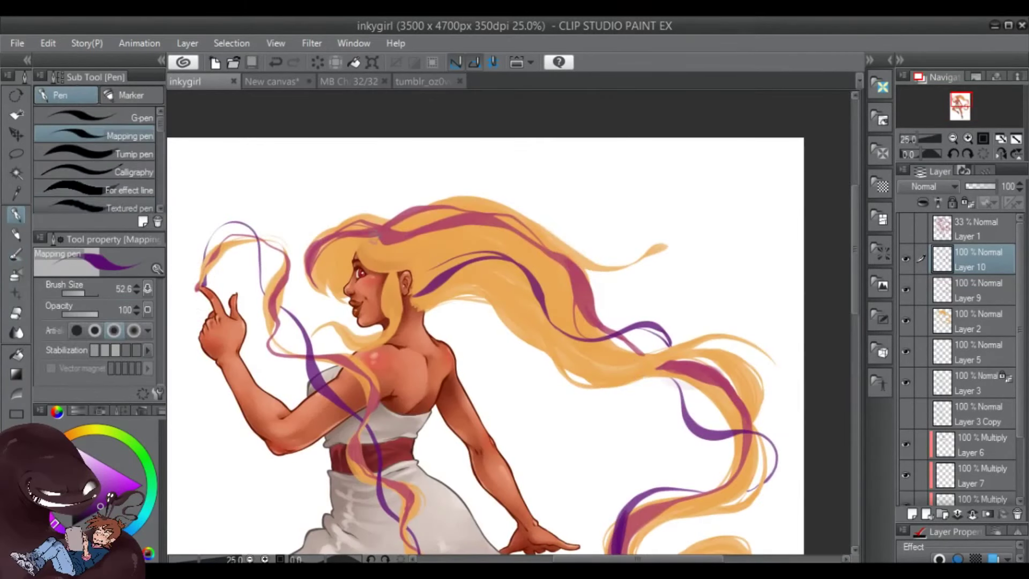
key("b")
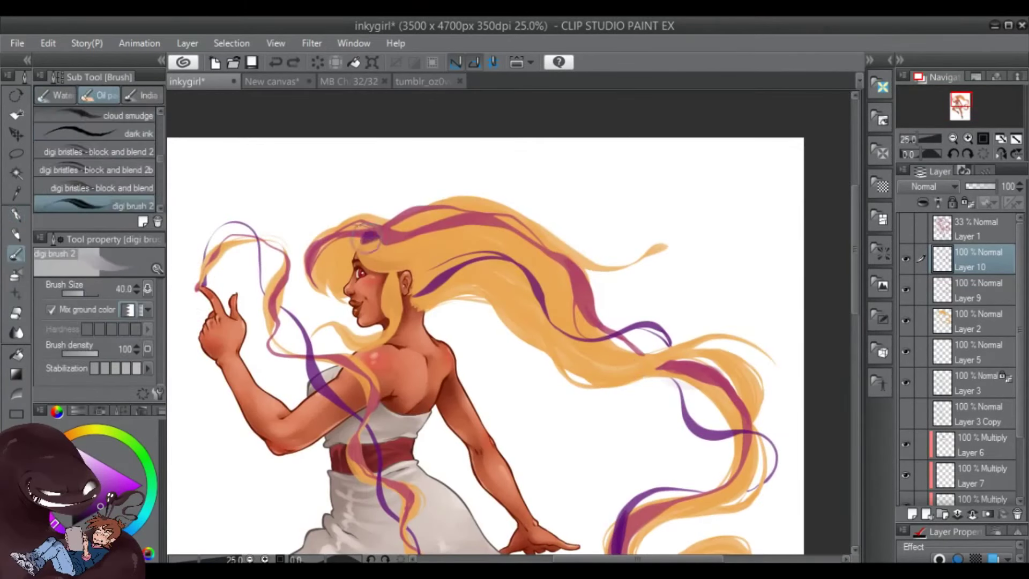
mouse_move(358, 268)
left_mouse_down()
mouse_move(499, 237)
mouse_move(528, 252)
mouse_move(522, 261)
mouse_move(501, 242)
mouse_move(543, 308)
left_mouse_up()
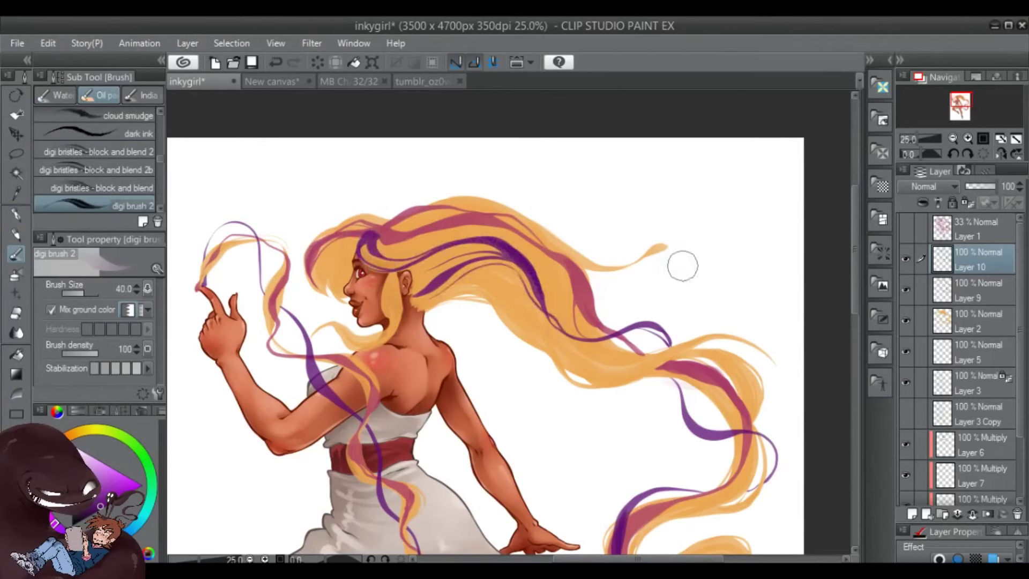
key("ctrl+z")
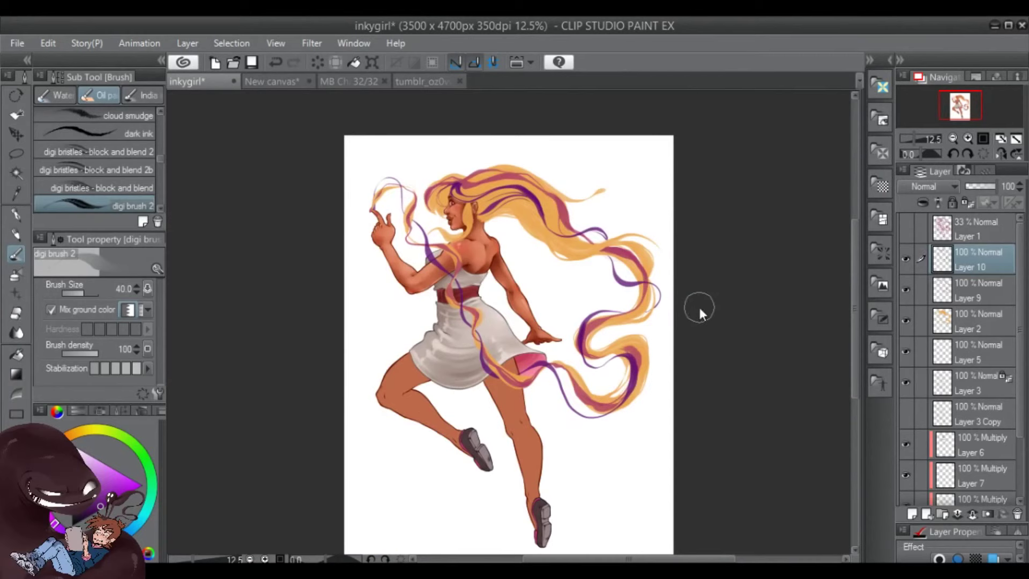
key("ctrl+s")
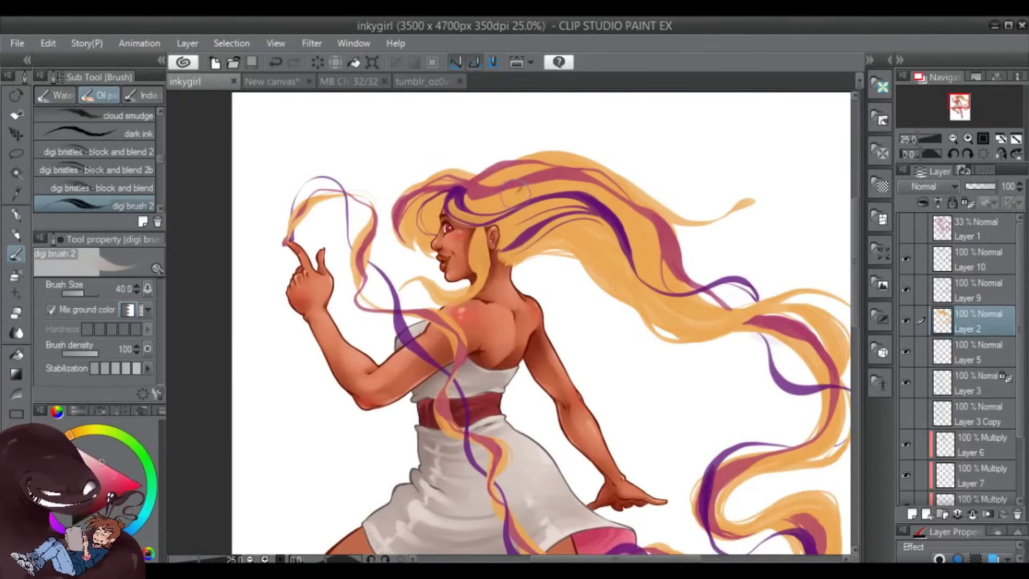
Shade the inner bangs beside the forehead on Layer 2 in darker orange with Opaque watercolor at 28.7
left_click(514, 193, "alt")
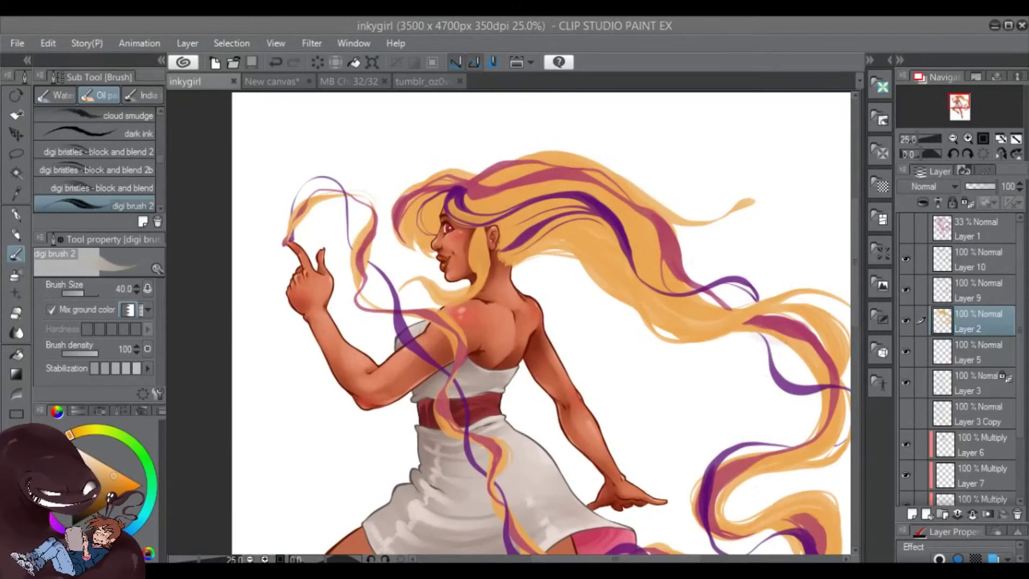
left_click(123, 481)
left_click_drag(309, 300, 314, 310)
left_click(55, 95)
left_click_drag(81, 292, 83, 293)
left_click(968, 138)
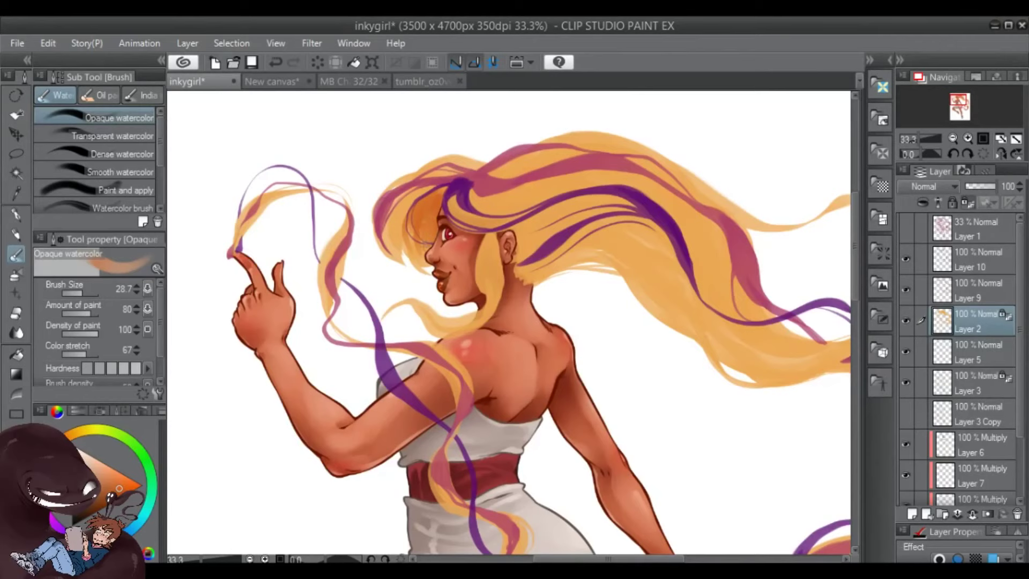
left_click_drag(413, 274, 431, 214)
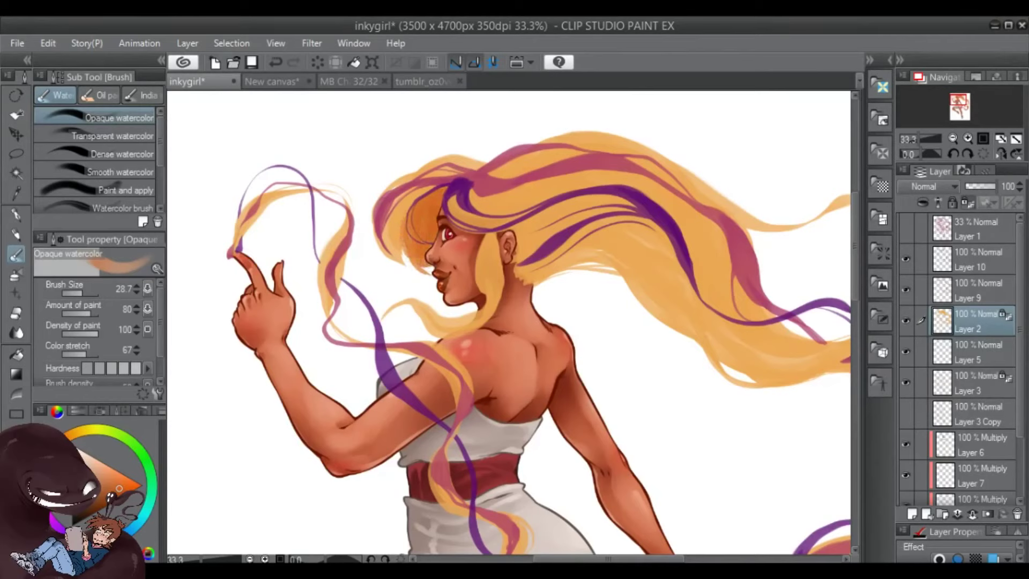
left_click(486, 302, "alt")
left_click_drag(423, 265, 428, 208)
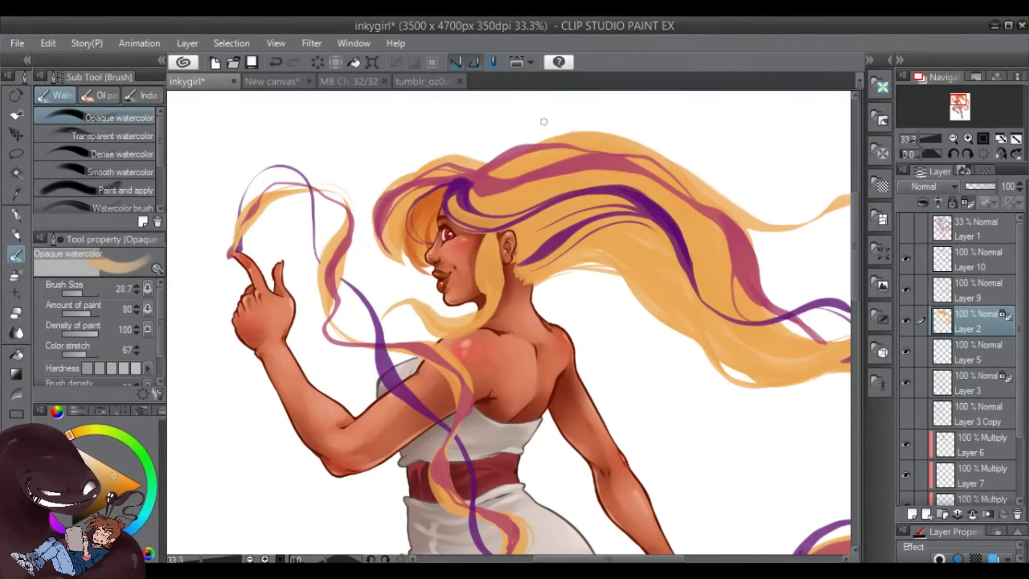
left_click(442, 195, "alt")
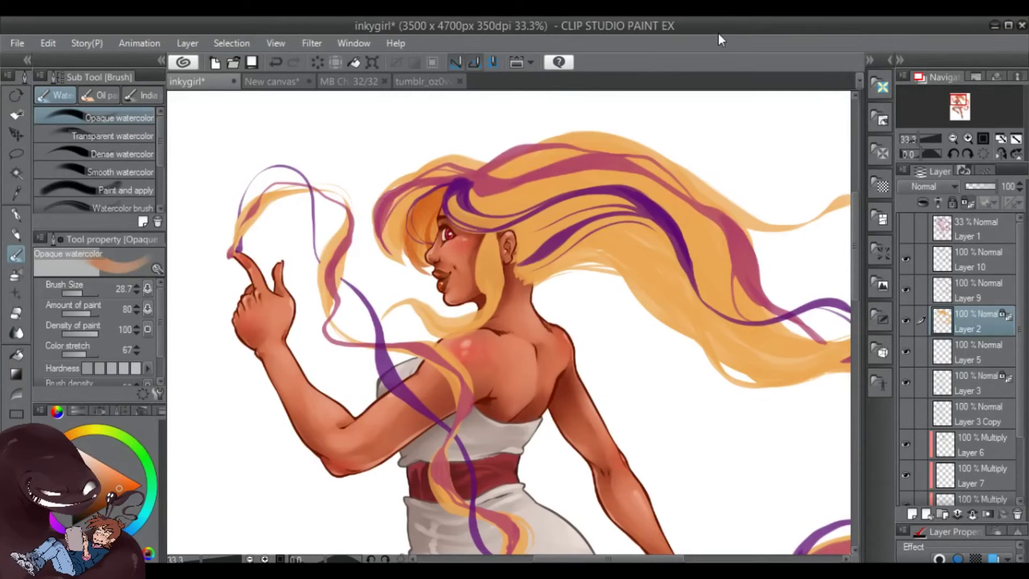
Fill out the golden curl beneath the chin on Layer 5 with Opaque watercolor at 15.6
left_click_drag(655, 322, 621, 346)
left_click(79, 290)
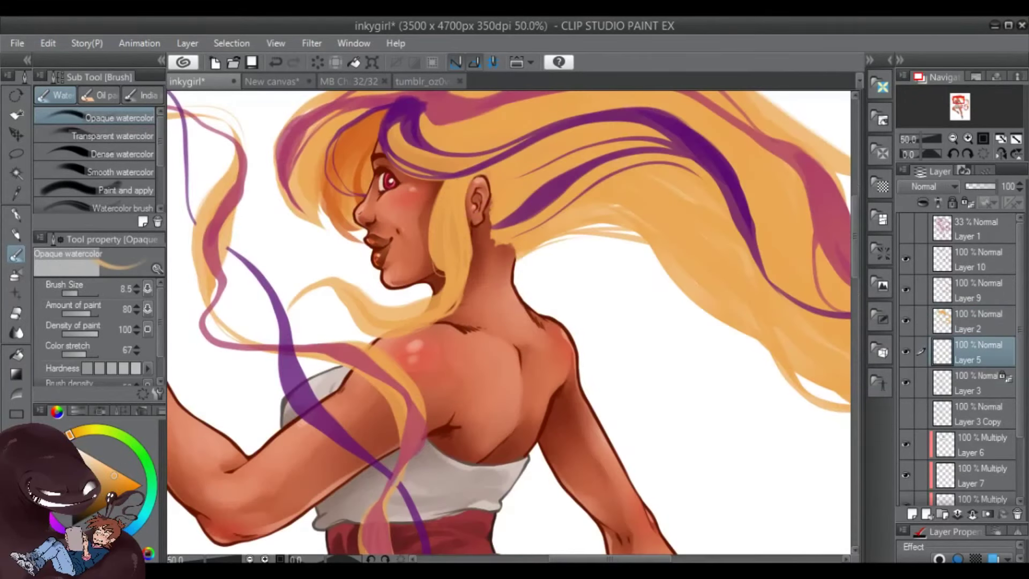
left_click(79, 292)
left_click_drag(331, 292, 369, 320)
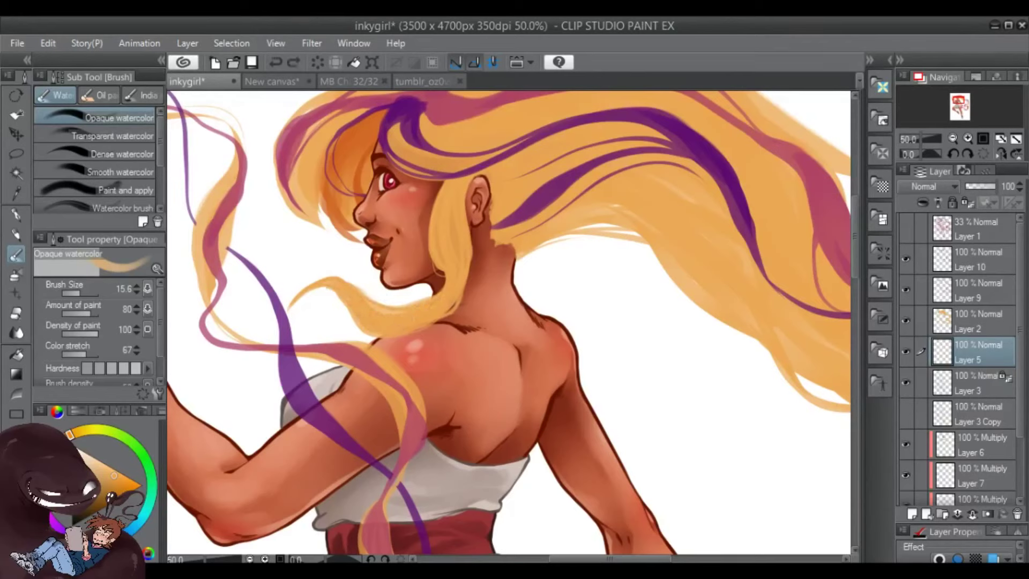
Shade the lock in front of the ear on Layer 2 in darker orange with Opaque watercolor at 10.4
left_click(119, 486)
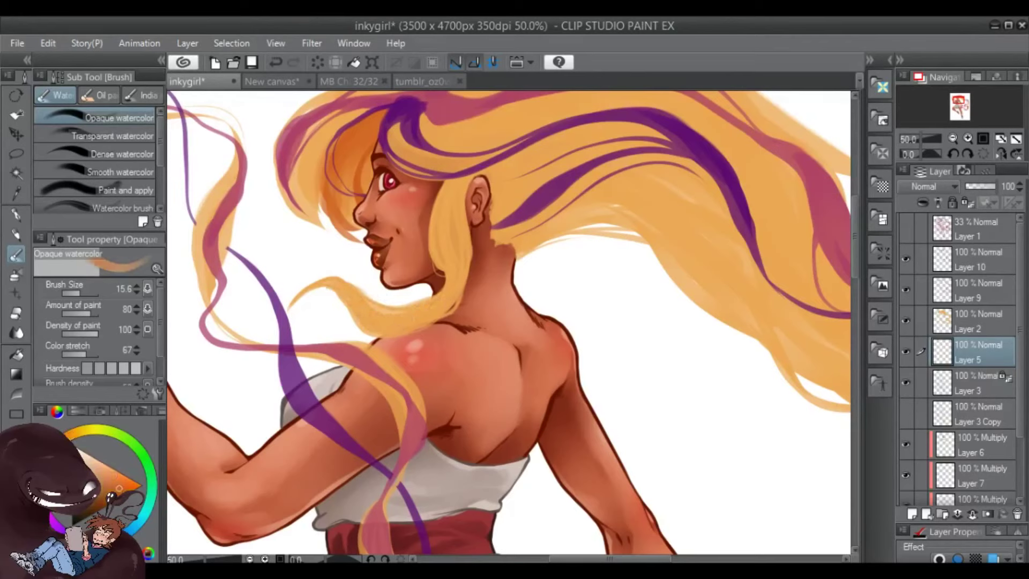
left_click(965, 322)
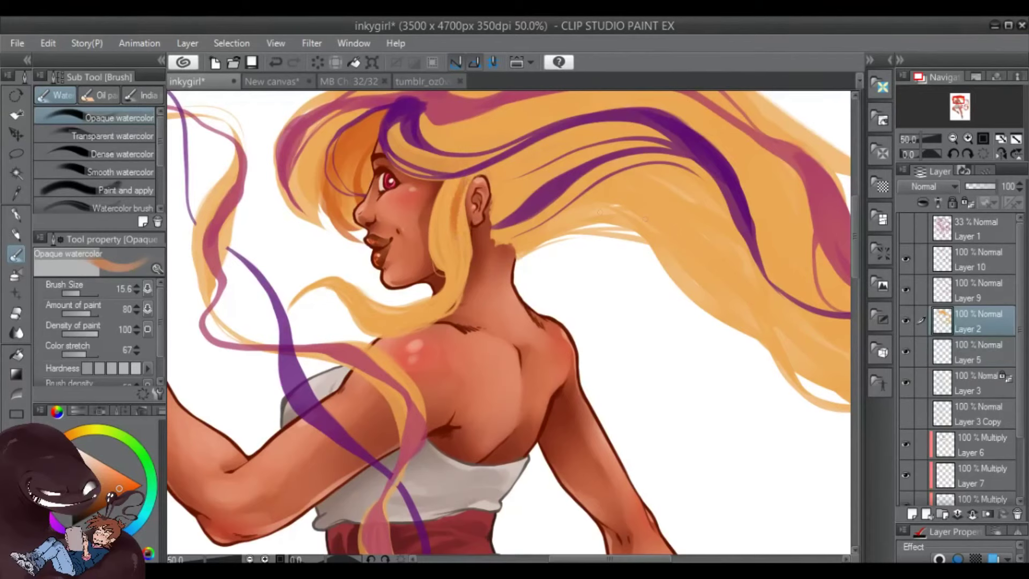
left_click_drag(99, 292, 88, 292)
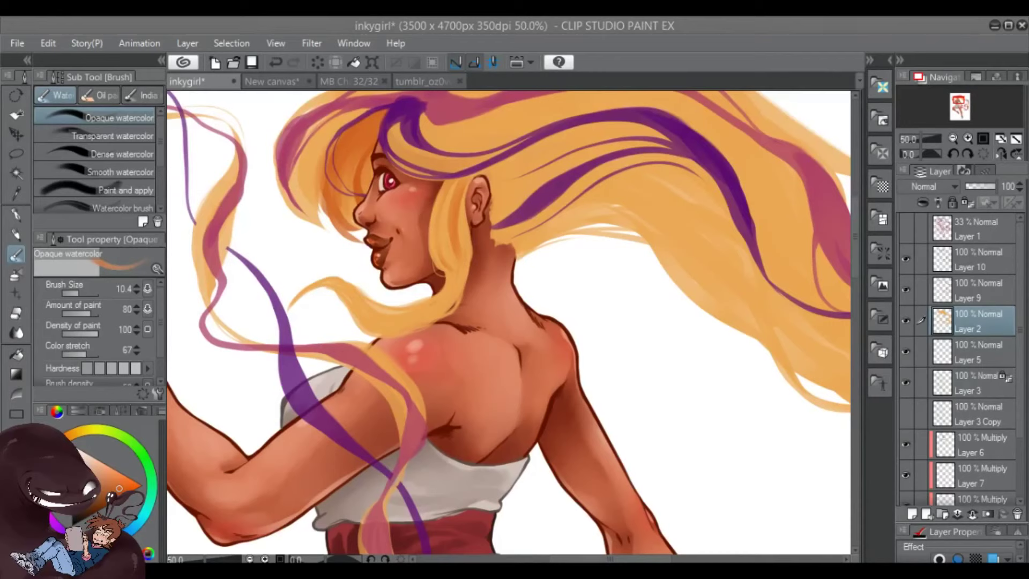
left_click_drag(649, 207, 607, 286)
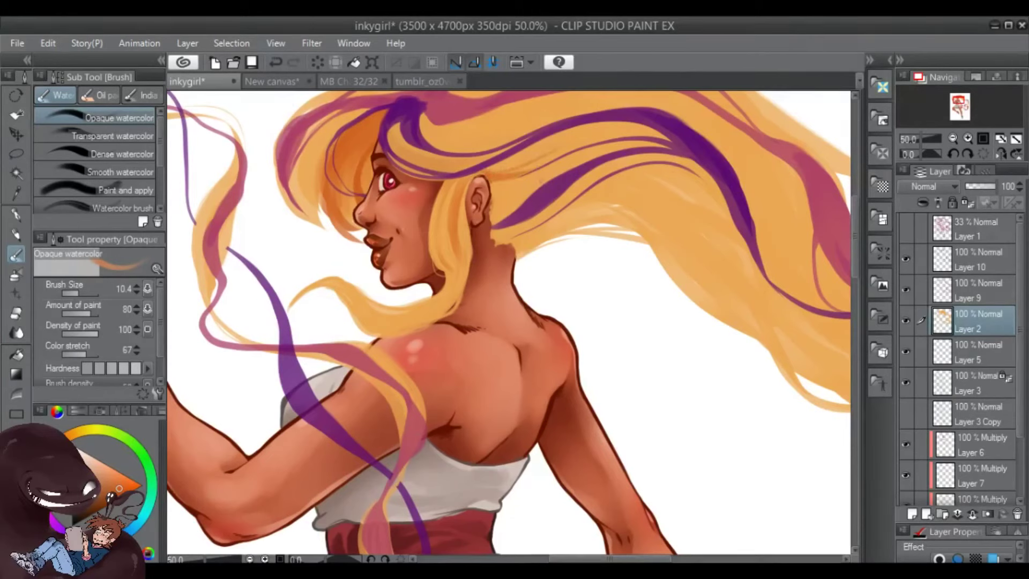
Paint orange shadow strands through the hair behind the ear, between the two dark violet streaks
left_click(86, 293)
left_click_drag(536, 153, 485, 172)
left_click_drag(617, 126, 504, 169)
left_click_drag(672, 122, 555, 145)
left_click_drag(621, 137, 533, 168)
left_click(69, 434)
left_click_drag(643, 131, 503, 160)
key("ctrl+z")
mouse_move(665, 131)
left_mouse_down()
mouse_move(525, 158)
mouse_move(545, 157)
left_mouse_up()
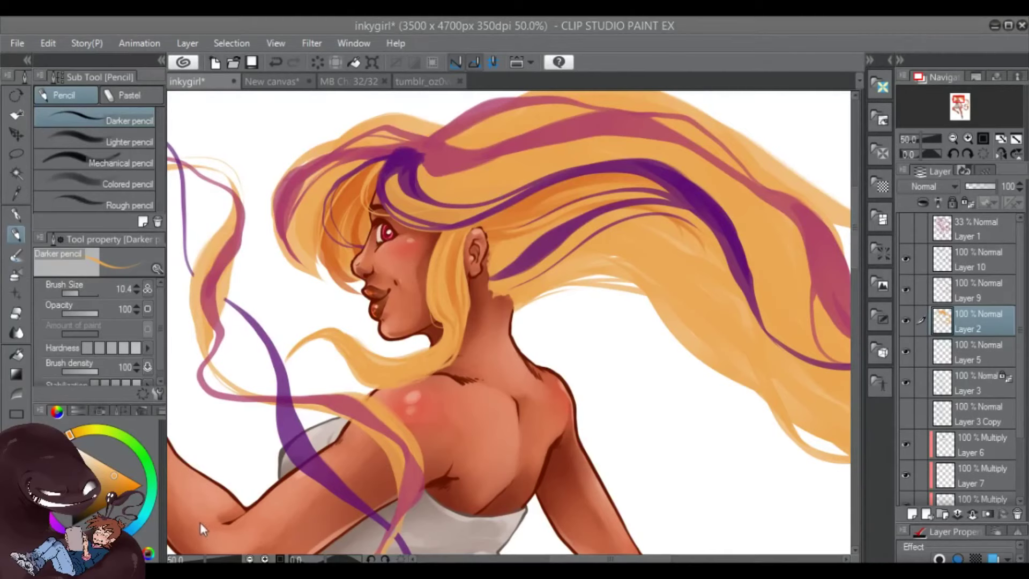
Shade the bangs and the front of the crown with alternating orange and golden Opaque watercolor strokes
key("b")
left_click_drag(79, 296, 85, 294)
mouse_move(300, 185)
left_mouse_down()
mouse_move(295, 243)
mouse_move(311, 268)
left_mouse_up()
left_click(301, 214, "alt")
mouse_move(300, 201)
left_mouse_down()
mouse_move(311, 228)
mouse_move(324, 169)
left_mouse_up()
left_click(307, 196, "alt")
left_click_drag(300, 227, 261, 255)
left_click_drag(85, 294, 78, 294)
left_click_drag(287, 175, 244, 209)
left_click(358, 182, "alt")
left_click_drag(360, 166, 319, 171)
left_click_drag(370, 158, 332, 166)
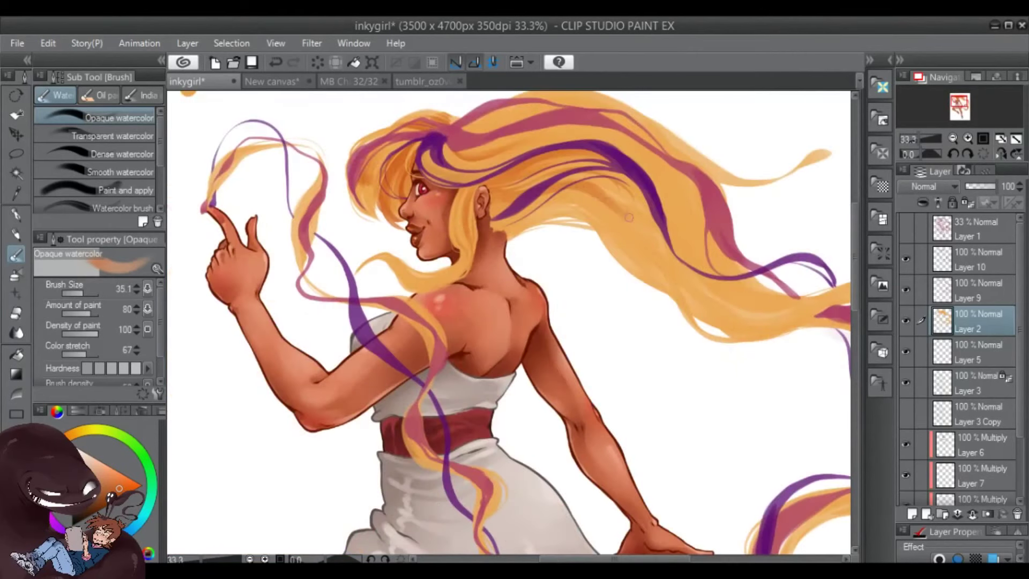
Shade the flowing hair below the violet streaks and along the top of the head in orange with Opaque watercolor at 35.1
left_click_drag(758, 307, 699, 361)
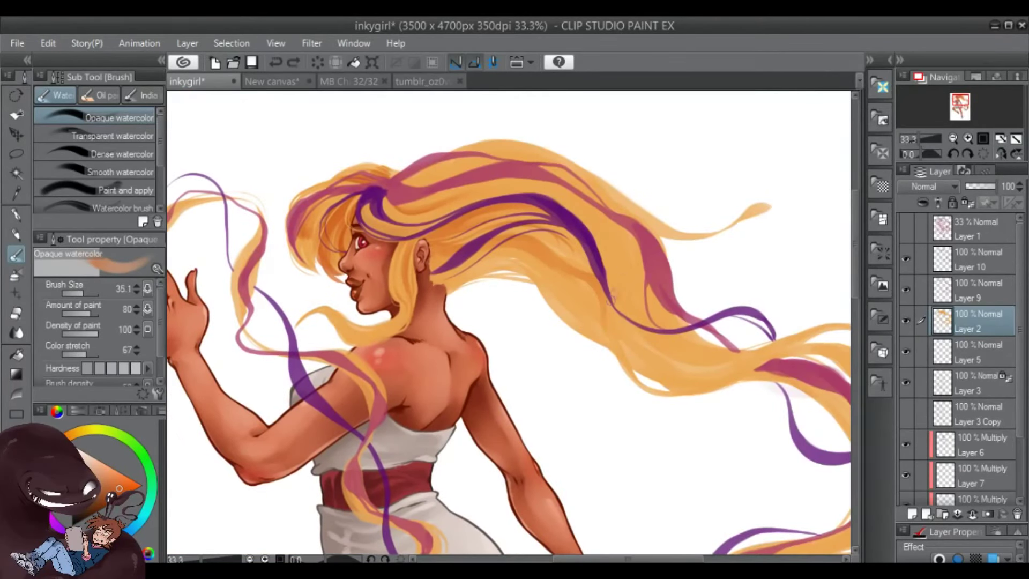
mouse_move(574, 260)
left_mouse_down()
mouse_move(552, 244)
mouse_move(576, 265)
left_mouse_up()
mouse_move(407, 183)
left_mouse_down()
mouse_move(509, 147)
mouse_move(466, 142)
mouse_move(525, 138)
left_mouse_up()
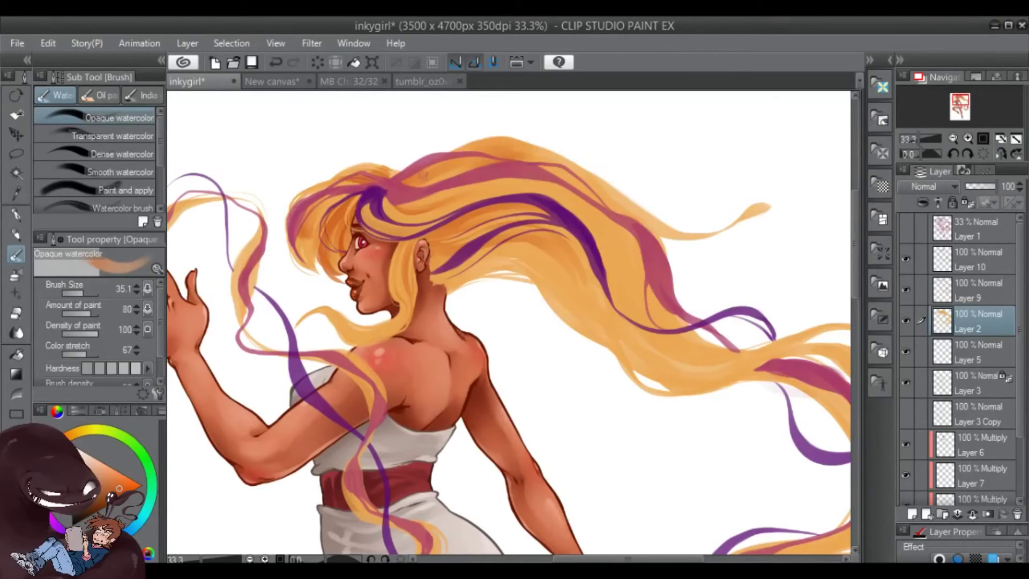
Draw thin golden flyaway strands above the crown with the Darker pencil at 8.5
left_click(461, 240, "alt")
left_click_drag(485, 328, 481, 329)
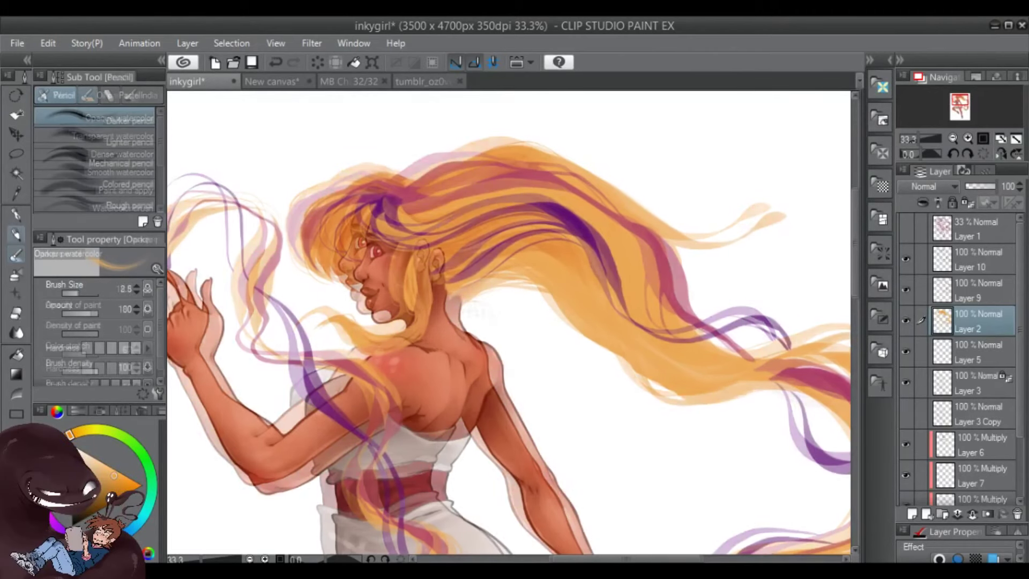
key("ctrl+z")
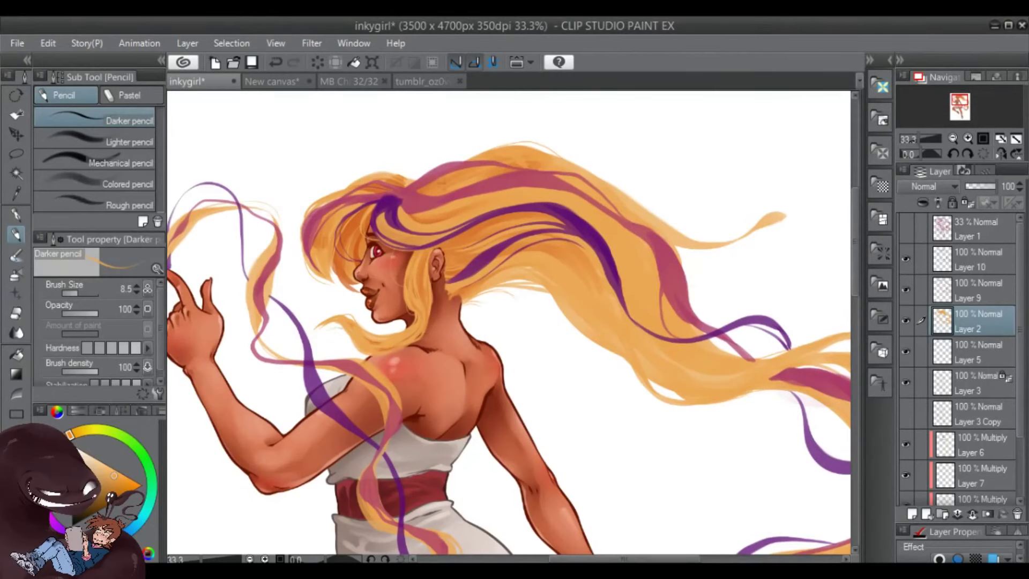
mouse_move(405, 166)
left_mouse_down()
mouse_move(440, 157)
mouse_move(413, 152)
mouse_move(407, 161)
mouse_move(423, 172)
mouse_move(432, 162)
left_mouse_up()
key("ctrl+z")
Paint fine orange shadow strands along the purple streaks over the top and back of the hair with Opaque watercolor at 15.6
key("minus")
key("minus")
key("b")
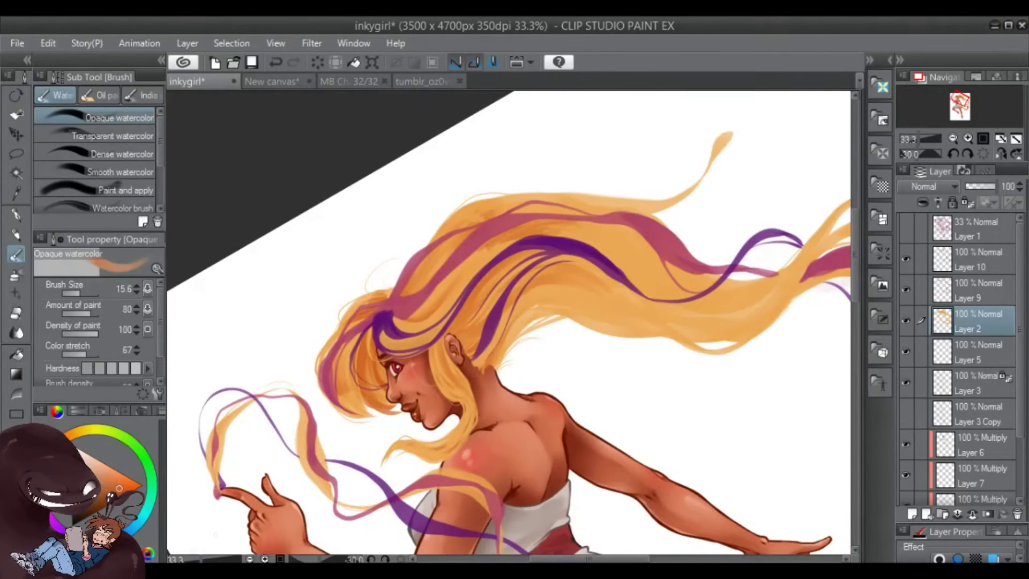
left_click_drag(518, 208, 599, 210)
left_click_drag(552, 232, 612, 227)
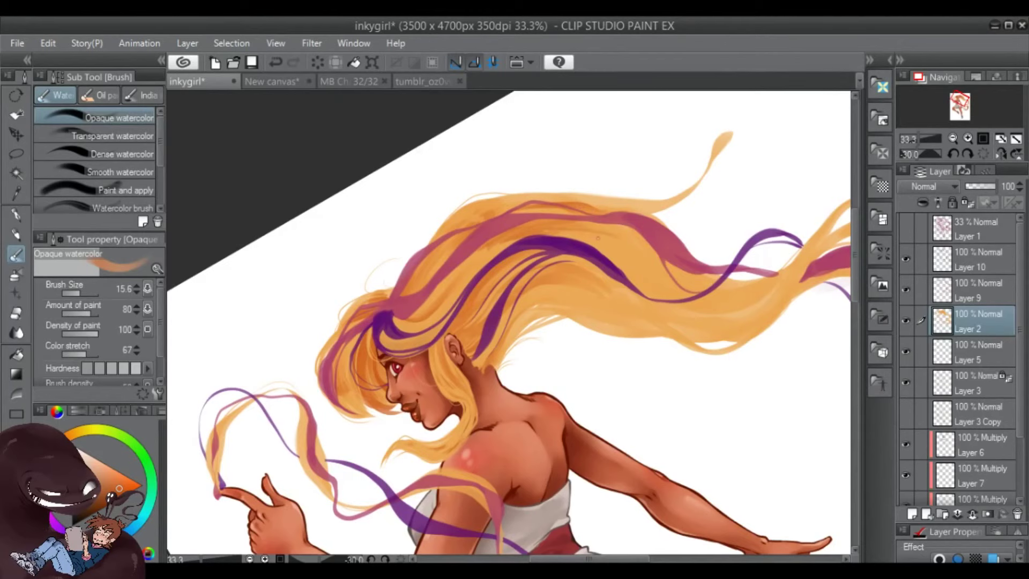
key("equal")
key("equal")
left_click_drag(459, 239, 491, 319)
left_click_drag(480, 284, 495, 320)
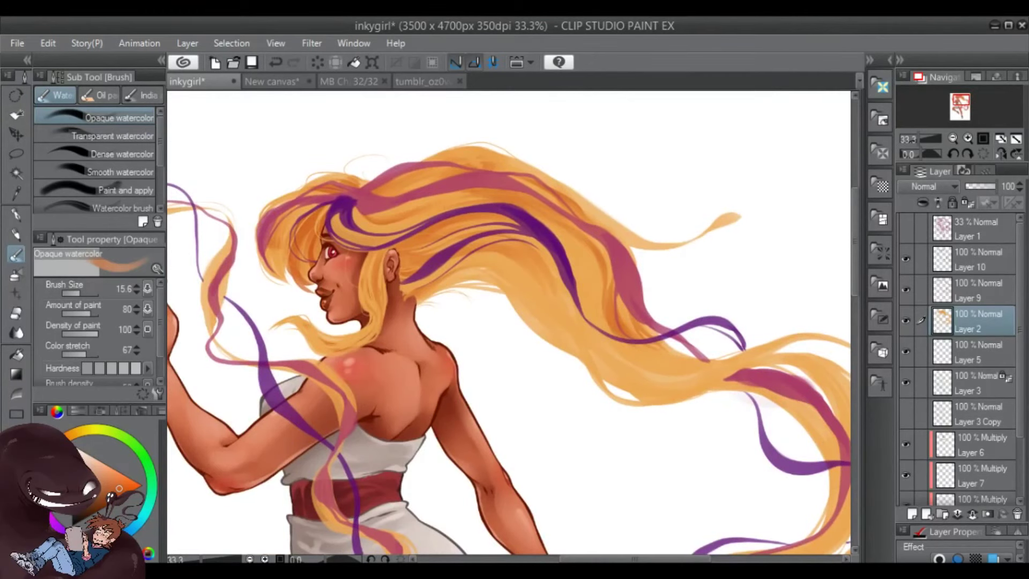
Paint orange accents on the stray wisp and the upper edge of the flowing hair with Opaque watercolor
left_click_drag(635, 483, 573, 450)
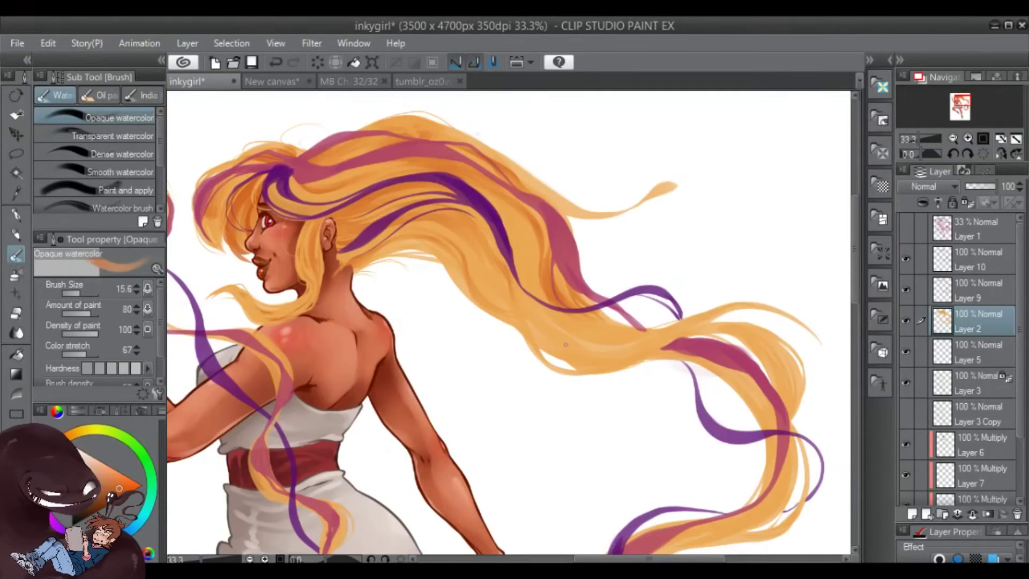
left_click_drag(528, 265, 527, 289)
left_click(1001, 154)
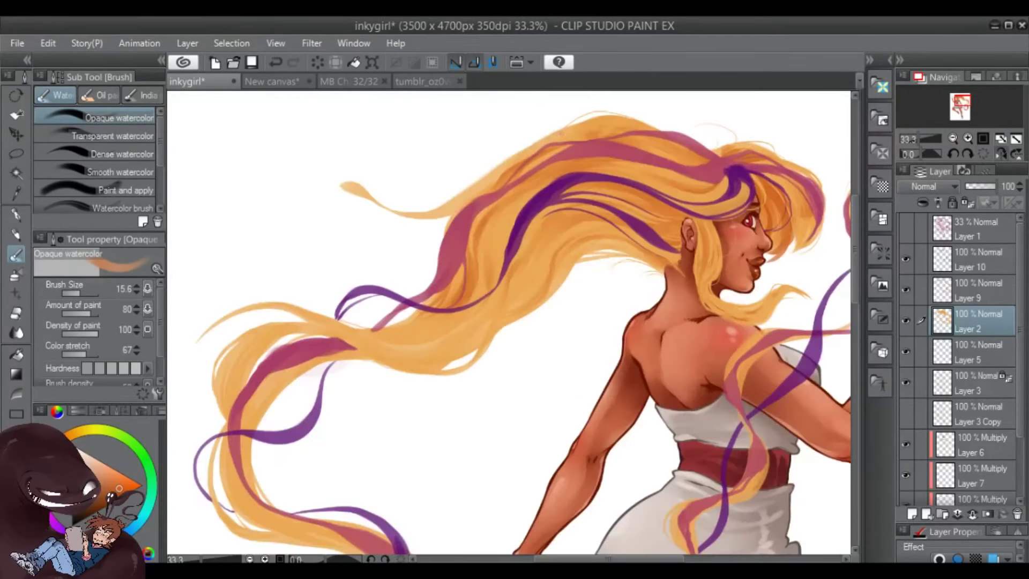
mouse_move(368, 201)
left_mouse_down()
mouse_move(456, 213)
mouse_move(469, 199)
left_mouse_up()
left_click_drag(79, 293, 69, 293)
mouse_move(501, 160)
left_mouse_down()
mouse_move(486, 170)
mouse_move(538, 128)
left_mouse_up()
Shade the lower waves and the large trailing curl of the hair in orange with Opaque watercolor at 23.4
left_click_drag(69, 293, 83, 293)
mouse_move(511, 276)
left_mouse_down()
mouse_move(455, 284)
mouse_move(445, 306)
left_mouse_up()
left_click_drag(531, 292, 461, 300)
mouse_move(382, 274)
left_mouse_down()
mouse_move(317, 284)
mouse_move(279, 324)
mouse_move(301, 378)
left_mouse_up()
left_click_drag(346, 323, 325, 328)
left_click_drag(301, 385, 311, 476)
left_click_drag(284, 442, 332, 481)
left_click_drag(345, 320, 323, 332)
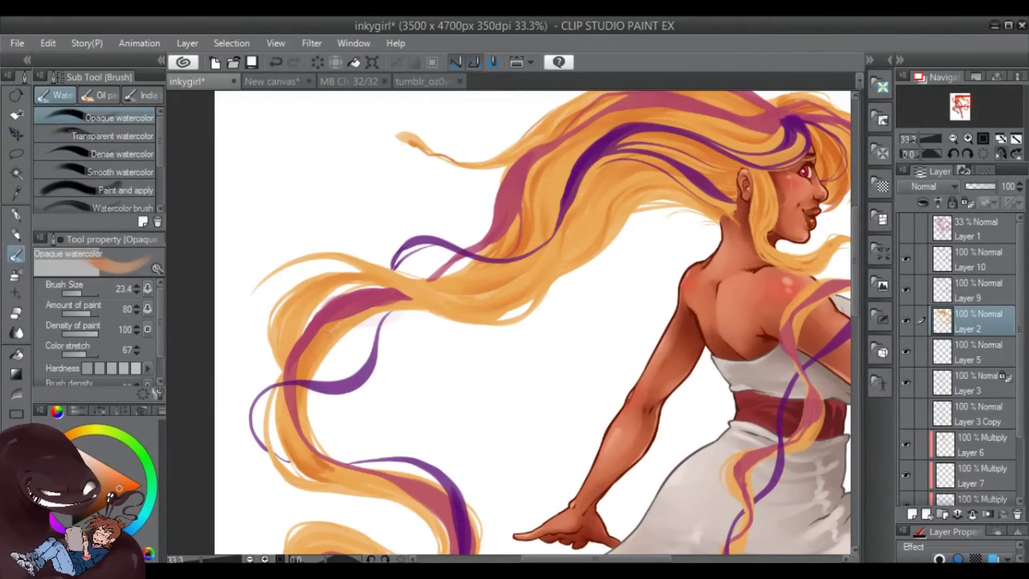
Refine the lower hair waves and curl with golden and orange Opaque watercolor strokes at 15.6
left_click(1000, 154)
left_click_drag(89, 293, 83, 294)
left_click_drag(489, 244, 479, 282)
left_click(595, 261, "alt")
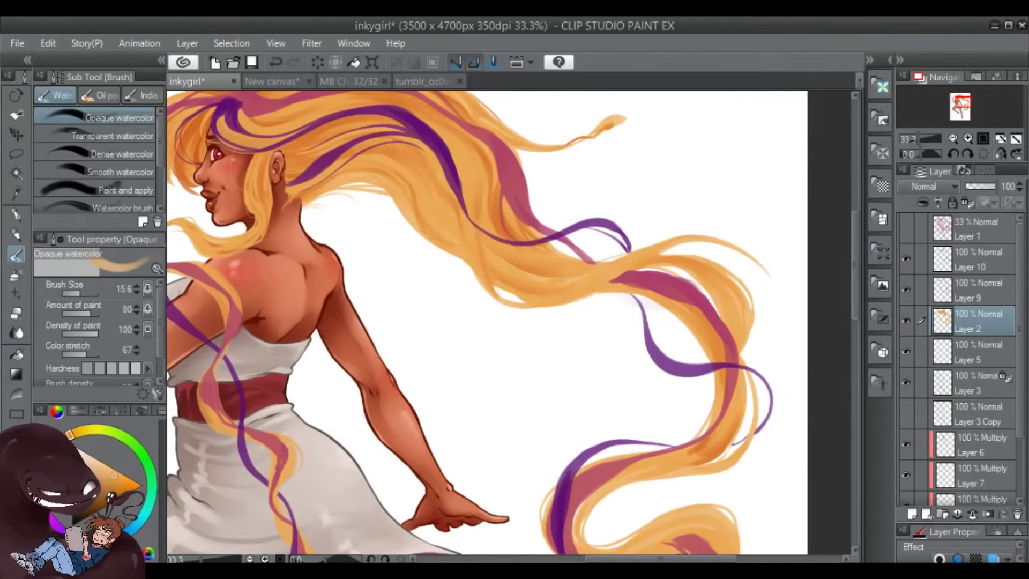
left_click_drag(525, 300, 620, 333)
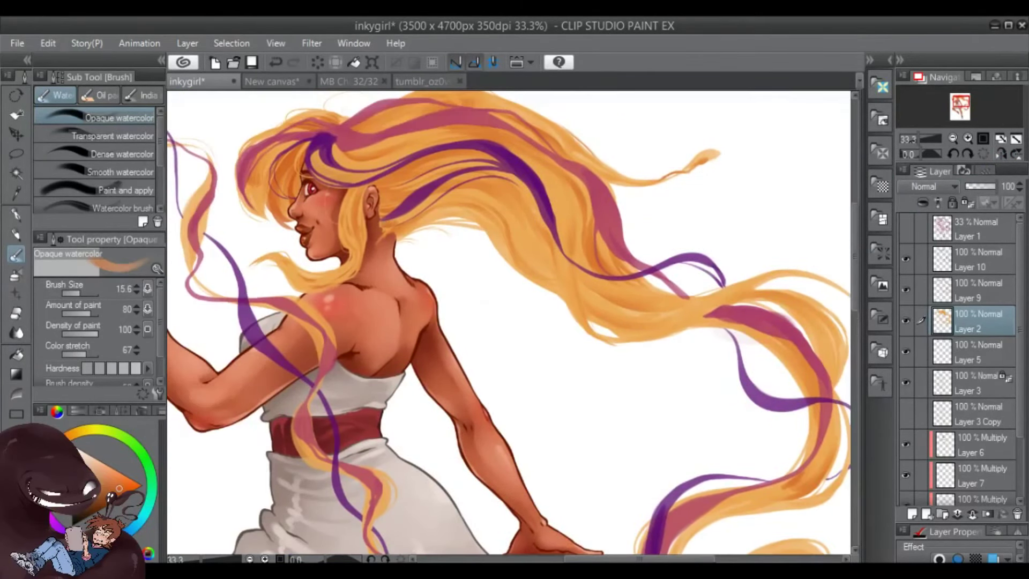
left_click_drag(391, 222, 428, 204)
left_click_drag(526, 281, 389, 228)
left_click_drag(482, 321, 454, 233)
mouse_move(664, 215)
left_mouse_down()
mouse_move(663, 196)
mouse_move(682, 187)
left_mouse_up()
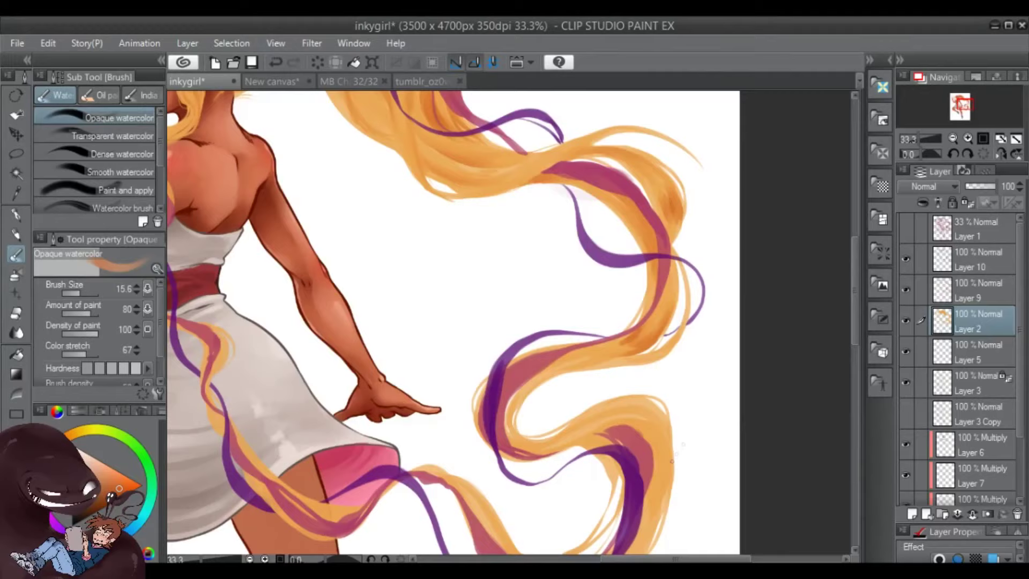
Compare the painted hair with the rough sketch by briefly showing Layer 1
key("ctrl+minus")
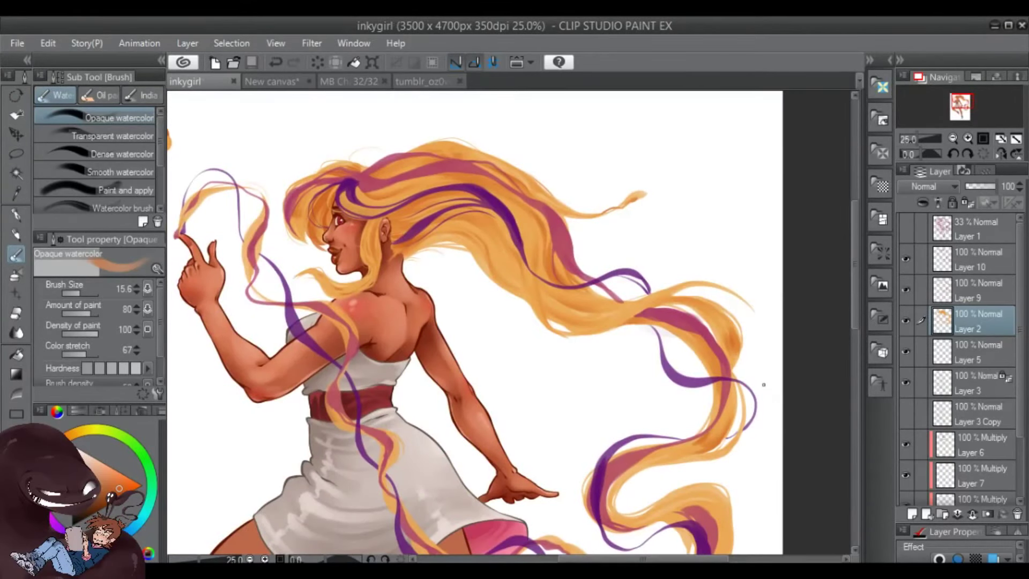
left_click(905, 229)
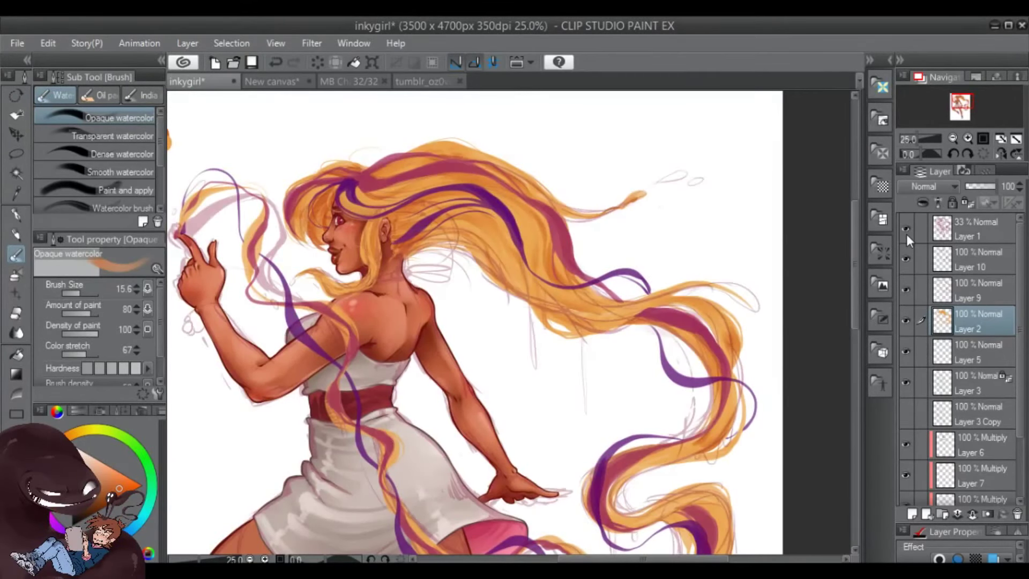
left_click(905, 232)
Paint pale golden highlights on the lock in front of the ear with Opaque watercolor at 15.6, undoing unwanted strokes
key("ctrl+plus")
key("ctrl+plus")
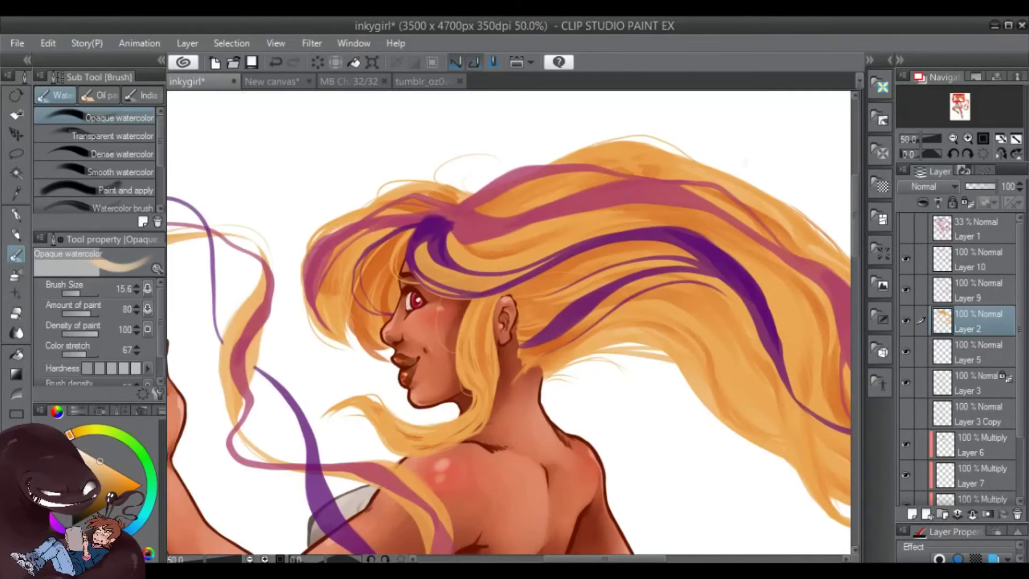
mouse_move(458, 356)
left_mouse_down()
mouse_move(462, 378)
mouse_move(494, 374)
left_mouse_up()
left_click_drag(390, 437, 416, 447)
mouse_move(480, 400)
left_mouse_down()
mouse_move(455, 430)
mouse_move(470, 435)
left_mouse_up()
left_click_drag(551, 347, 560, 367)
key("ctrl+z")
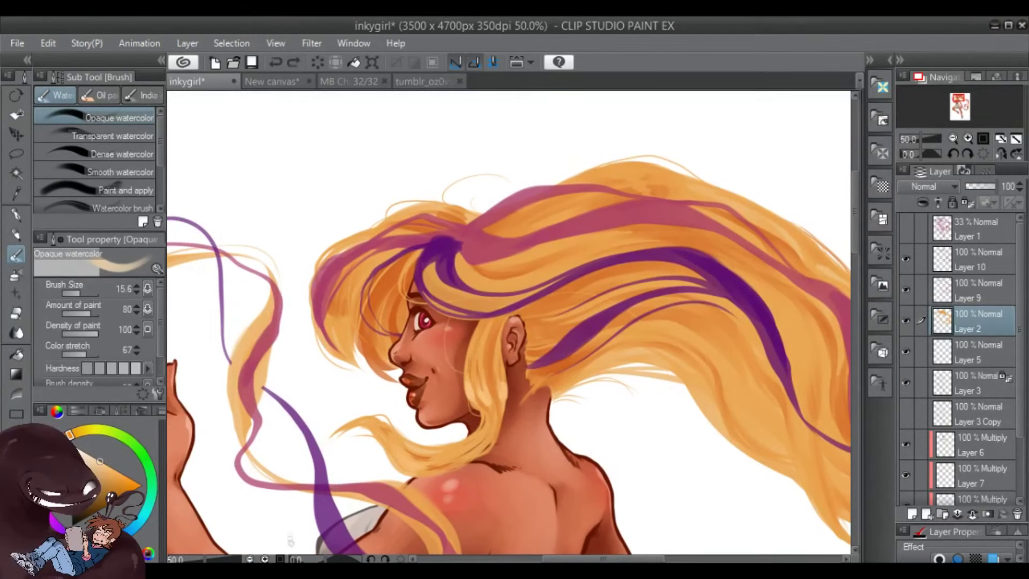
left_click_drag(484, 386, 485, 403)
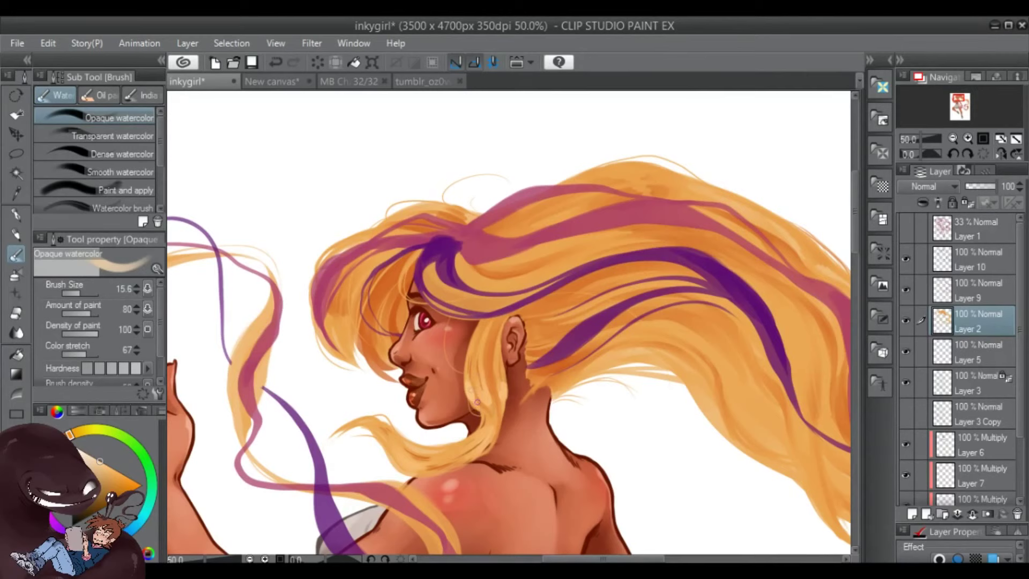
key("ctrl+z")
Highlight the strands above the ear and beside the violet streak in pale gold with Opaque watercolor at 23.4
key("bracketright")
key("bracketright")
key("h")
mouse_move(523, 277)
left_mouse_down()
mouse_move(466, 270)
mouse_move(576, 303)
left_mouse_up()
left_click_drag(590, 268, 586, 292)
left_click_drag(601, 274, 643, 333)
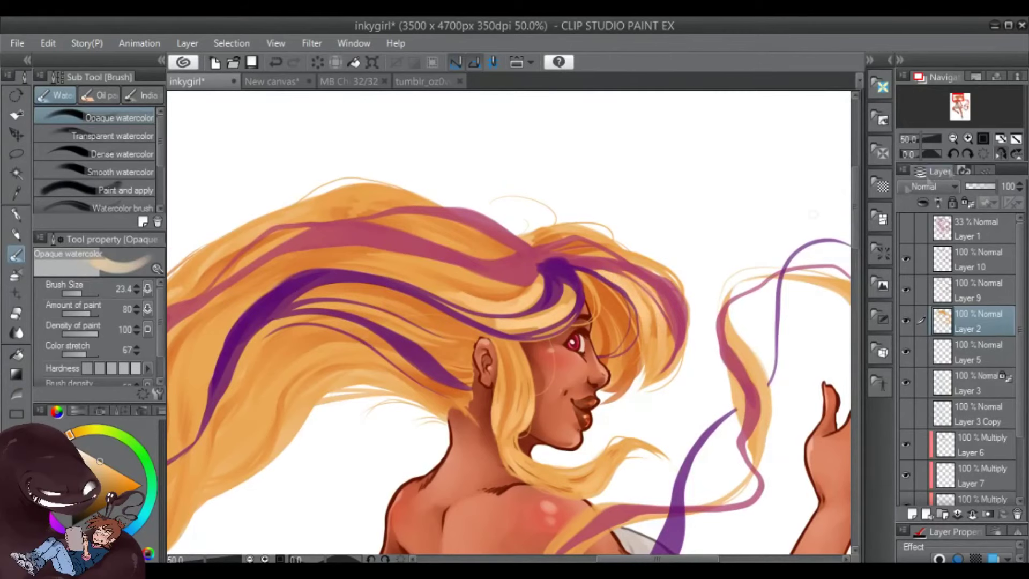
Paint pale golden highlights down the middle and lower waves of the flowing hair, and undo the last stroke
key("minus")
key("minus")
left_click_drag(578, 386, 616, 249)
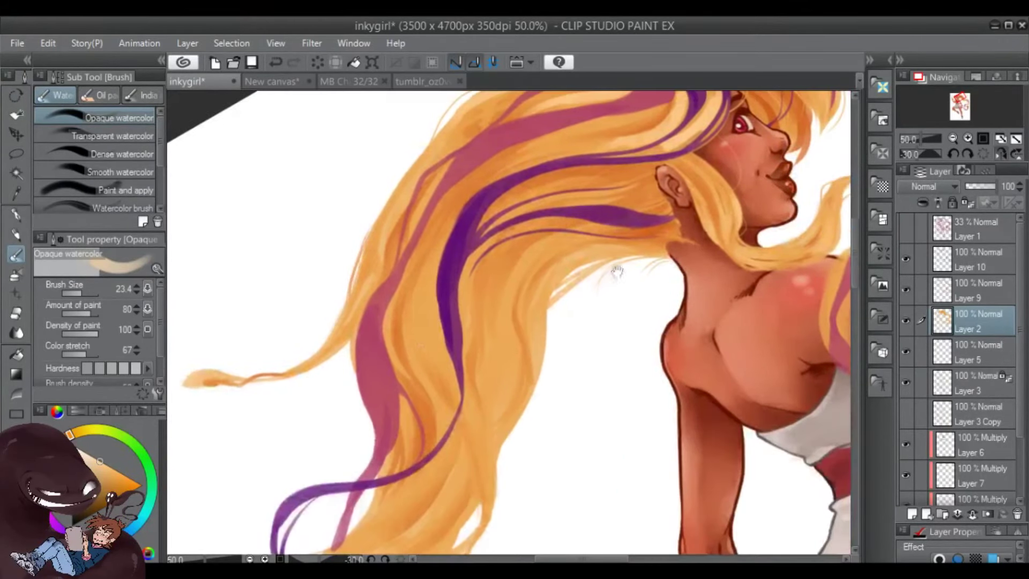
left_click_drag(576, 300, 576, 254)
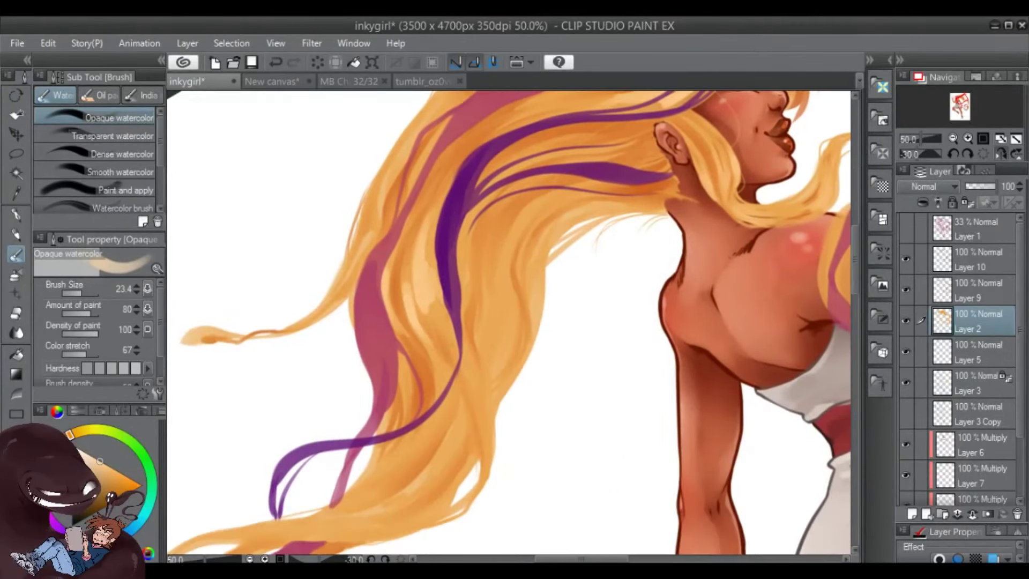
left_click_drag(505, 421, 536, 327)
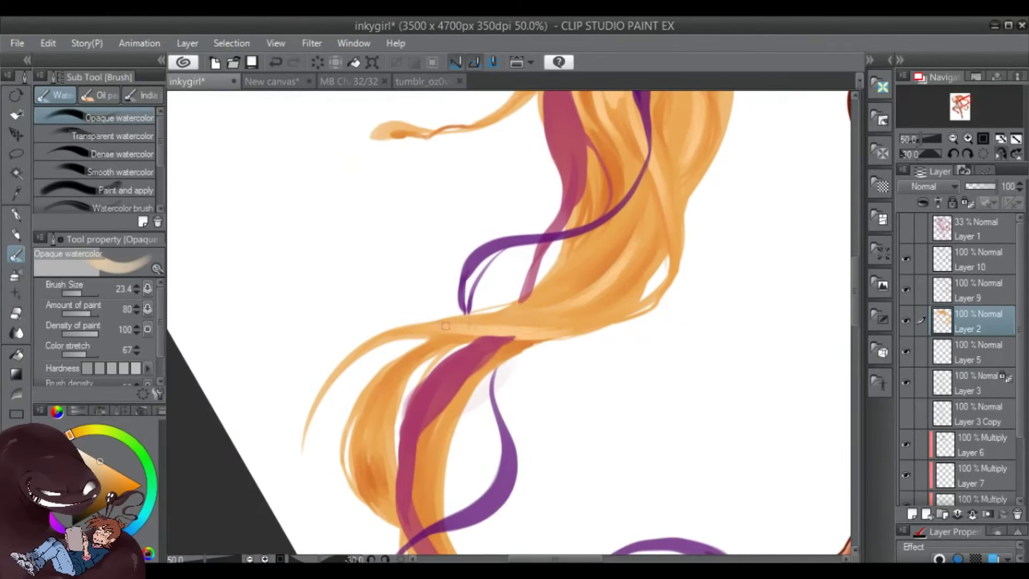
left_click_drag(732, 210, 577, 395)
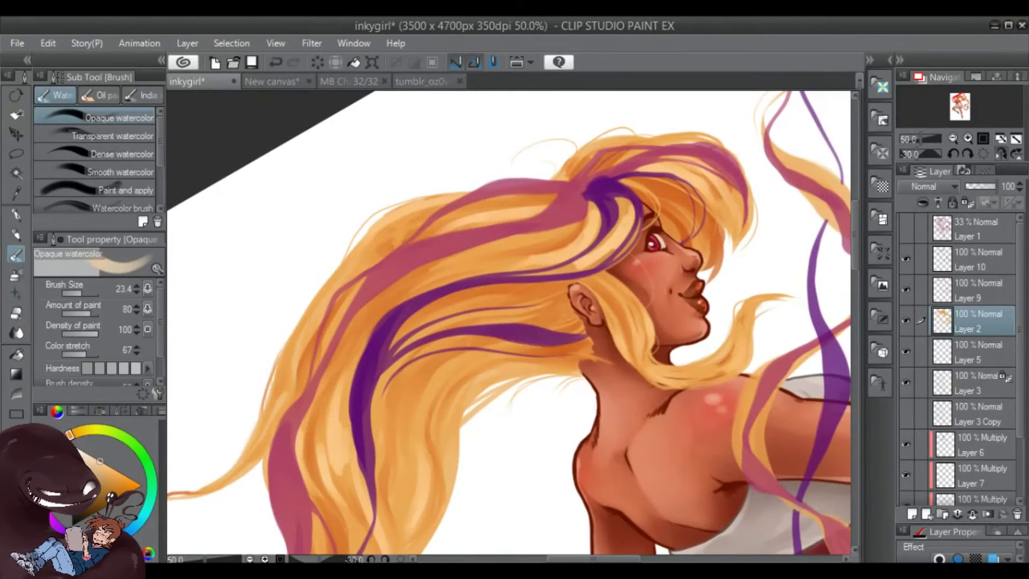
key("ctrl+z")
Add fine pale golden highlights along the crown and outer edge of the hair with Opaque watercolor at 12.8
left_click(79, 293)
mouse_move(595, 262)
left_mouse_down()
mouse_move(617, 244)
mouse_move(482, 246)
left_mouse_up()
mouse_move(506, 203)
left_mouse_down()
mouse_move(390, 230)
mouse_move(394, 240)
left_mouse_up()
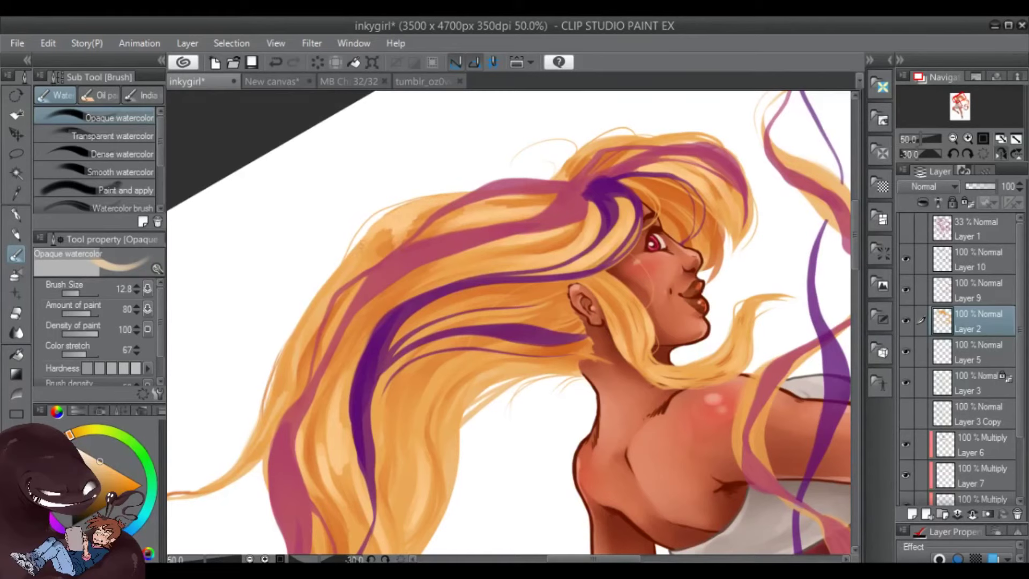
left_click_drag(333, 275, 288, 363)
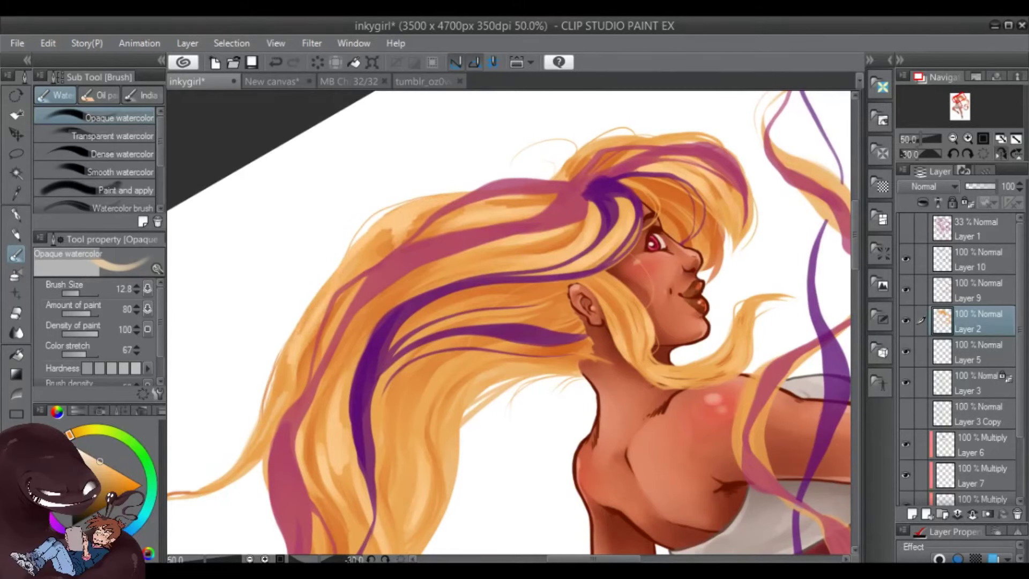
Add thin pale golden highlight strands to the back and underside of the flowing hair with Opaque watercolor at 12.8
key("h")
scroll(509, 322, "down", 5)
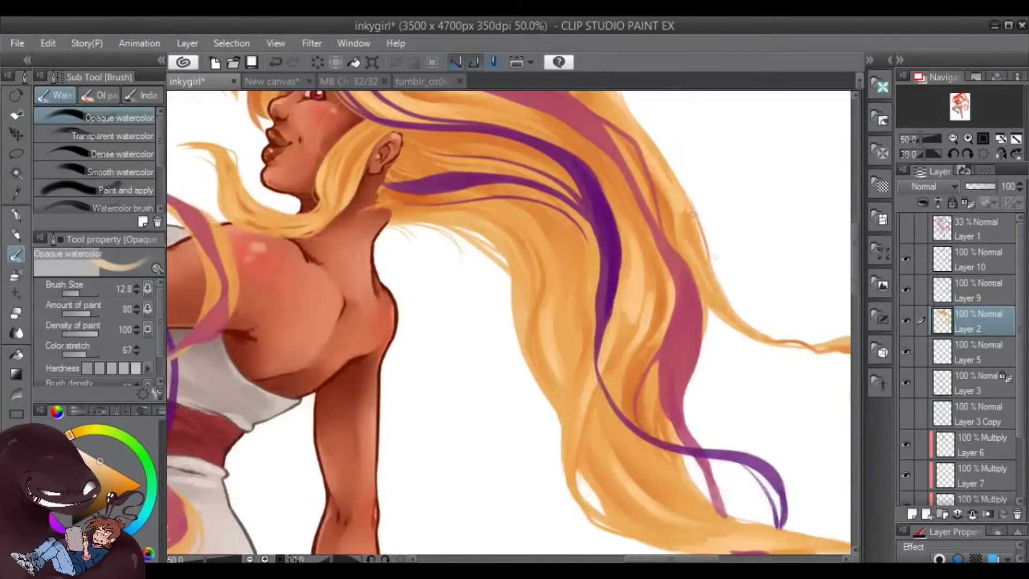
mouse_move(648, 270)
left_mouse_down()
mouse_move(653, 309)
mouse_move(620, 313)
mouse_move(601, 357)
left_mouse_up()
scroll(509, 322, "down", 2)
left_click_drag(596, 295, 588, 375)
left_click_drag(589, 378, 586, 432)
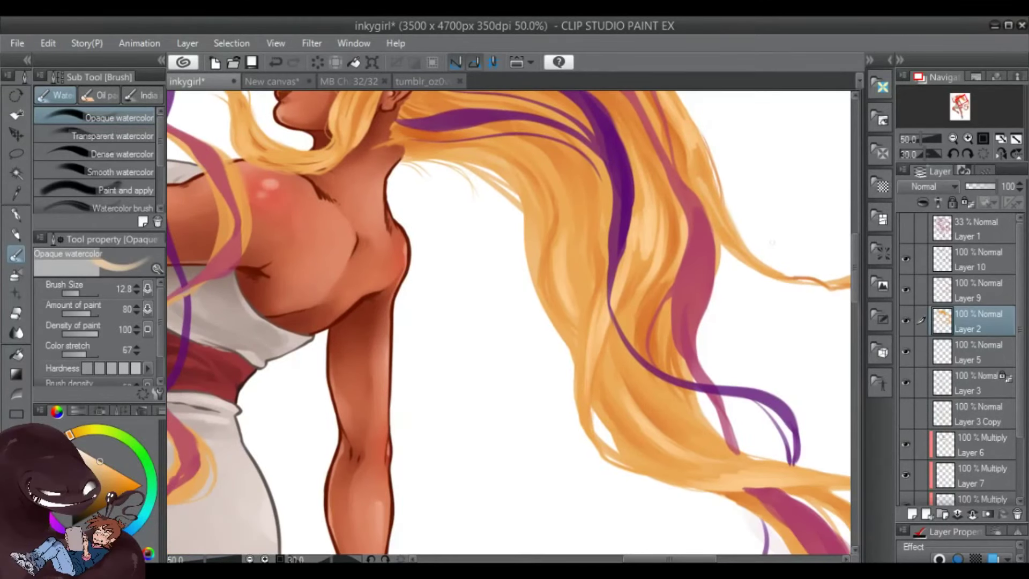
key("ctrl+@")
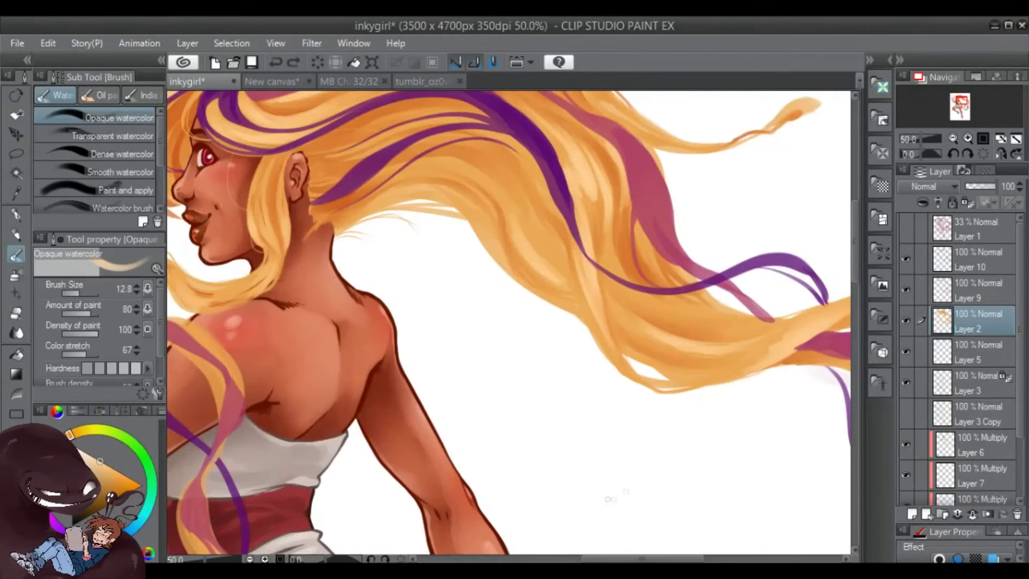
left_click_drag(604, 487, 472, 527)
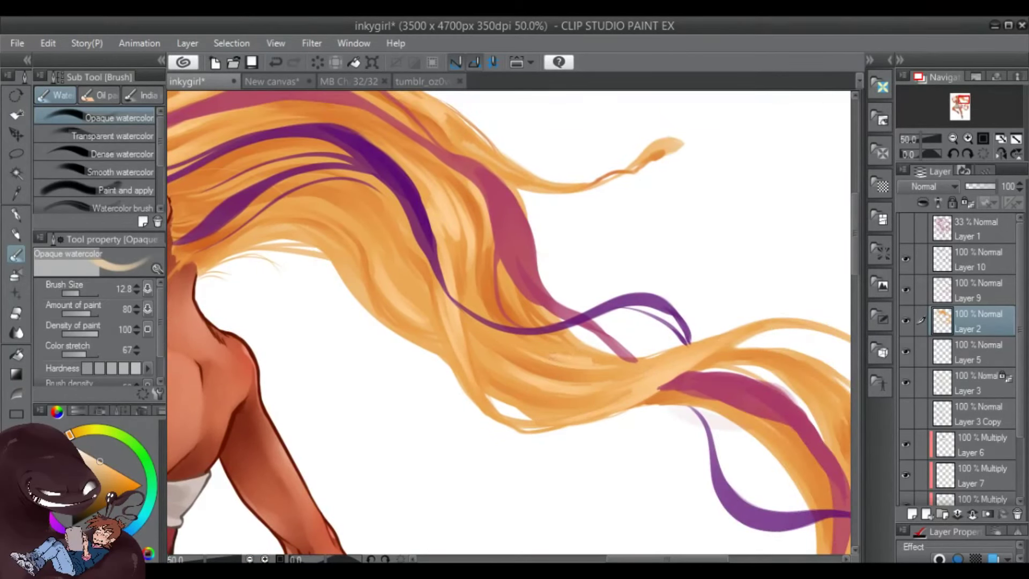
scroll(691, 343, "down", 1)
left_click(910, 288)
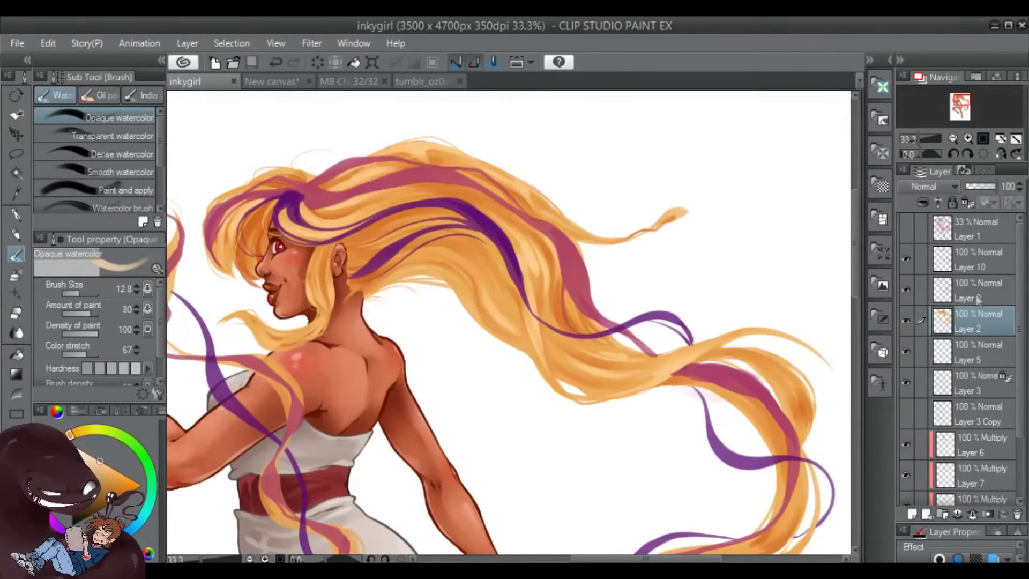
key("e")
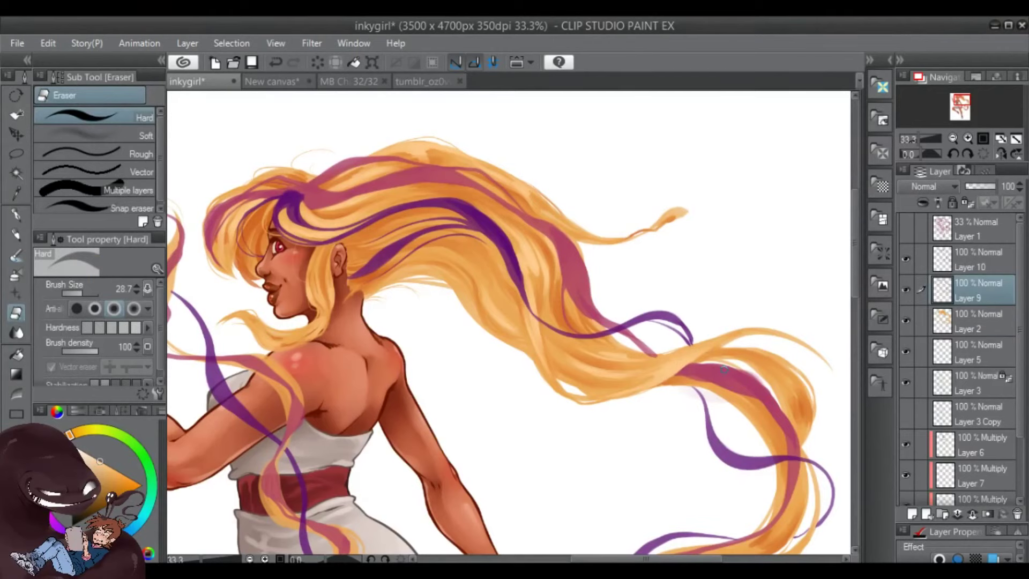
key("alt+bracketleft")
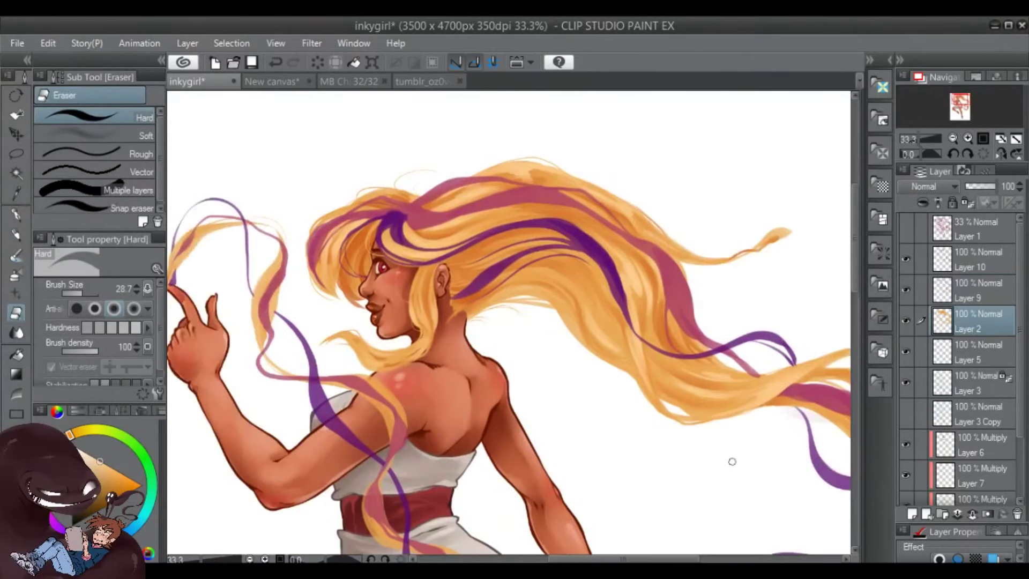
key("b")
Add Layer 11 above Layer 2 as a clipped Multiply layer and shade the upper hair orange with the Soft airbrush
left_click_drag(571, 440, 574, 285)
mouse_move(513, 336)
left_mouse_down()
mouse_move(546, 333)
mouse_move(544, 362)
left_mouse_up()
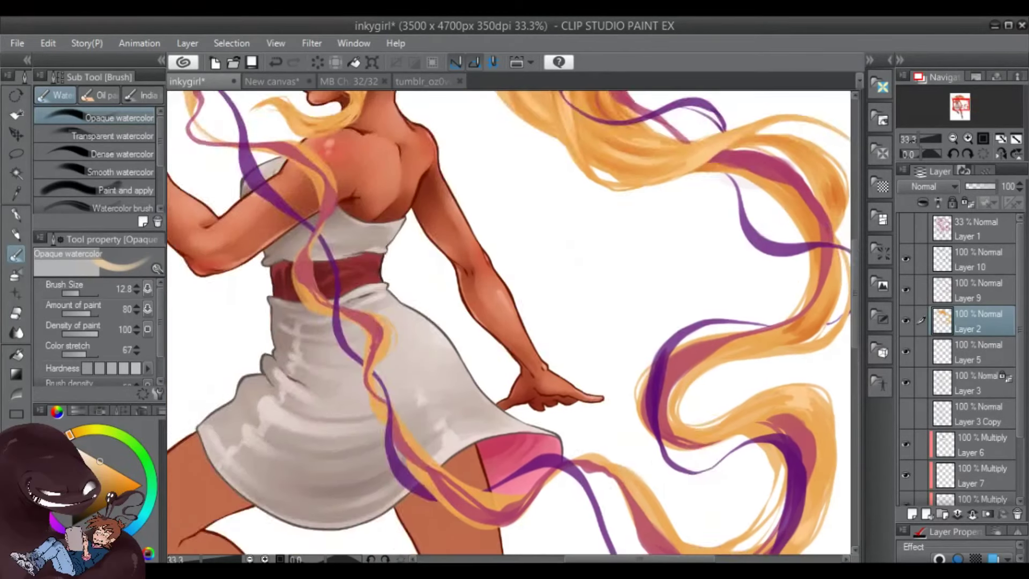
left_click_drag(670, 300, 652, 463)
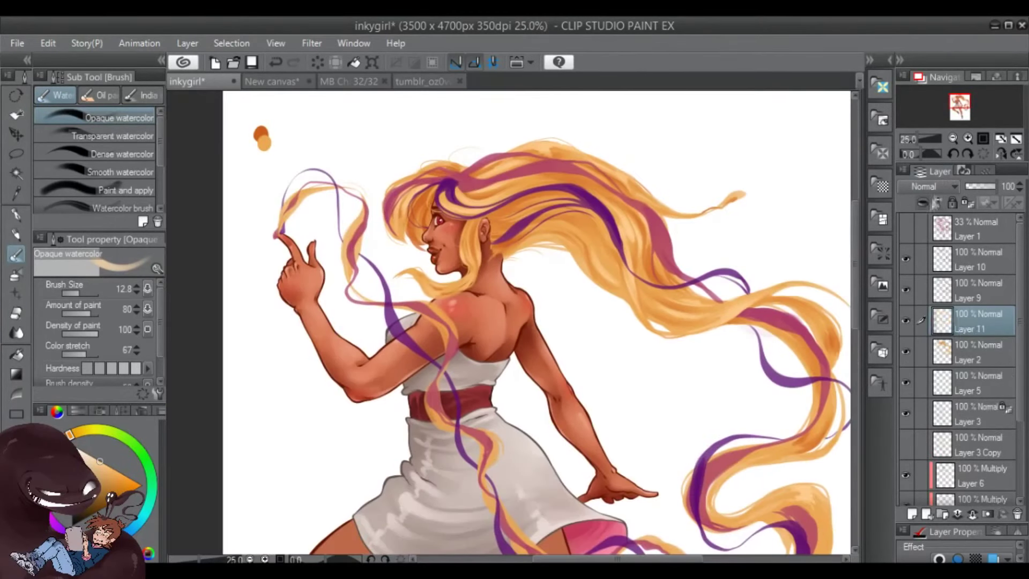
key("b")
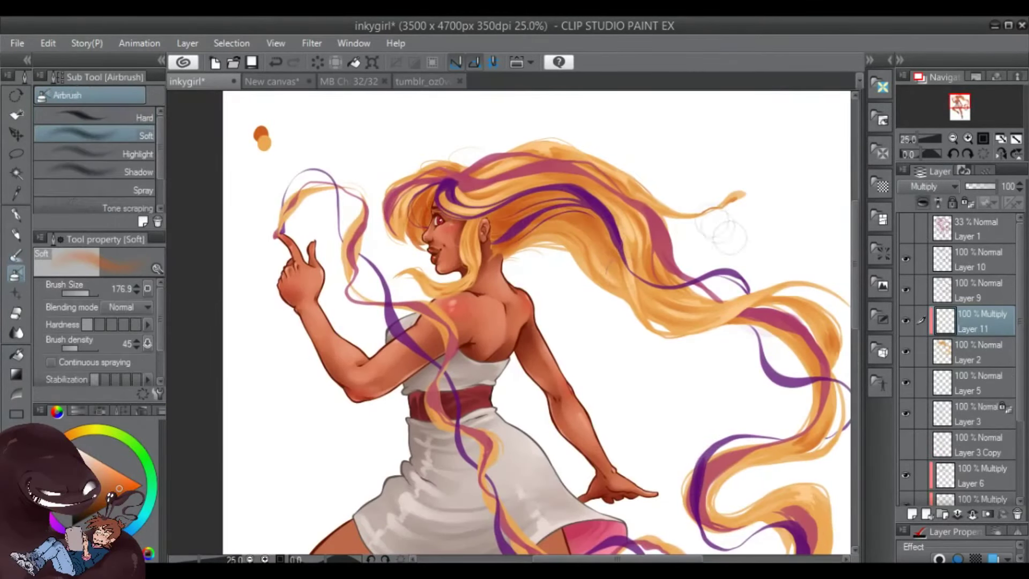
left_click_drag(723, 233, 546, 175)
Airbrush soft orange shadows over the trailing curls on Layer 11 at 265.0, and compare the hair with the layer hidden
left_click(91, 295)
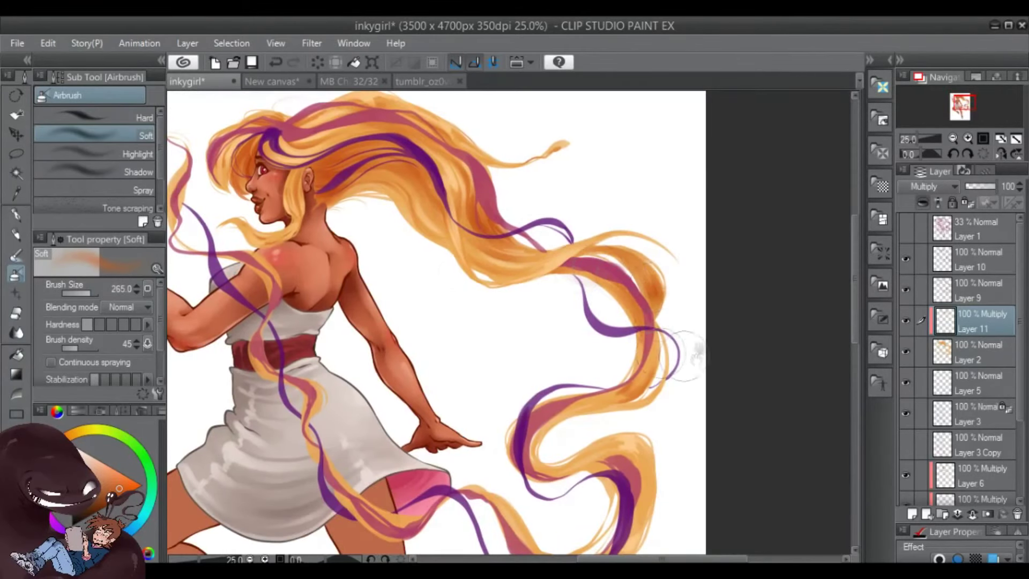
left_click_drag(638, 477, 676, 320)
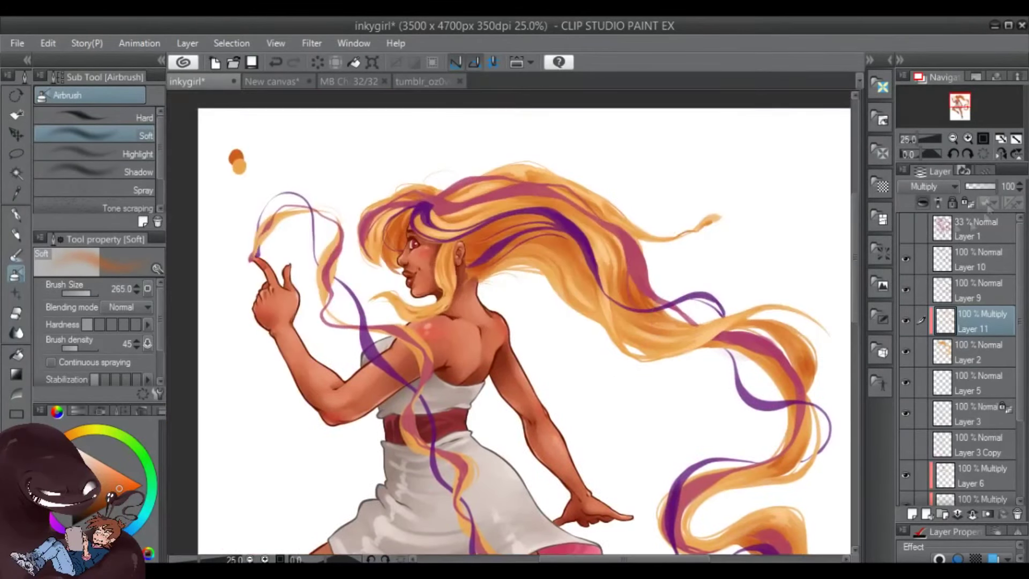
left_click(906, 320)
left_click(906, 320)
left_click_drag(589, 321, 557, 308)
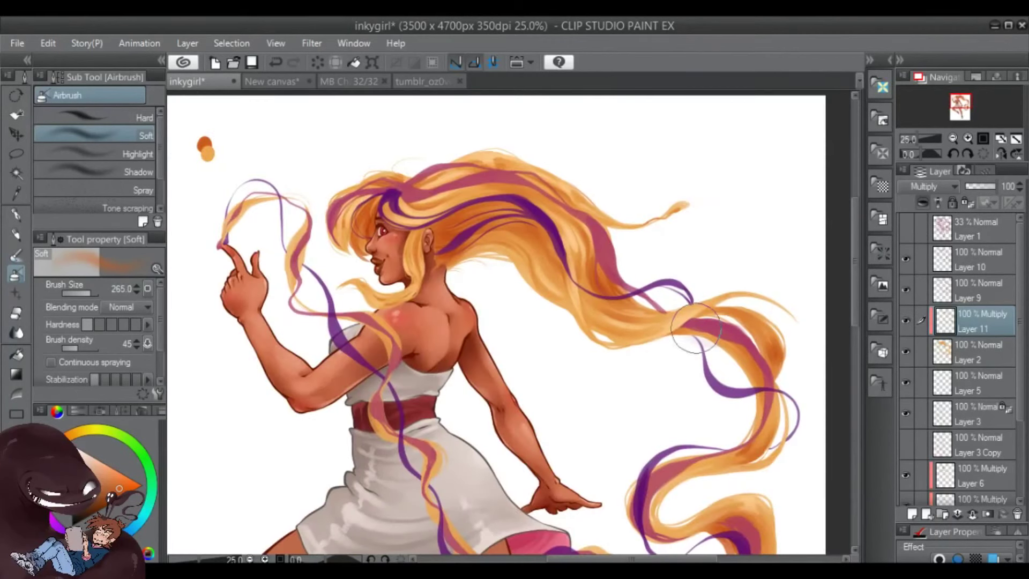
Paint orange shadow strands in the hair on Layer 11 with Opaque watercolor at 19.2 and 23.4, and save the file
key("b")
key("bracketright")
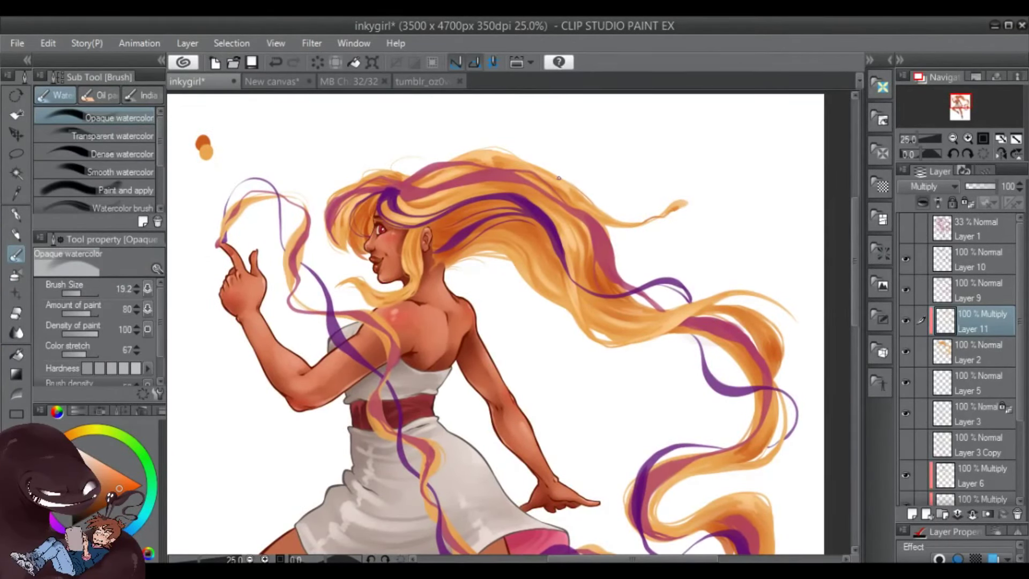
key("ctrl+s")
key("minus")
key("minus")
key("minus")
key("bracketright")
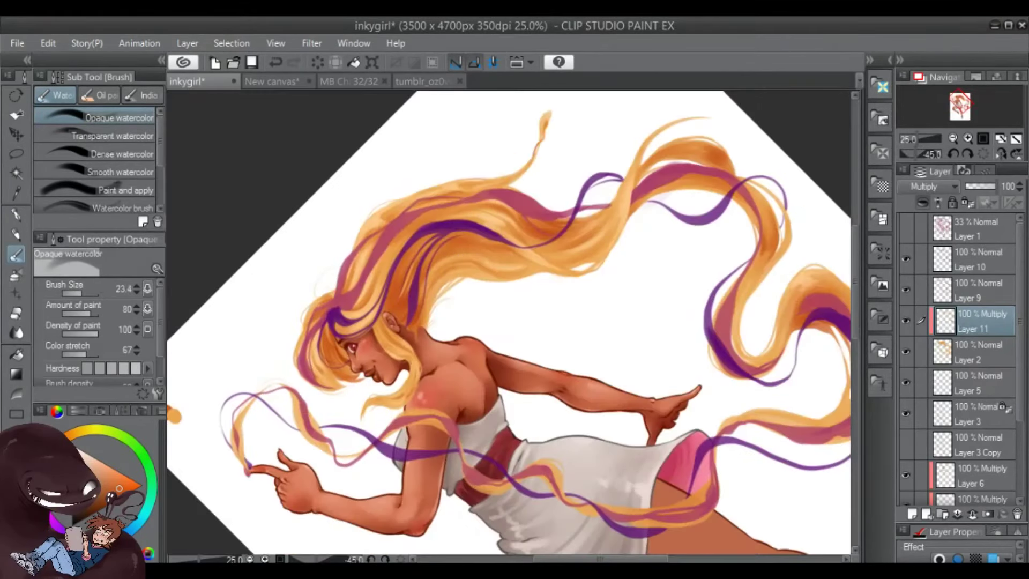
Undo the last shadow stroke and refine the hair shadows with the Soft airbrush at 96.5 and Opaque watercolor at 8.5
key("asciicircum")
key("asciicircum")
key("ctrl+z")
key("b")
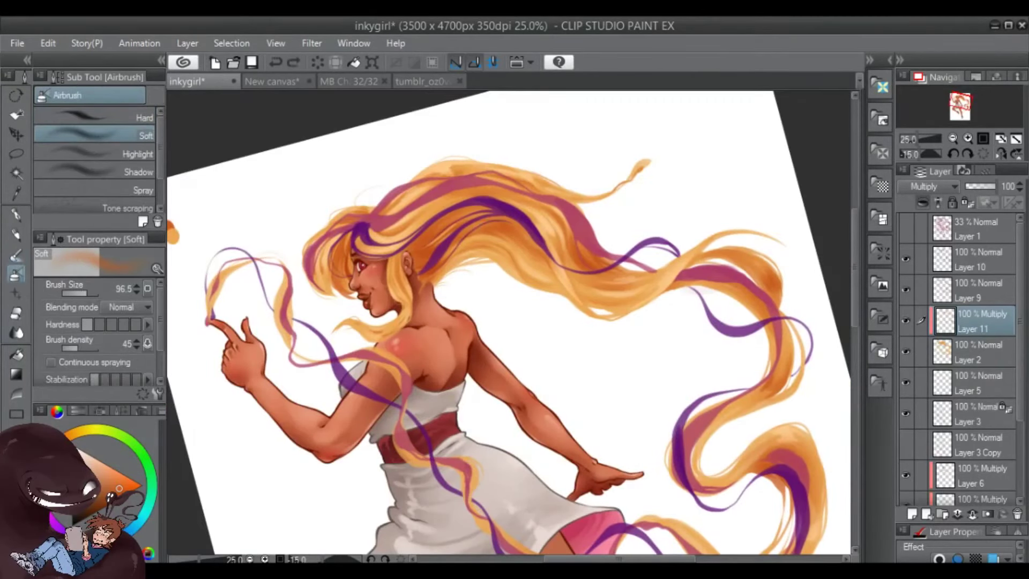
key("b")
left_click(968, 154)
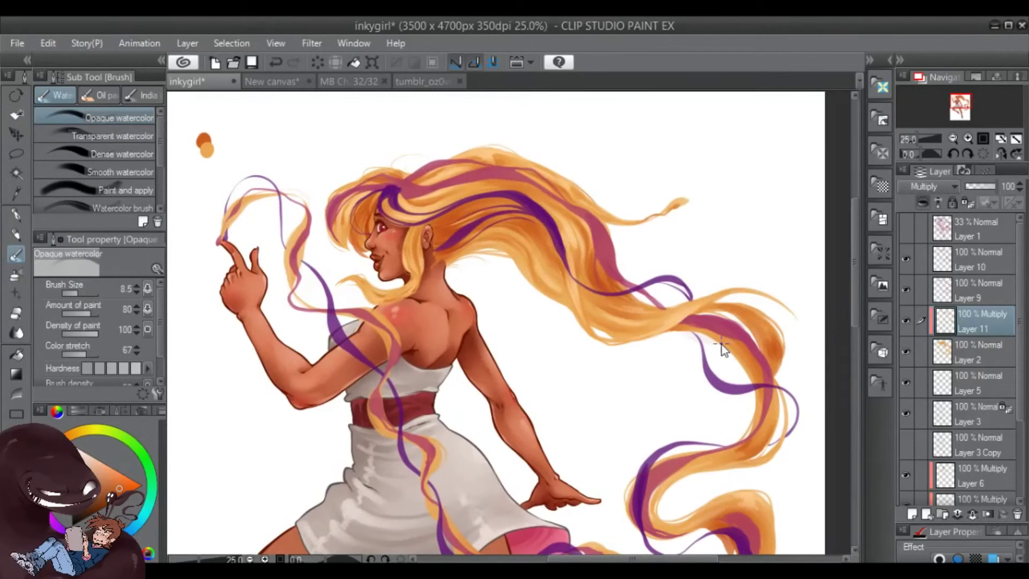
Save the file and clean up the hair edges on Layer 2 with the Hard eraser at 28.7
key("ctrl+s")
key("alt+bracketleft")
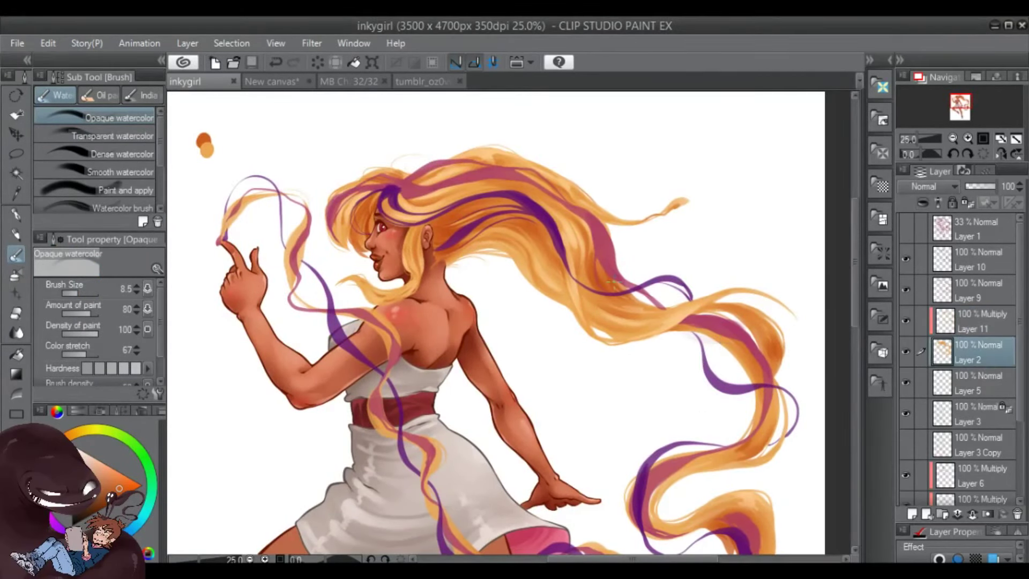
key("e")
scroll(610, 283, "up", 2)
mouse_move(465, 415)
left_mouse_down()
mouse_move(615, 418)
mouse_move(657, 509)
left_mouse_up()
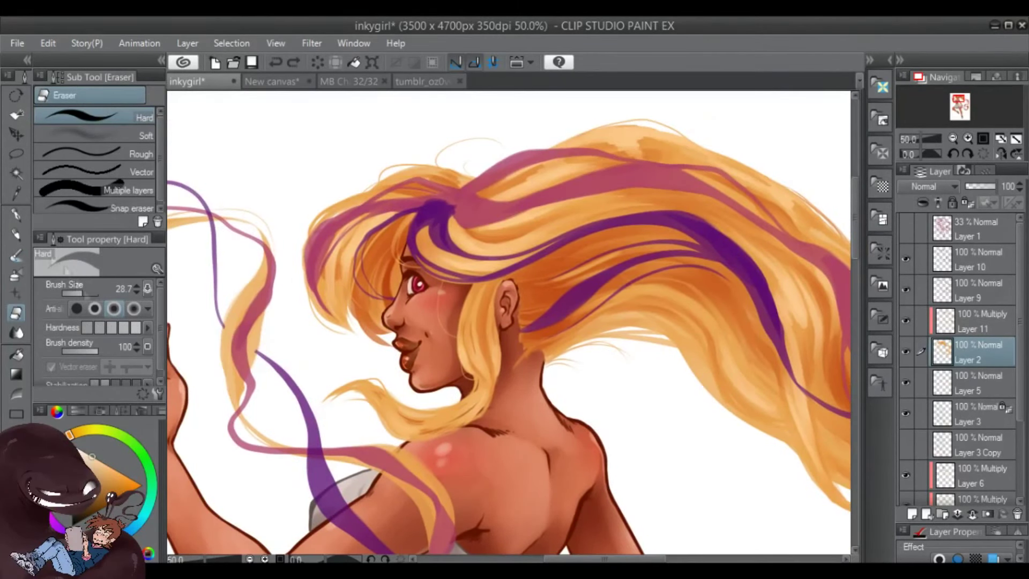
Draw fine stray strands around the hair on Layer 2 with the Darker pencil at 8.5
key("p")
left_click_drag(398, 424, 418, 430)
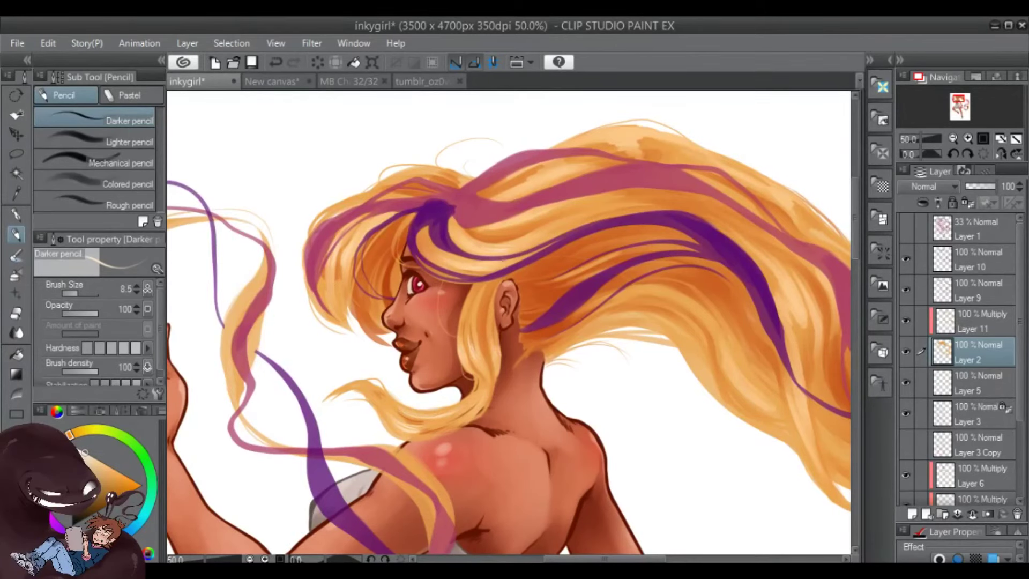
left_click_drag(793, 293, 573, 276)
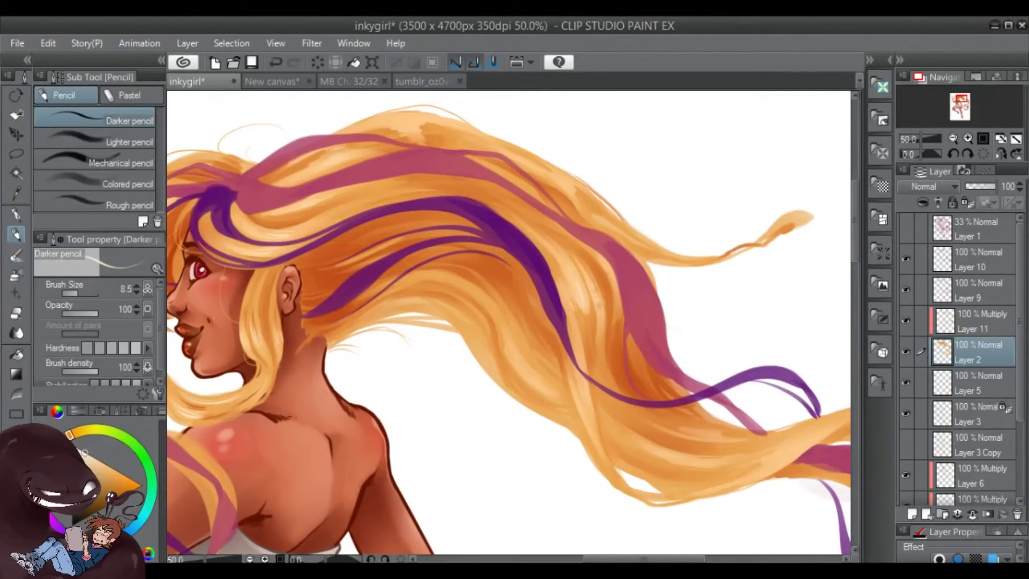
left_click_drag(607, 485, 594, 361)
left_click_drag(509, 322, 348, 383)
scroll(795, 404, "down", 1)
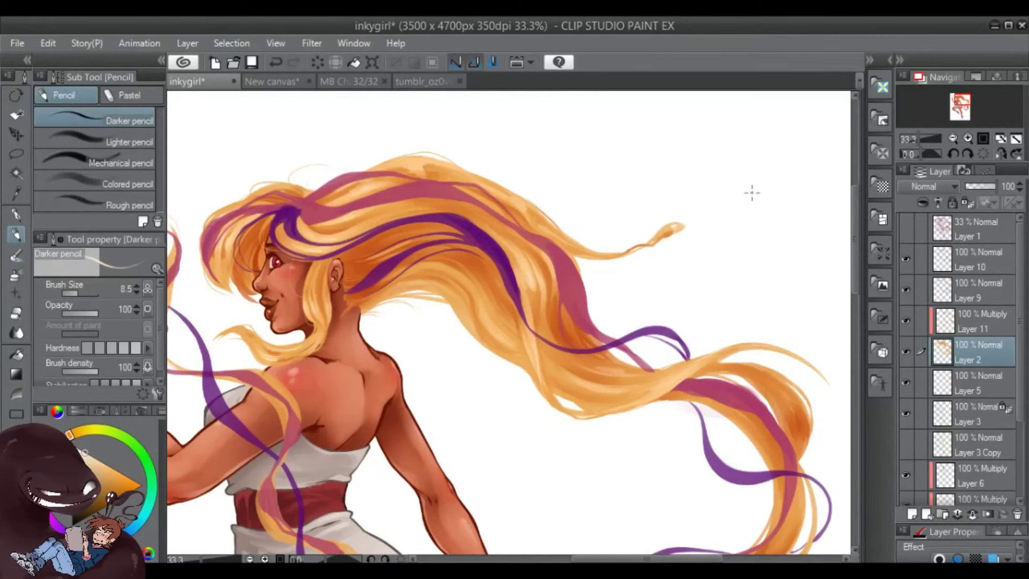
Paint a long orange drip hanging from the underside of the hair on Layer 2 with Opaque watercolor at 19.2
key("b")
left_click_drag(647, 479, 775, 441)
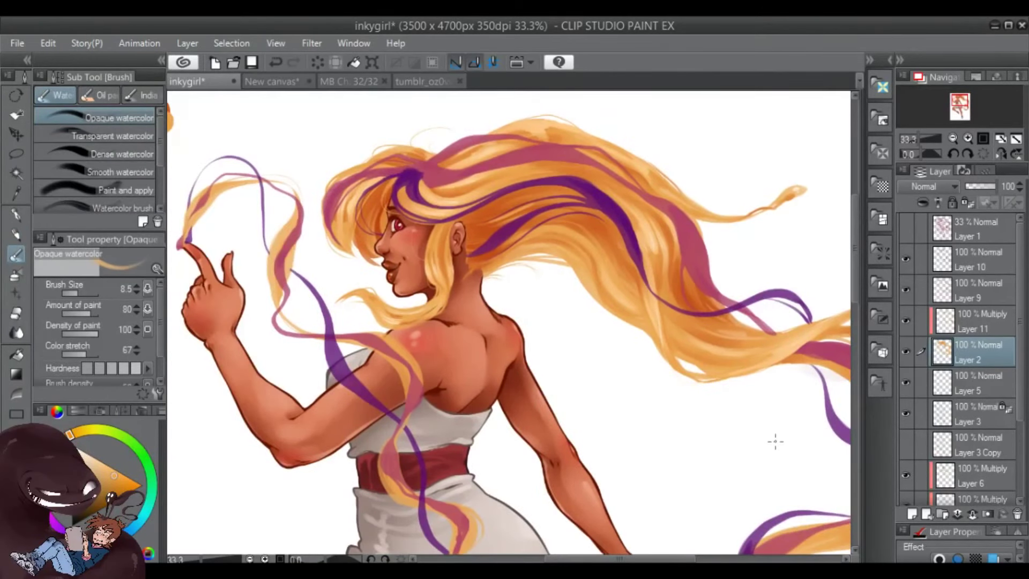
left_click_drag(75, 293, 81, 293)
left_click_drag(592, 280, 596, 426)
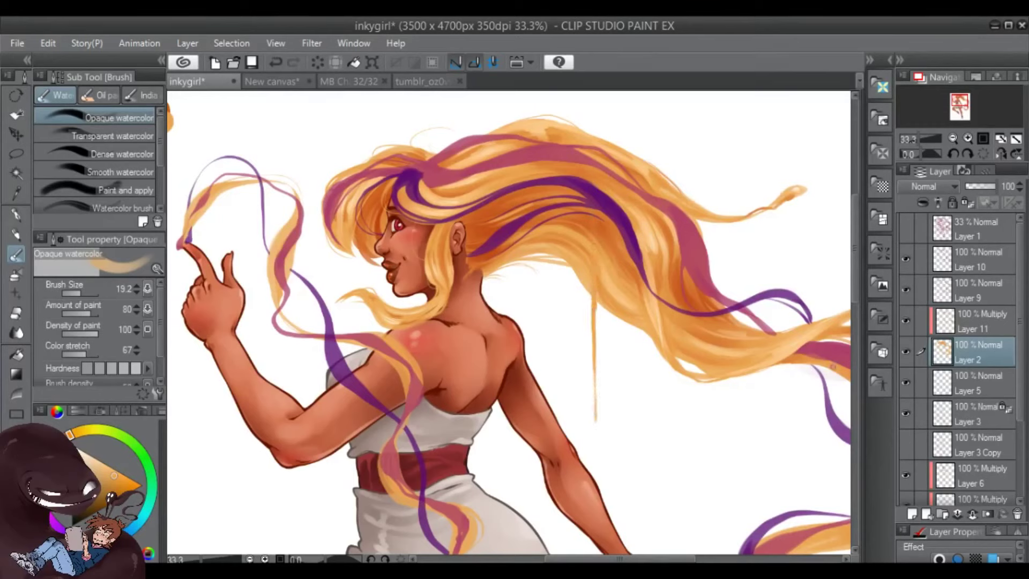
left_click(905, 351)
left_click(904, 351)
left_click(906, 293)
left_click(906, 292)
left_click(487, 230, "alt")
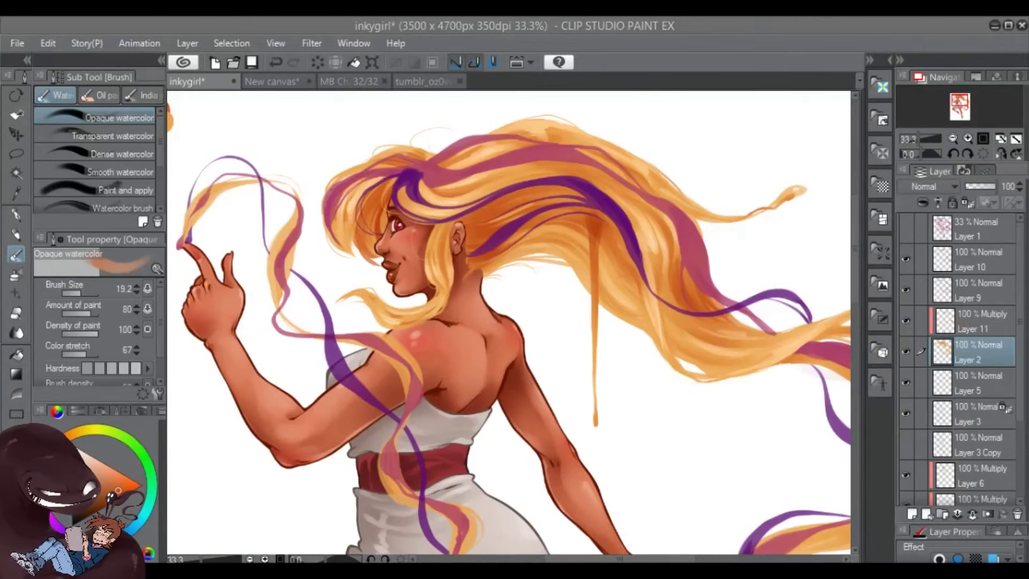
left_click_drag(407, 343, 343, 325)
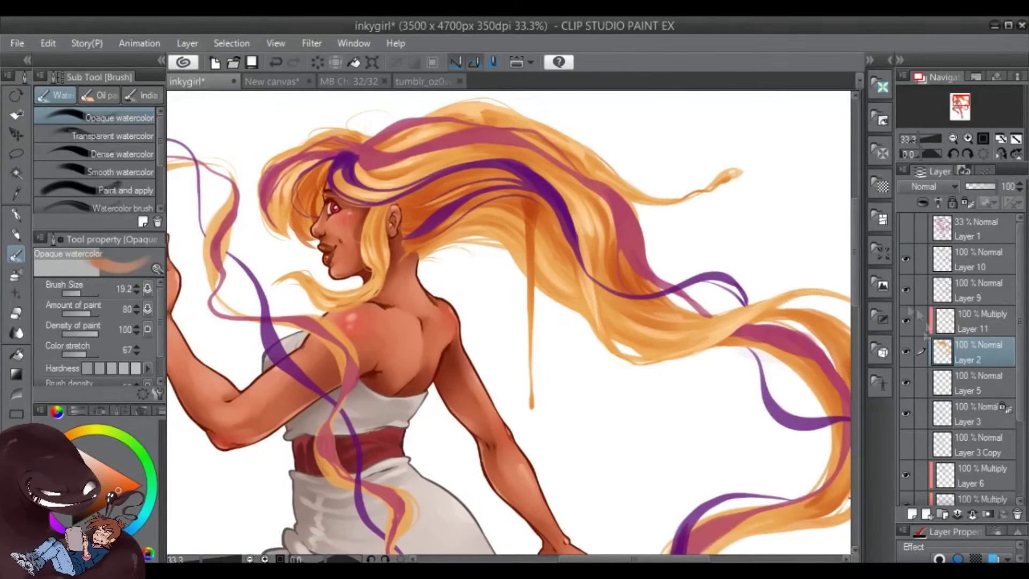
Paint another long drip and two shorter ones below the hair with Opaque watercolor at 19.2 and 15.6, and save the file
mouse_move(562, 329)
left_mouse_down()
mouse_move(659, 325)
mouse_move(464, 281)
left_mouse_up()
left_click(908, 230)
left_click(908, 230)
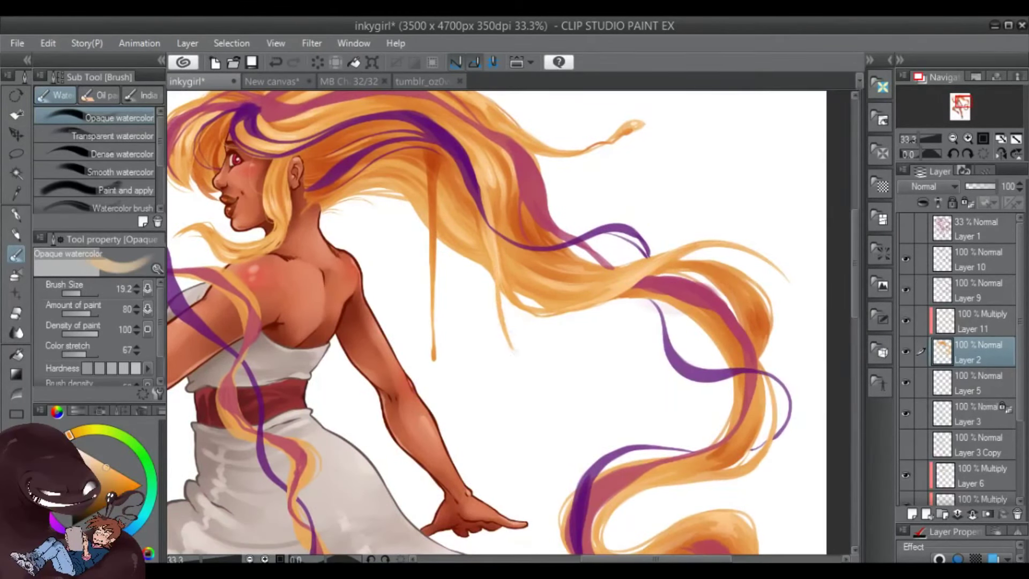
left_click_drag(493, 263, 501, 436)
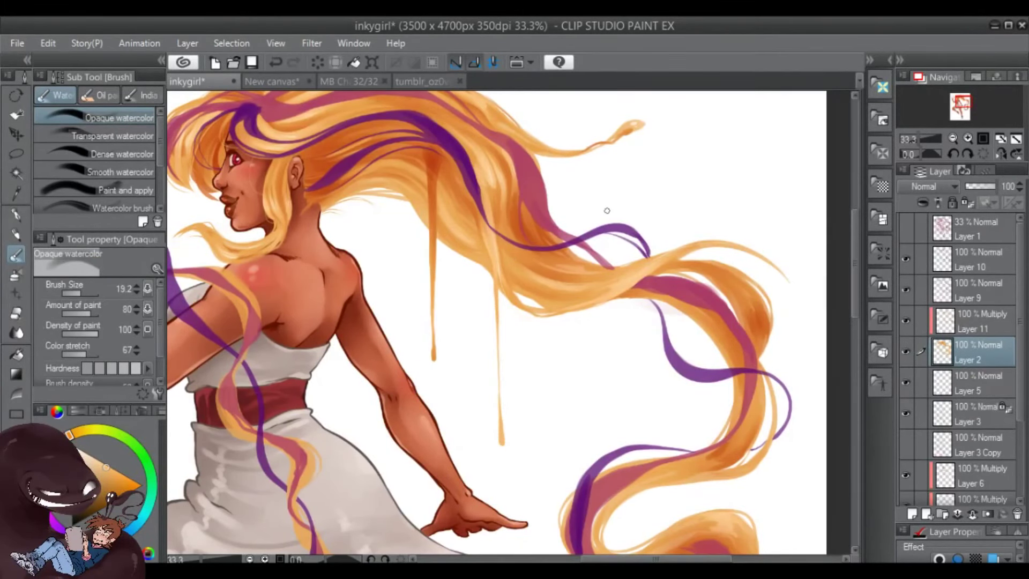
left_click_drag(606, 210, 642, 265)
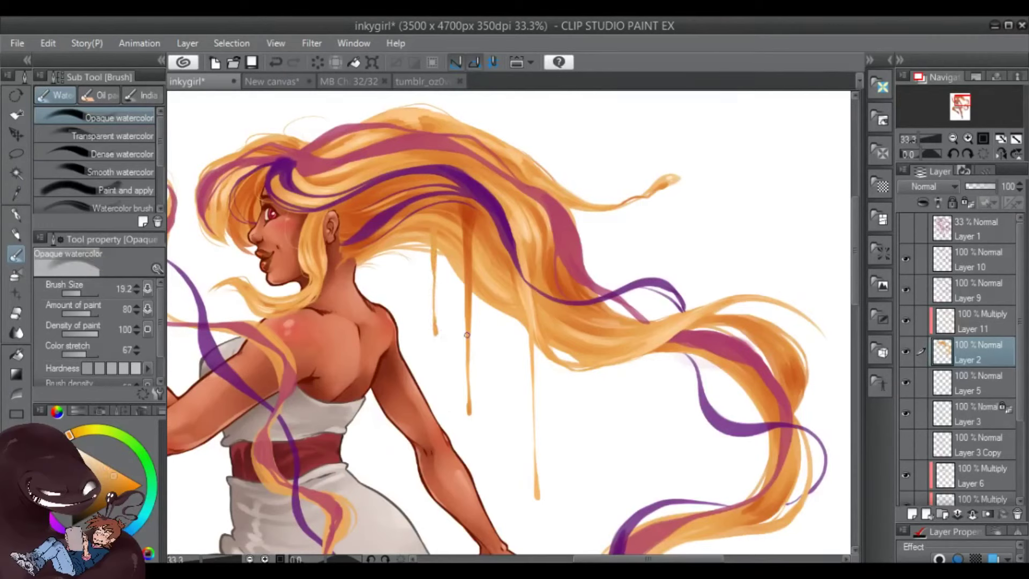
left_click(84, 288)
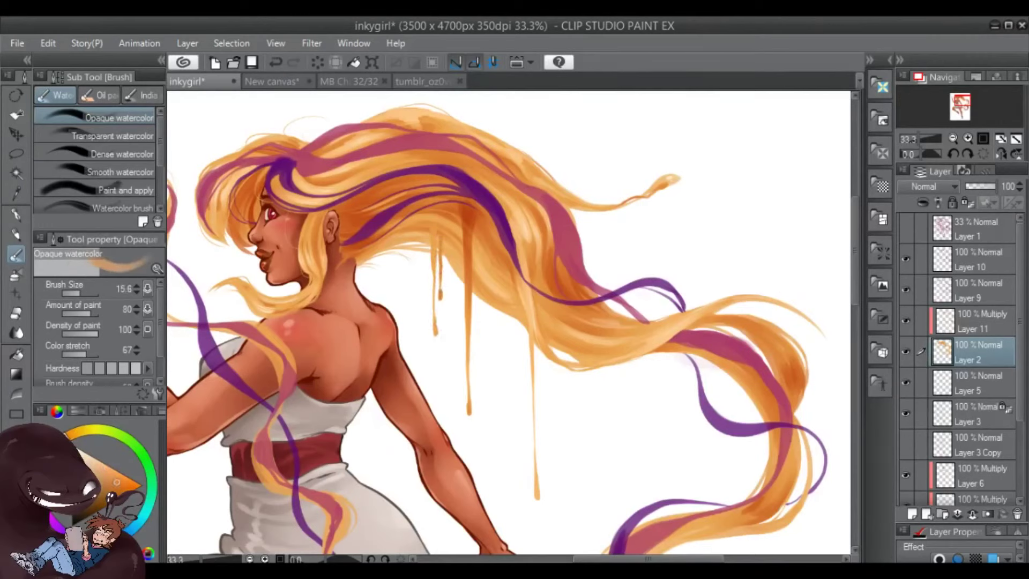
left_click_drag(675, 430, 698, 424)
key("ctrl+s")
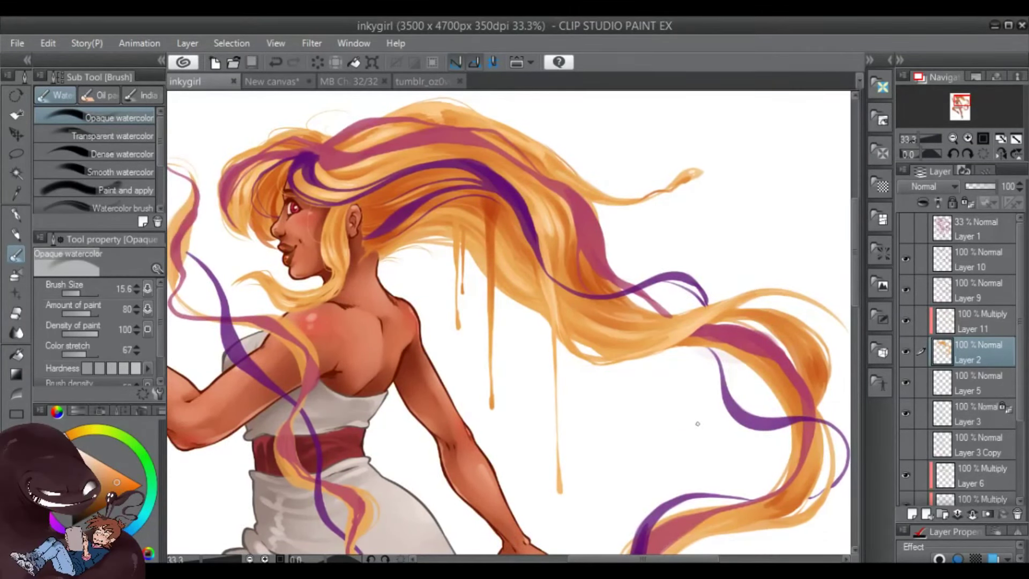
Add Layer 12 as a clipped layer directly above Layer 4 and set its blending mode to Add (Glow)
scroll(964, 375, "down", 3)
left_click(976, 460)
left_click(911, 515)
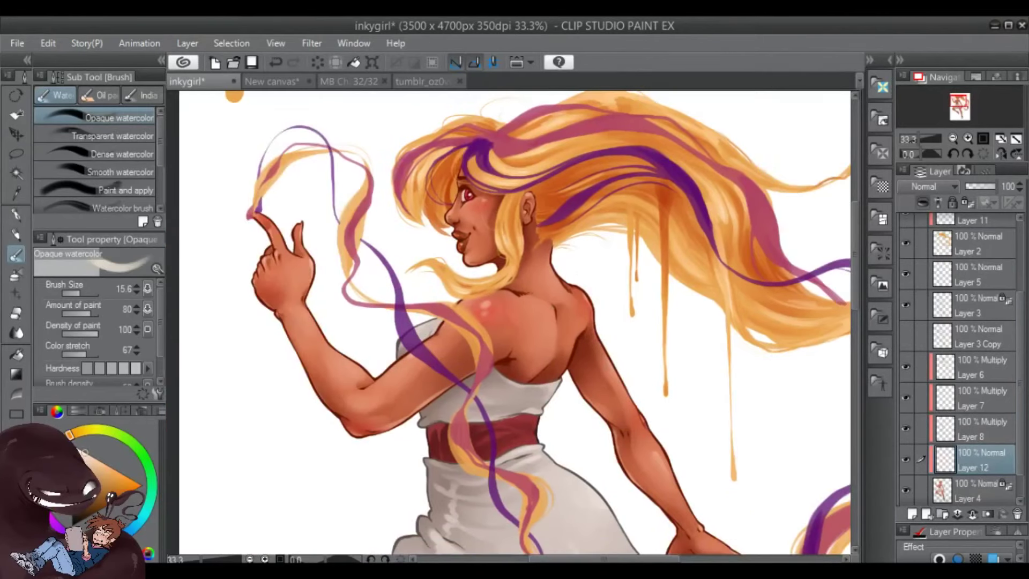
left_click(547, 298, "alt")
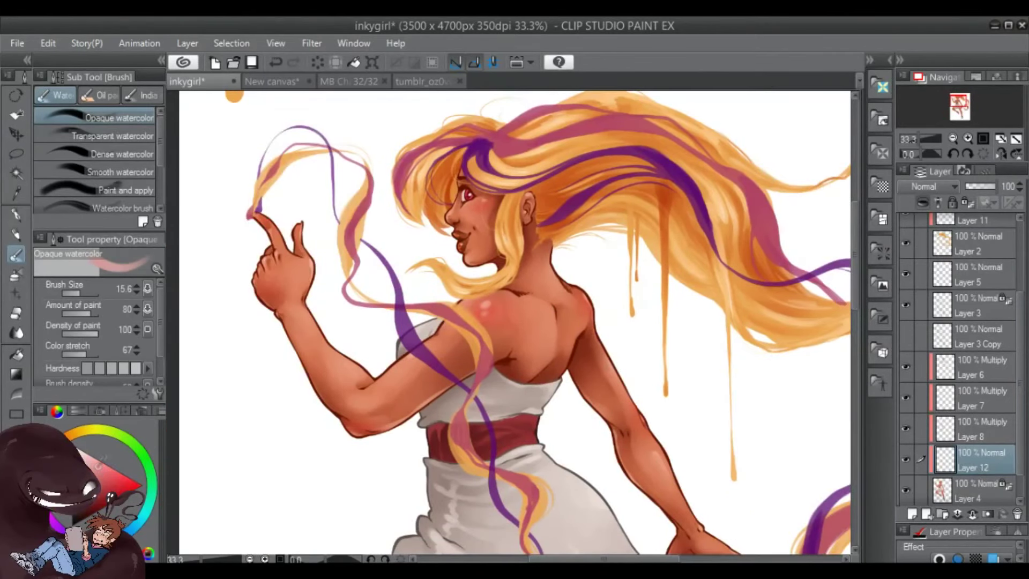
left_click(933, 185)
Select the skin area of the figure's upper body on Layer 4 with Auto select
left_click(975, 491)
key("w")
left_click(486, 204)
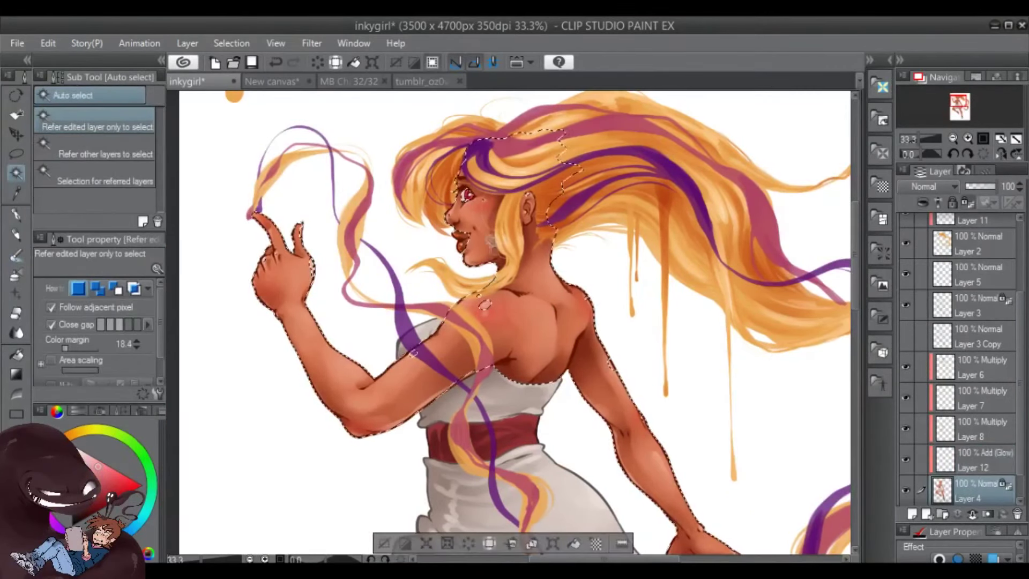
Airbrush a golden-orange glow over the selected skin on Layer 12 with the Soft airbrush at 265.0
key("b")
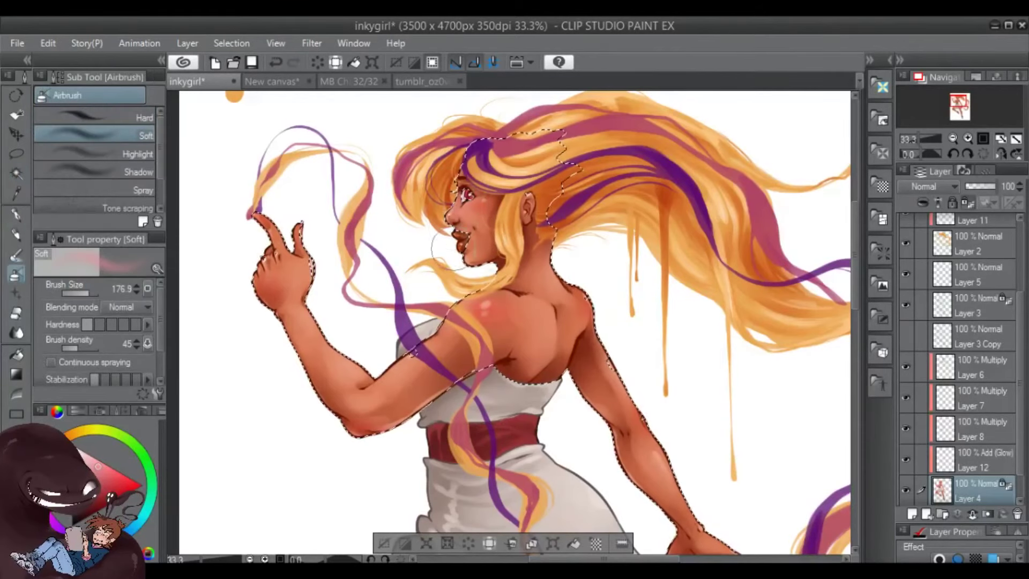
left_click(72, 433)
left_click(114, 468)
left_click(932, 186)
left_click(927, 327)
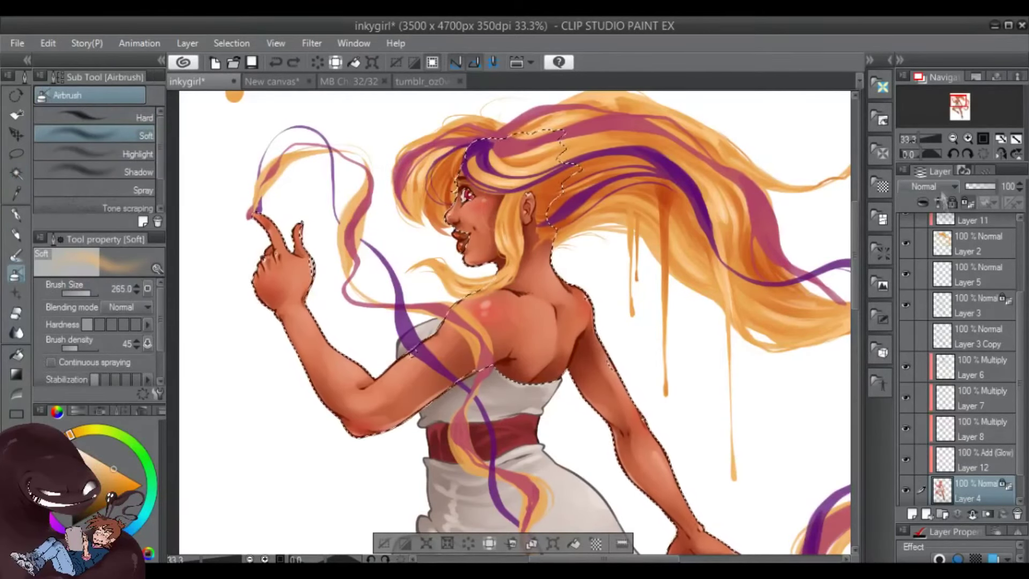
key("ctrl+z")
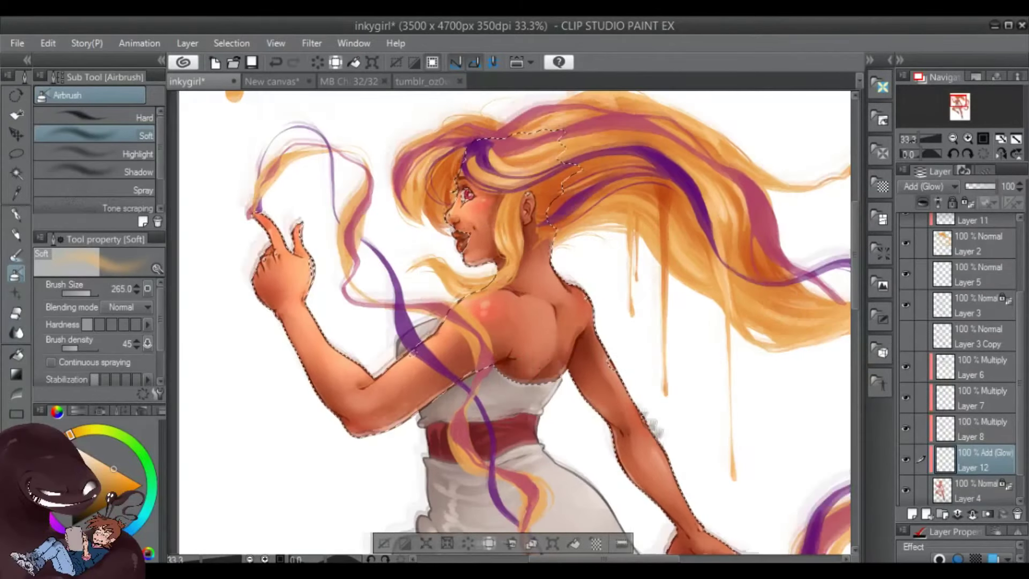
scroll(672, 388, "down", 5)
scroll(672, 389, "up", 5)
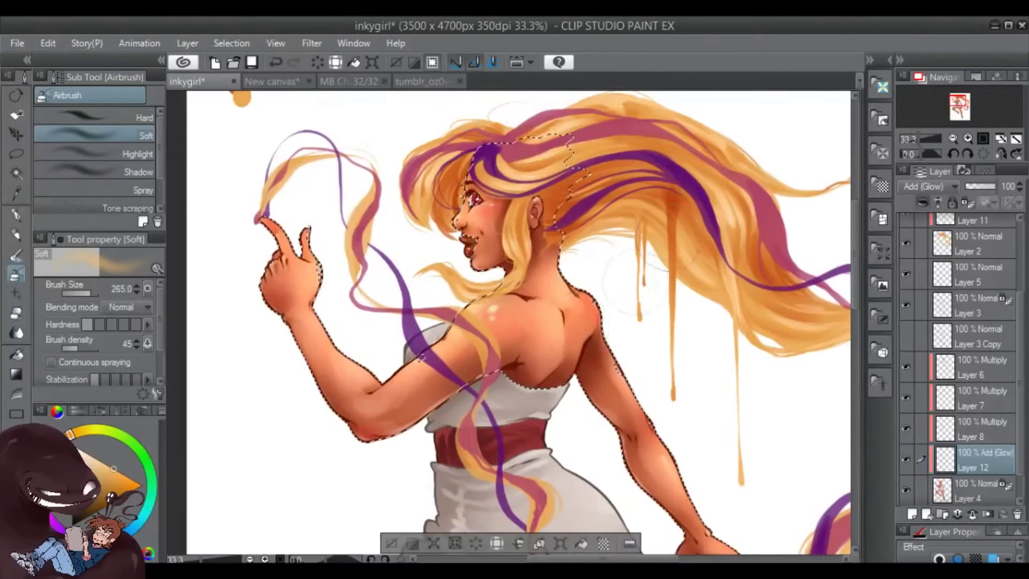
Airbrush smaller golden highlights on the cheek, nose and lips on Layer 12 with the Soft airbrush at 64.4
key("w")
key("alt+bracketleft")
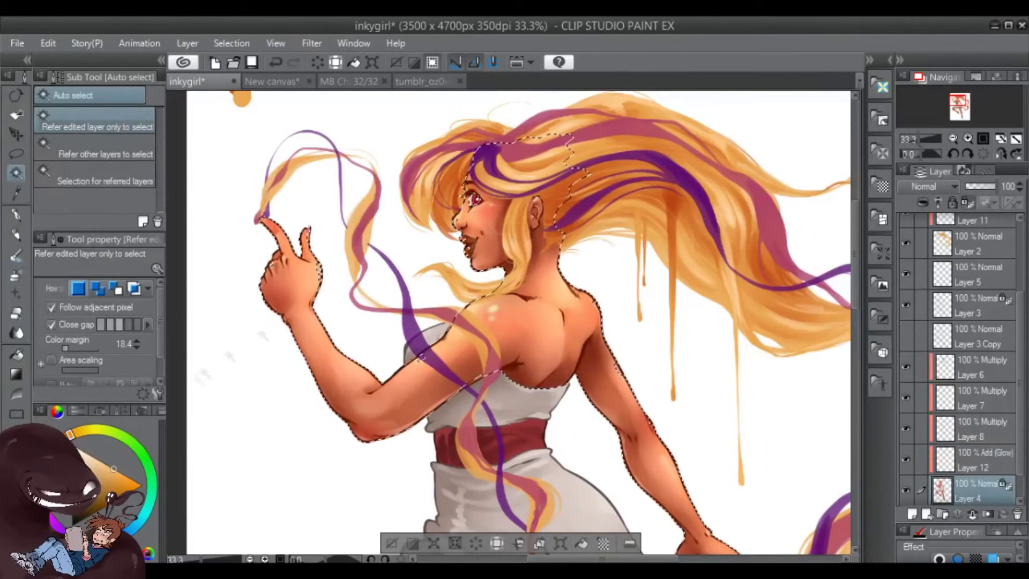
left_click(968, 138)
left_click(967, 138)
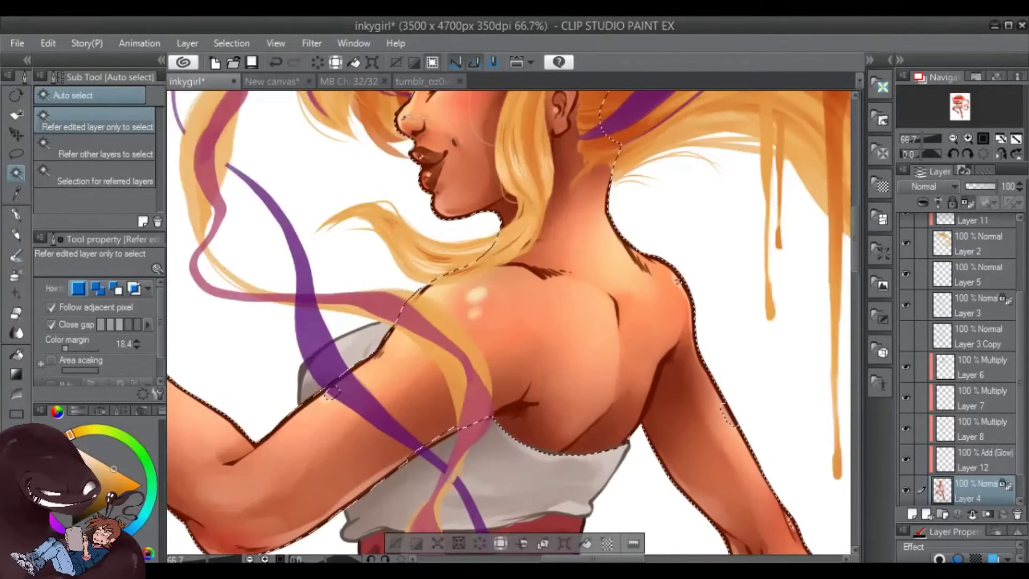
left_click(953, 138)
key("b")
key("alt+bracketright")
key("bracketleft")
key("bracketleft")
key("bracketleft")
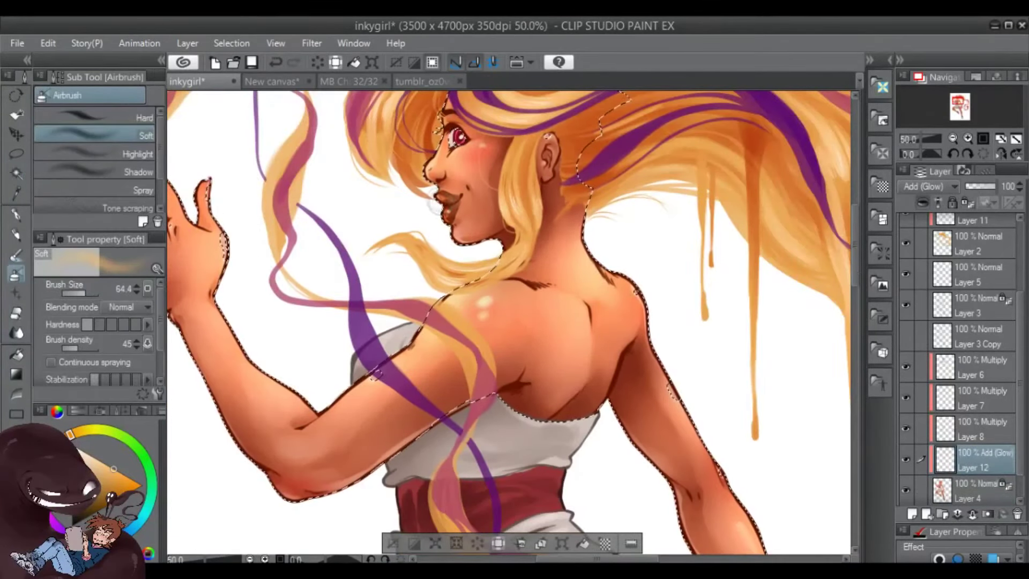
left_click_drag(429, 209, 466, 262)
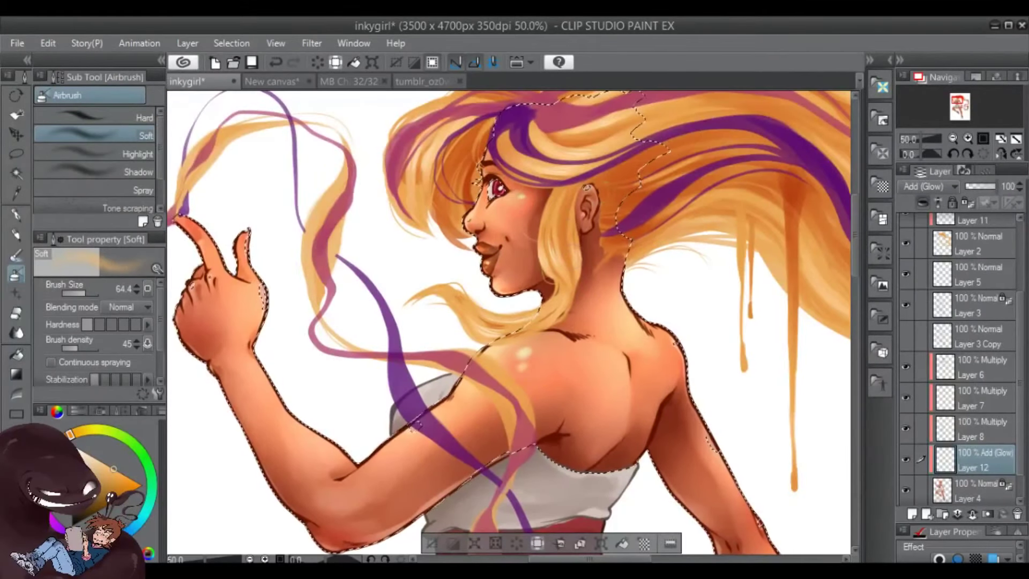
Airbrush golden highlights on the raised arm and the edge of its hand with the Soft airbrush at 64.4
mouse_move(514, 358)
left_mouse_down()
mouse_move(550, 270)
mouse_move(625, 219)
left_mouse_up()
key("w")
key("b")
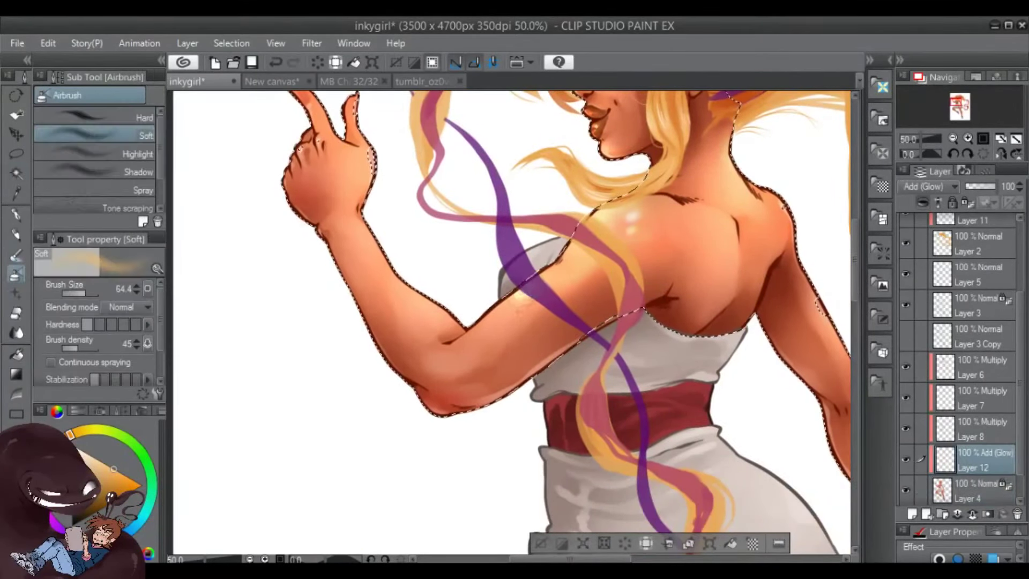
mouse_move(624, 219)
left_mouse_down()
mouse_move(672, 278)
mouse_move(697, 387)
left_mouse_up()
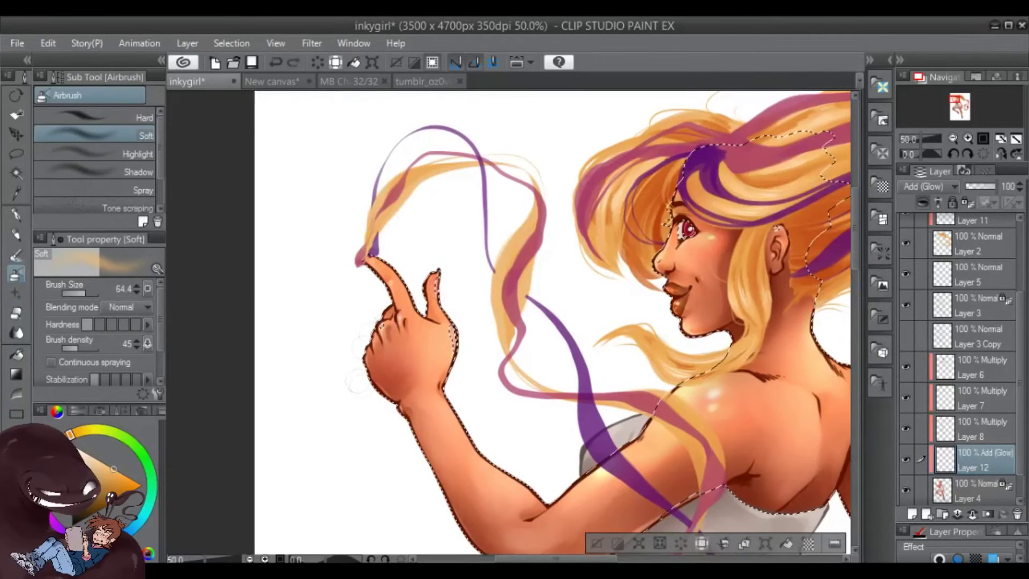
key("w")
key("b")
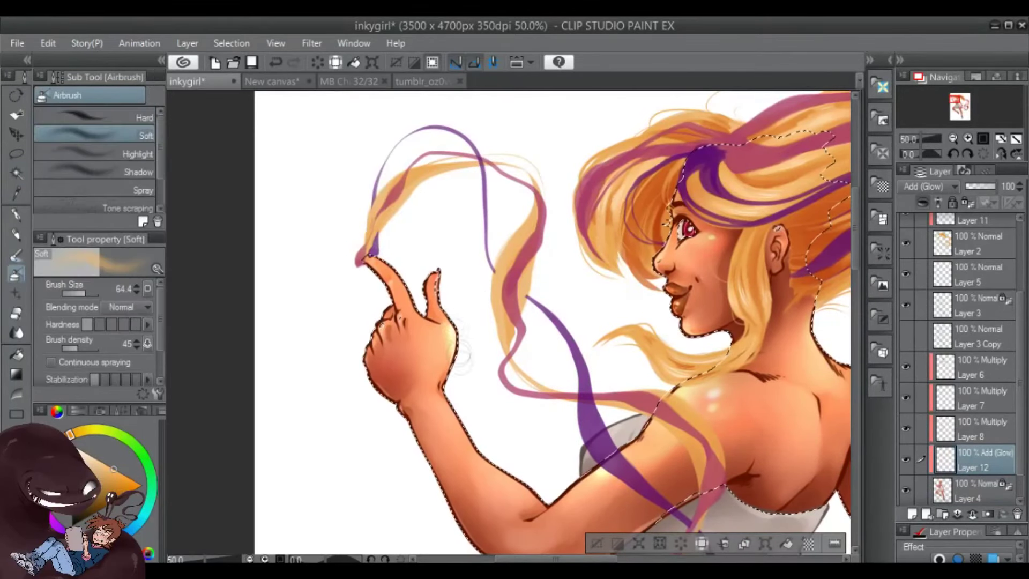
left_click_drag(560, 412, 229, 223)
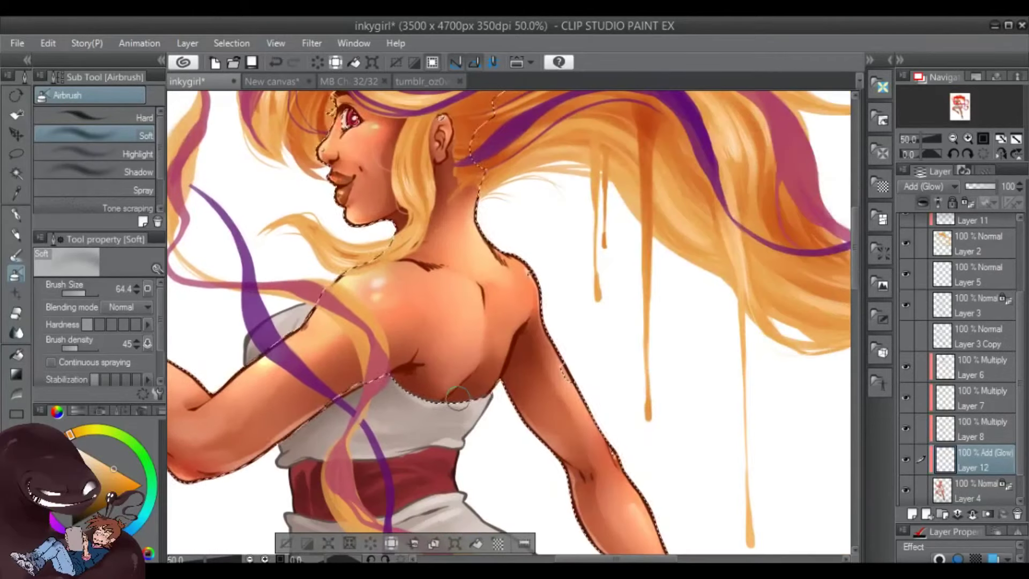
Airbrush golden highlights along the lowered arm on Layer 12 with the Soft airbrush at 64.4
scroll(607, 279, "down", 2)
key("w")
left_click(607, 280, "ctrl+shift")
key("alt+bracketright")
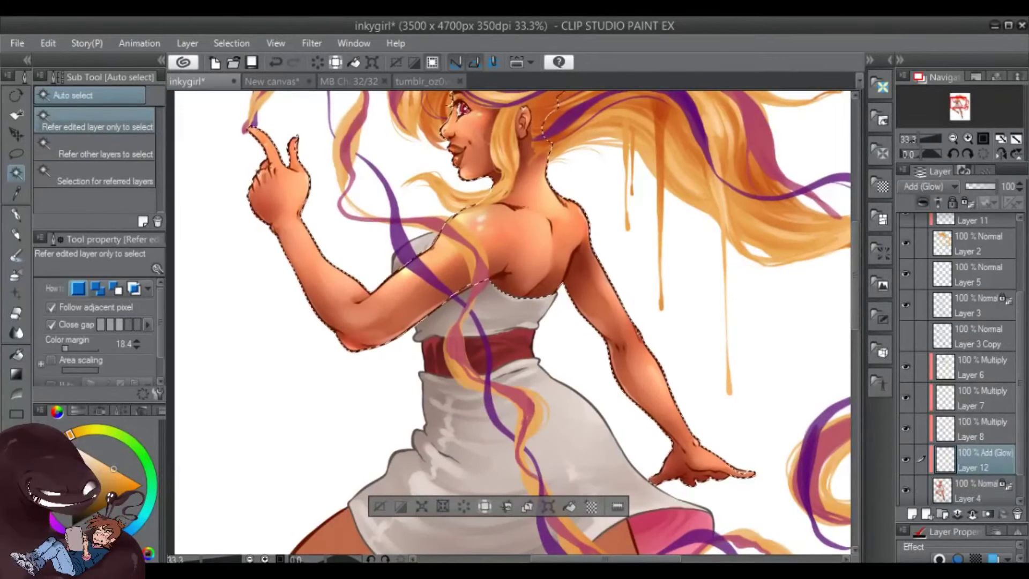
key("b")
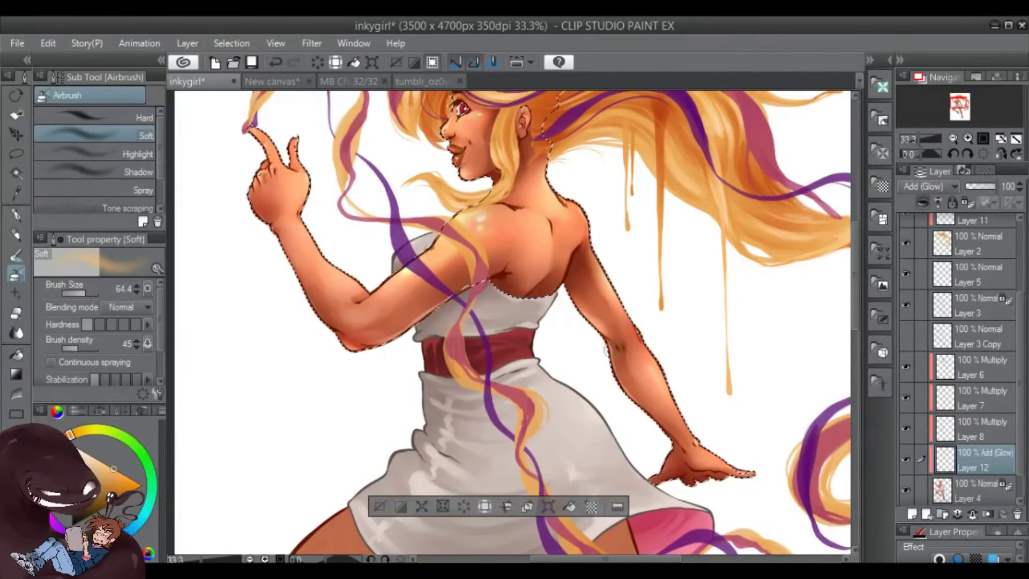
left_click_drag(509, 321, 492, 327)
Broaden the glow over the arms with the Soft airbrush at 176.9, clear the selection and save the file
key("bracketright")
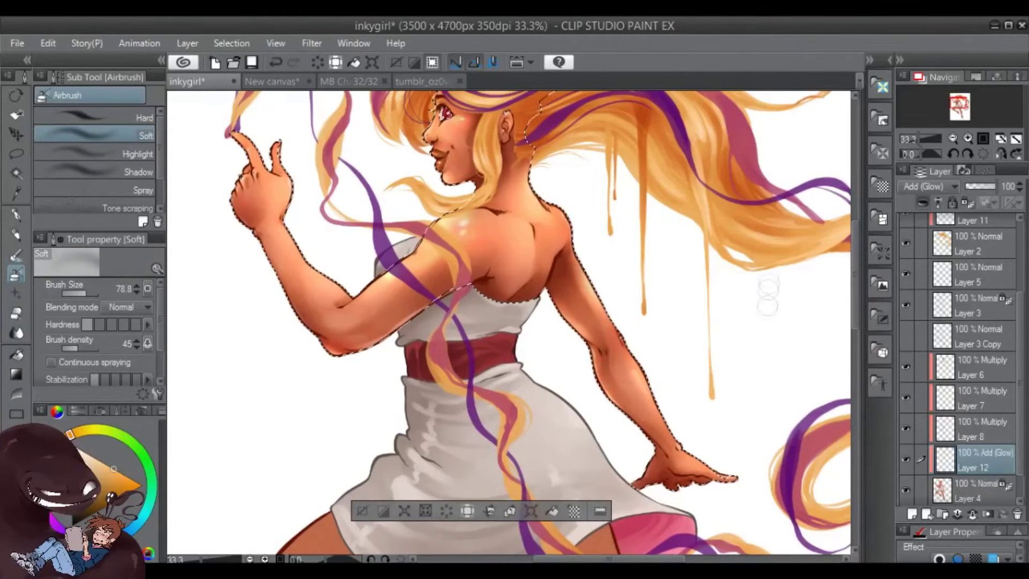
key("bracketright")
key("bracketright")
key("bracketright")
key("bracketright")
left_click_drag(658, 391, 577, 310)
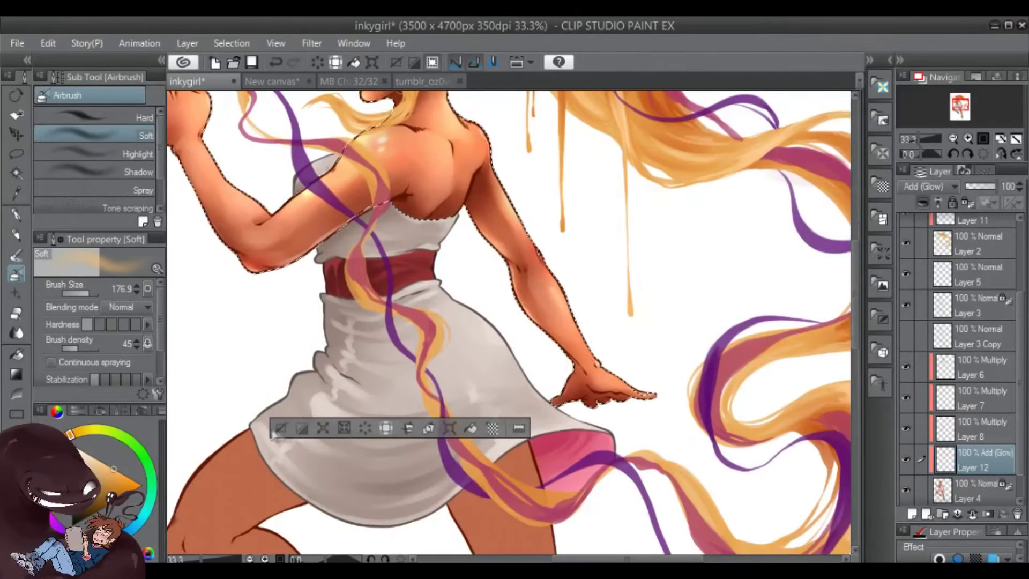
key("ctrl+d")
key("ctrl+minus")
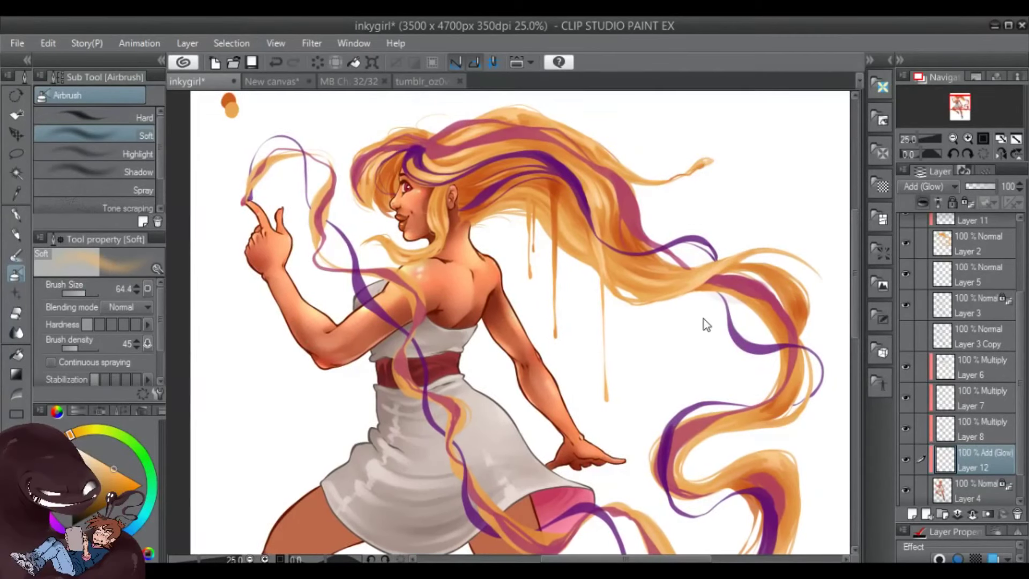
key("ctrl+s")
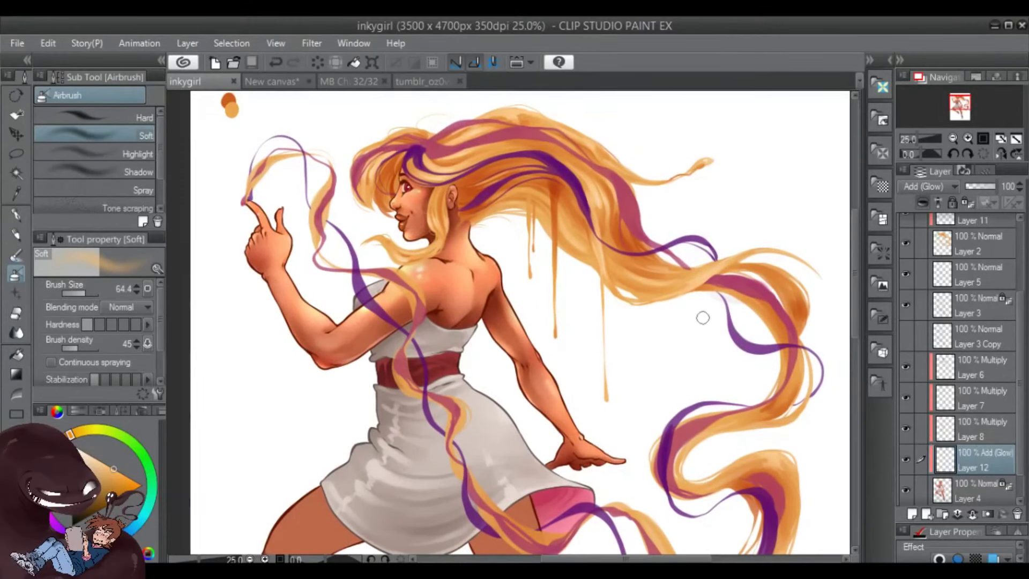
Paint light skin highlights on the shoulder blade and raised arm on Layer 4 with the Darker pencil at 19.2, using a sampled skin tone
scroll(723, 352, "left", 2)
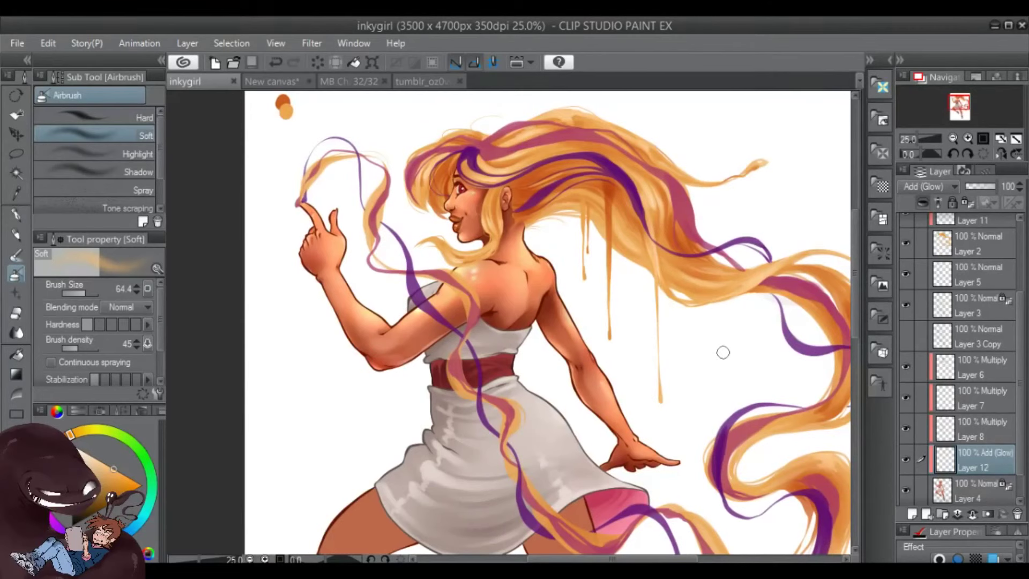
left_click(970, 489)
left_click(906, 459)
left_click(968, 139)
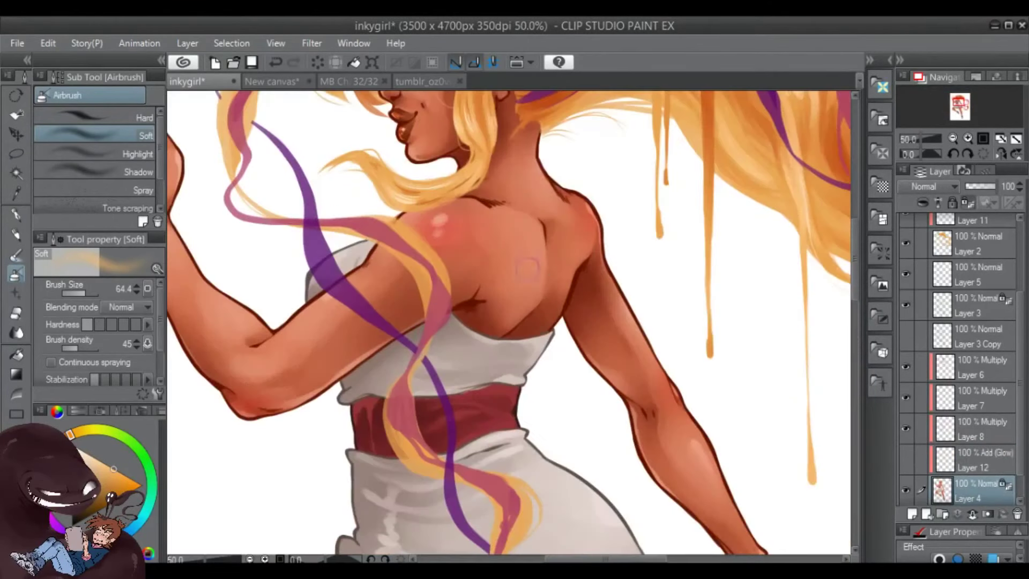
left_click(550, 256, "alt")
left_click(906, 459)
key("p")
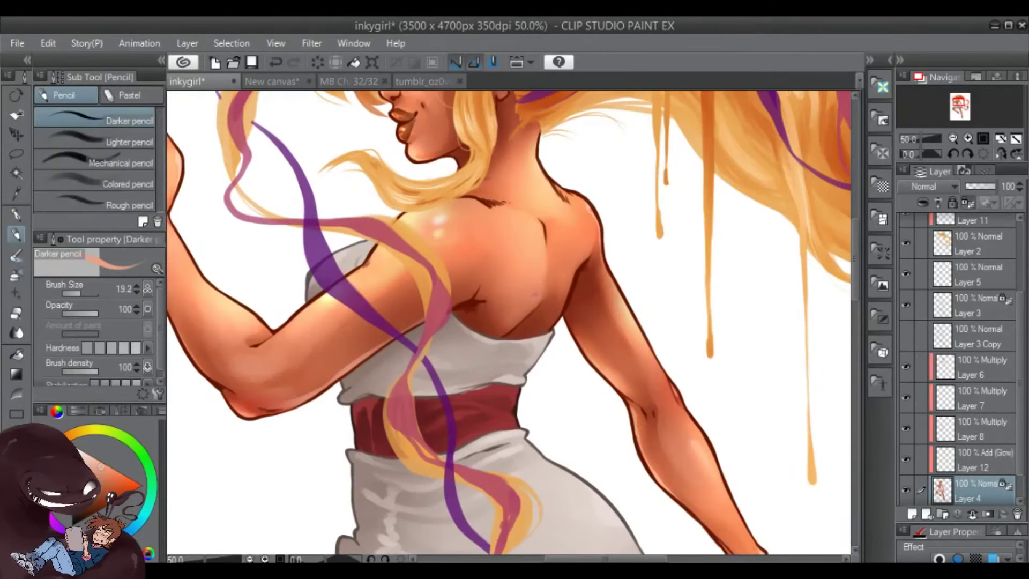
scroll(640, 268, "up", 1)
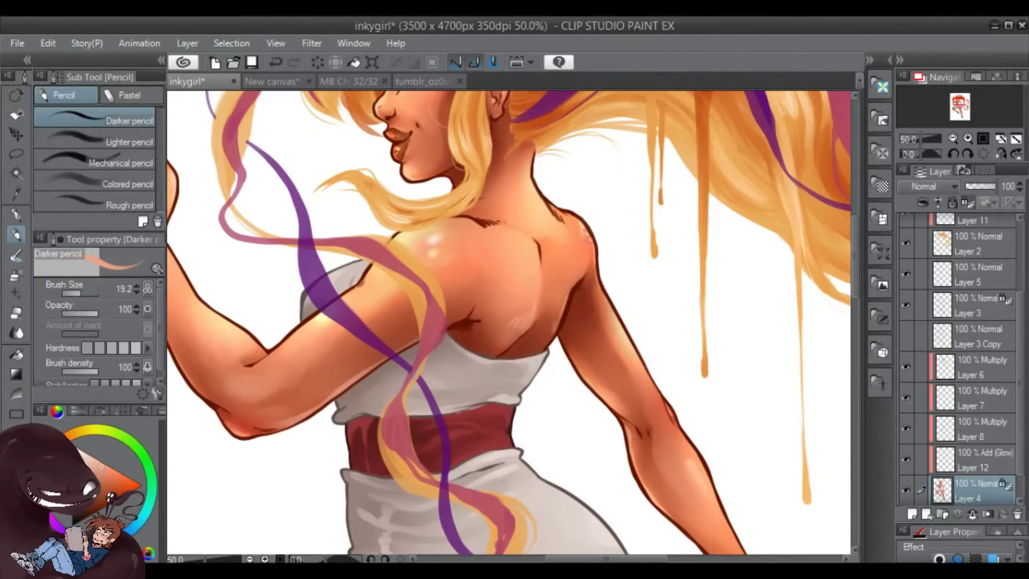
mouse_move(434, 237)
left_mouse_down()
mouse_move(467, 245)
mouse_move(545, 232)
mouse_move(601, 291)
left_mouse_up()
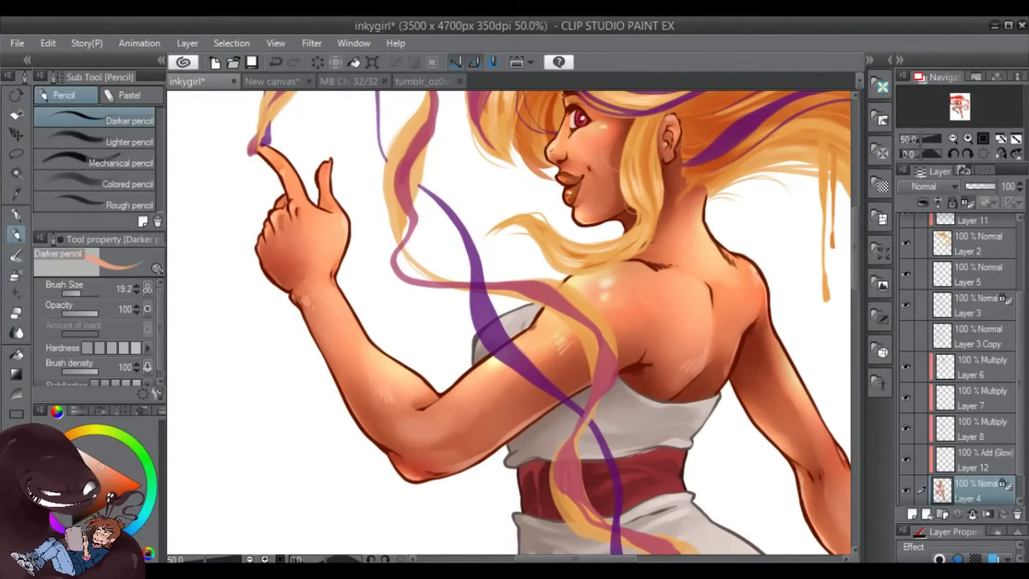
Undo the last upper-arm highlight and sample a darker reddish skin tone with Layer 12 temporarily hidden
key("ctrl+z")
left_click(906, 459)
left_click(905, 459)
left_click(637, 330, "alt")
mouse_move(825, 357)
left_mouse_down()
mouse_move(547, 292)
mouse_move(493, 121)
left_mouse_up()
left_click(906, 459)
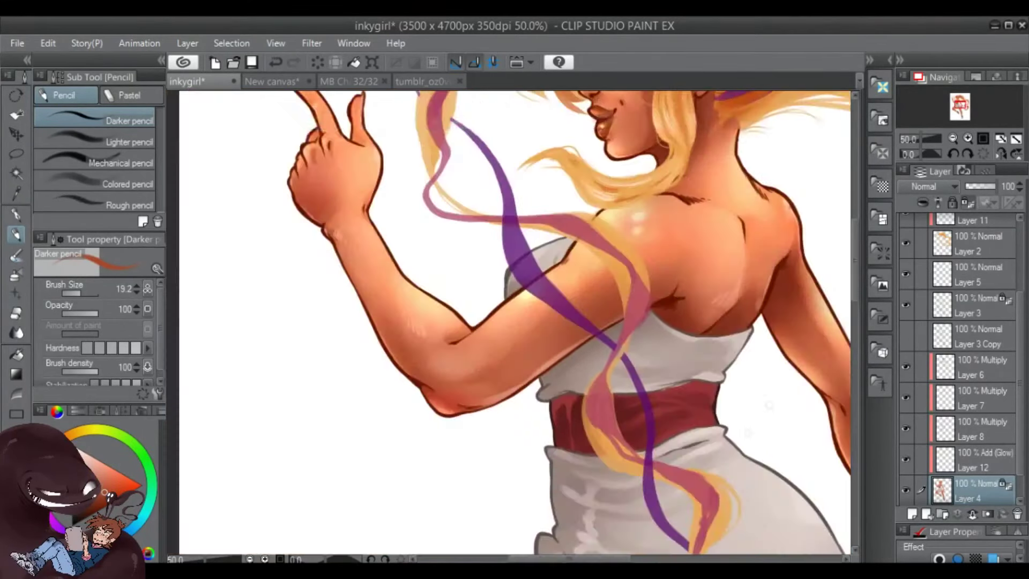
Compare the figure's skin with the Add (Glow) light of Layer 12 hidden and shown
key("ctrl+minus")
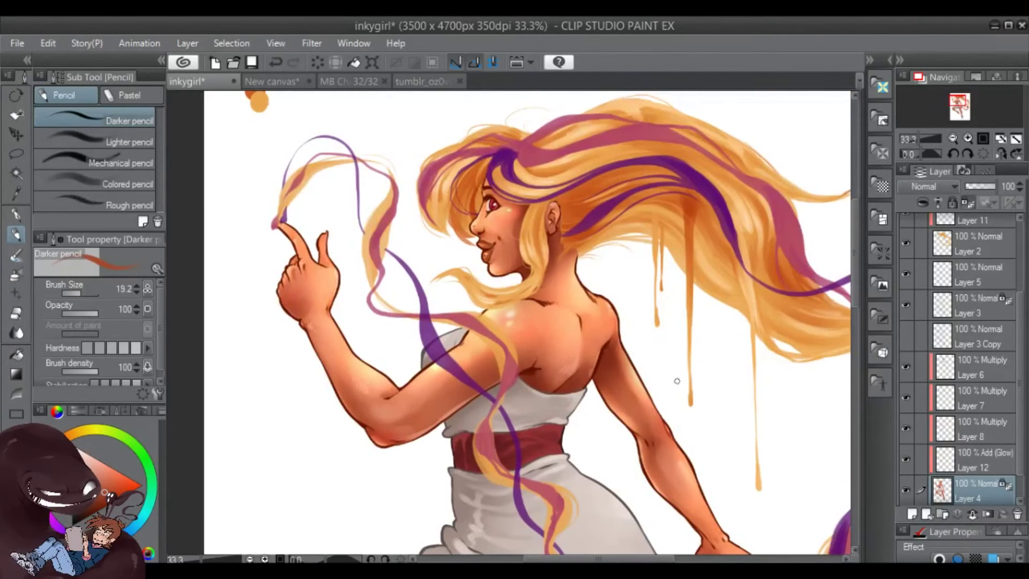
left_click(906, 459)
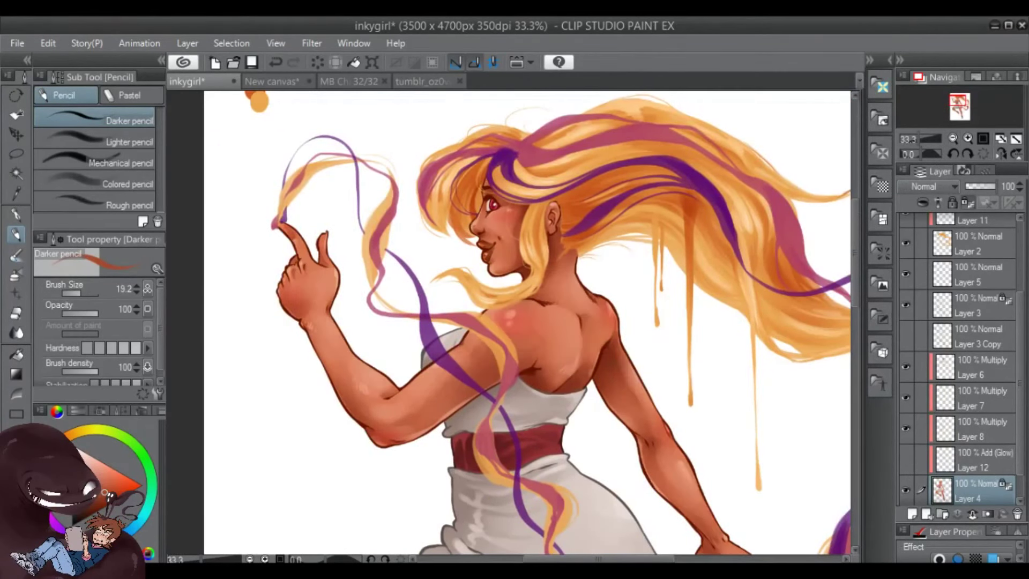
left_click(906, 459)
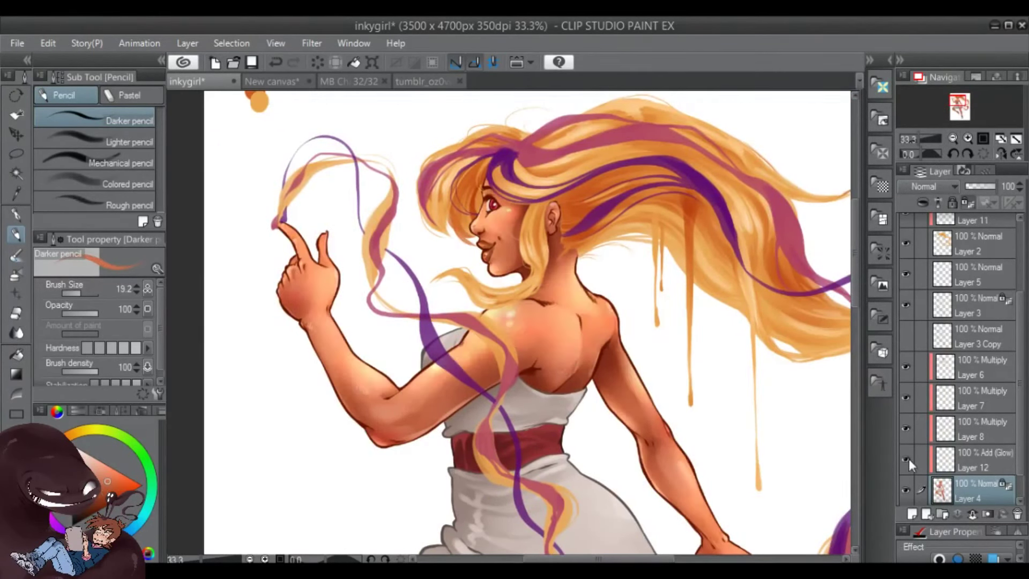
scroll(697, 375, "down", 3)
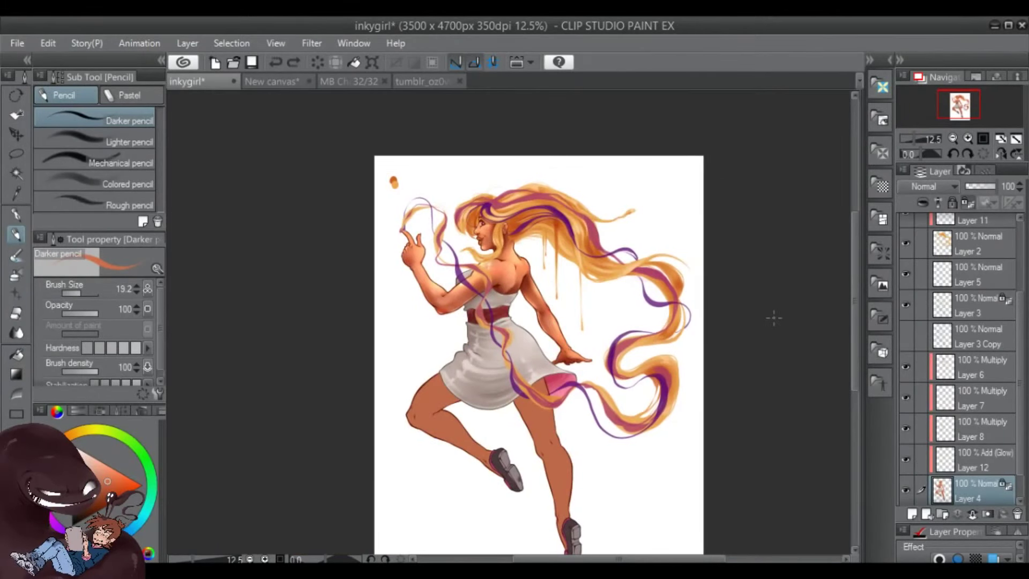
left_click(906, 460)
left_click(905, 459)
left_click(964, 459)
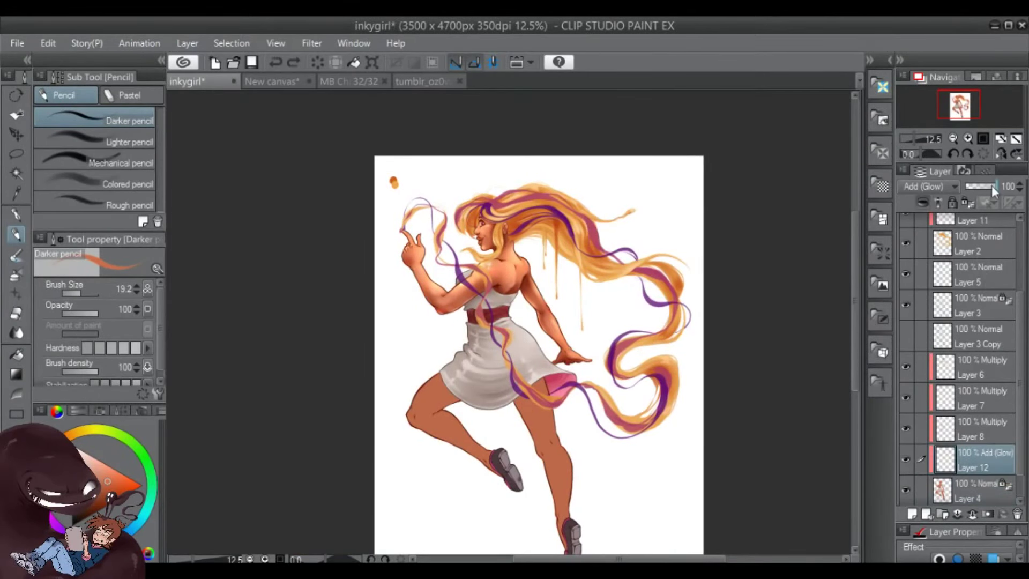
scroll(509, 325, "up", 2)
key("b")
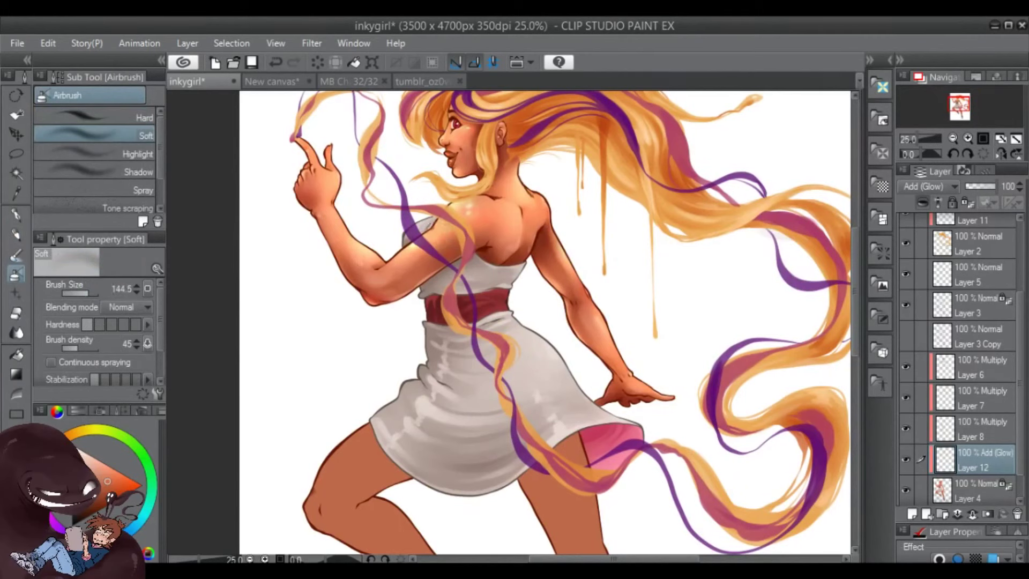
scroll(544, 321, "up", 3)
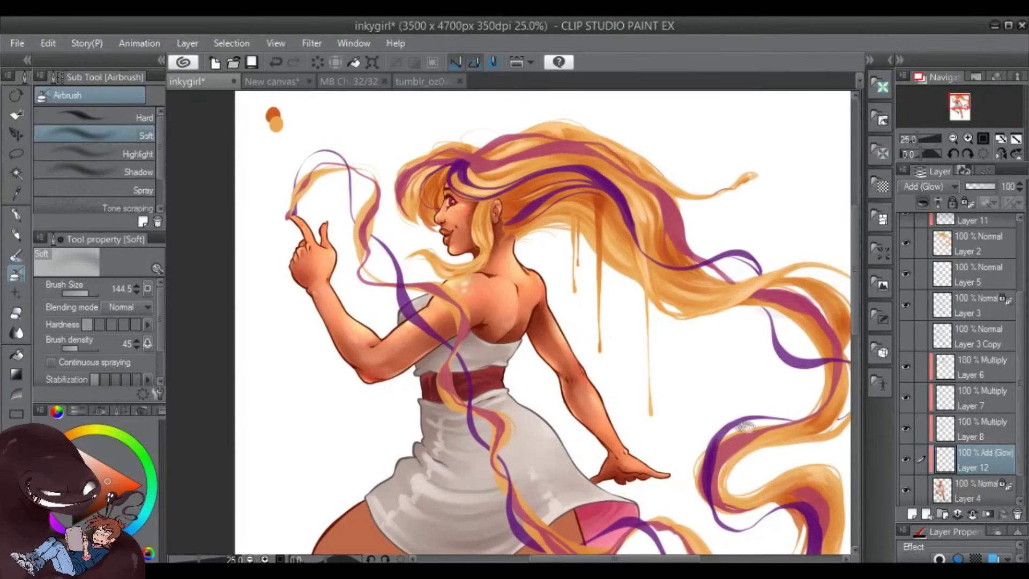
left_click_drag(685, 368, 546, 344)
scroll(911, 380, "up", 2)
Remove the hidden Layer 3 Copy and set Layer 3 to Multiply at 83% opacity
left_click(911, 381)
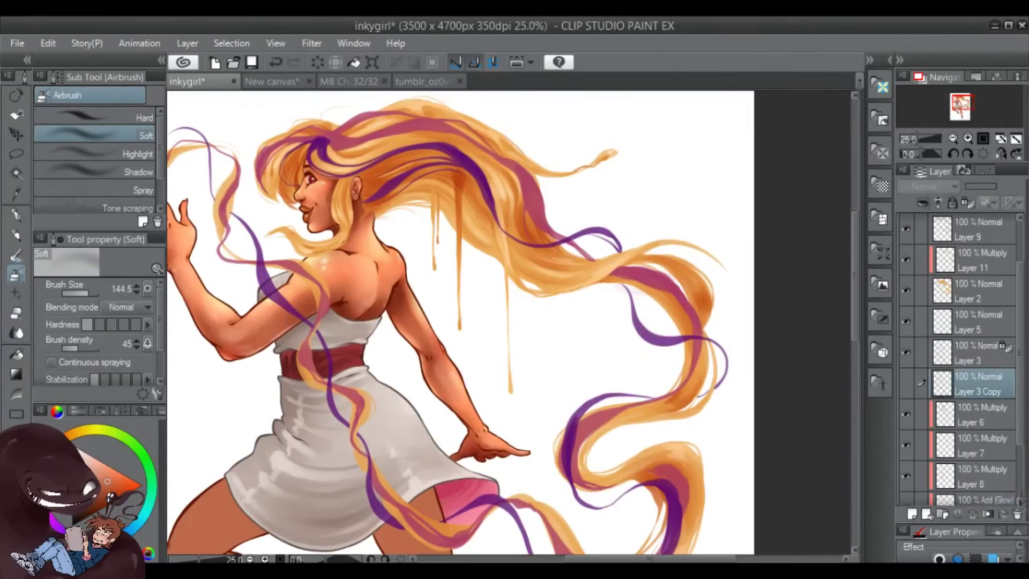
key("ctrl+e")
left_click(933, 186)
left_click(927, 217)
left_click_drag(984, 190, 978, 187)
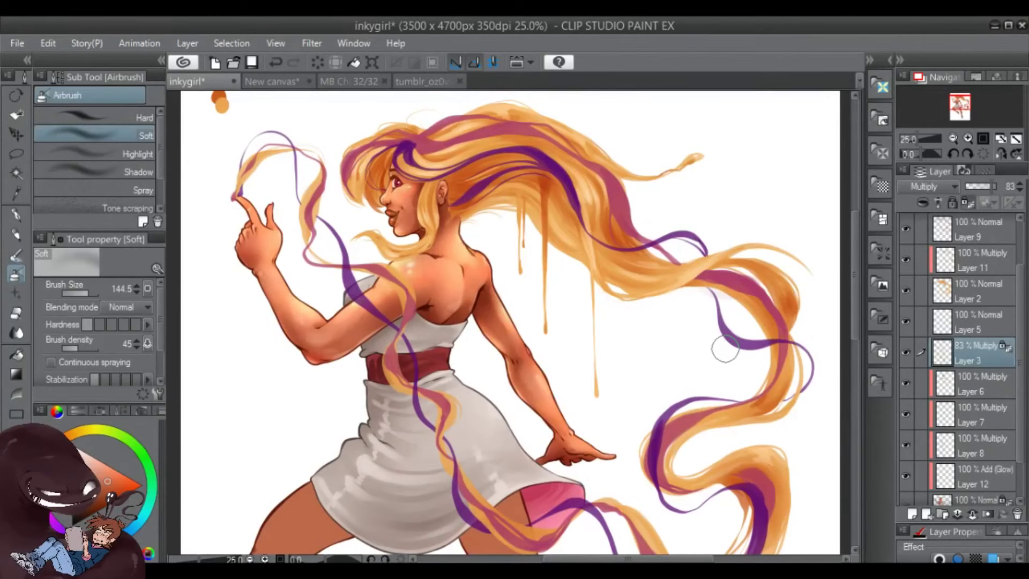
Set up the Darker pencil at 19.2 in the golden hair colour on Layer 2 and save the file
left_click(969, 260)
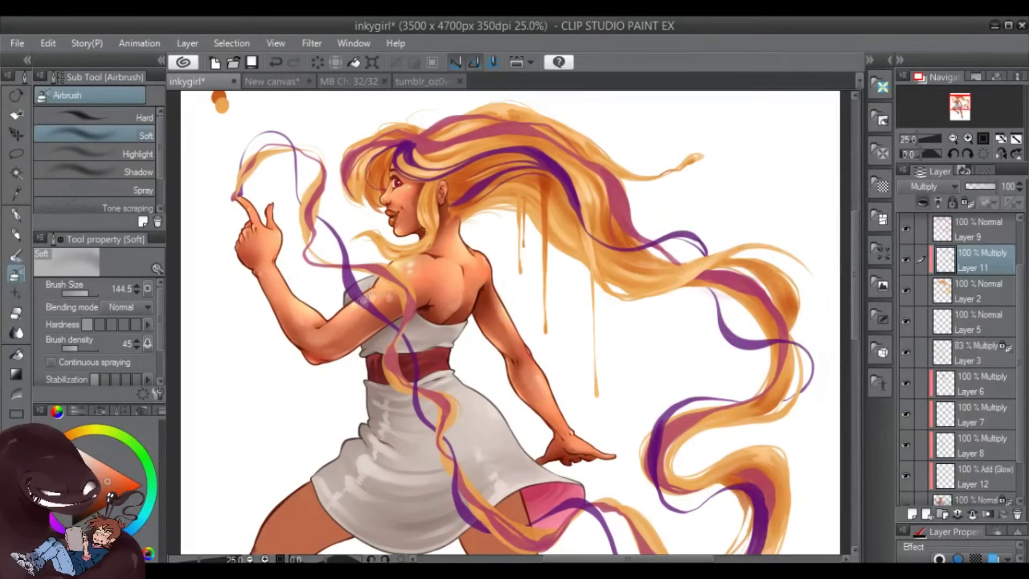
left_click(968, 139)
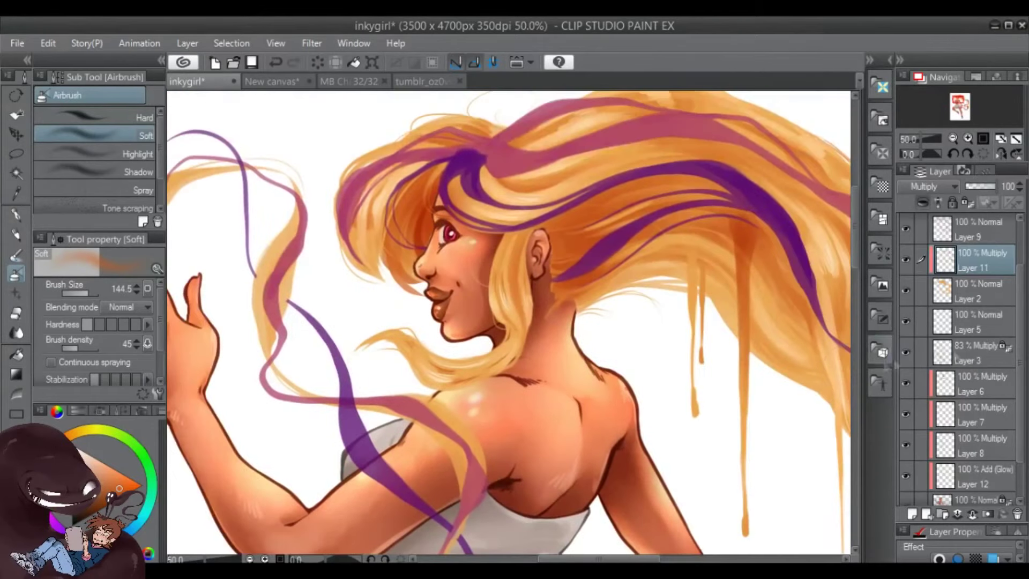
scroll(959, 348, "down", 2)
left_click(978, 460)
key("e")
left_click(970, 244)
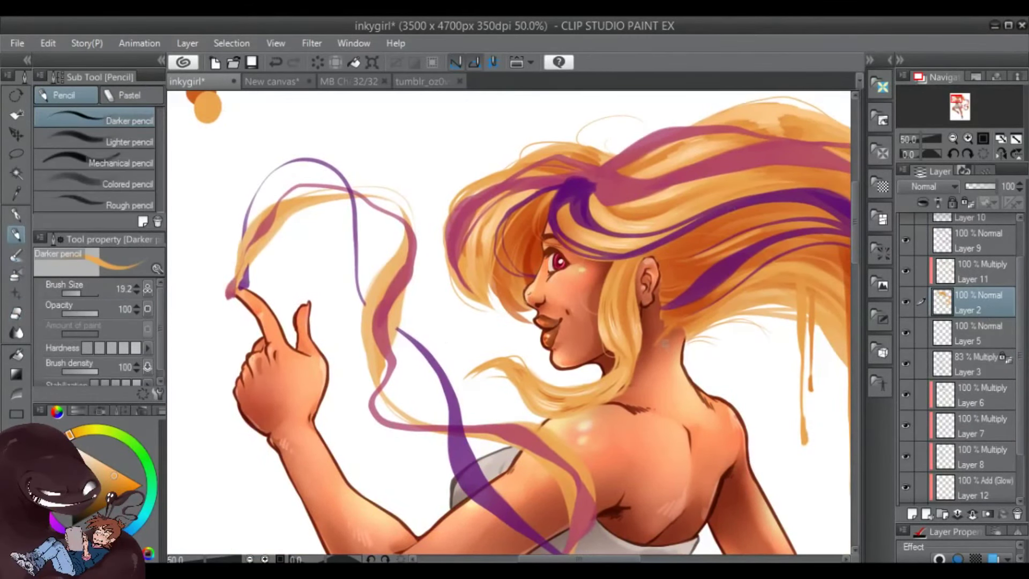
left_click(952, 139)
key("ctrl+s")
Toggle the hair streak layers, leaving the purple streaks of Layer 10 shown and the pink streaks of Layer 9 hidden
scroll(965, 322, "up", 2)
left_click(906, 284)
left_click_drag(753, 405, 714, 376)
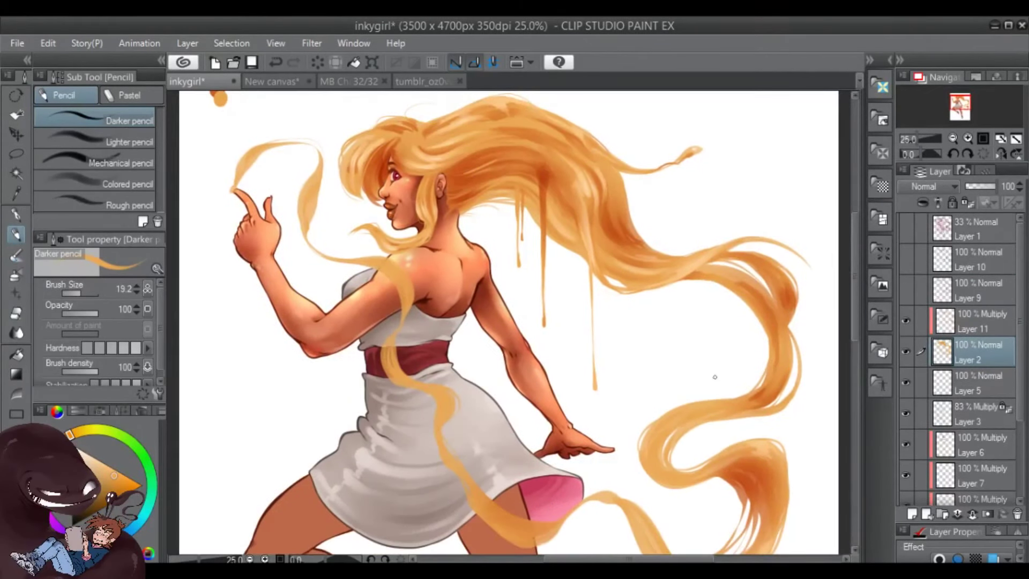
left_click(906, 289)
left_click(906, 289)
left_click(906, 259)
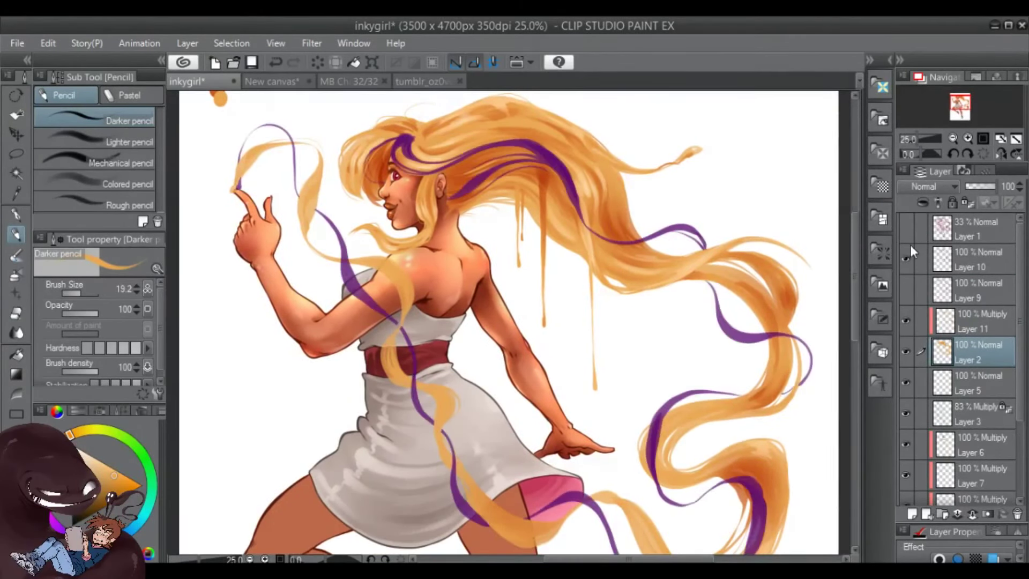
left_click(906, 289)
left_click(906, 290)
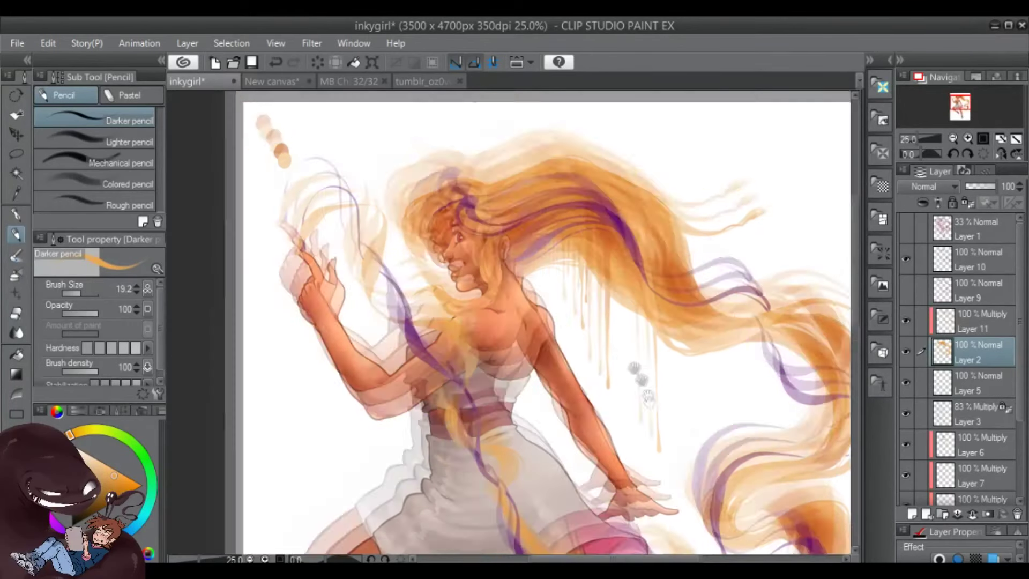
Paint extra purple strands into the streak behind the ear on Layer 10 with the Darker pencil at 19.2
left_click(811, 338, "ctrl+shift")
scroll(475, 185, "up", 2)
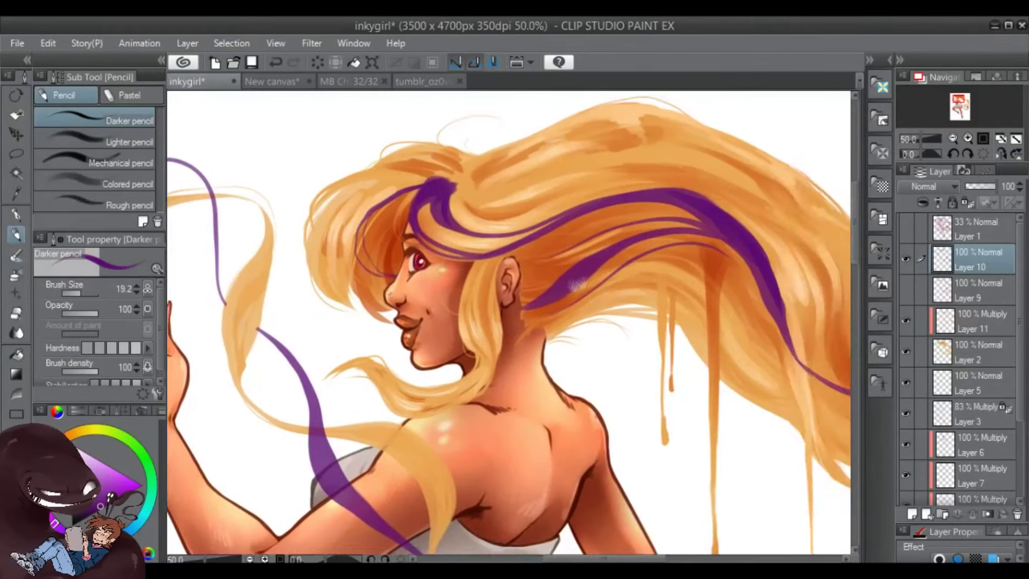
left_click_drag(576, 284, 641, 289)
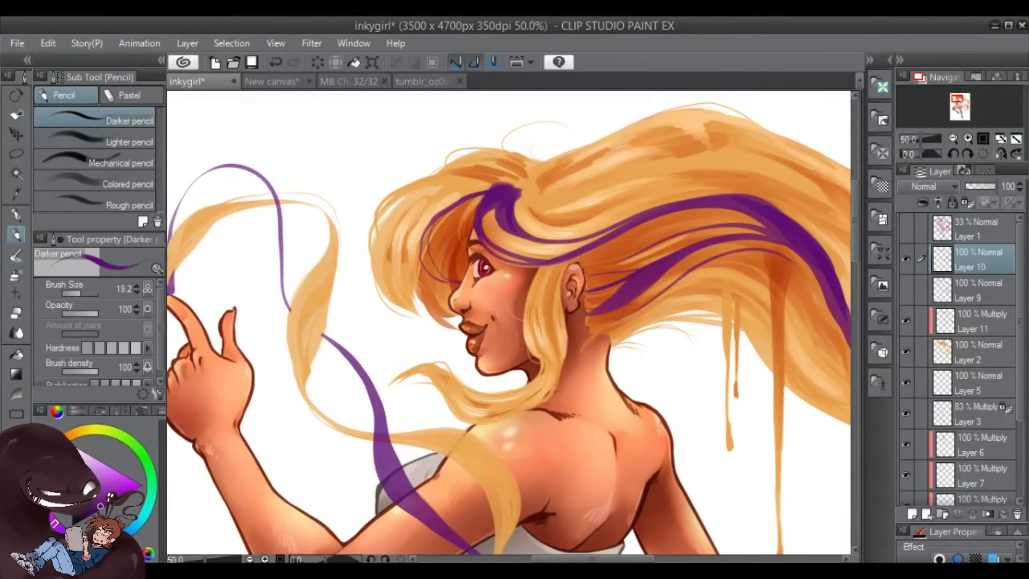
left_click_drag(637, 272, 610, 279)
Show Layer 9 at 31% opacity as a guide and paint purple streaks across the crown on Layer 10 with digi brush 2 at 40.0
key("b")
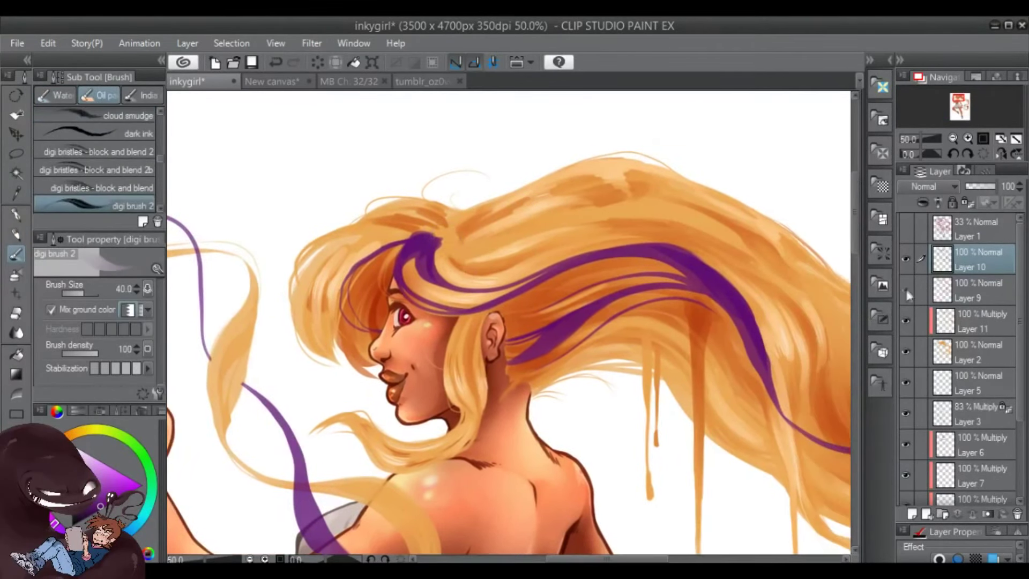
left_click(909, 288)
left_click(909, 289)
left_click(906, 290)
mouse_move(509, 321)
left_mouse_down()
mouse_move(462, 312)
mouse_move(366, 200)
left_mouse_up()
mouse_move(820, 391)
left_mouse_down()
mouse_move(655, 332)
mouse_move(731, 337)
left_mouse_up()
left_click_drag(437, 228, 590, 183)
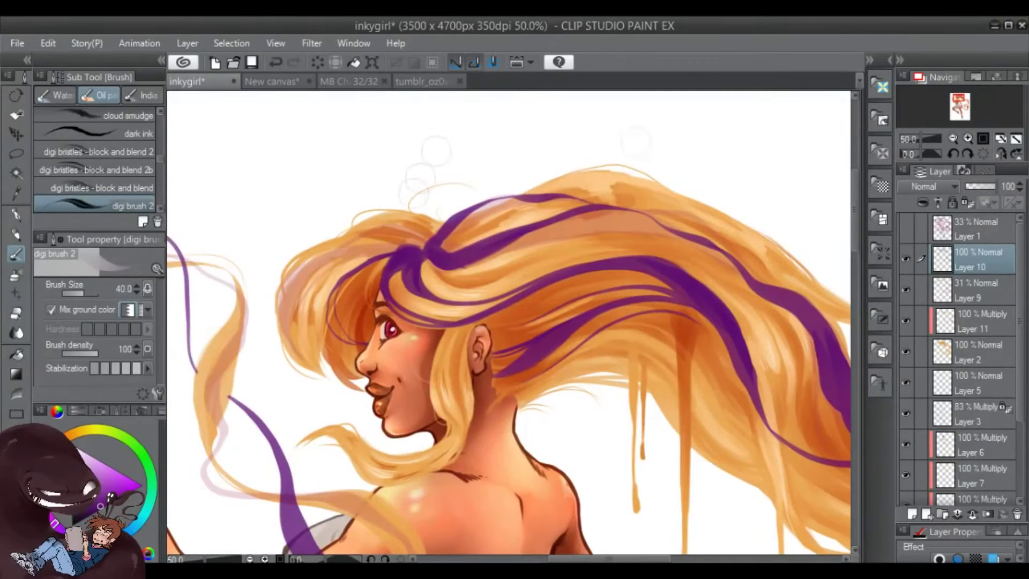
Paint purple streaks through the front locks framing the face on Layer 10 with digi brush 2 at 40.0
mouse_move(428, 236)
left_mouse_down()
mouse_move(420, 266)
mouse_move(300, 263)
mouse_move(322, 383)
left_mouse_up()
left_click_drag(349, 238, 301, 311)
left_click_drag(316, 252, 370, 232)
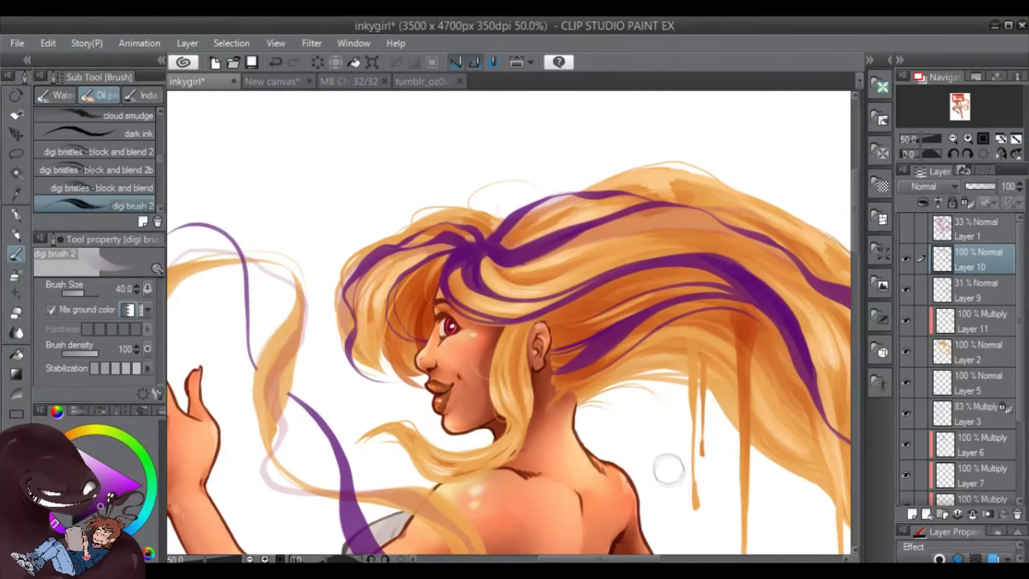
Paint a purple streak along the large outer curl of the trailing hair on Layer 10 with digi brush 2 at 40.0
scroll(666, 471, "right", 10)
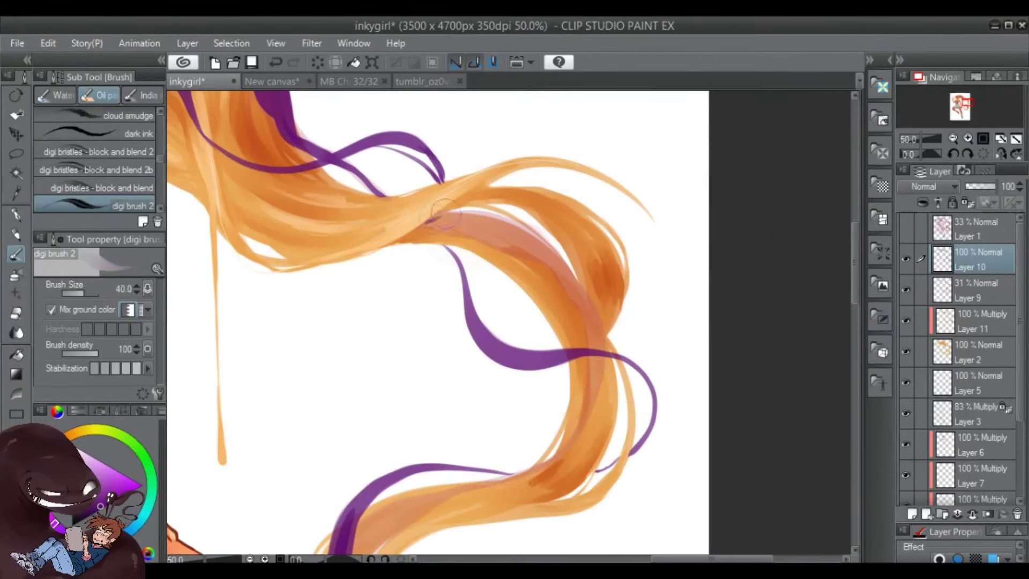
left_click_drag(482, 321, 424, 295)
mouse_move(375, 185)
left_mouse_down()
mouse_move(504, 247)
mouse_move(536, 292)
left_mouse_up()
left_click_drag(503, 424, 579, 225)
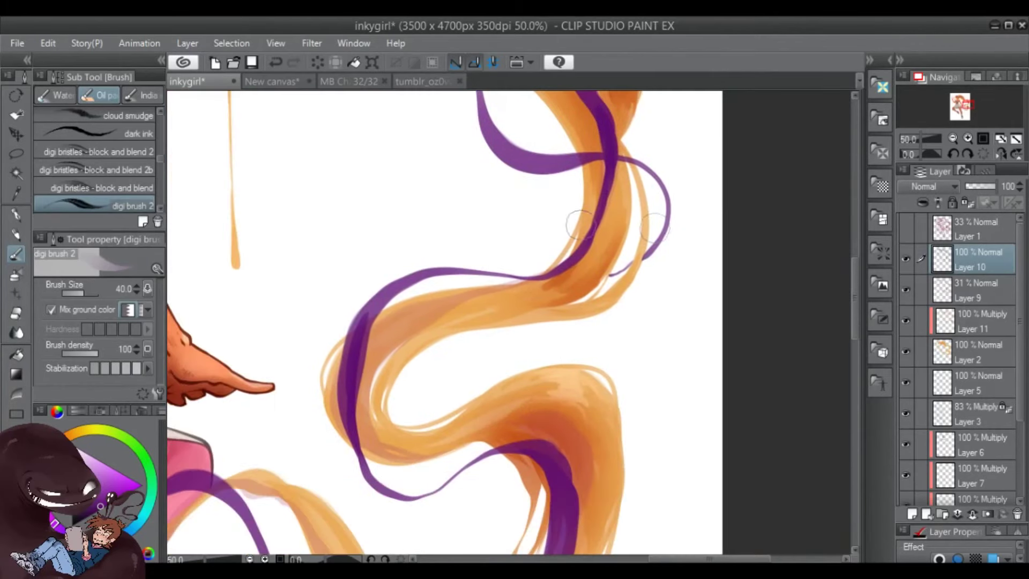
left_click_drag(399, 291, 568, 249)
left_click_drag(493, 289, 564, 262)
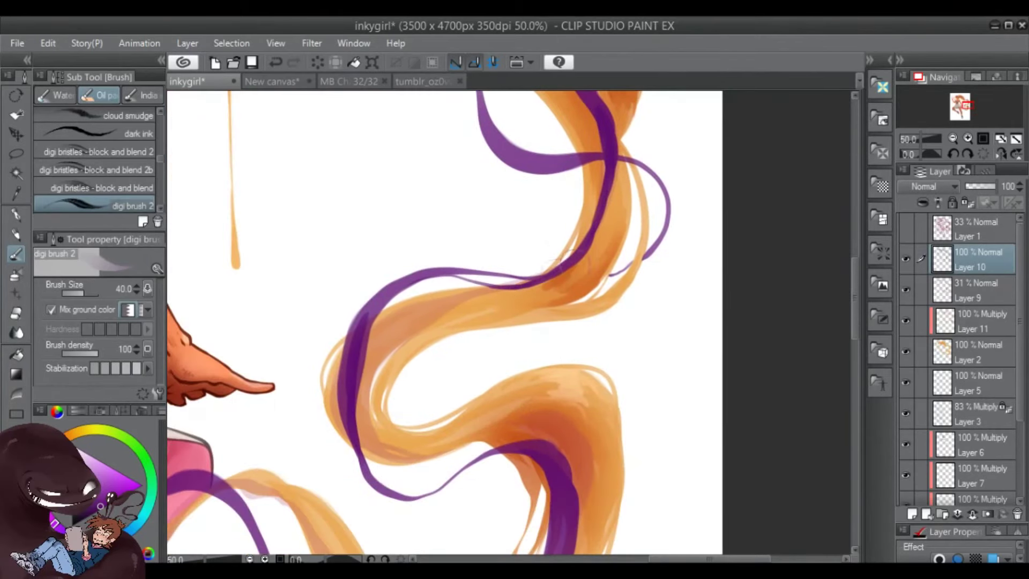
Trim the end of the thin purple loop and thicken the purple streak on the outer curl
left_click_drag(691, 176, 679, 280)
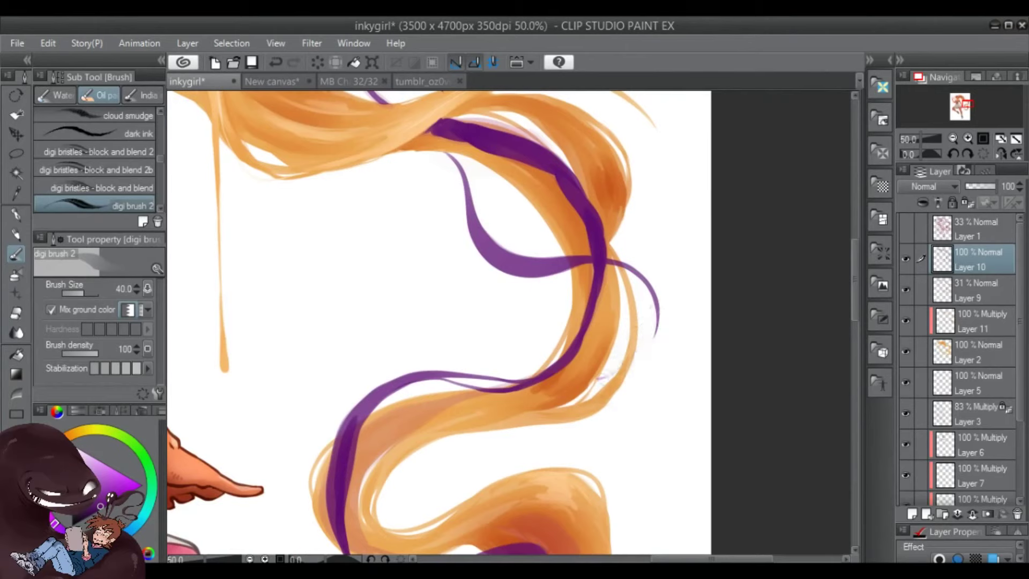
mouse_move(456, 128)
left_mouse_down()
mouse_move(482, 225)
mouse_move(552, 238)
mouse_move(482, 225)
mouse_move(581, 281)
mouse_move(610, 313)
left_mouse_up()
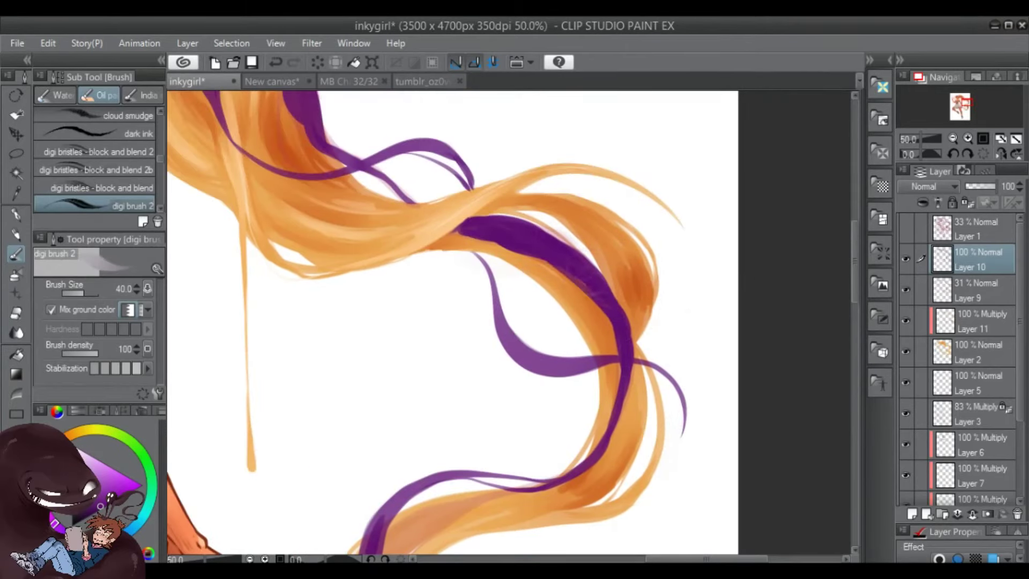
Hide Layer 9 and paint a dark purple and a magenta colour swatch on the blank canvas near the raised hand on Layer 10
scroll(723, 202, "down", 10)
scroll(723, 202, "left", 5)
key("ctrl+minus")
key("ctrl+minus")
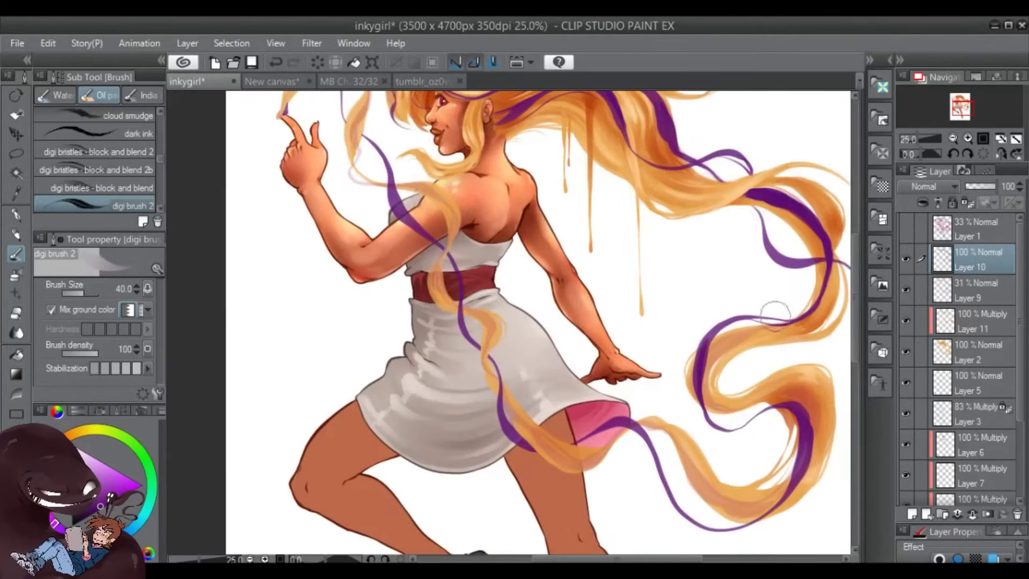
scroll(750, 367, "up", 5)
scroll(750, 367, "right", 2)
left_click(968, 138)
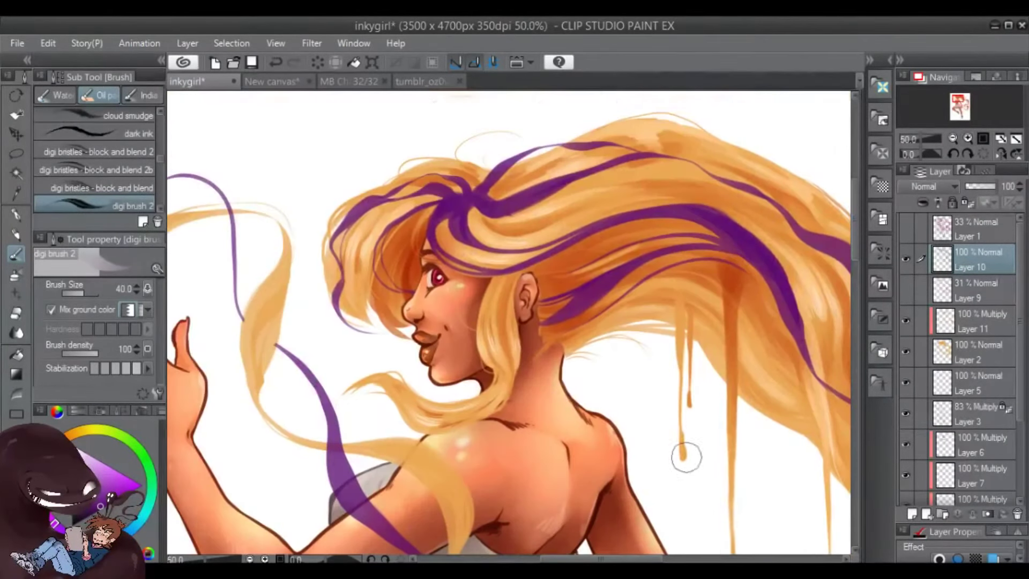
left_click(259, 119)
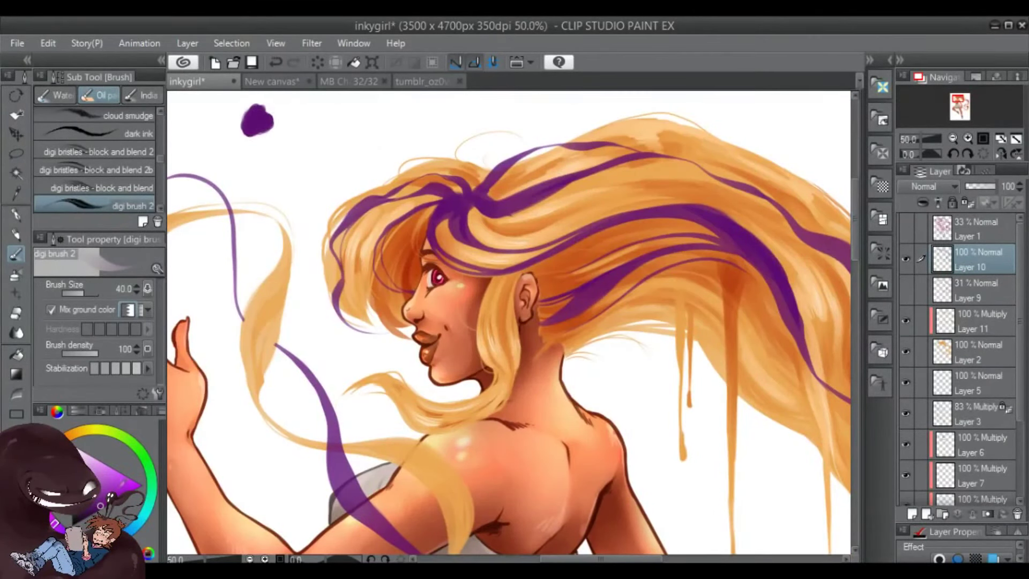
left_click(54, 518)
left_click_drag(265, 124, 282, 143)
left_click_drag(405, 209, 438, 257)
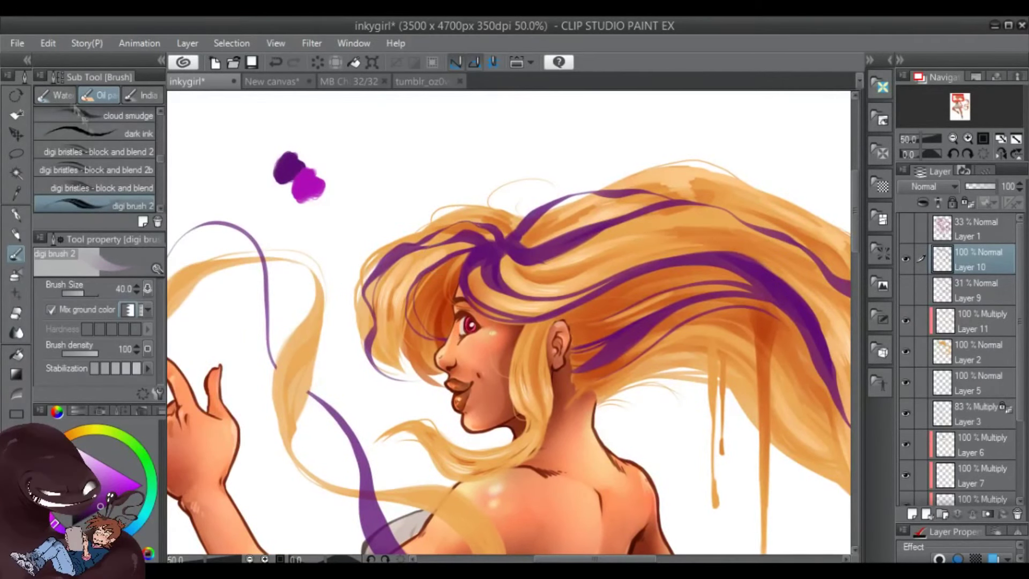
Blend magenta into the purple streaks around the face and the thick middle streak on Layer 10 with digi brush 2 at 23.4
left_click(53, 95)
key("ctrl+z")
key("ctrl+z")
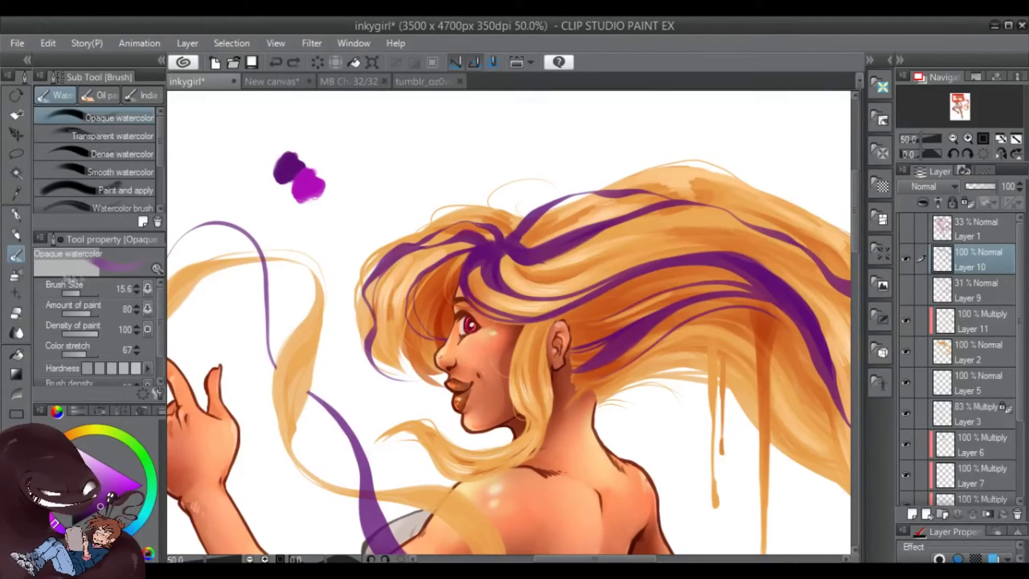
left_click(101, 95)
mouse_move(523, 259)
left_mouse_down()
mouse_move(600, 236)
mouse_move(538, 252)
mouse_move(571, 253)
mouse_move(587, 240)
mouse_move(573, 199)
mouse_move(651, 187)
left_mouse_up()
mouse_move(397, 253)
left_mouse_down()
mouse_move(364, 301)
mouse_move(363, 355)
left_mouse_up()
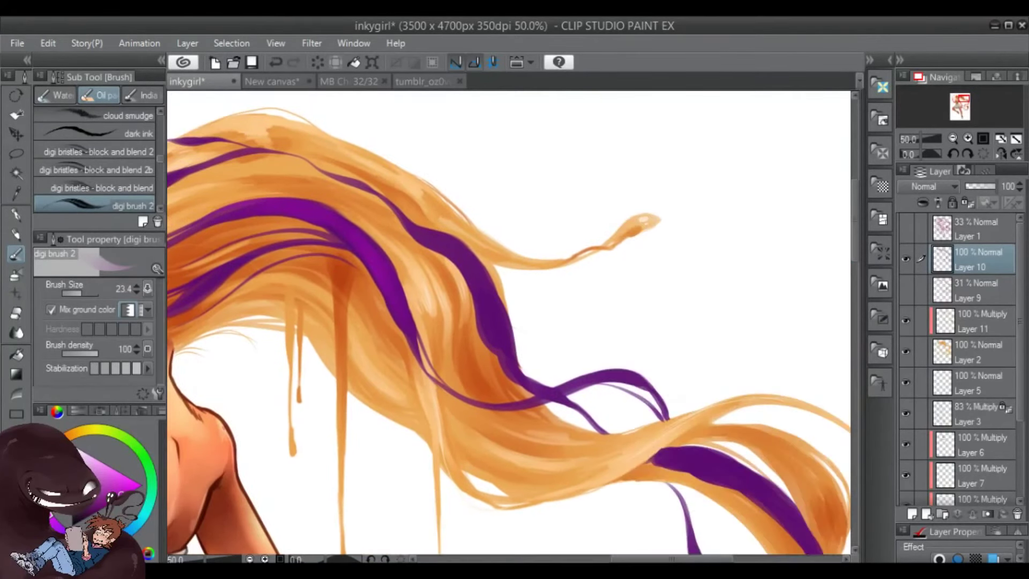
Blend magenta into the purple streaks along the outer curl, the lower hair loop and the strand beside the skirt with digi brush 2
left_click(967, 155)
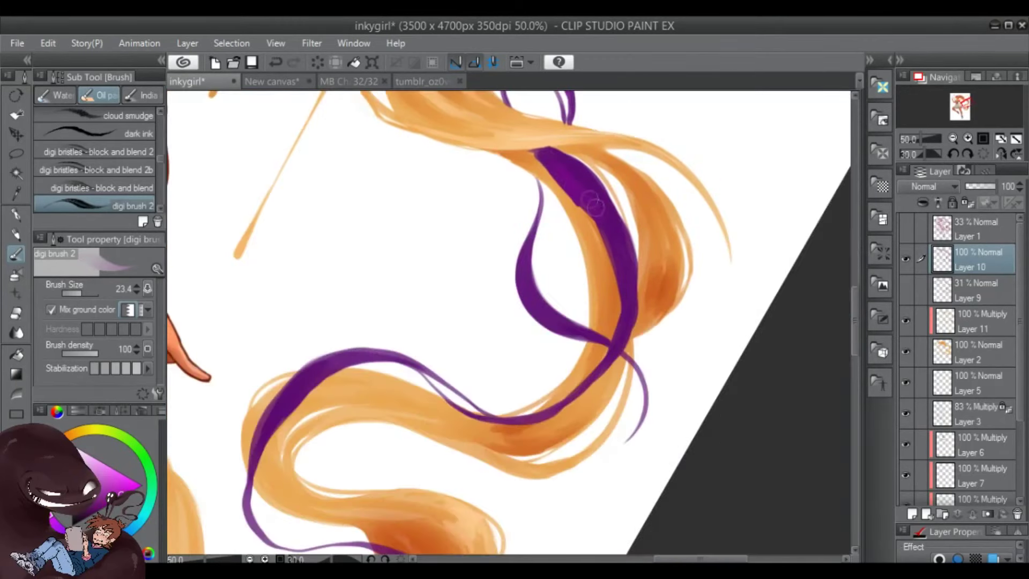
mouse_move(592, 204)
left_mouse_down()
mouse_move(627, 319)
mouse_move(675, 173)
mouse_move(621, 328)
mouse_move(530, 303)
left_mouse_up()
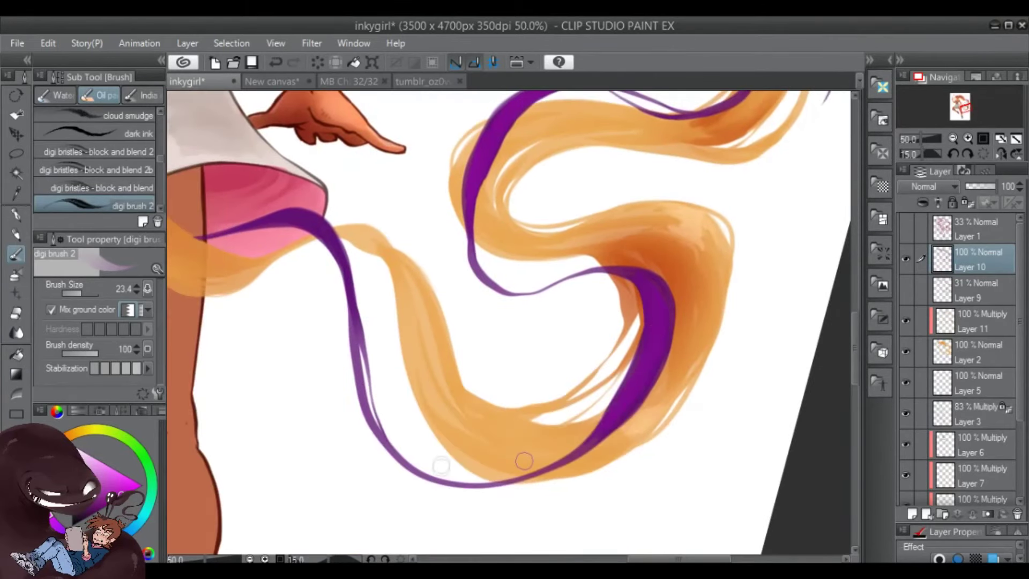
mouse_move(439, 464)
left_mouse_down()
mouse_move(552, 474)
mouse_move(397, 461)
left_mouse_up()
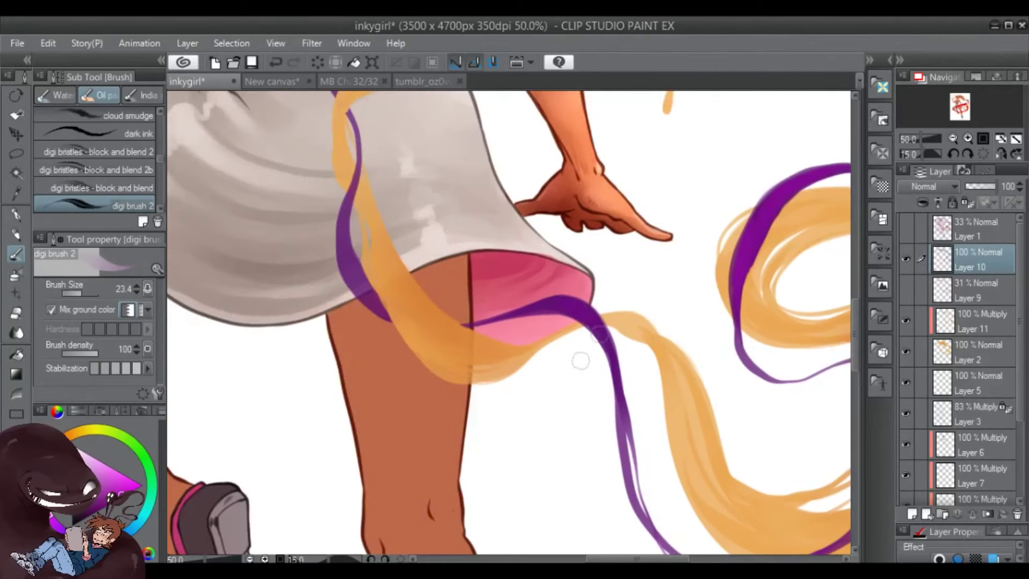
mouse_move(343, 230)
left_mouse_down()
mouse_move(359, 300)
mouse_move(386, 327)
left_mouse_up()
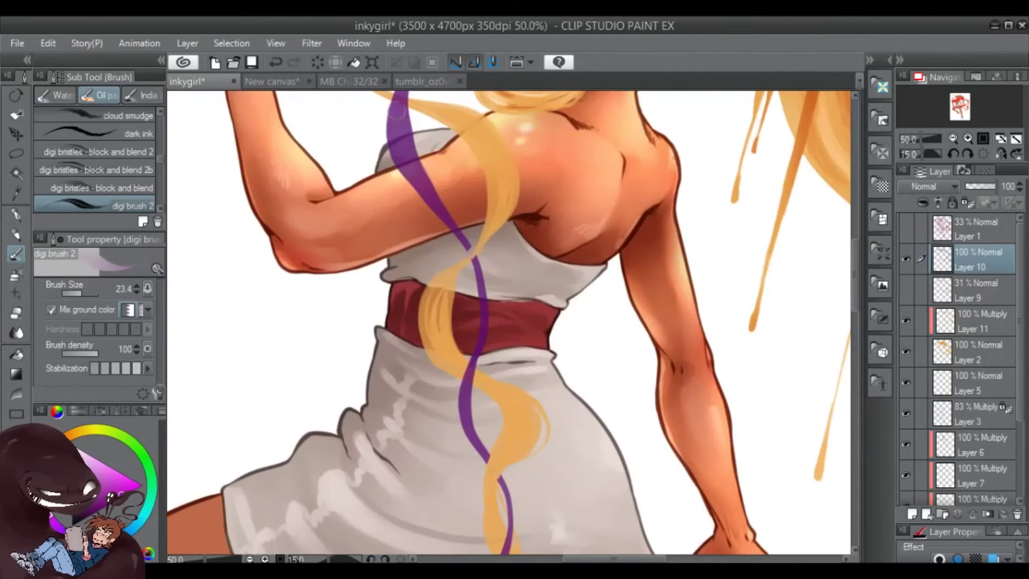
Brighten the loose purple strand with magenta from the dress and belt across the upper arm up to the raised fingertip
left_click_drag(391, 107, 423, 182)
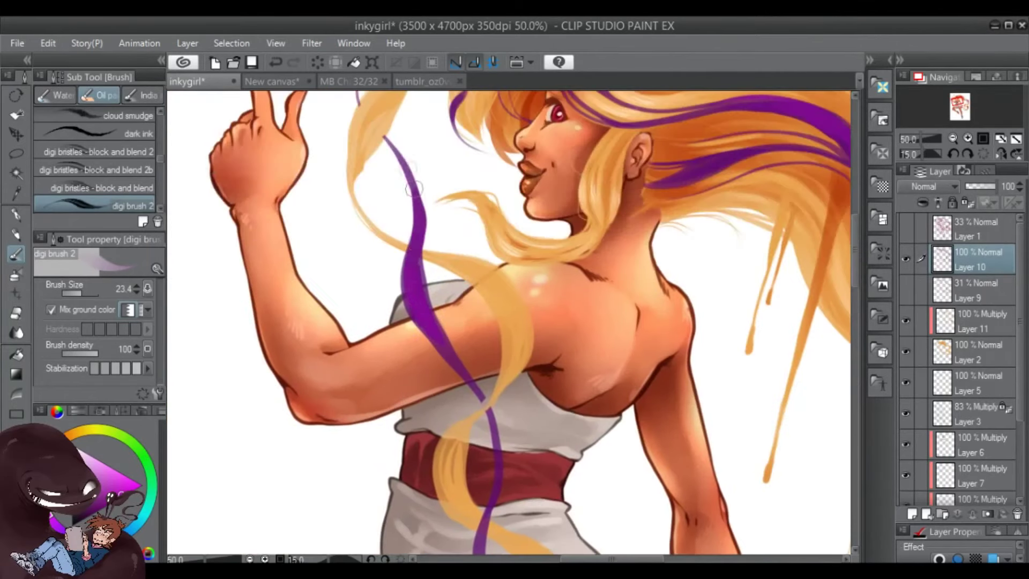
left_click_drag(399, 150, 439, 327)
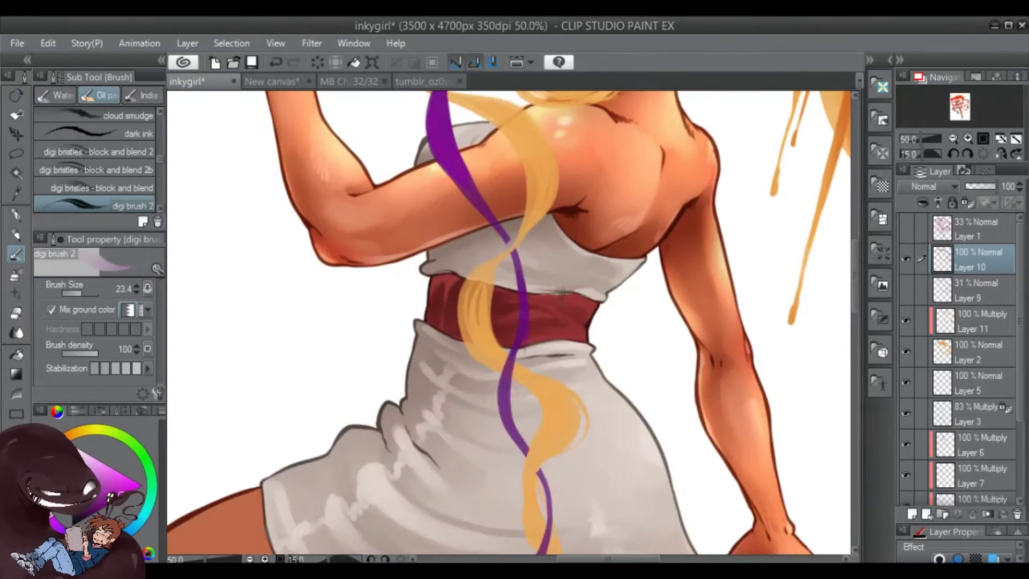
left_click_drag(509, 351, 517, 402)
left_click_drag(506, 412, 520, 453)
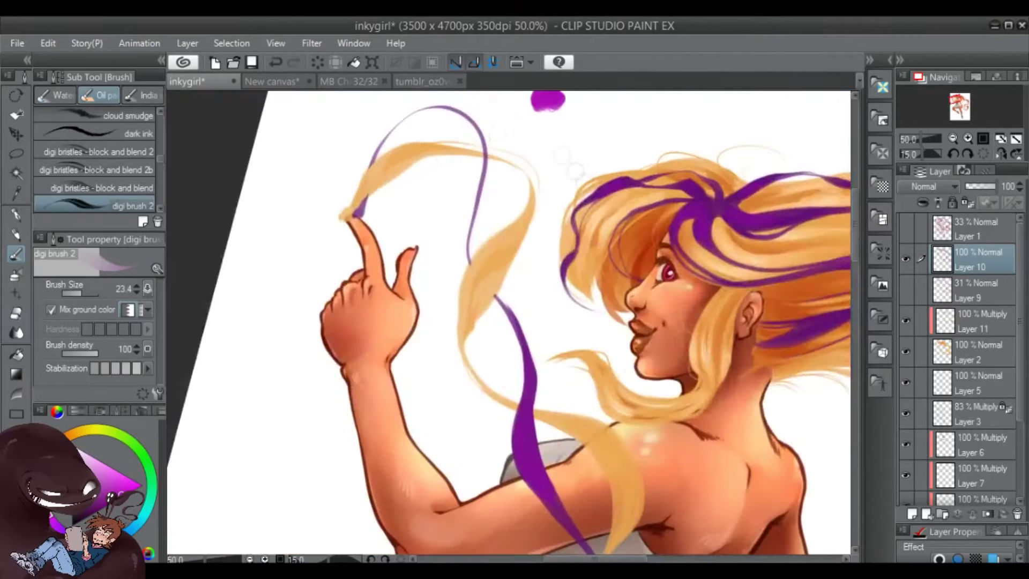
mouse_move(351, 222)
left_mouse_down()
mouse_move(369, 160)
mouse_move(375, 183)
mouse_move(369, 166)
mouse_move(507, 151)
left_mouse_up()
mouse_move(450, 105)
left_mouse_down()
mouse_move(481, 186)
mouse_move(472, 266)
left_mouse_up()
left_click_drag(471, 266, 506, 322)
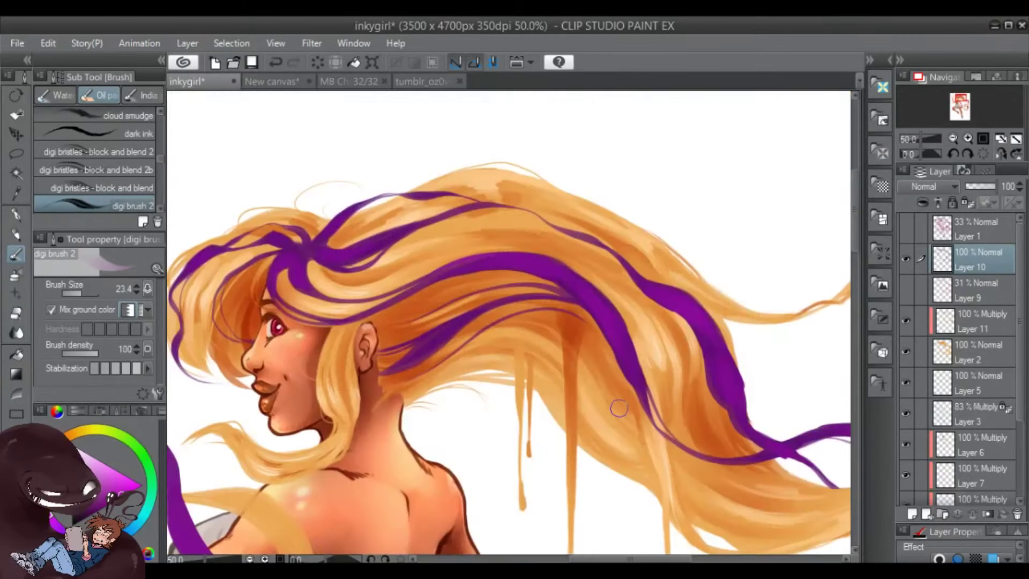
Draw fine magenta strands in the trailing hair's purple streaks with the Darker pencil at 19.2, and save the illustration
key("p")
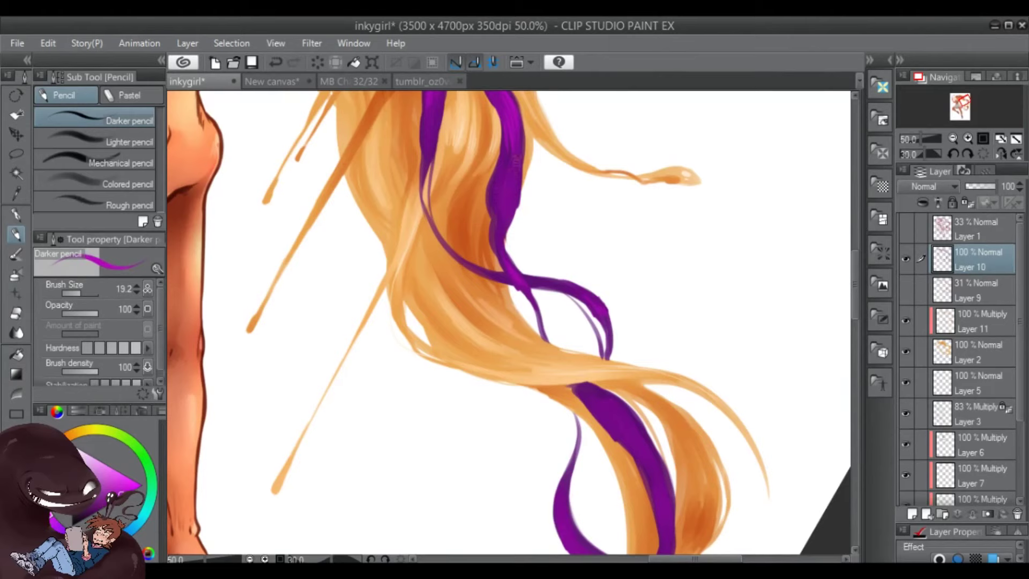
key("ctrl+z")
left_click(515, 179, "alt")
key("ctrl+y")
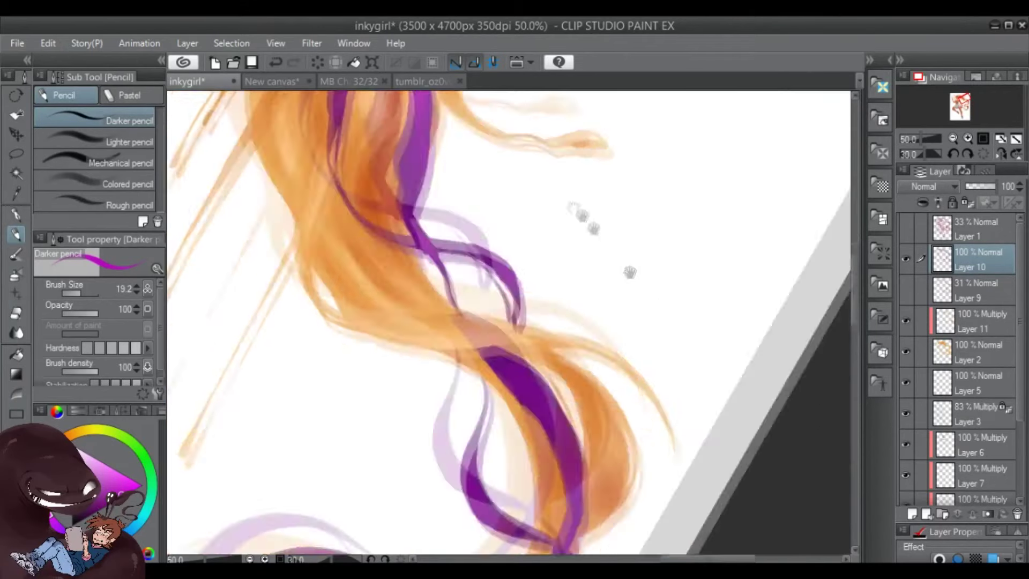
key("ctrl+z")
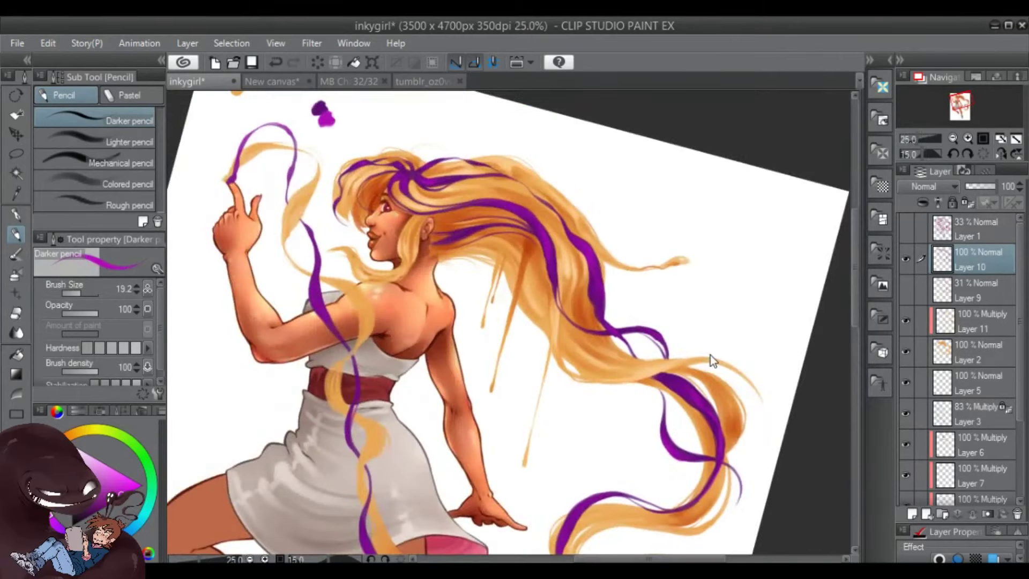
key("ctrl+s")
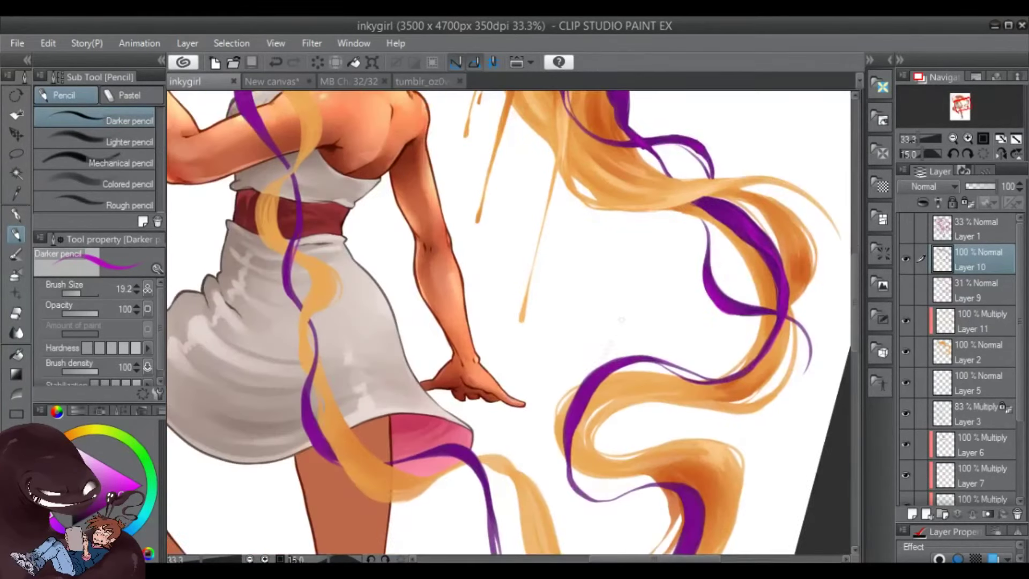
Add fine darker and lighter purple strands to the lower curls, the skirt strand and the loop above the raised hand with the Darker pencil
scroll(509, 322, "down", 3)
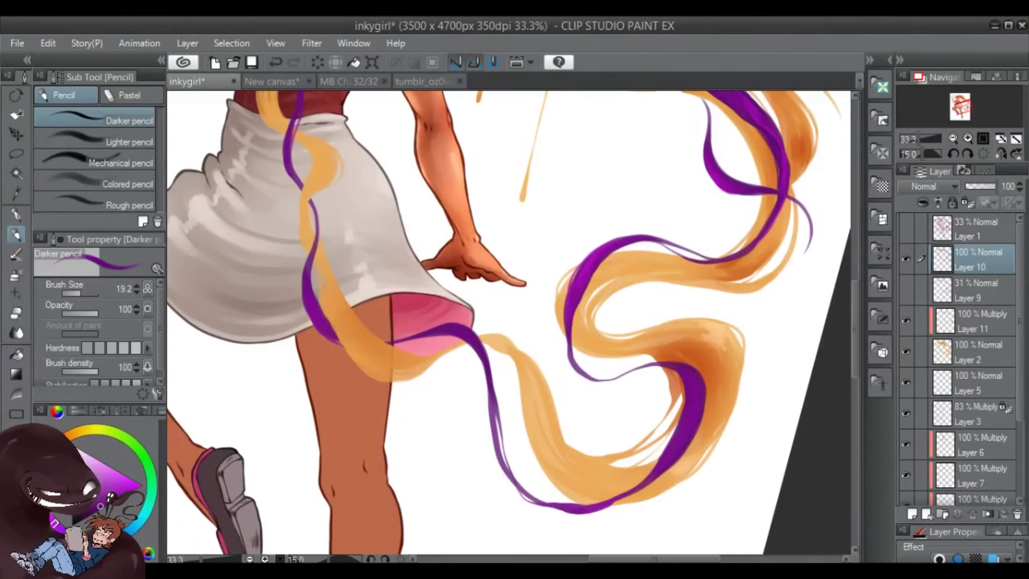
left_click(119, 489)
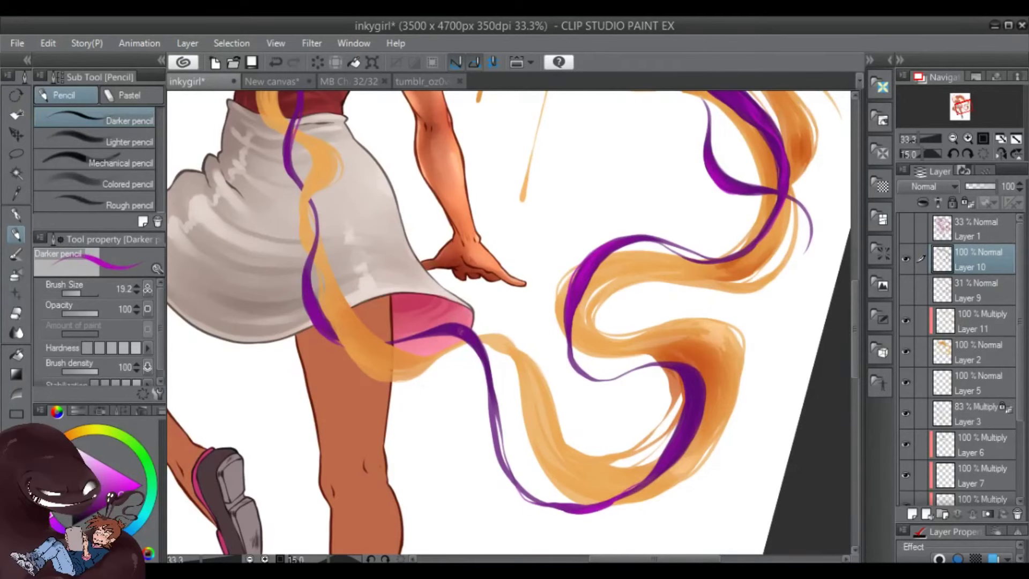
left_click_drag(526, 231, 543, 271)
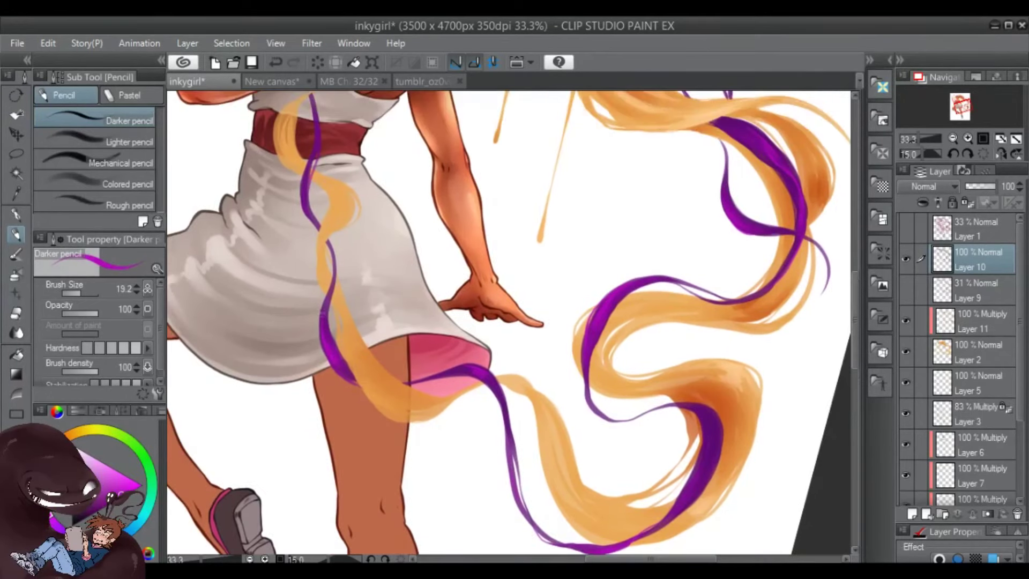
scroll(511, 325, "up", 5)
left_click(136, 454)
mouse_move(354, 242)
left_mouse_down()
mouse_move(328, 244)
mouse_move(347, 285)
left_mouse_up()
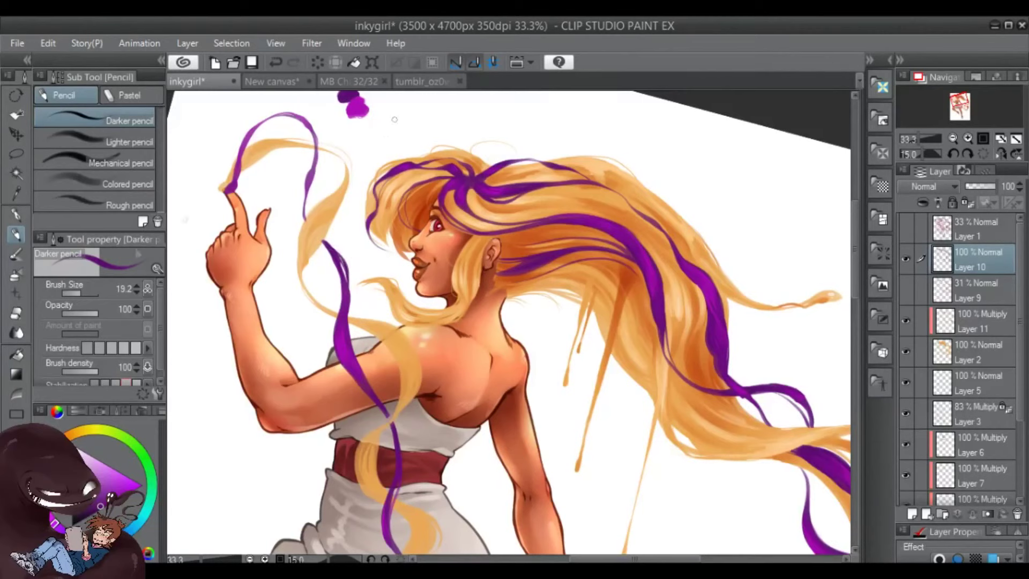
left_click_drag(248, 144, 310, 130)
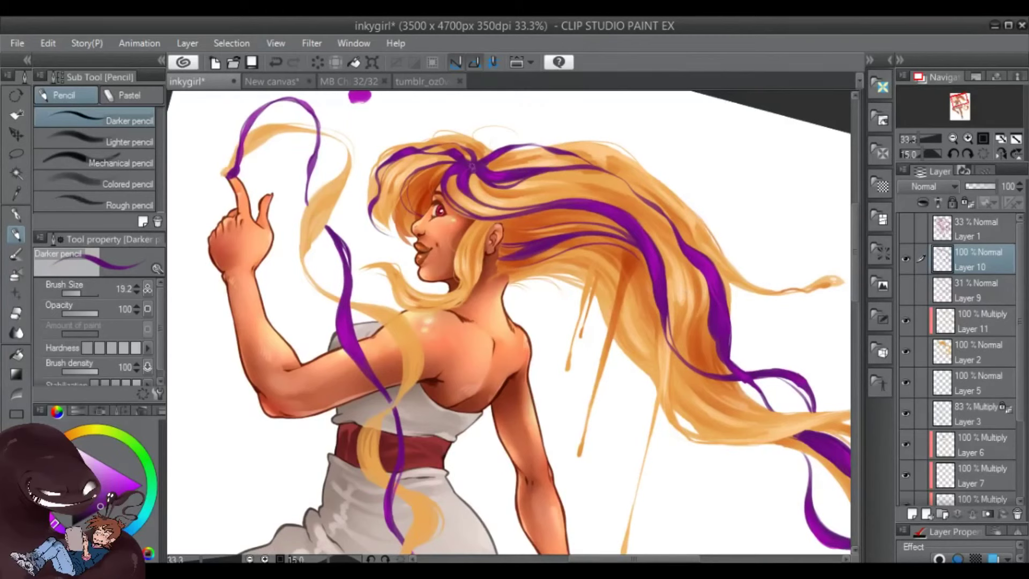
Paint two long purple drips hanging from the thick middle streak on Layer 10 with the Opaque watercolor brush at 15.6
key("p")
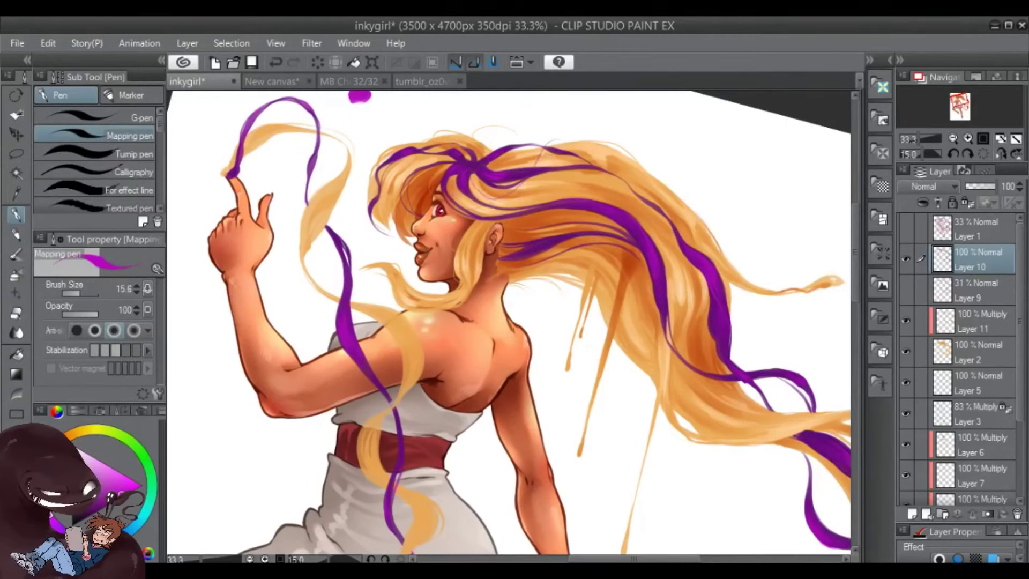
left_click_drag(555, 141, 566, 137)
left_click_drag(678, 365, 623, 342)
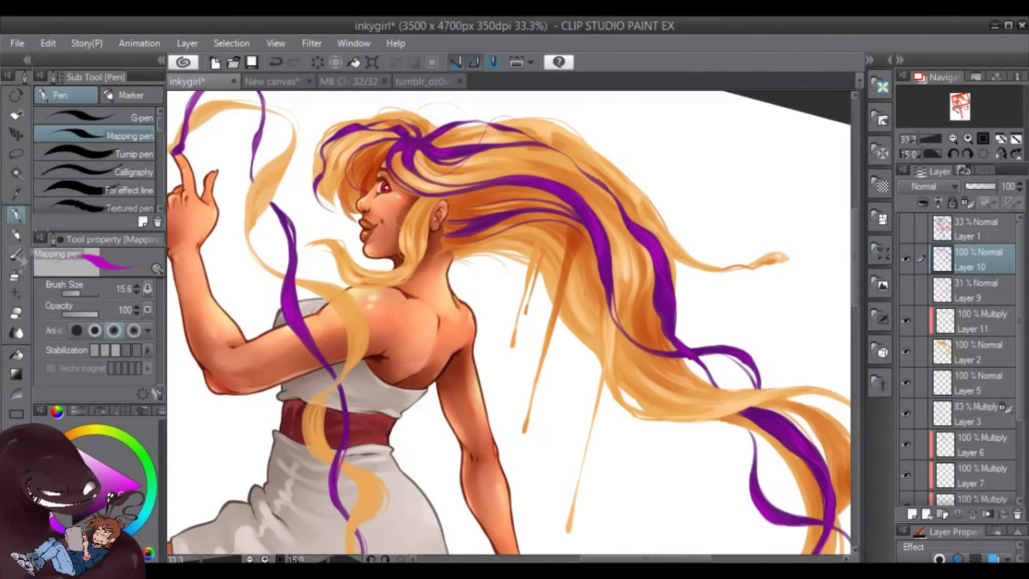
left_click(17, 255)
key("ctrl+@")
mouse_move(547, 207)
left_mouse_down()
mouse_move(551, 353)
mouse_move(553, 277)
left_mouse_up()
left_click_drag(559, 231, 557, 322)
left_click_drag(558, 262, 555, 329)
left_click_drag(555, 292, 559, 365)
left_click_drag(551, 329, 551, 371)
left_click_drag(560, 343, 560, 431)
left_click_drag(560, 365, 561, 430)
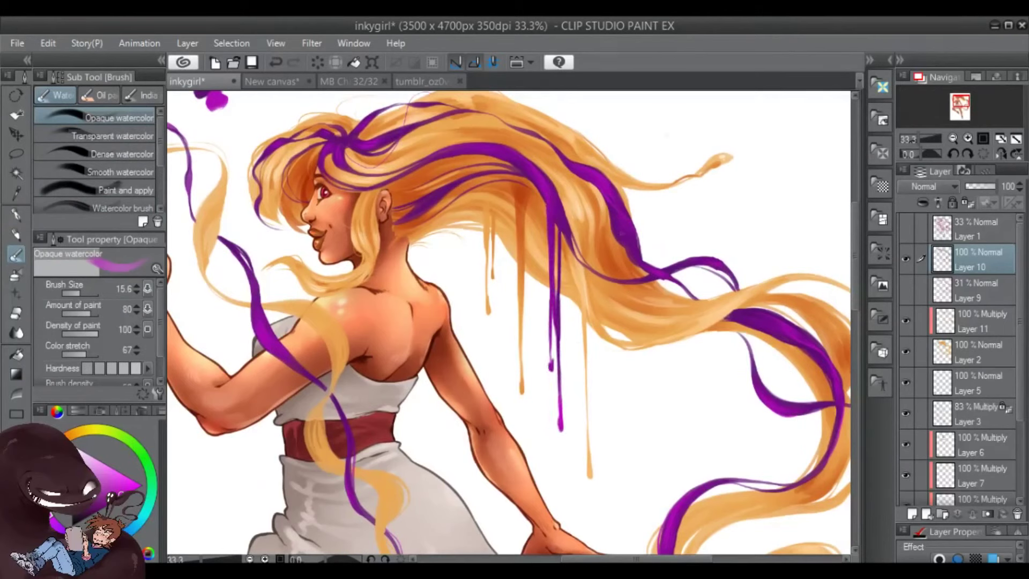
Thicken the two long purple drips and round off their ends, and save the illustration
left_click_drag(549, 291, 549, 371)
left_click_drag(560, 345, 561, 371)
left_click_drag(561, 371, 563, 433)
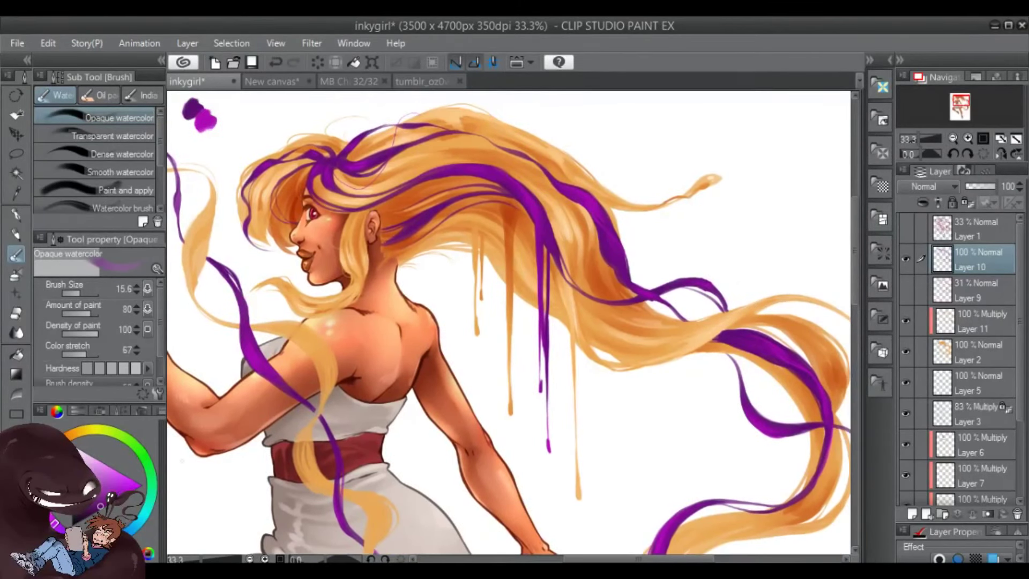
left_click_drag(541, 331, 549, 453)
key("ctrl+z")
key("ctrl+minus")
key("ctrl+s")
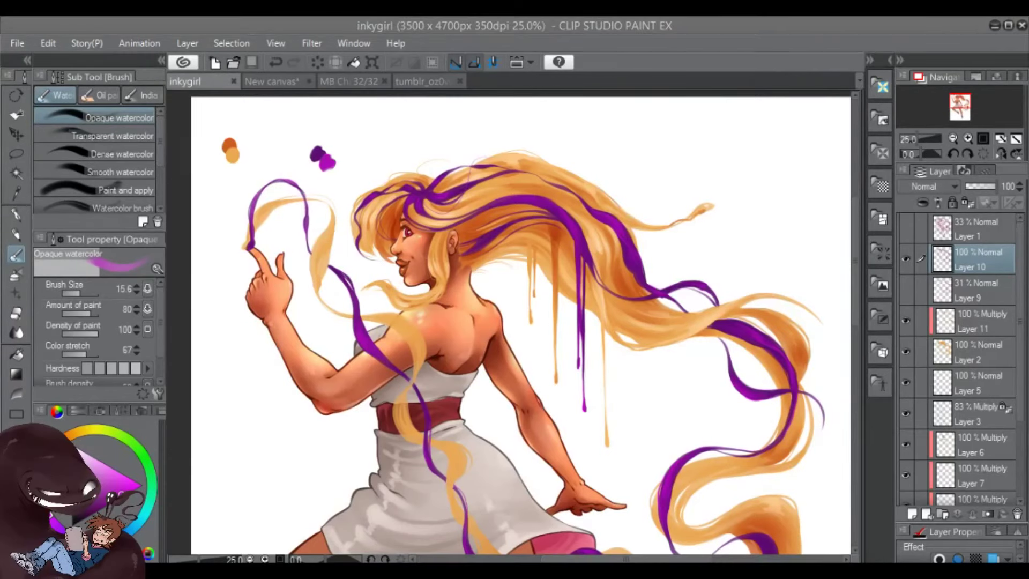
Paint a magenta drip with droplets under the outer curl's loose loop and droplets at the thin strand's tip, and save the illustration
scroll(560, 260, "up", 2)
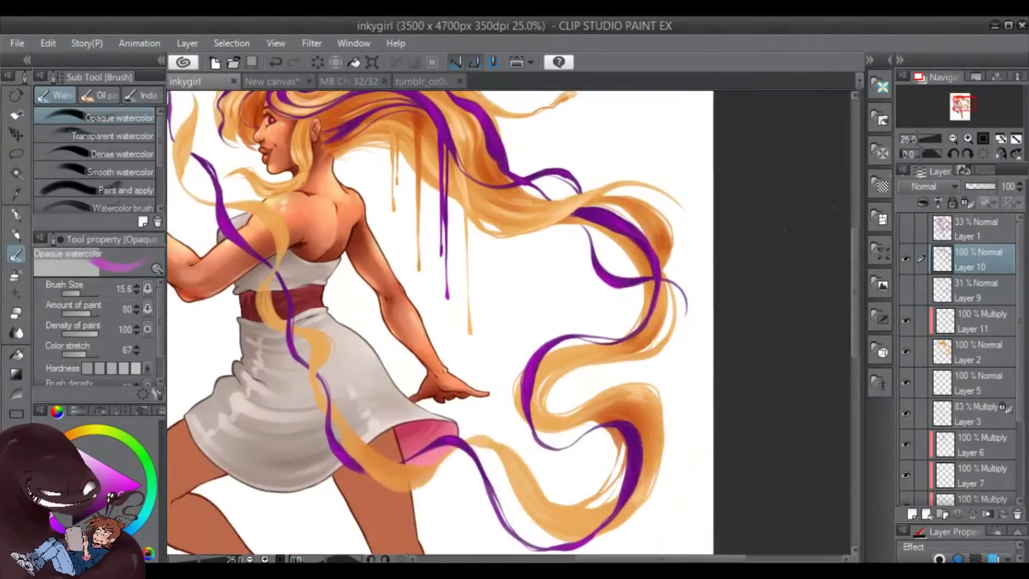
left_click_drag(557, 248, 567, 265)
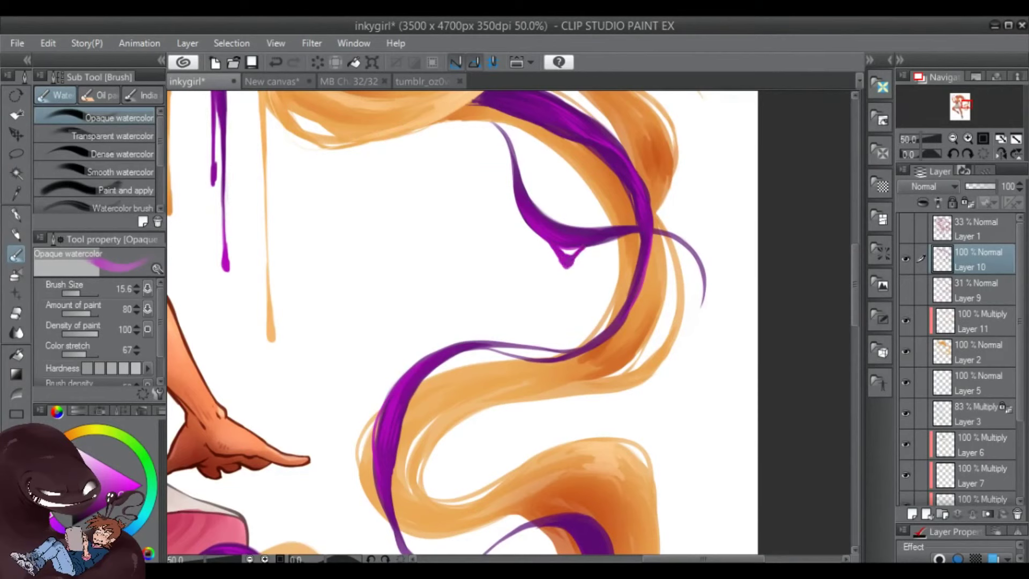
left_click_drag(647, 185, 698, 249)
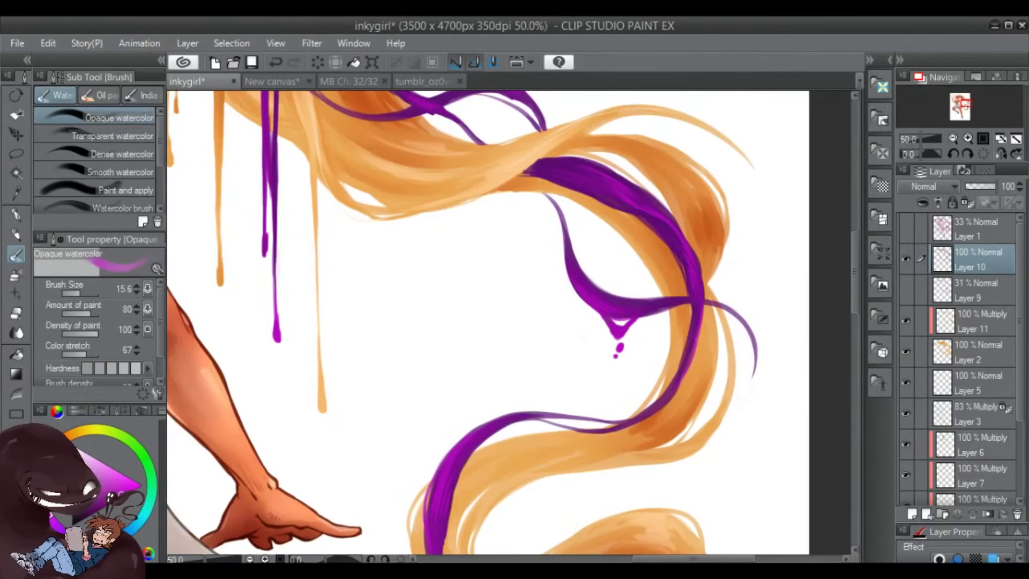
mouse_move(747, 378)
left_mouse_down()
mouse_move(814, 434)
mouse_move(813, 452)
left_mouse_up()
left_click_drag(820, 395, 818, 432)
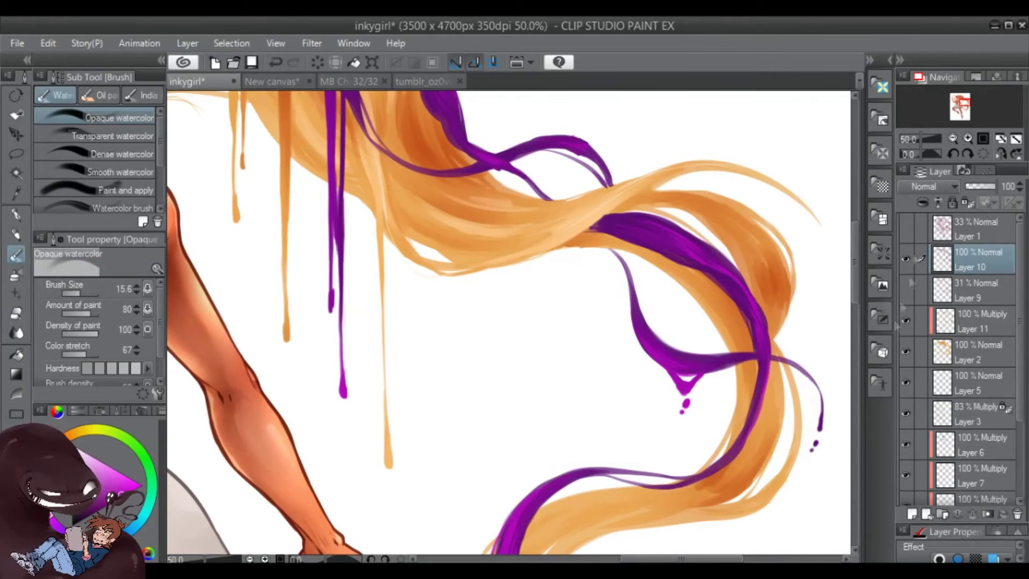
scroll(784, 366, "down", 2)
key("ctrl+s")
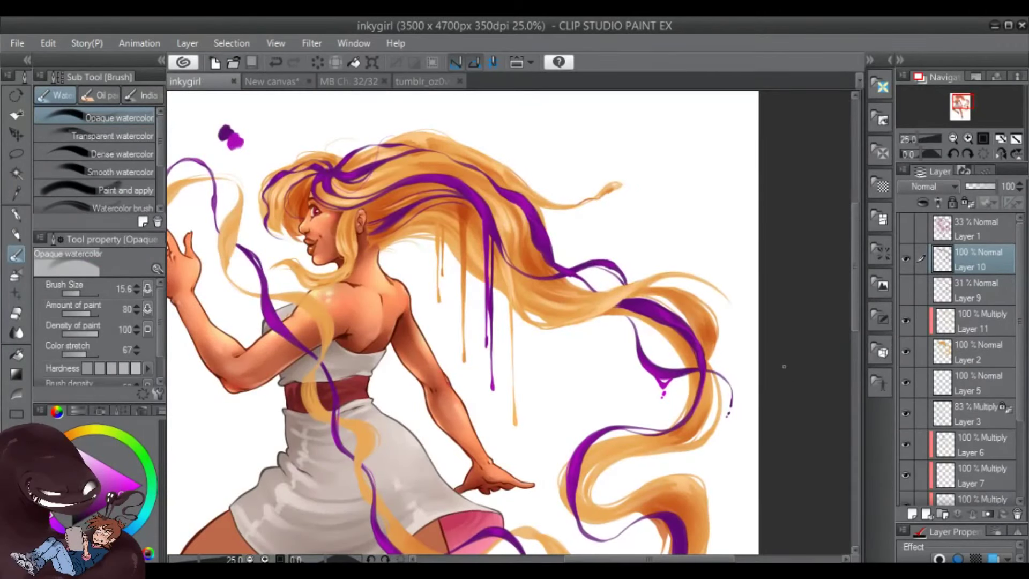
Paint a short purple drip from the streak behind the ear and a thin one down the forehead with Opaque watercolor
scroll(703, 322, "down", 2)
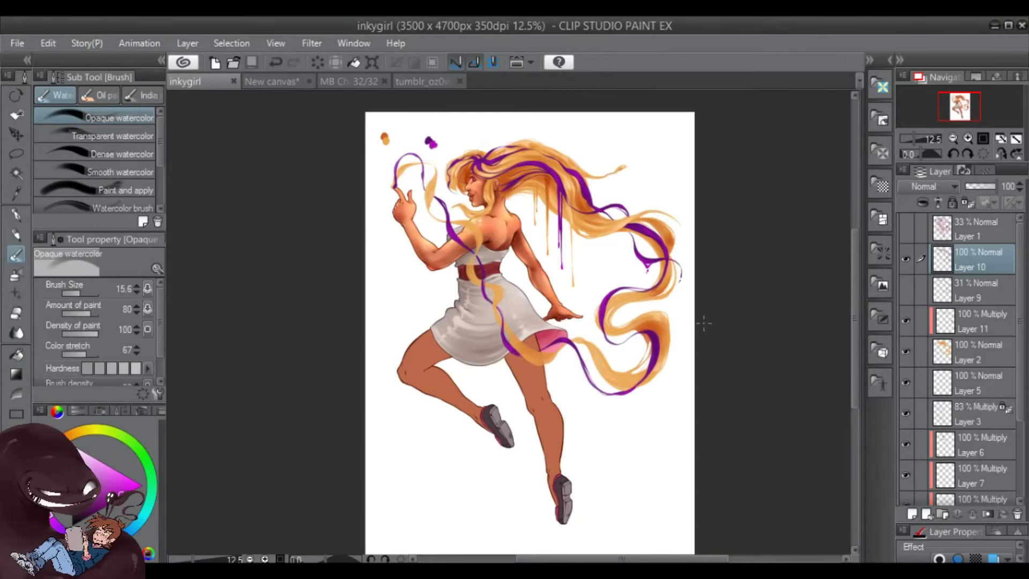
scroll(663, 250, "up", 4)
left_click_drag(662, 250, 666, 368)
left_click_drag(536, 268, 643, 333)
left_click_drag(406, 257, 396, 330)
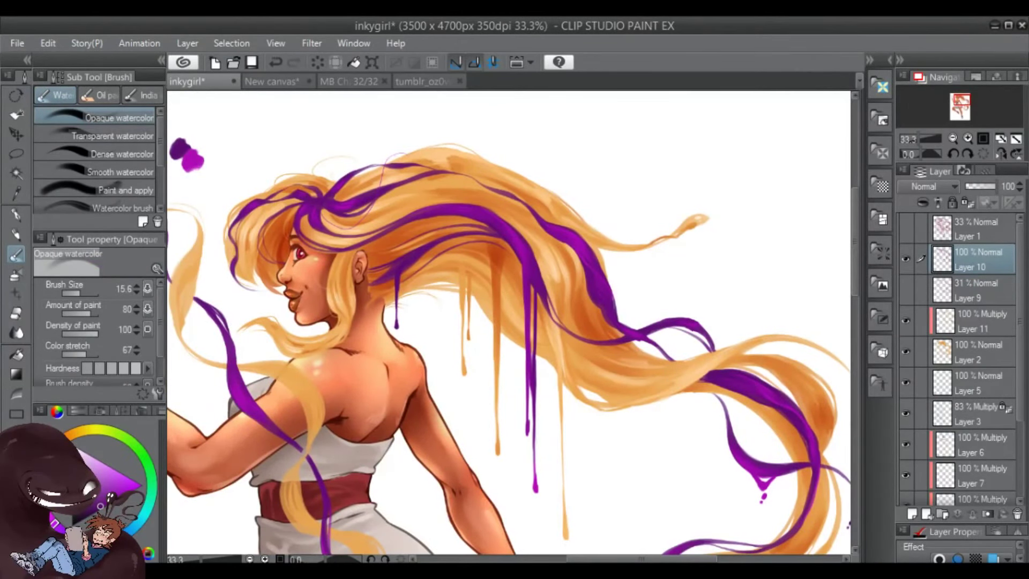
left_click_drag(673, 336, 706, 326)
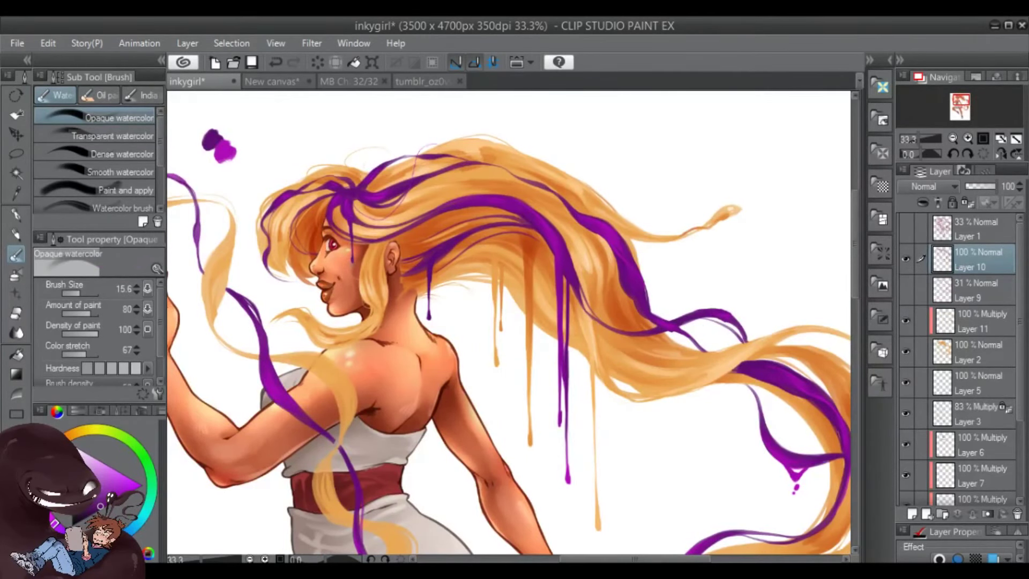
left_click_drag(419, 445, 494, 455)
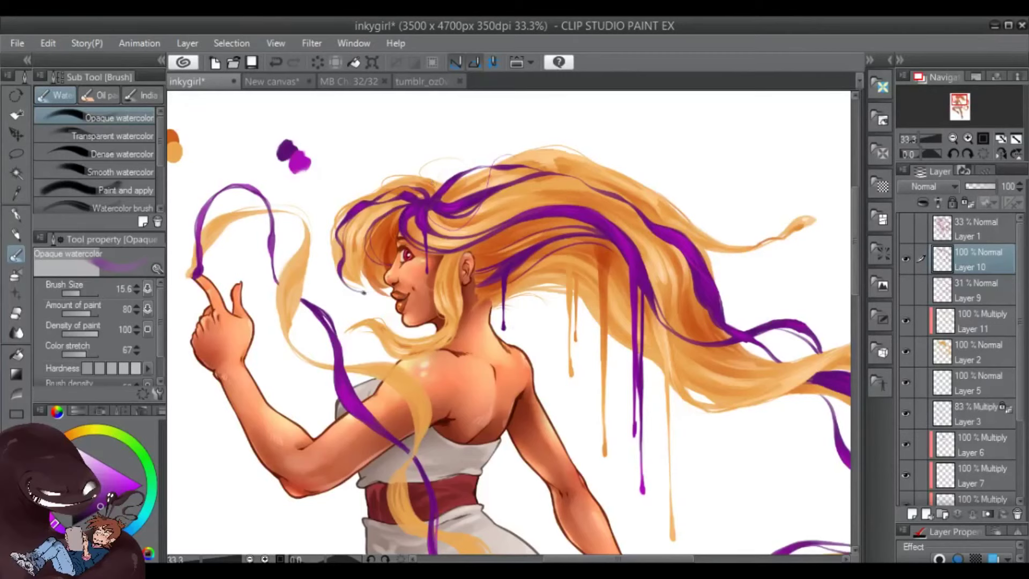
Add a small drop at the front lock's tip and a long purple drip where the trailing strands cross, using Opaque watercolor at 10.4
left_click_drag(394, 327, 351, 287)
left_click_drag(366, 295, 166, 200)
left_click_drag(547, 248, 552, 358)
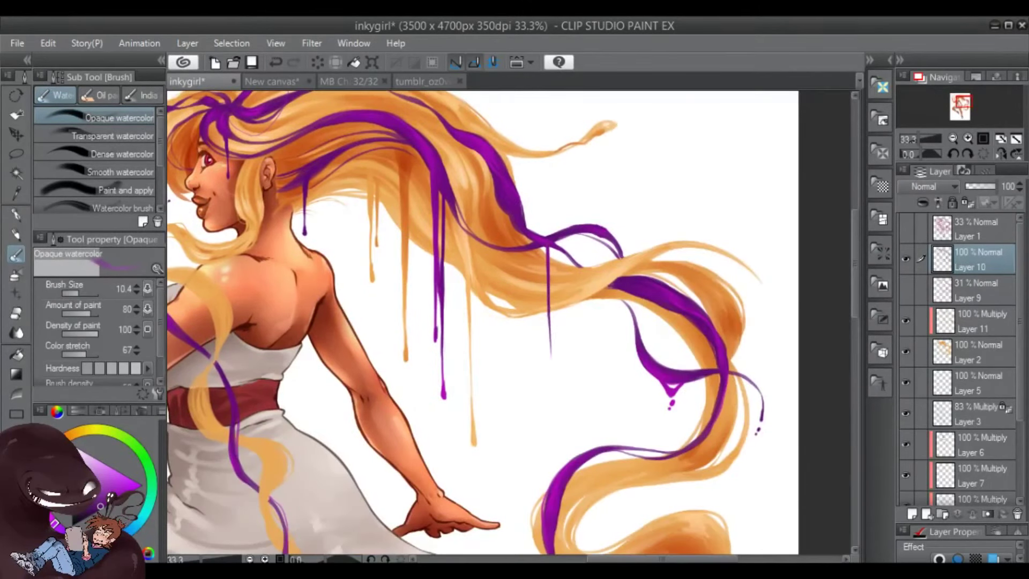
left_click_drag(550, 243, 551, 375)
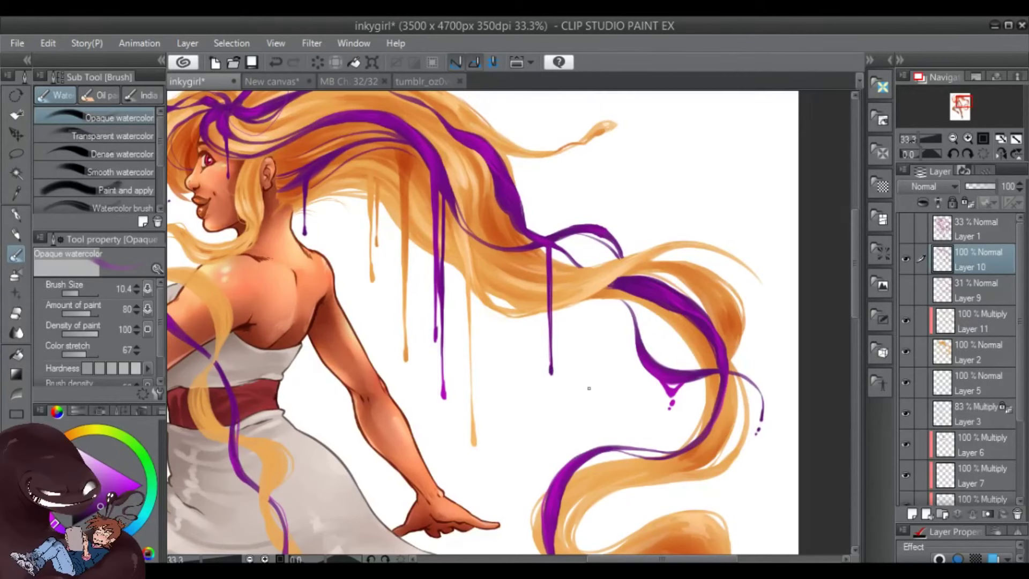
Paint a long purple drip hanging from the forked streak beside the raised arm, using Opaque watercolor at size 12.8
left_click_drag(650, 243, 754, 420)
left_click_drag(714, 455, 725, 335)
left_click(327, 241, "alt")
key("bracketright")
left_click_drag(325, 239, 331, 369)
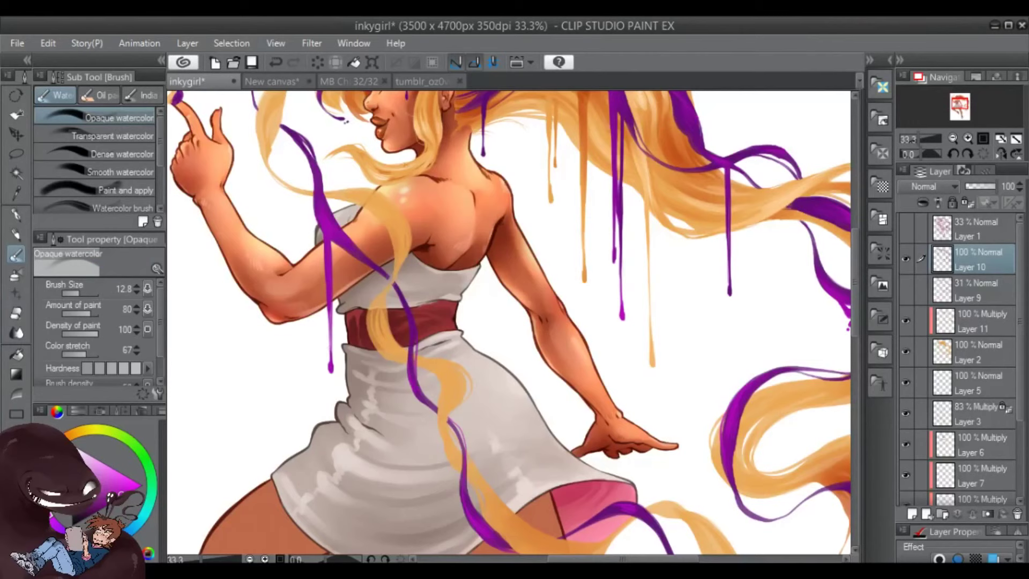
scroll(283, 297, "down", 1)
left_click_drag(696, 345, 712, 393)
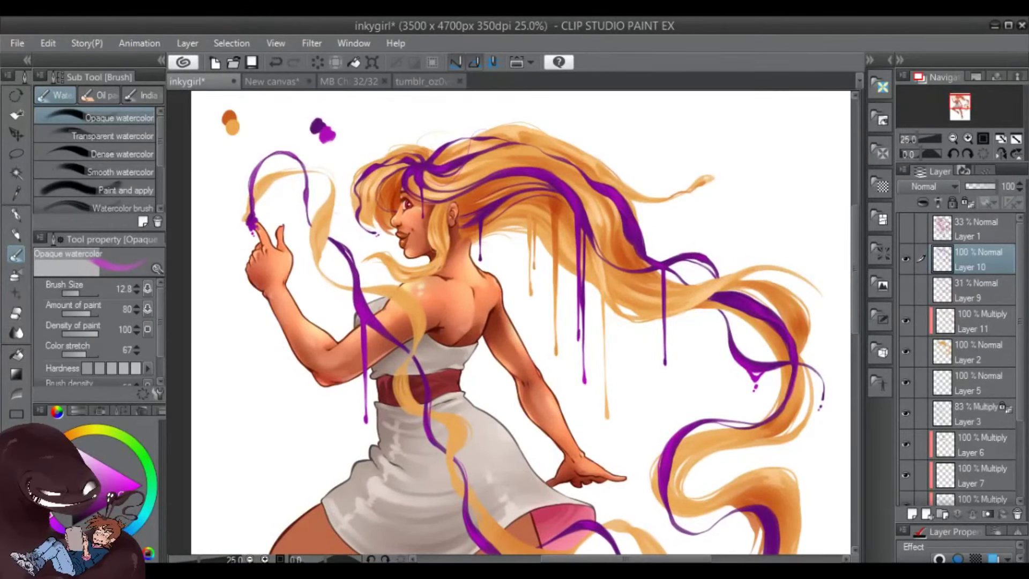
Paint a long purple drip from the strand at the skirt's hem and thicken its lower end with Opaque watercolor
scroll(381, 243, "up", 3)
left_click_drag(381, 244, 703, 358)
left_click_drag(95, 293, 94, 284)
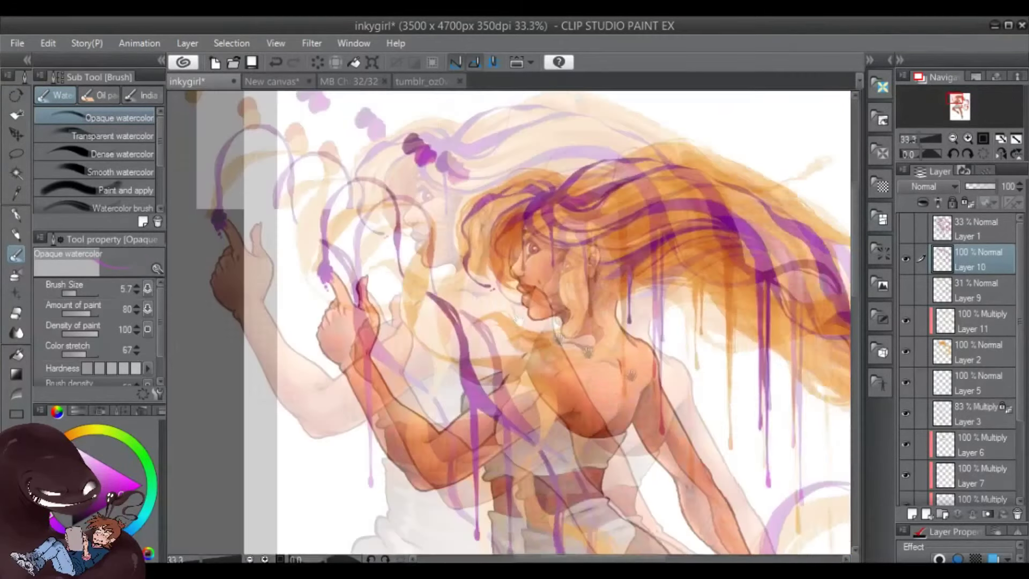
left_click_drag(719, 483, 719, 252)
left_click_drag(644, 482, 563, 388)
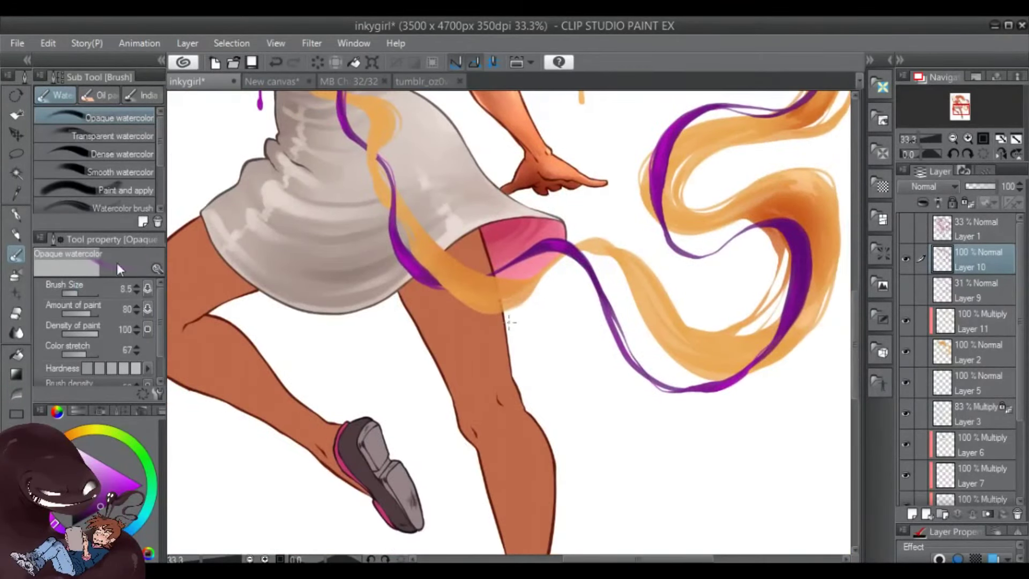
left_click_drag(423, 284, 435, 414)
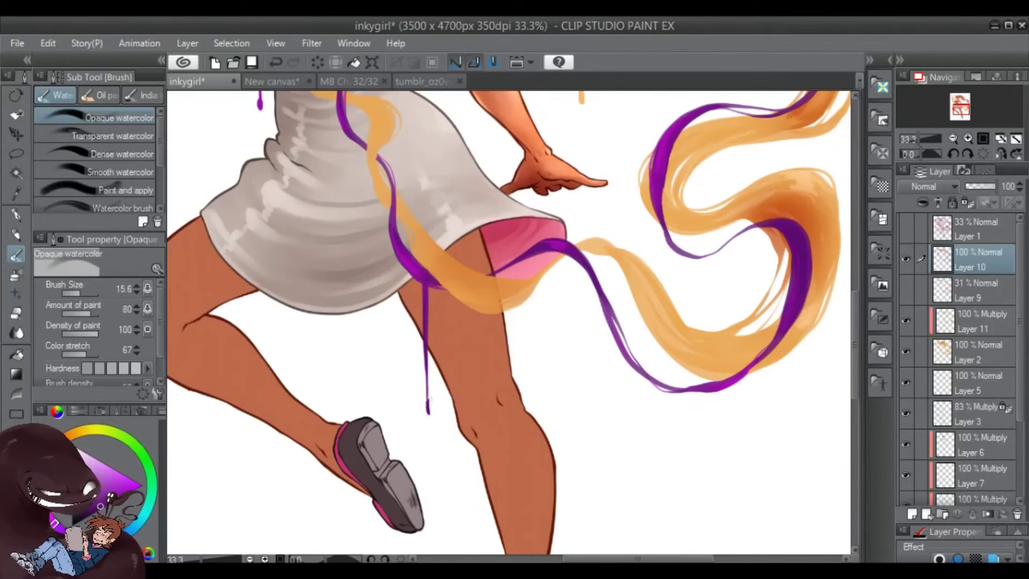
left_click_drag(427, 365, 428, 414)
Paint one long and one short purple drip inside the lowest hair curl at size 15.6, and save the illustration
key("ctrl+minus")
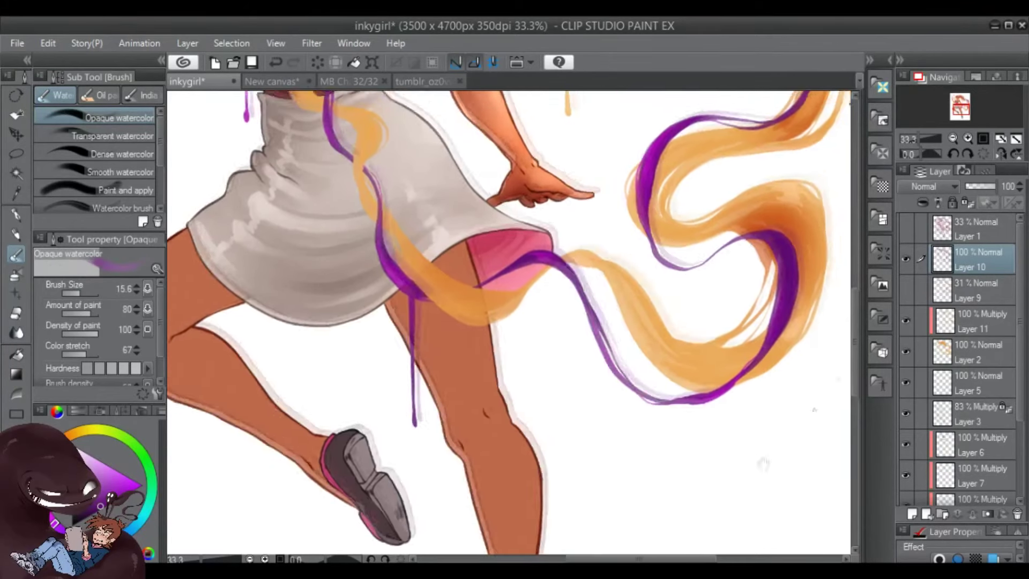
left_click_drag(678, 349, 678, 419)
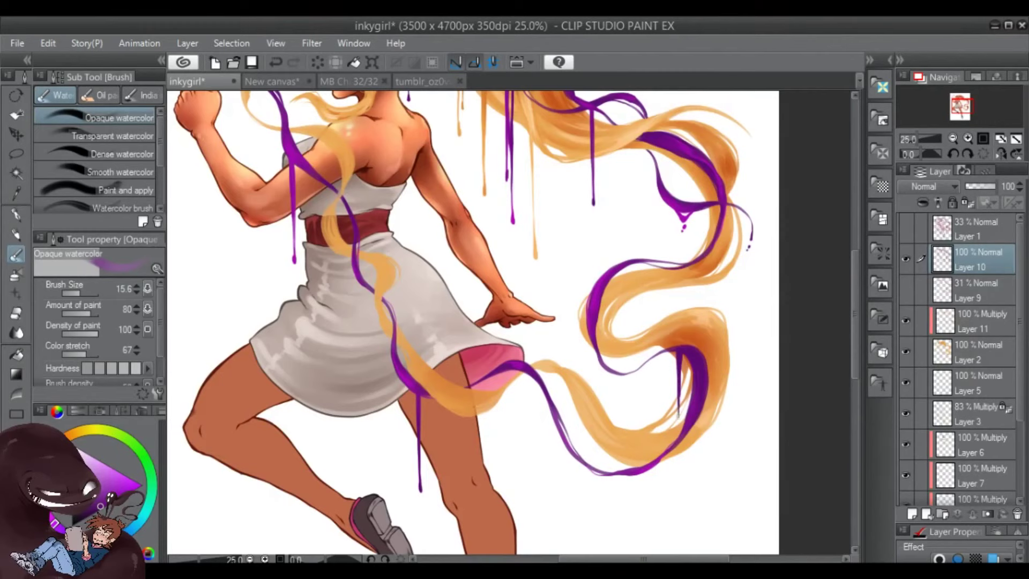
key("ctrl+plus")
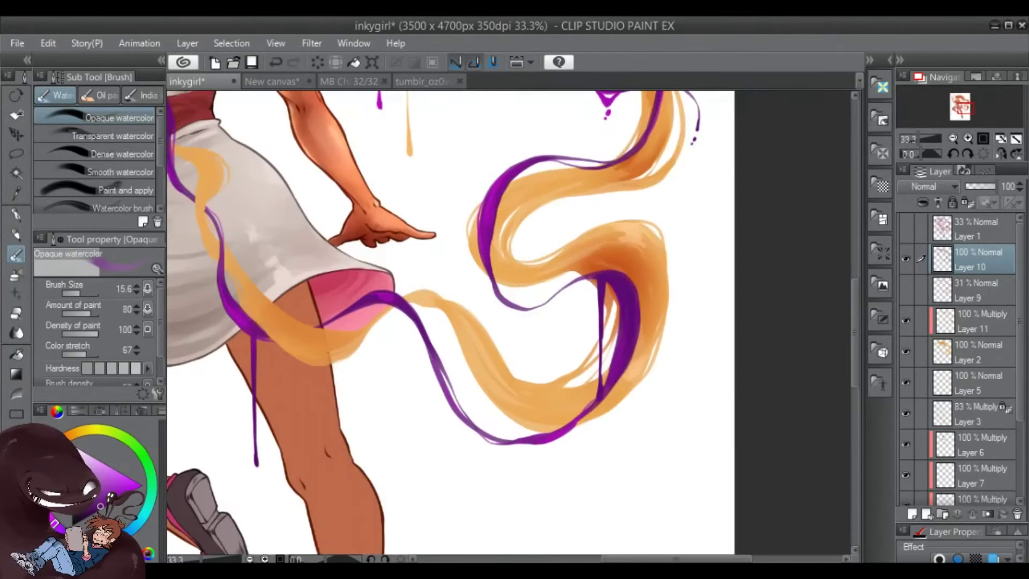
left_click_drag(593, 314, 593, 329)
key("c")
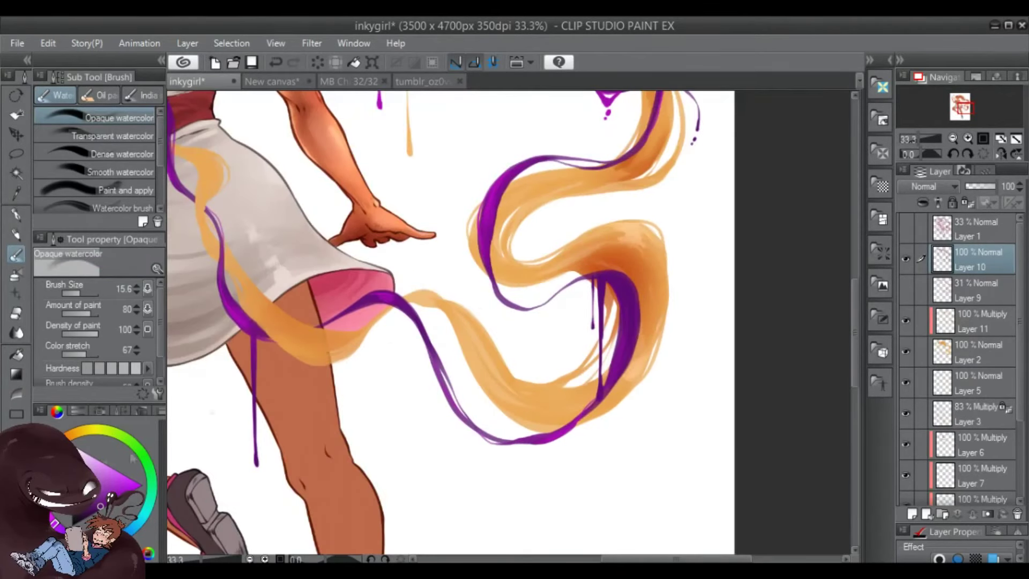
key("ctrl+minus")
key("ctrl+minus")
key("ctrl+minus")
key("ctrl+s")
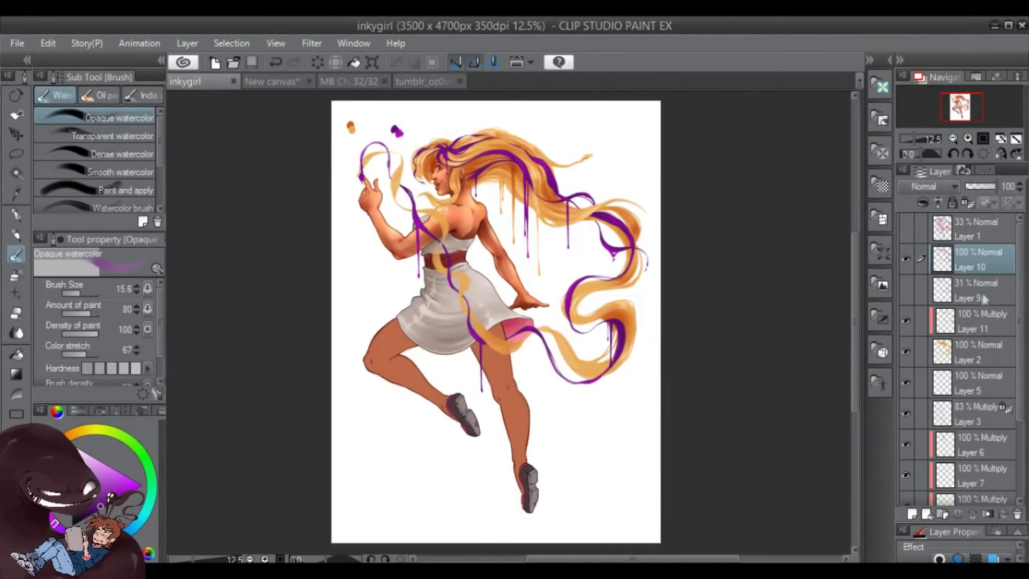
Paint a long orange drip and a thinner one beside it under the trailing golden hair on Layer 2
key("ctrl+plus")
key("ctrl+plus")
key("ctrl+plus")
left_click_drag(536, 332, 106, 128)
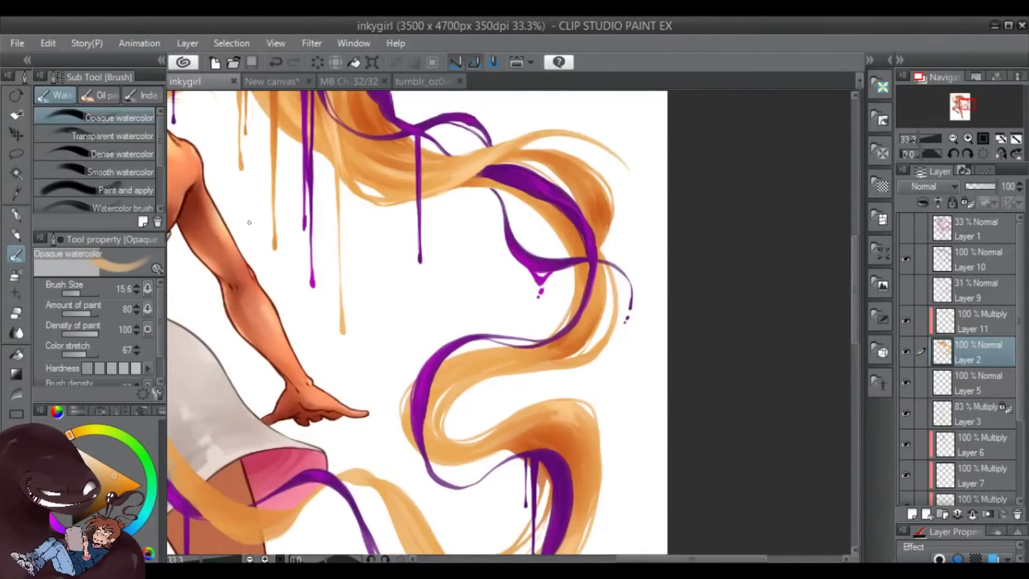
left_click_drag(470, 187, 472, 293)
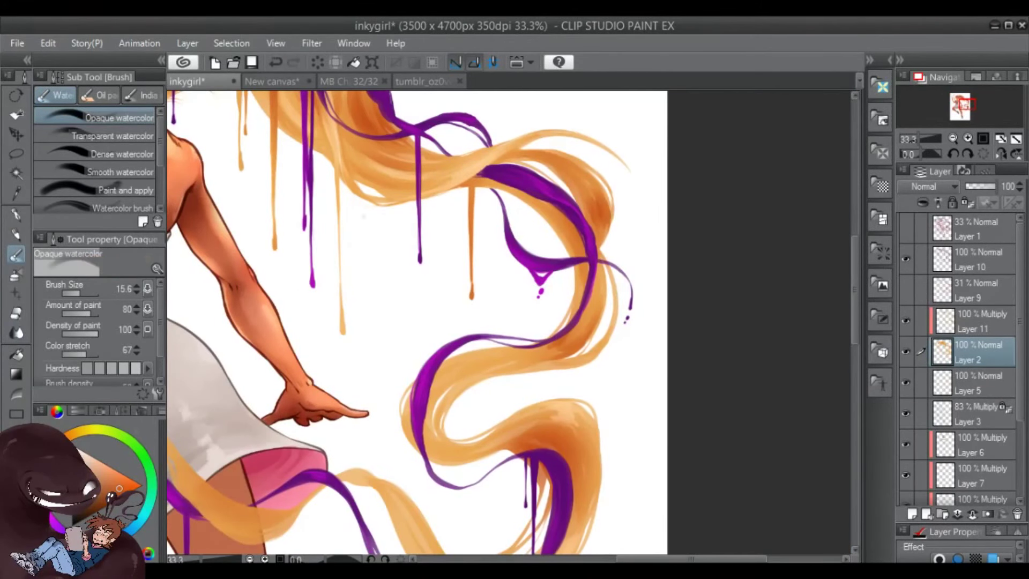
left_click(79, 294)
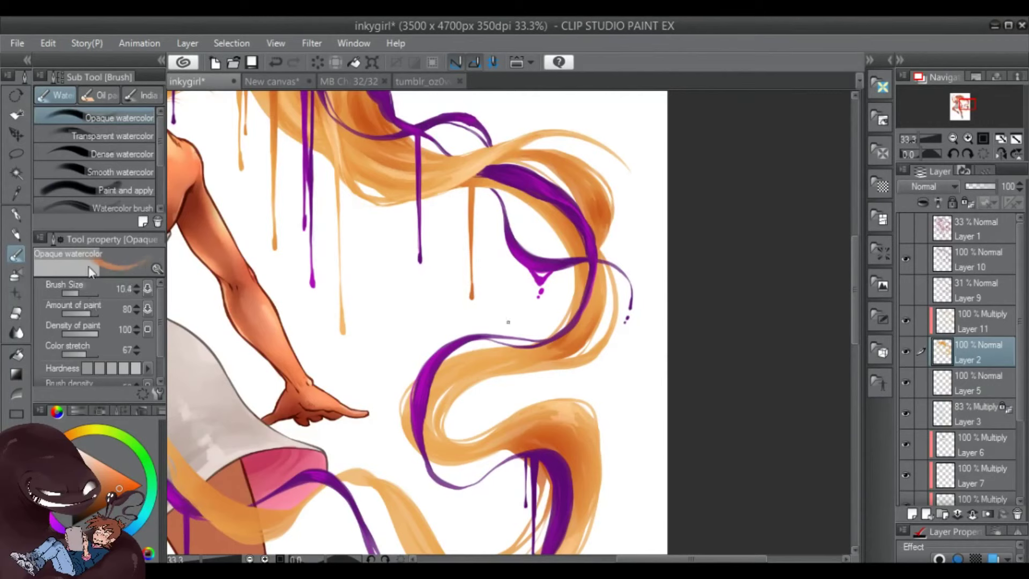
scroll(770, 324, "down", 2)
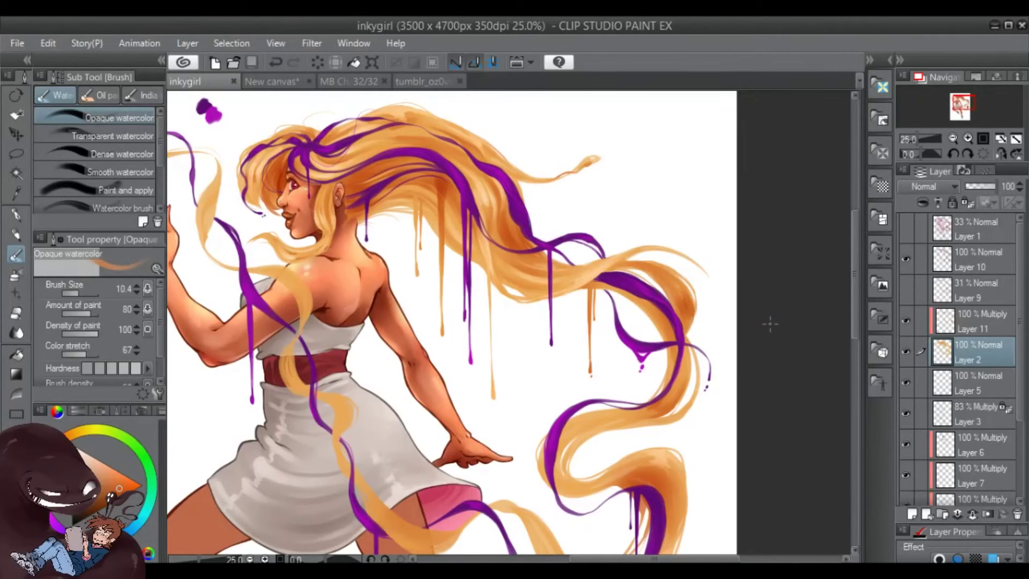
Set the Opaque watercolor size to 12.8 and lock the transparent pixels of Layer 2
scroll(508, 321, "up", 1)
left_click(80, 294)
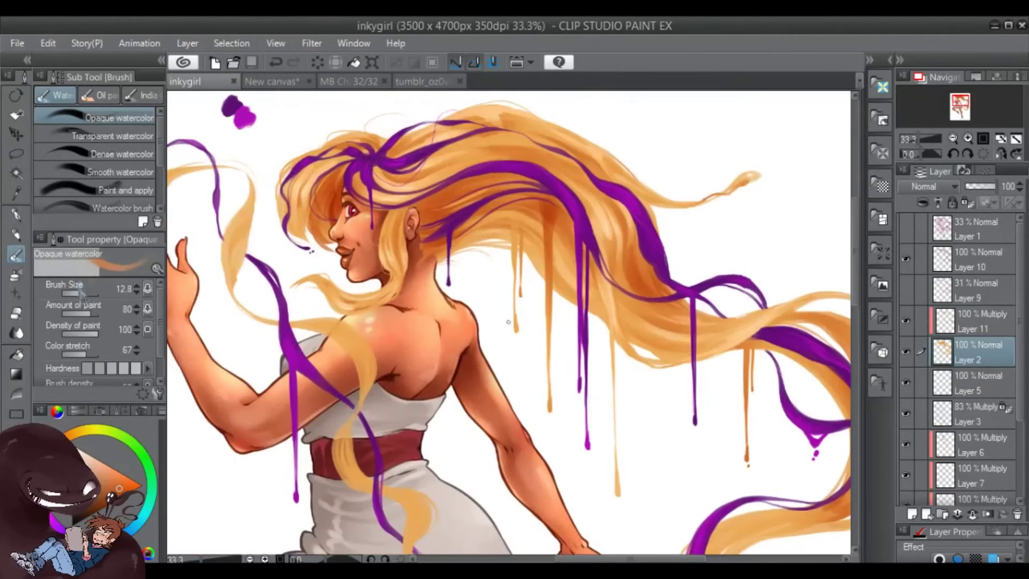
left_click(967, 202)
scroll(444, 268, "down", 1)
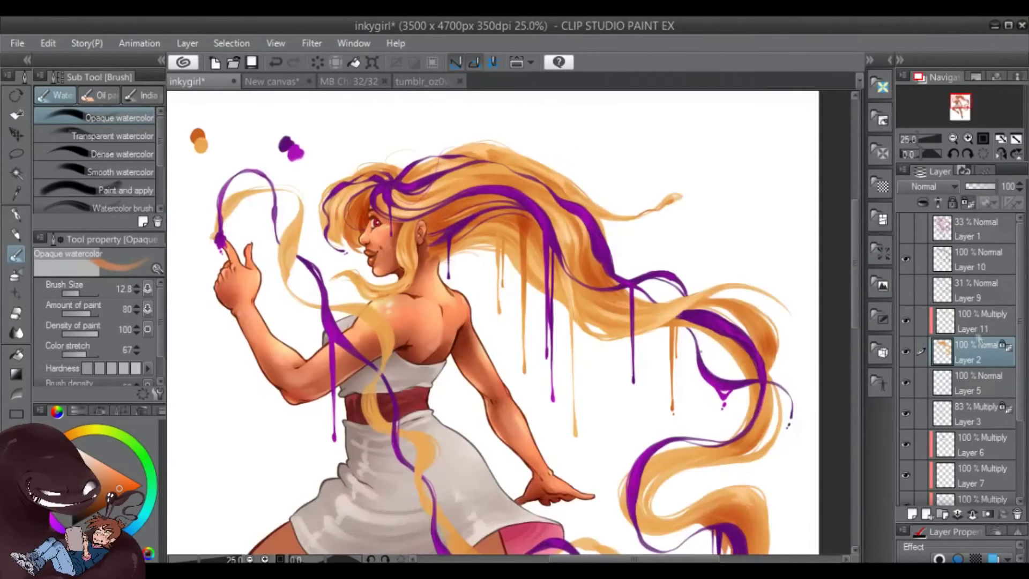
left_click(981, 321)
left_click(16, 274)
key("bracketleft")
key("bracketleft")
key("bracketleft")
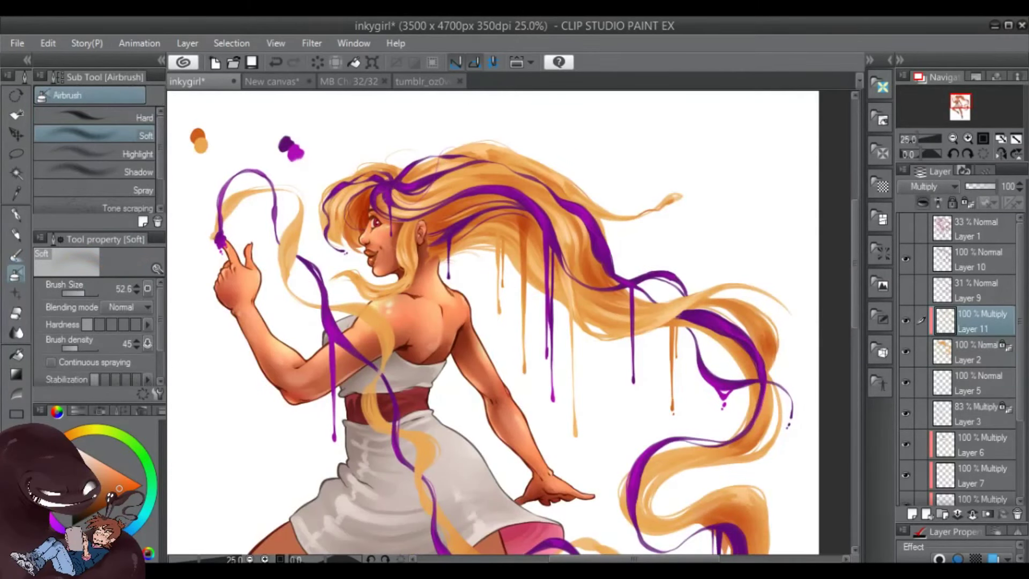
left_click(16, 235)
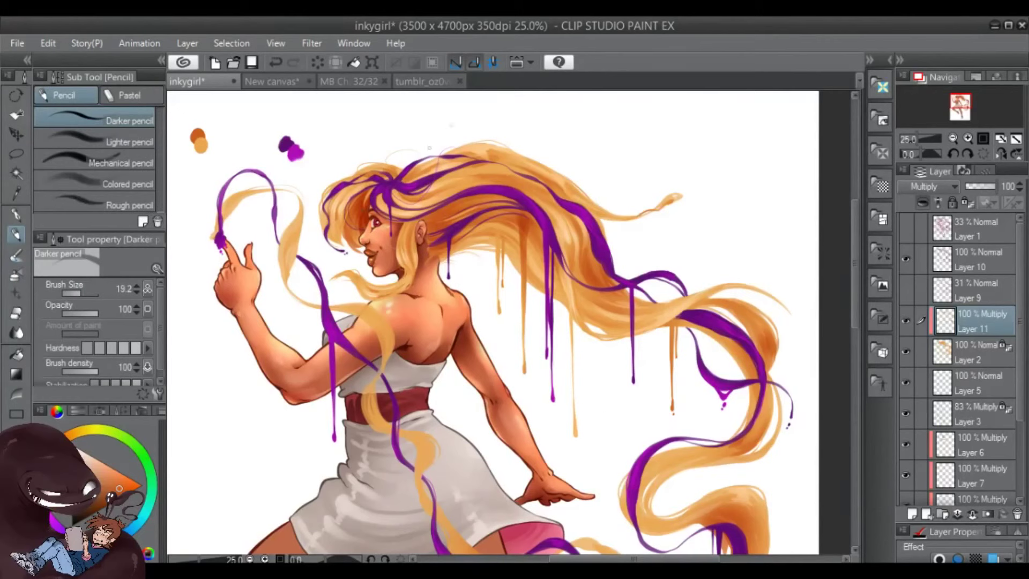
Save the illustration, and shade the golden strand crossing the skirt and thigh in orange on Layer 2 with Opaque watercolor
left_click_drag(650, 457, 618, 401)
key("ctrl+s")
left_click_drag(185, 339, 242, 199)
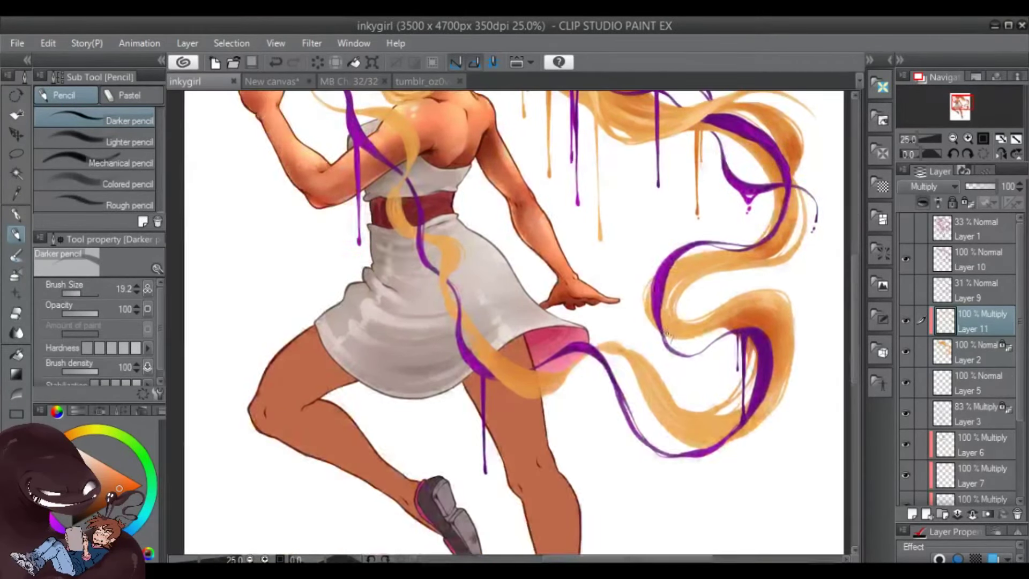
key("alt+bracketleft")
key("b")
left_click_drag(512, 381, 536, 373)
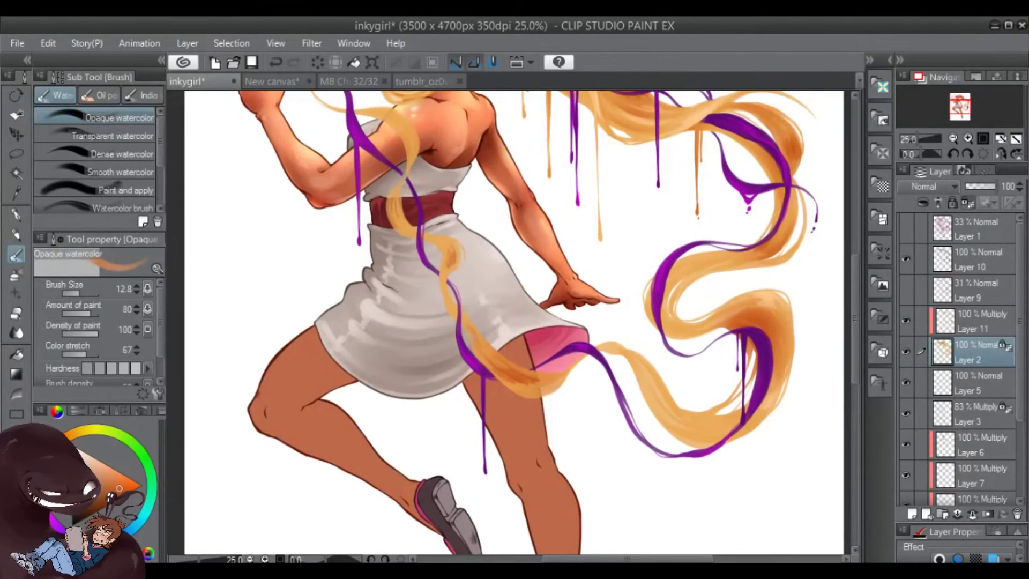
key("minus")
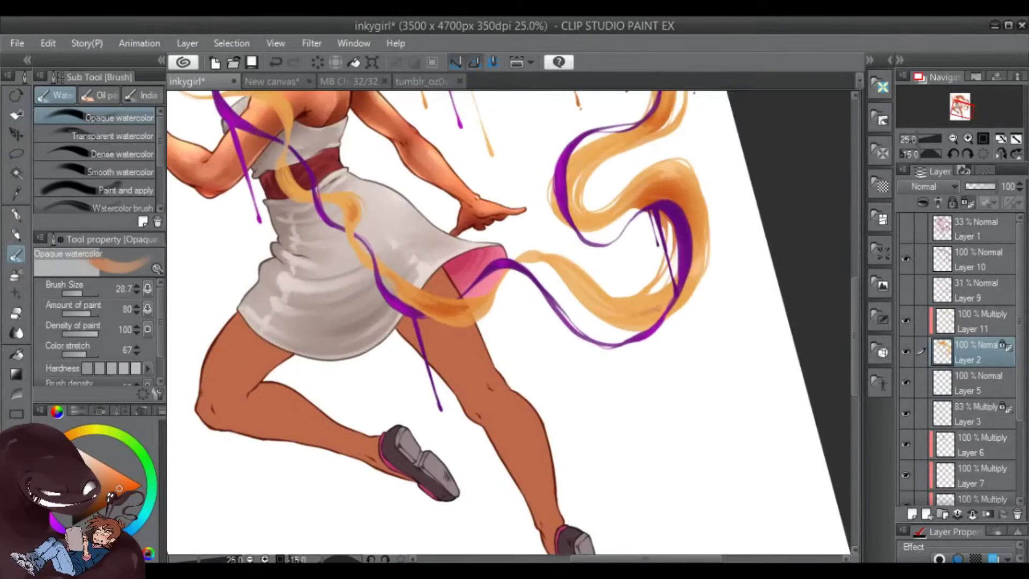
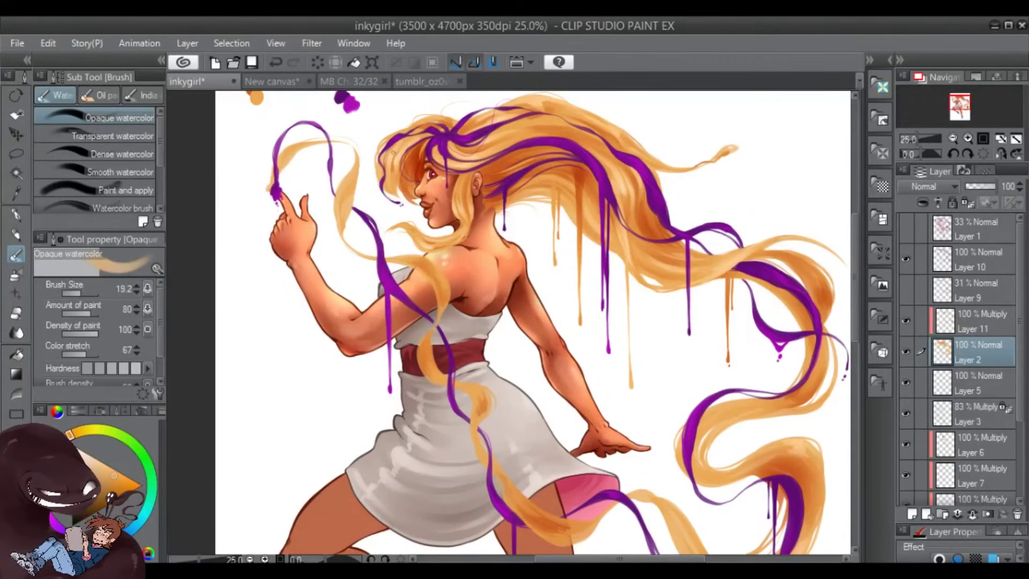
Draw light highlight strokes along the golden ribbon strand near the raised hand, using the Darker pencil at 19.2
key("ctrl+plus")
key("p")
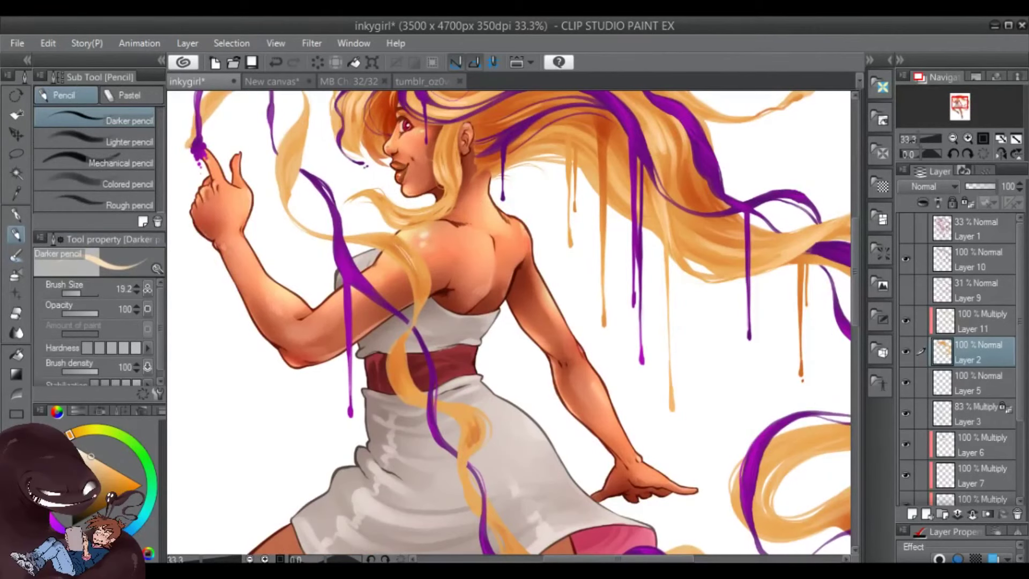
mouse_move(445, 279)
left_mouse_down()
mouse_move(520, 330)
mouse_move(595, 407)
left_mouse_up()
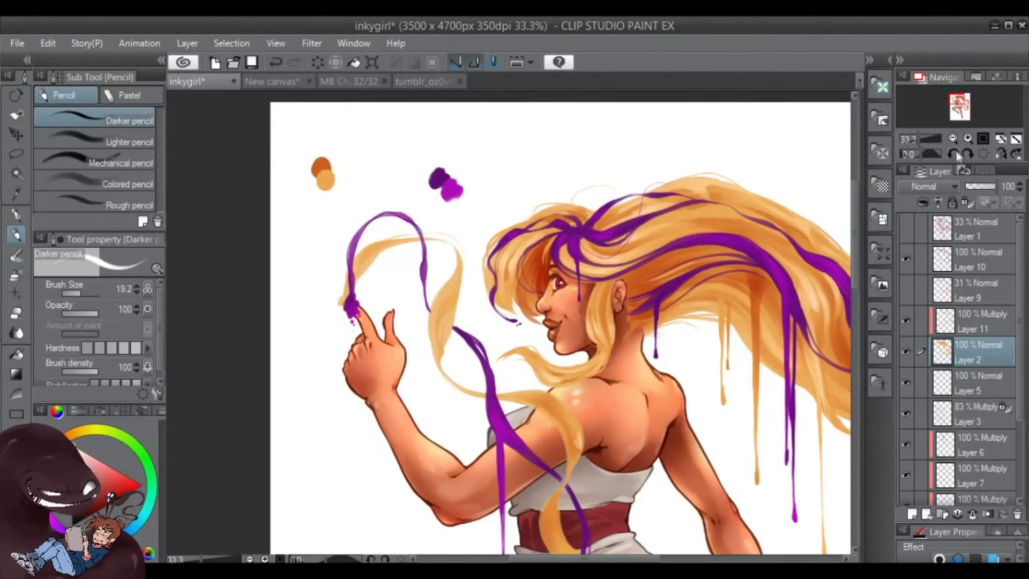
left_click(955, 153)
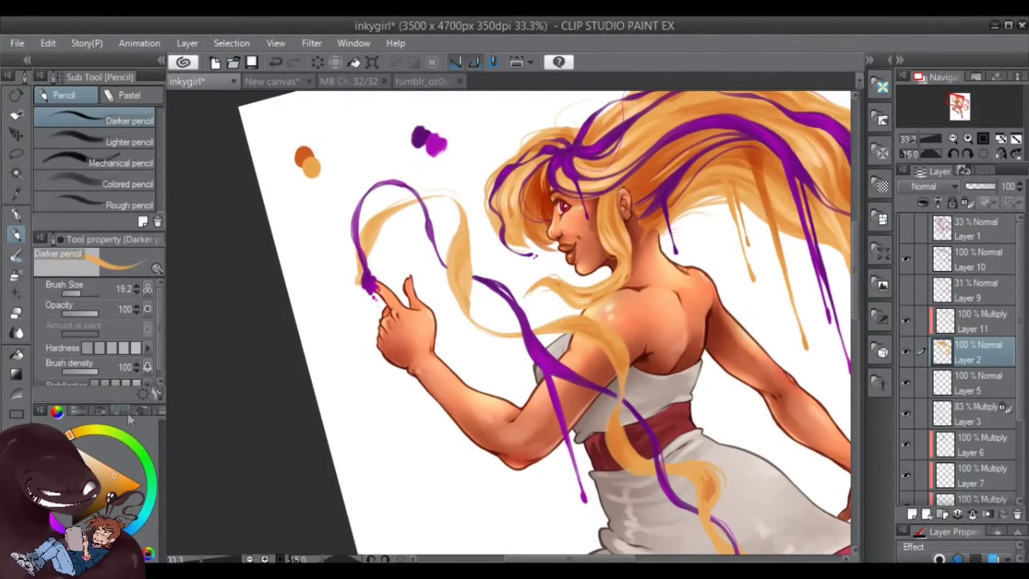
left_click(467, 281, "alt")
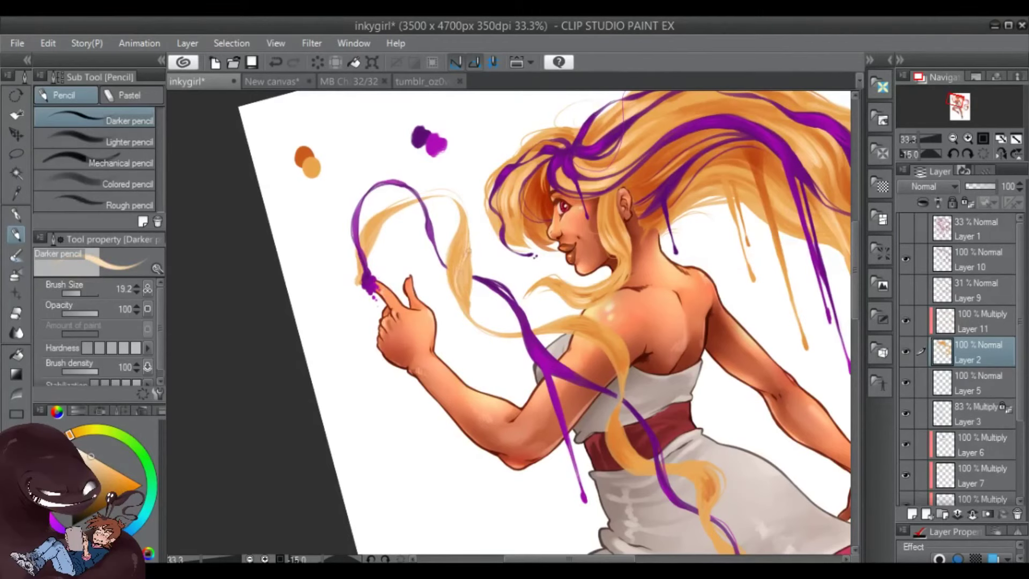
left_click_drag(715, 340, 581, 281)
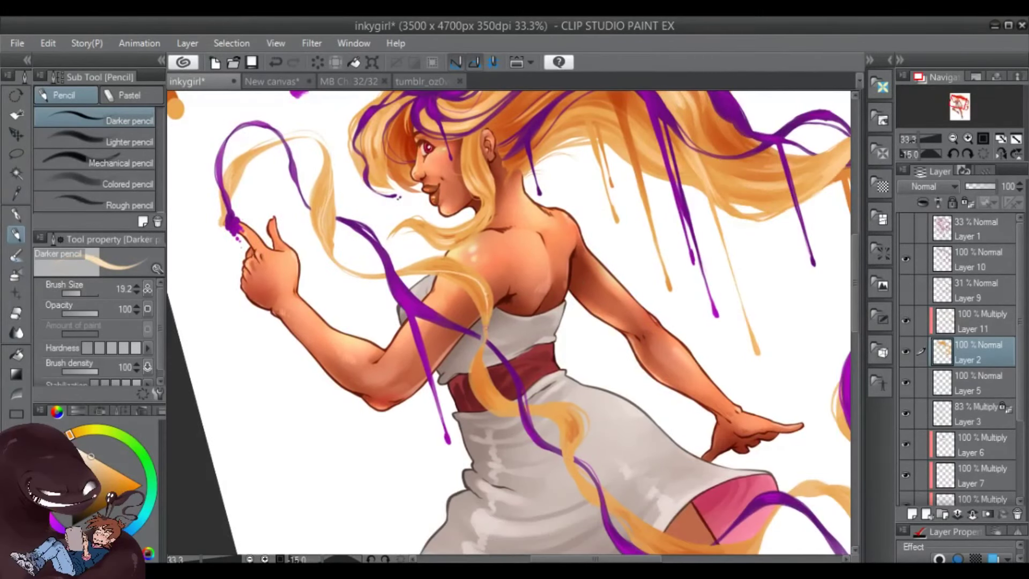
key("ctrl+z")
left_click_drag(509, 322, 450, 247)
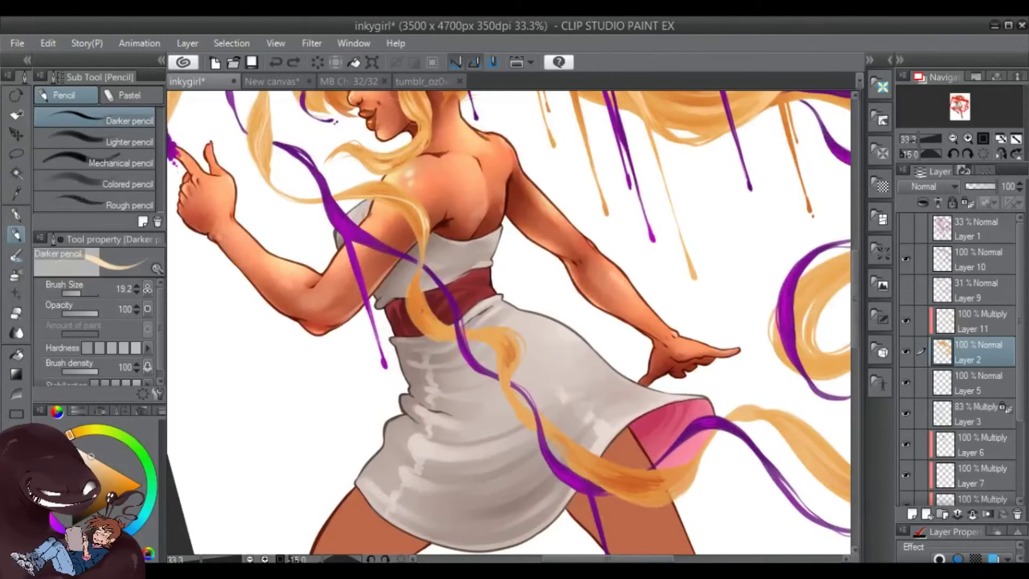
scroll(711, 406, "down", 3)
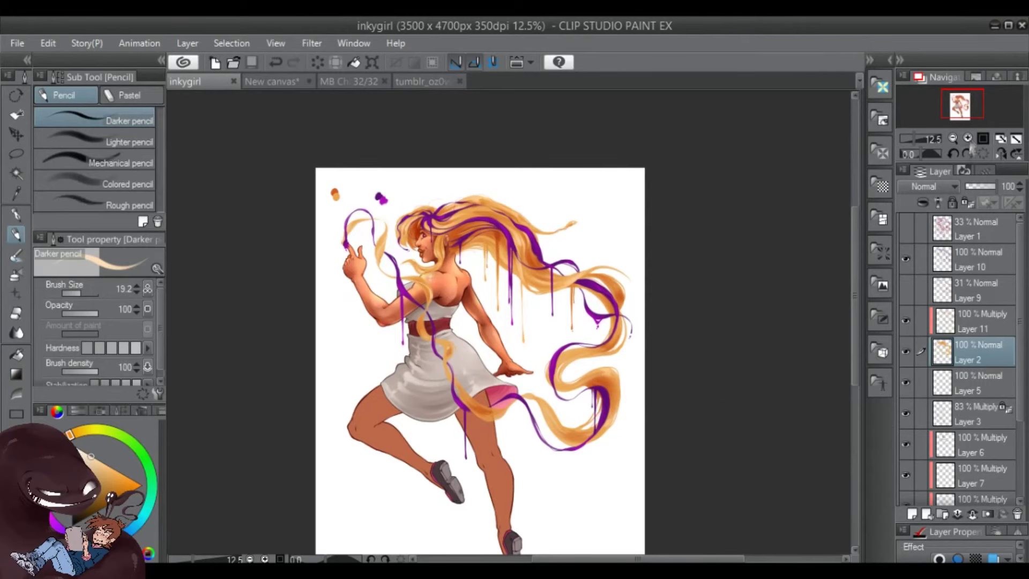
Shade the straight leg's thigh below the hem on Layer 4 with Transparent watercolor at size 118.1
scroll(446, 247, "up", 2)
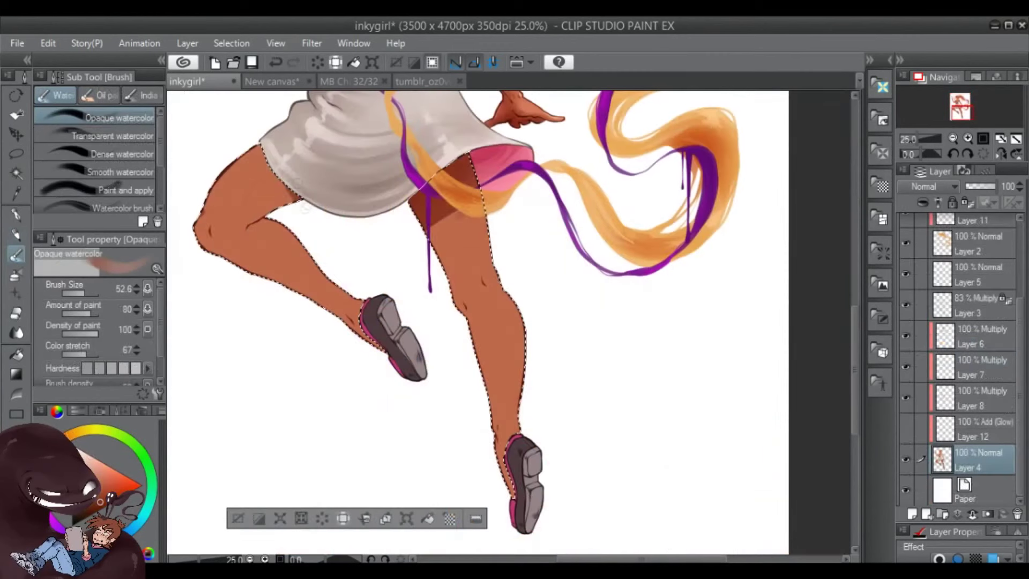
left_click(94, 136)
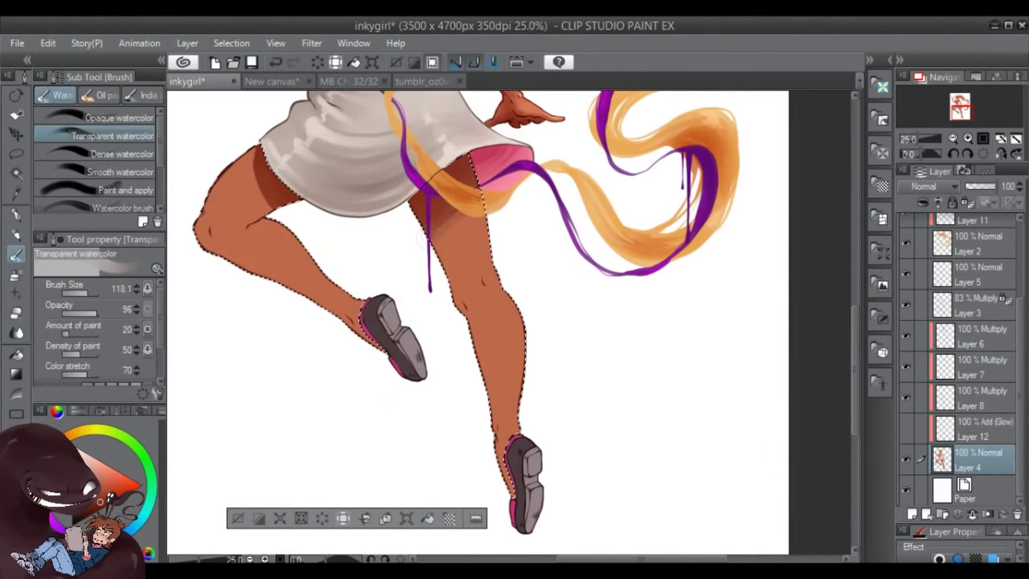
left_click_drag(439, 209, 456, 257)
mouse_move(482, 220)
left_mouse_down()
mouse_move(466, 290)
mouse_move(488, 268)
left_mouse_up()
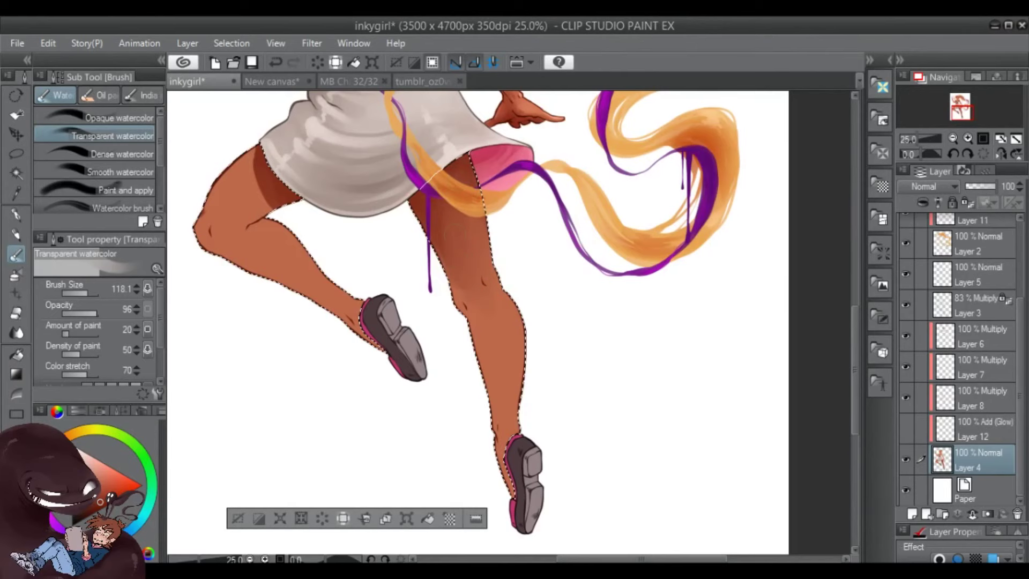
Build up soft shading along the bent leg's thigh, knee and calf within the leg selection
left_click_drag(268, 225, 364, 321)
left_click_drag(214, 214, 279, 268)
left_click_drag(375, 267, 496, 337)
left_click_drag(332, 321, 482, 423)
left_click_drag(348, 241, 472, 418)
left_click_drag(382, 257, 356, 303)
mouse_move(407, 236)
left_mouse_down()
mouse_move(386, 290)
mouse_move(391, 276)
mouse_move(351, 316)
mouse_move(370, 267)
mouse_move(340, 281)
left_mouse_up()
left_click_drag(424, 260, 442, 279)
mouse_move(571, 256)
left_mouse_down()
mouse_move(683, 333)
mouse_move(684, 312)
left_mouse_up()
mouse_move(402, 311)
left_mouse_down()
mouse_move(348, 364)
mouse_move(386, 384)
mouse_move(370, 378)
left_mouse_up()
left_click_drag(434, 330, 370, 375)
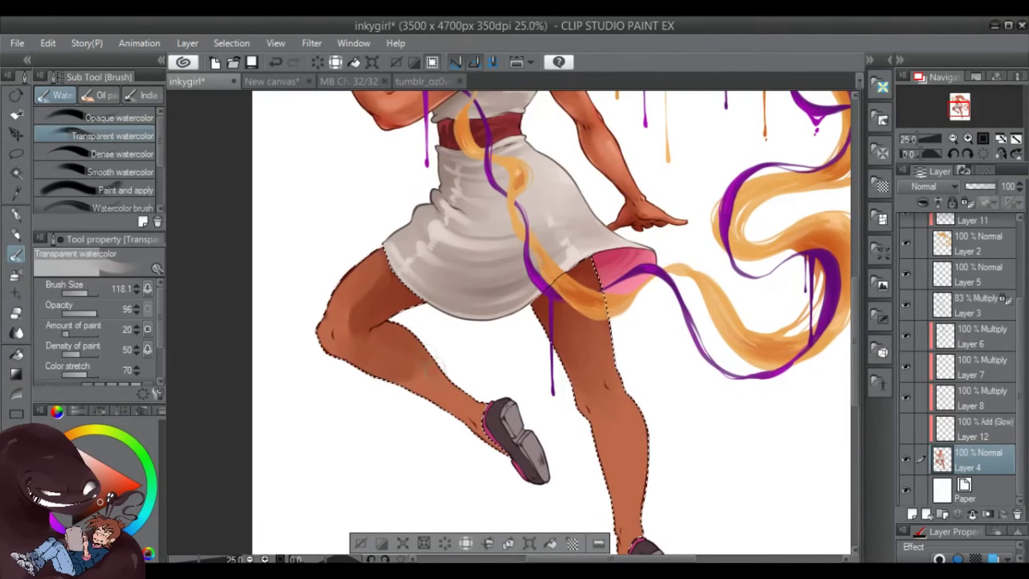
Refine the shading on the bent leg's lower calf with Transparent watercolor reduced to size 64.4
left_click_drag(461, 359, 469, 404)
left_click_drag(86, 293, 73, 293)
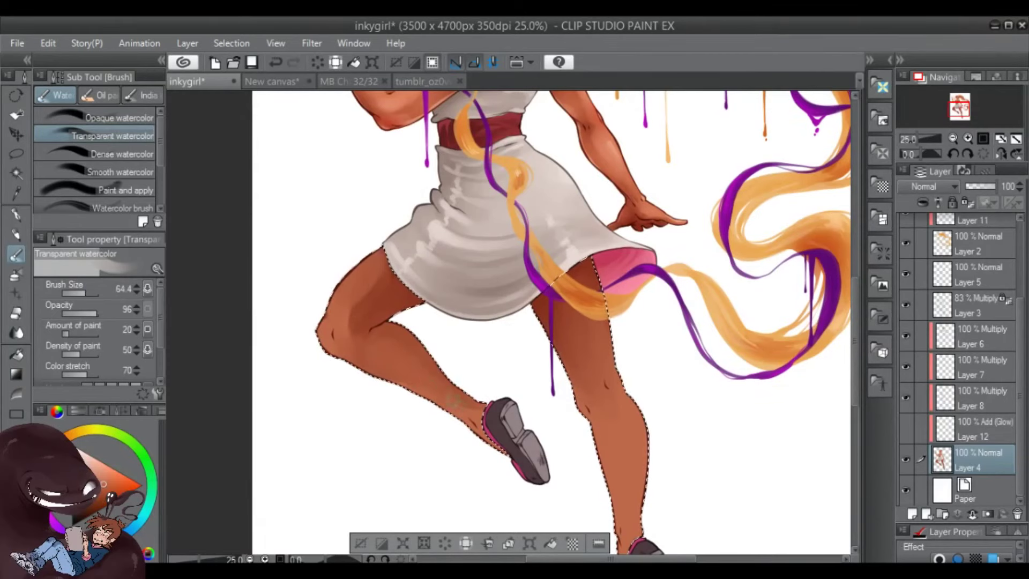
left_click_drag(454, 401, 357, 348)
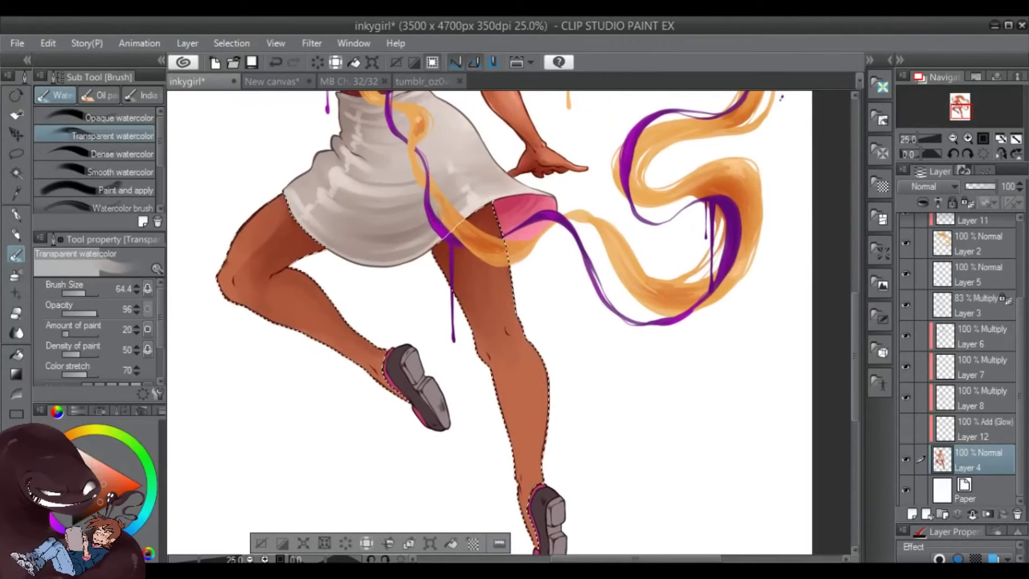
Block in darker shadows on the straight leg's thigh, knee and lower calf with Opaque watercolor at size 52.6
left_click(118, 118)
left_click_drag(512, 320, 509, 343)
left_click_drag(535, 475, 533, 429)
left_click_drag(485, 335, 485, 383)
left_click_drag(524, 431, 525, 452)
left_click_drag(505, 229, 504, 265)
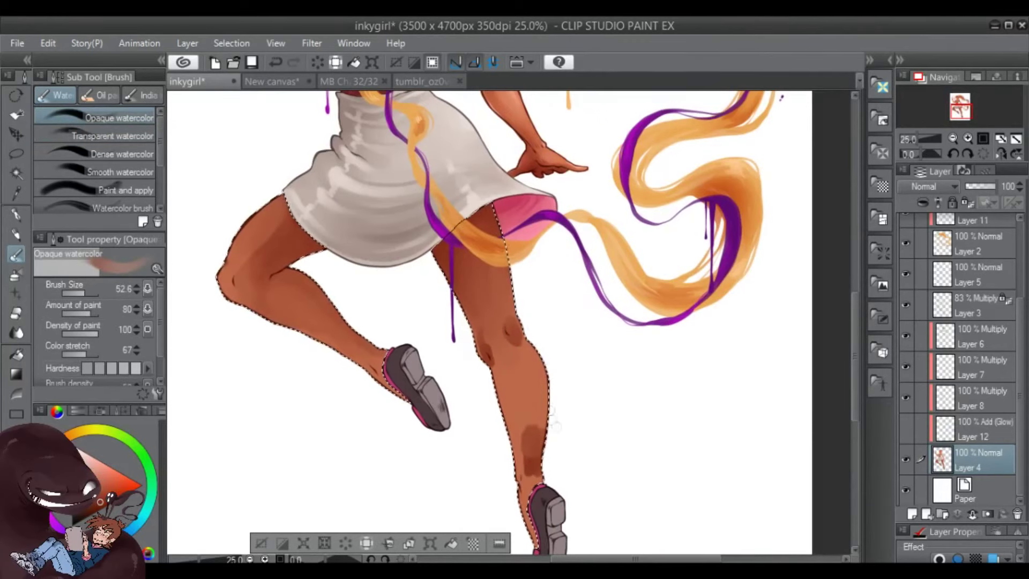
Blend the straight leg's knee and calf shadows into the skin with Transparent watercolor at size 118.1
left_click(113, 136)
mouse_move(507, 310)
left_mouse_down()
mouse_move(504, 341)
mouse_move(485, 337)
mouse_move(505, 335)
mouse_move(509, 381)
left_mouse_up()
left_click_drag(535, 332, 520, 365)
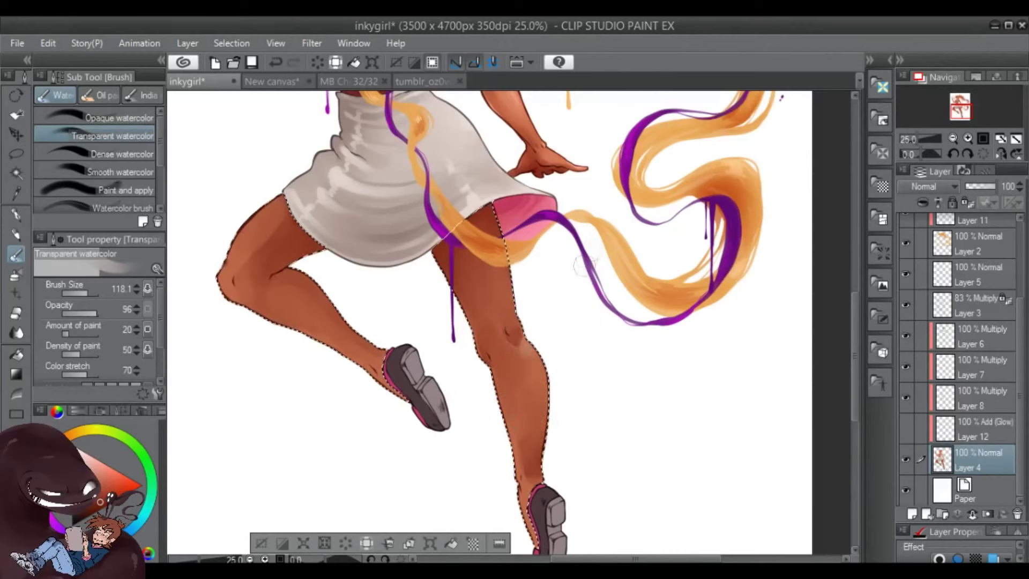
Refine the knee creases and upper thigh shadow on the straight leg with Transparent watercolor reduced to size 43.0
left_click_drag(596, 320, 510, 232)
key("bracketleft")
key("bracketleft")
key("bracketleft")
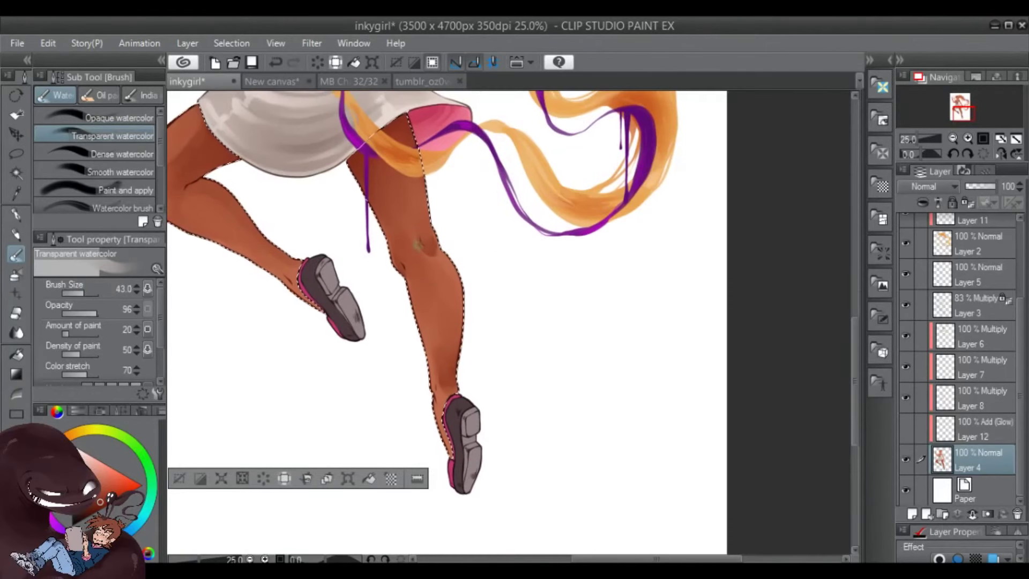
mouse_move(437, 238)
left_mouse_down()
mouse_move(431, 252)
mouse_move(447, 263)
left_mouse_up()
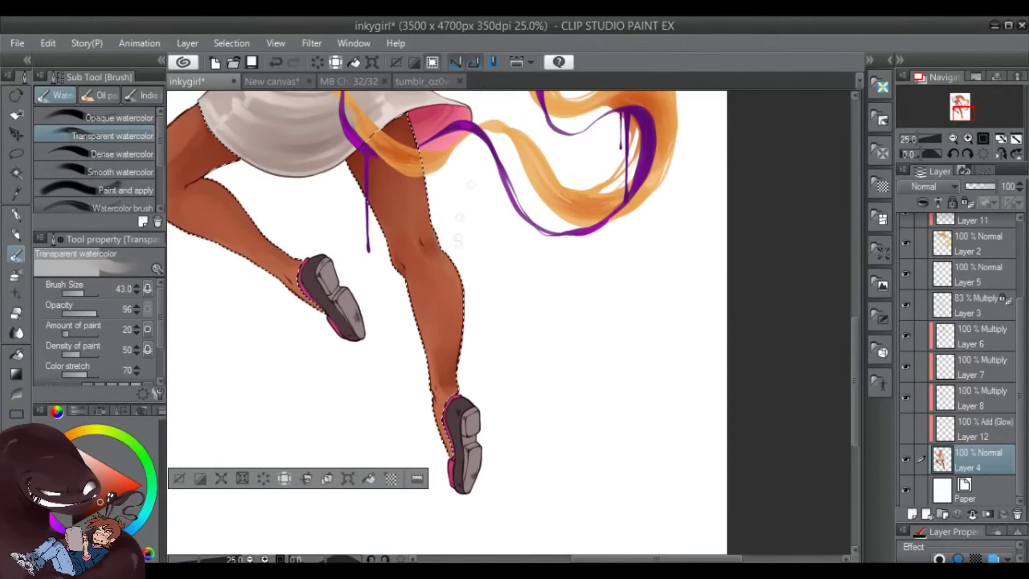
left_click_drag(378, 161, 375, 123)
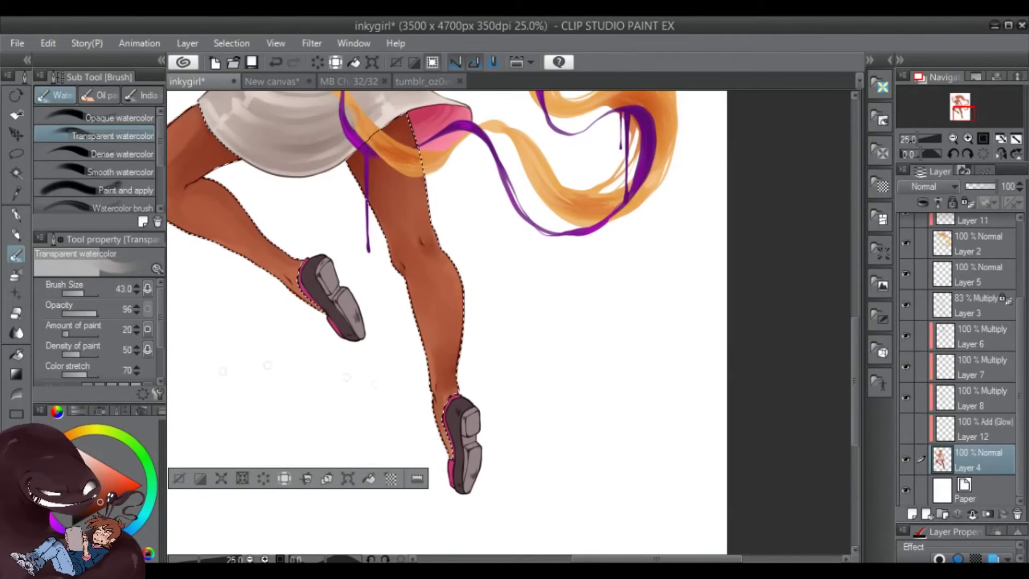
Paint a lighter skin tone on the bent knee with Opaque watercolor at 52.6 and soften it with Transparent watercolor at 43.0
left_click(118, 117)
left_click_drag(482, 234, 556, 307)
left_click_drag(482, 214, 622, 343)
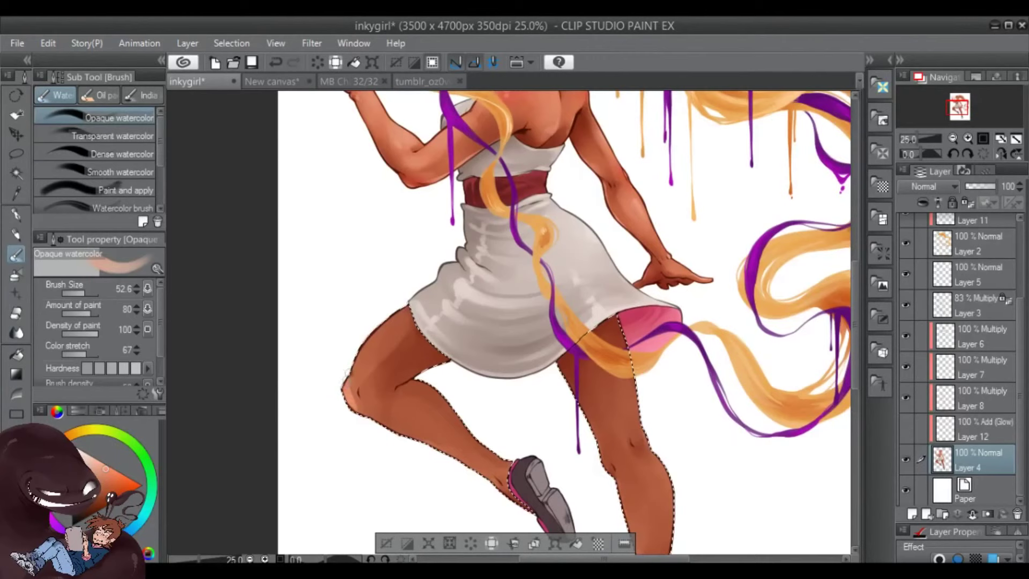
left_click(112, 135)
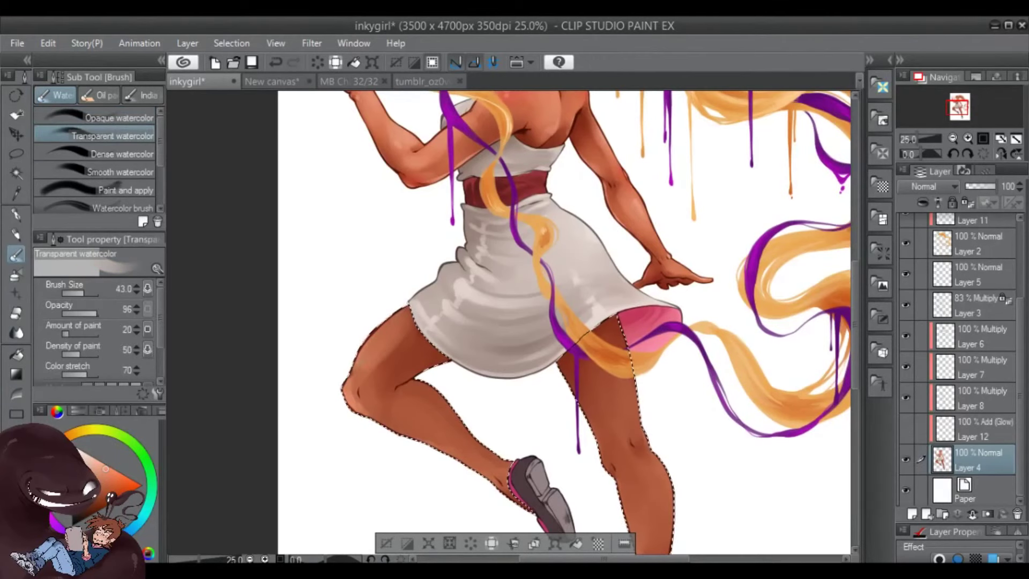
left_click_drag(368, 406, 310, 336)
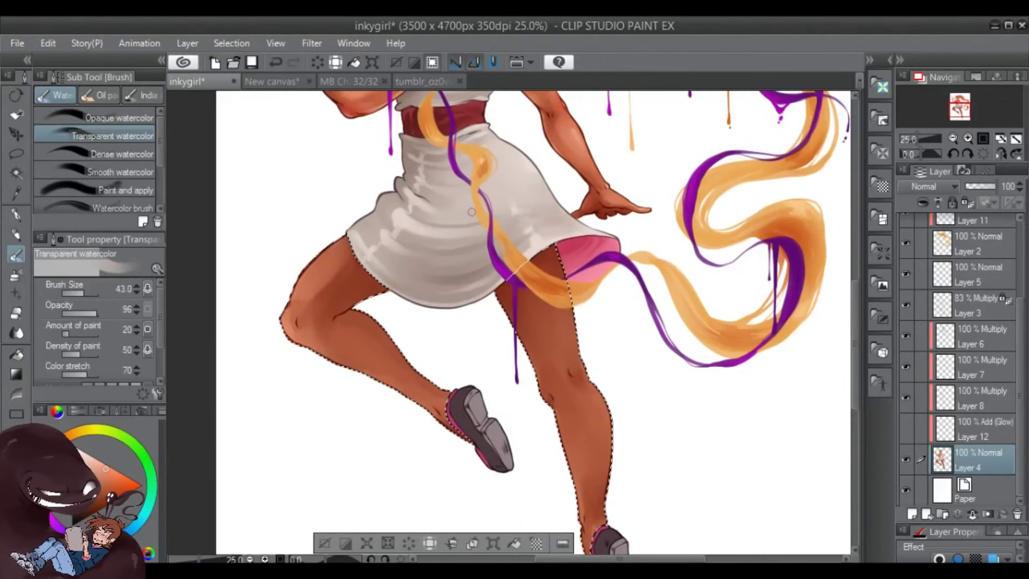
Blend light and dark skin tones along the bent leg's thigh and calf with Transparent watercolor at 118.1 and 64.4
mouse_move(492, 349)
left_mouse_down()
mouse_move(486, 282)
mouse_move(390, 307)
left_mouse_up()
mouse_move(236, 236)
left_mouse_down()
mouse_move(252, 303)
mouse_move(284, 316)
left_mouse_up()
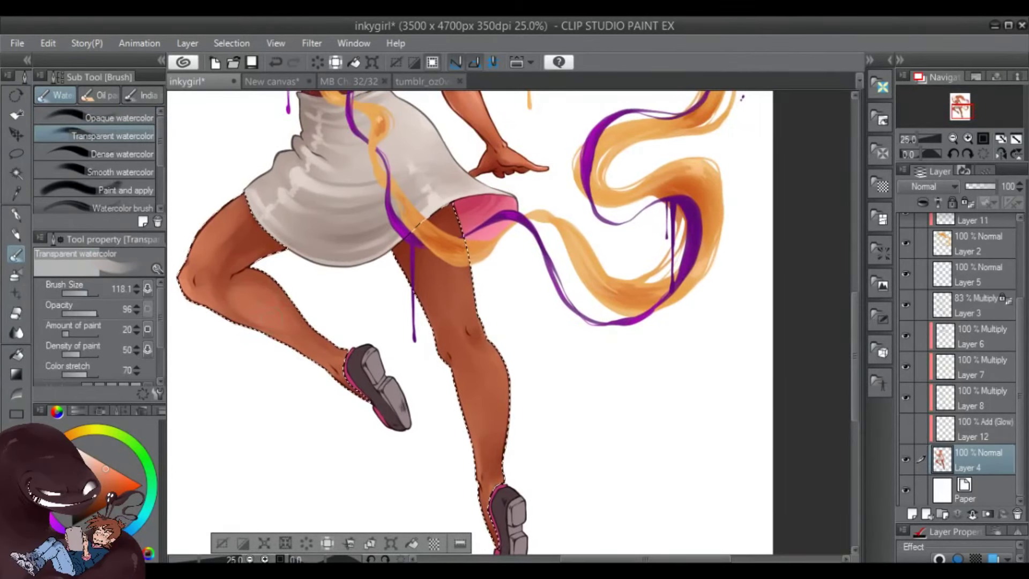
mouse_move(265, 276)
left_mouse_down()
mouse_move(292, 276)
mouse_move(263, 278)
mouse_move(311, 326)
mouse_move(255, 282)
left_mouse_up()
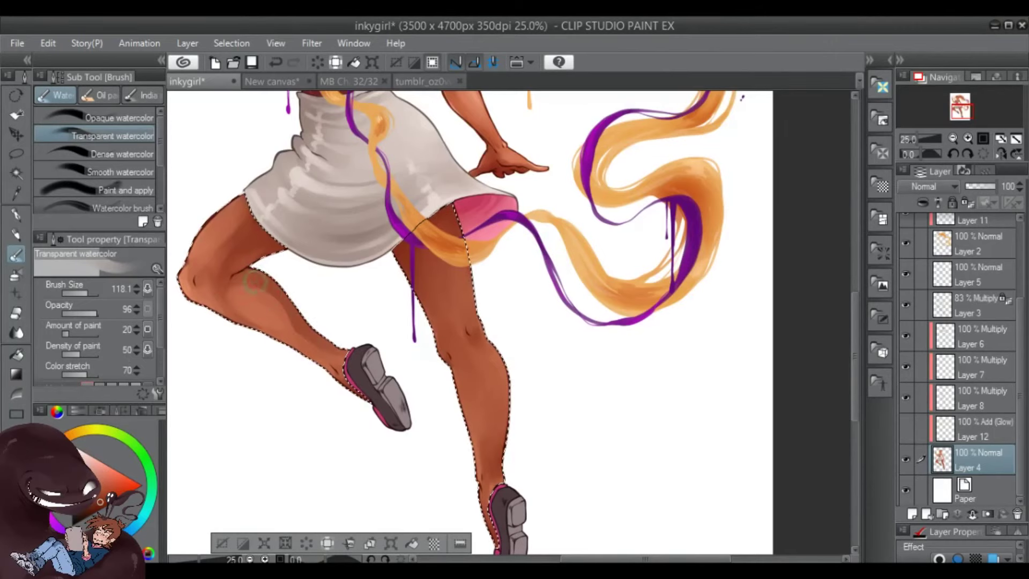
left_click_drag(292, 322, 295, 327)
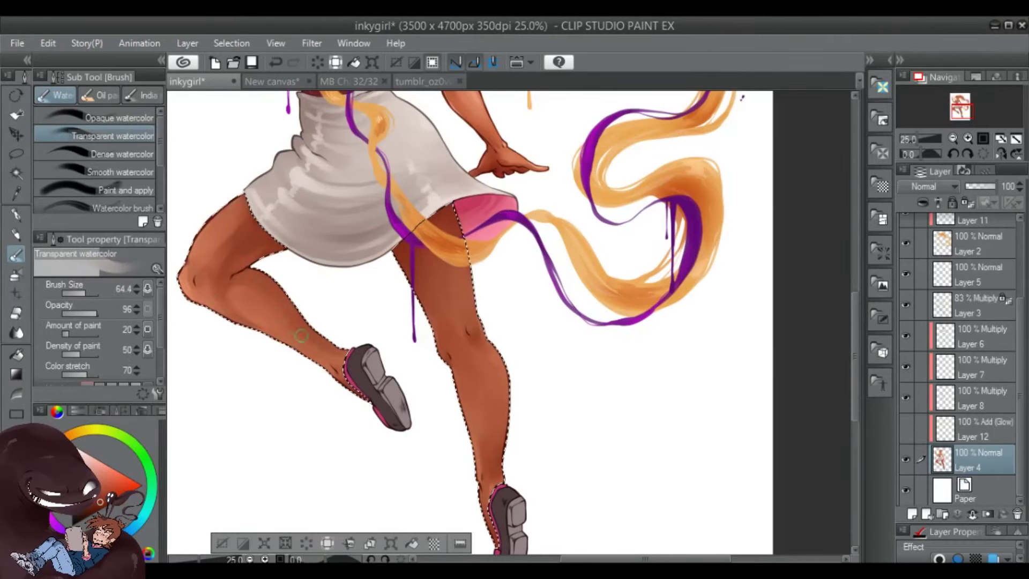
Lighten the straight leg's thigh and calf softly with Transparent watercolor at size 64.4
left_click_drag(561, 384, 535, 328)
mouse_move(463, 308)
left_mouse_down()
mouse_move(470, 367)
mouse_move(438, 386)
left_mouse_up()
left_click_drag(399, 152, 428, 180)
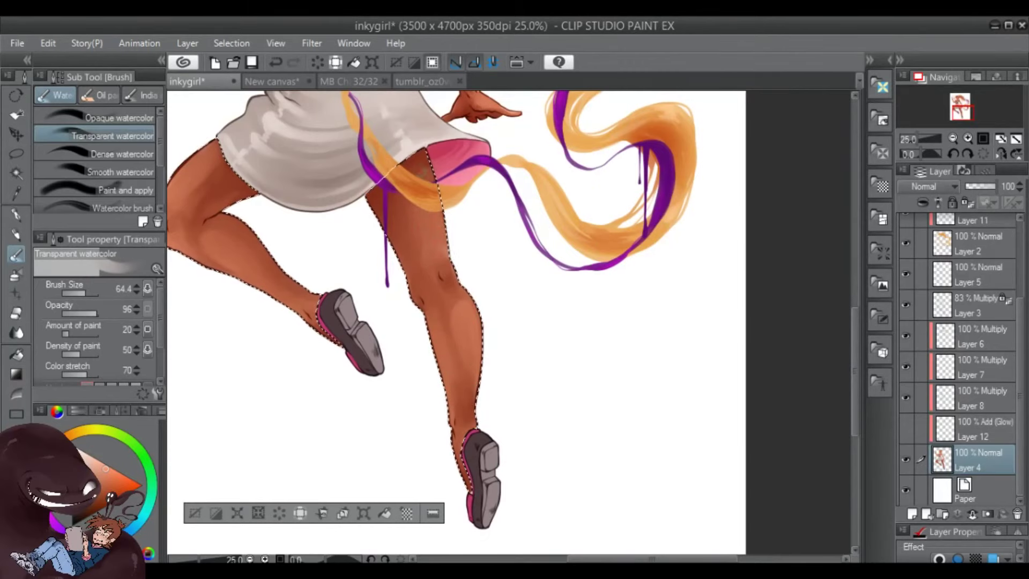
Add crisp highlights to the thigh, knee and calves of both legs with Opaque watercolor at 28.7, and clear the leg selection
left_click(118, 117)
left_click_drag(429, 215, 550, 245)
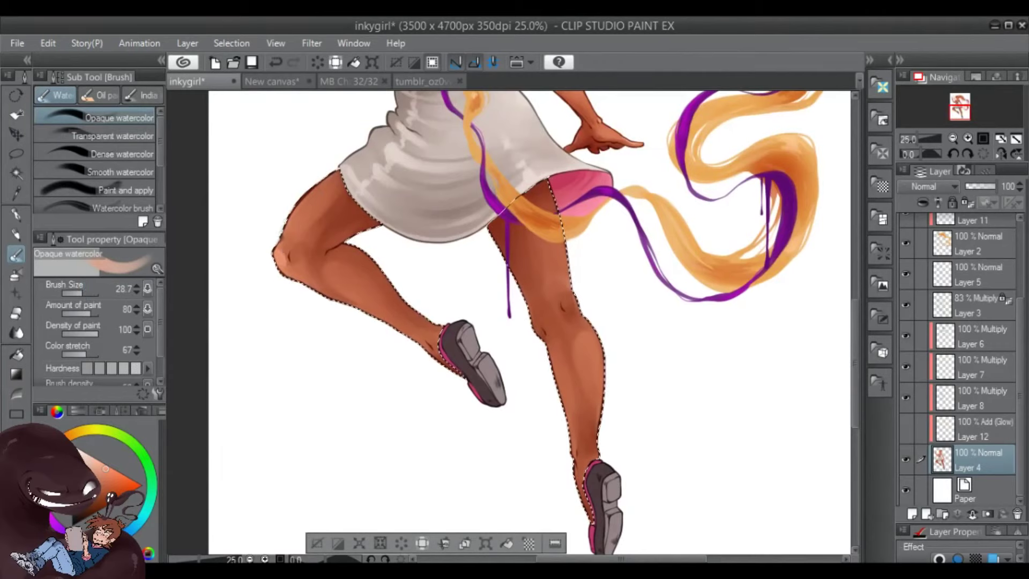
left_click_drag(603, 338, 600, 423)
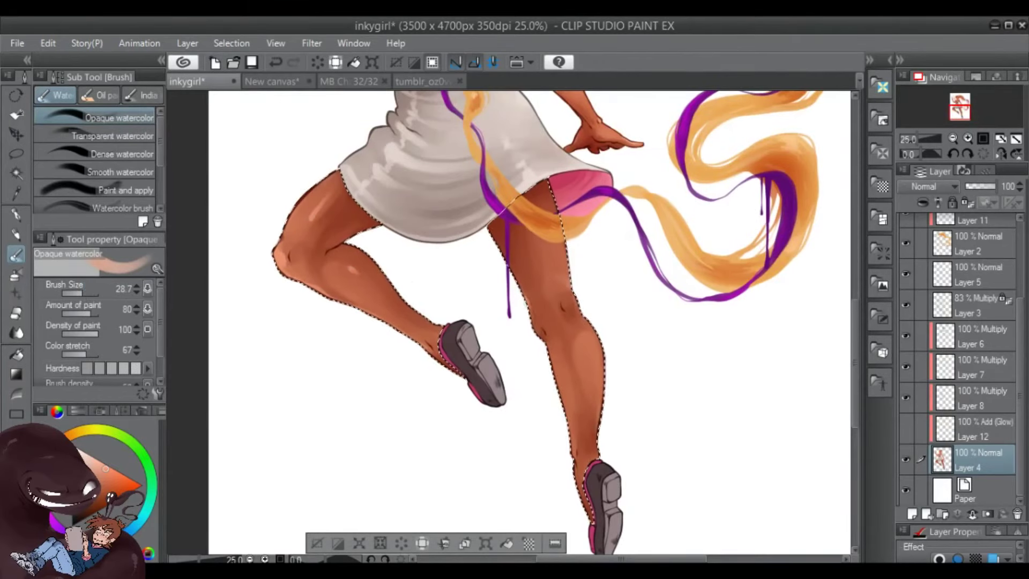
left_click_drag(516, 288, 488, 179)
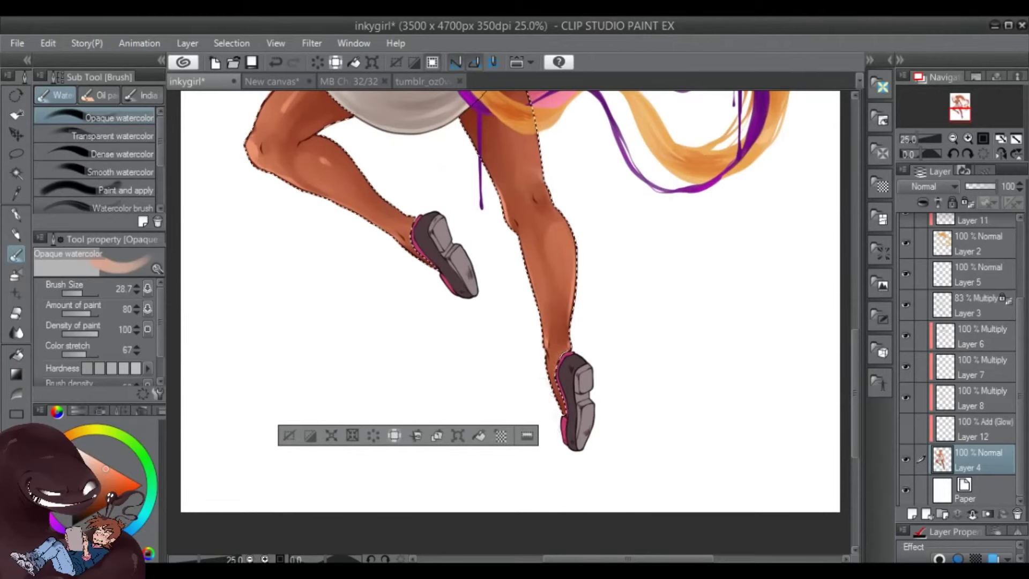
key("ctrl+d")
left_click_drag(616, 292, 634, 424)
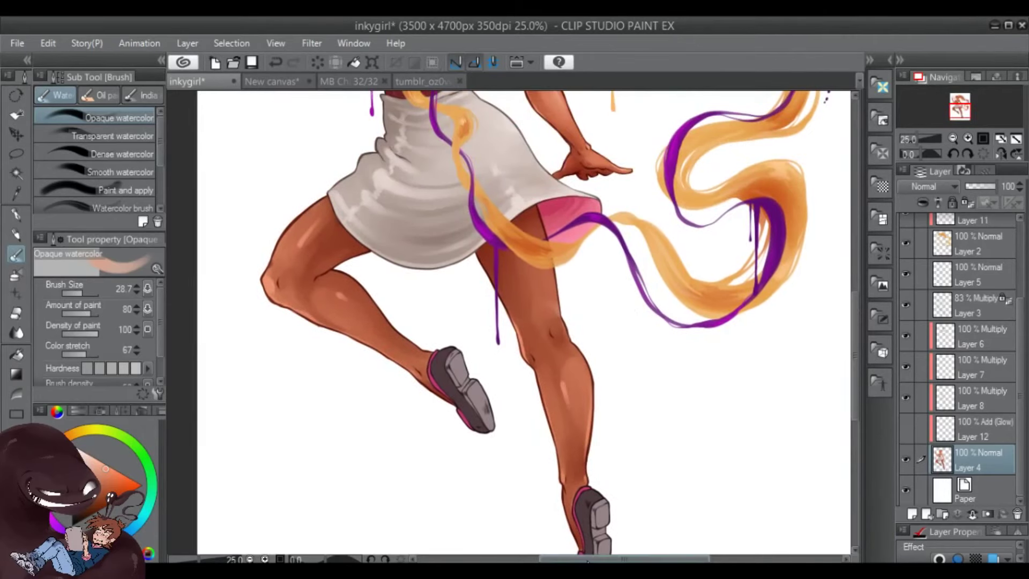
key("ctrl+minus")
left_click_drag(683, 376, 712, 399)
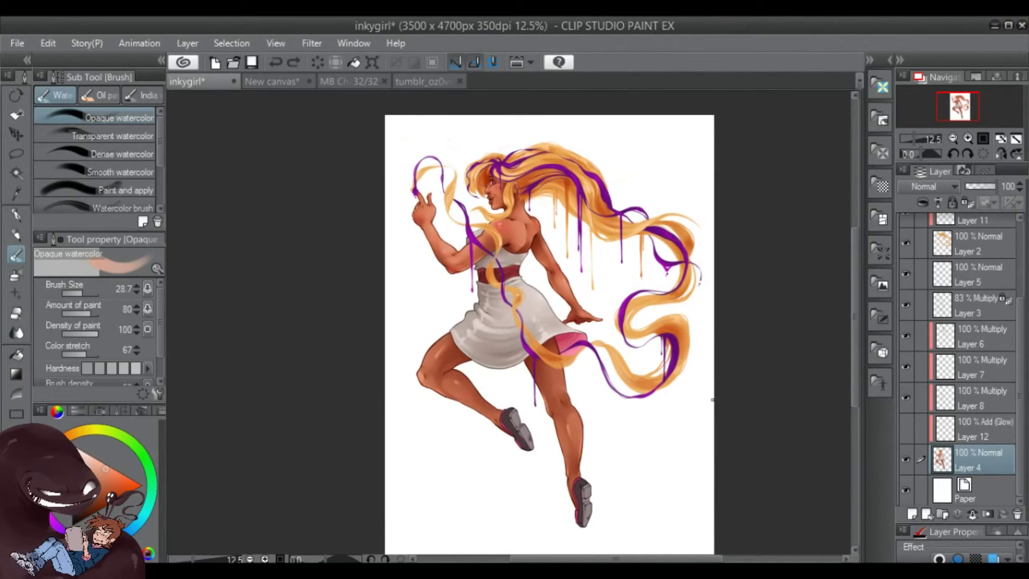
Make the Add (Glow) Layer 12 active and visible, and switch to the Airbrush tool
left_click(973, 429)
left_click(905, 429)
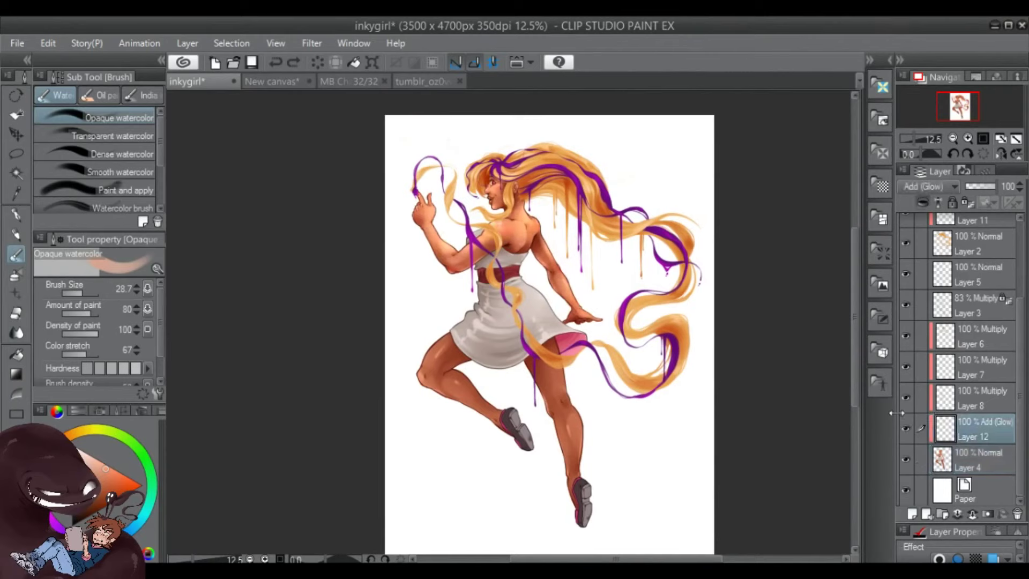
left_click(17, 275)
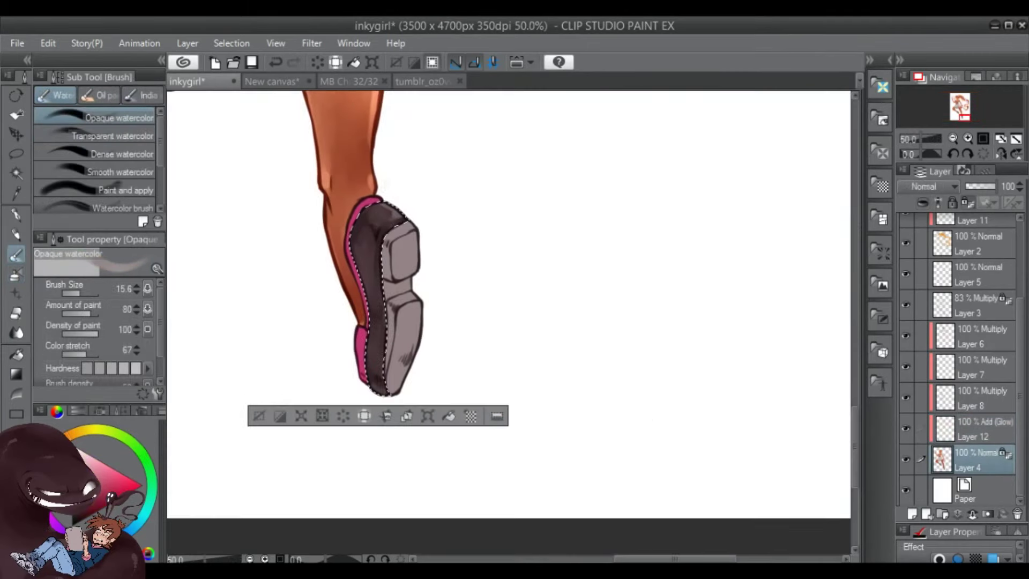
Paint lighter reflections on the straight leg's dark shoe with Opaque watercolor at 15.6, blend them with Transparent watercolor at 19.2, and deselect
left_click_drag(397, 207, 367, 244)
left_click_drag(367, 311, 368, 353)
left_click_drag(359, 235, 372, 249)
left_click_drag(373, 359, 388, 394)
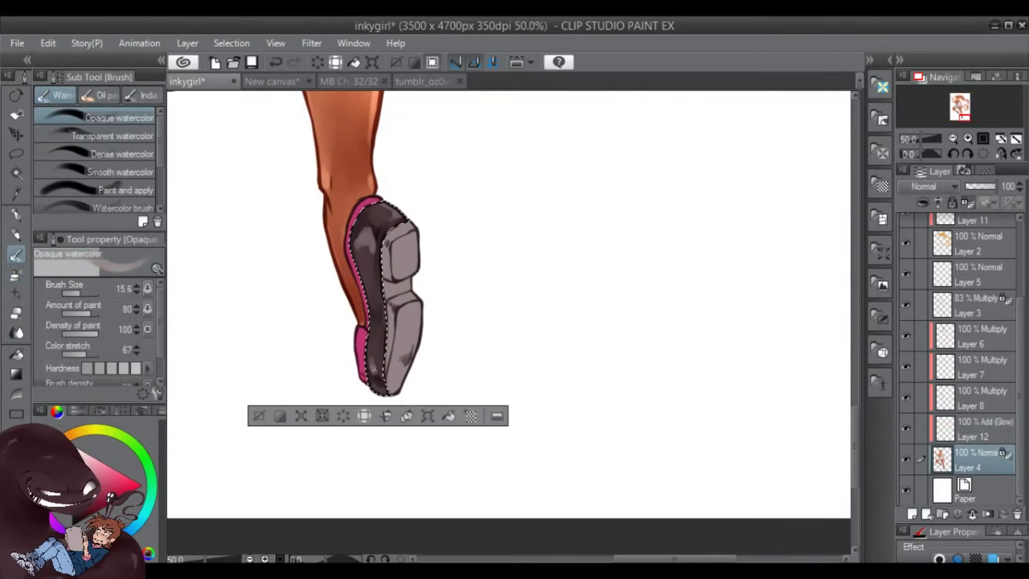
key("period")
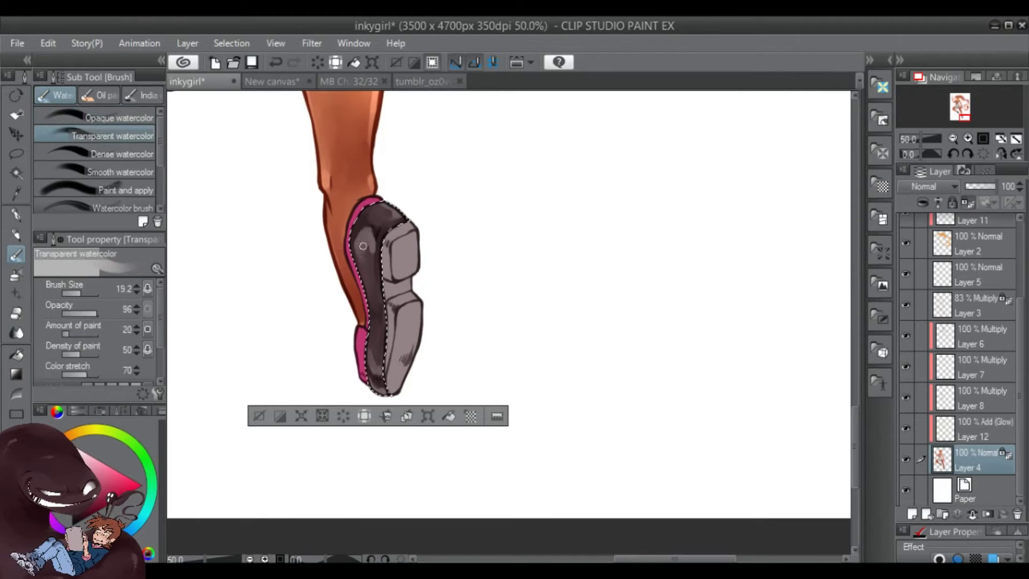
key("ctrl+d")
left_click_drag(545, 277, 585, 299)
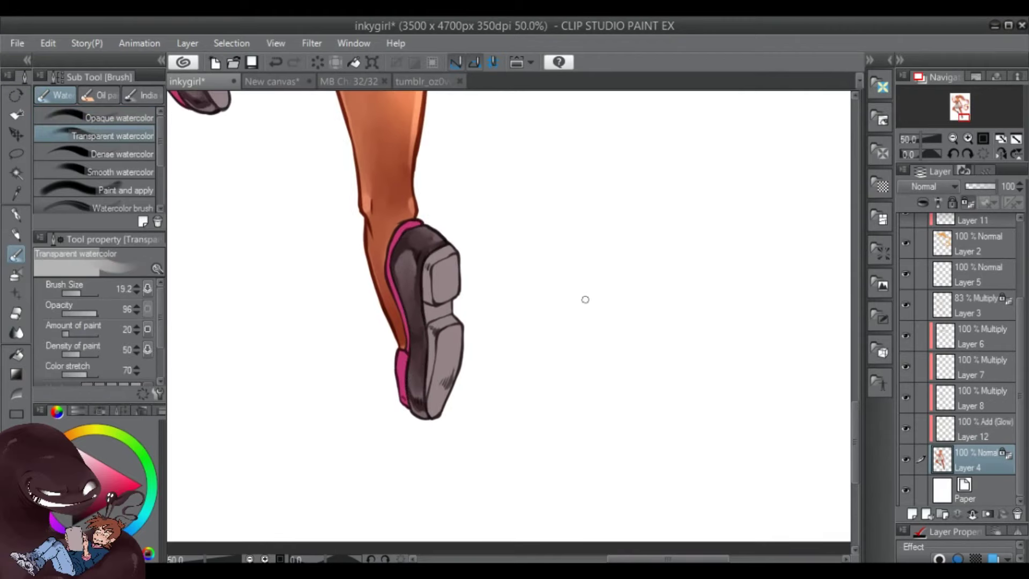
Shade the pink parts of both shoes with Opaque watercolor at 15.6, and add light pink highlights at size 8.5
key("comma")
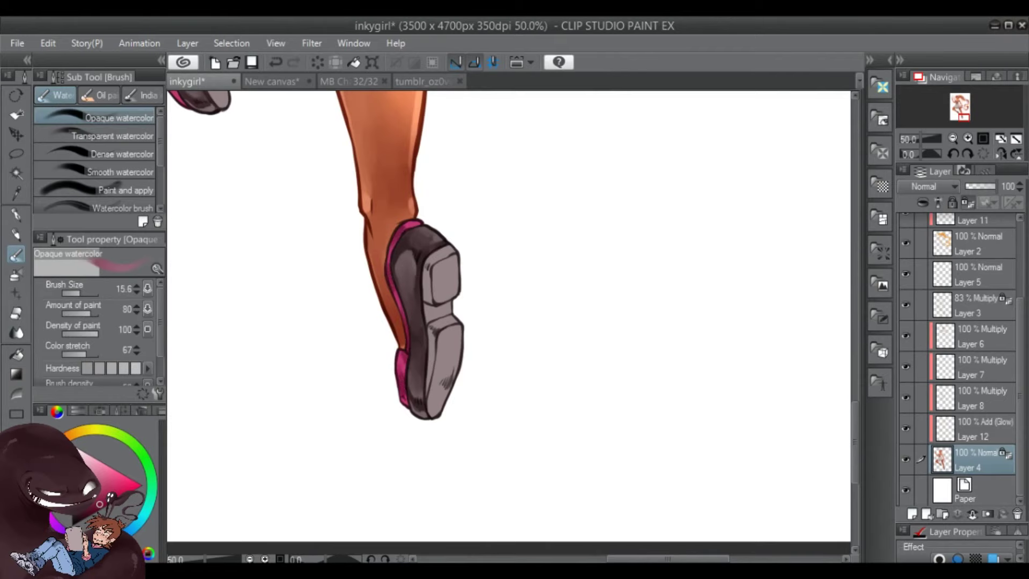
left_click_drag(463, 133, 715, 310)
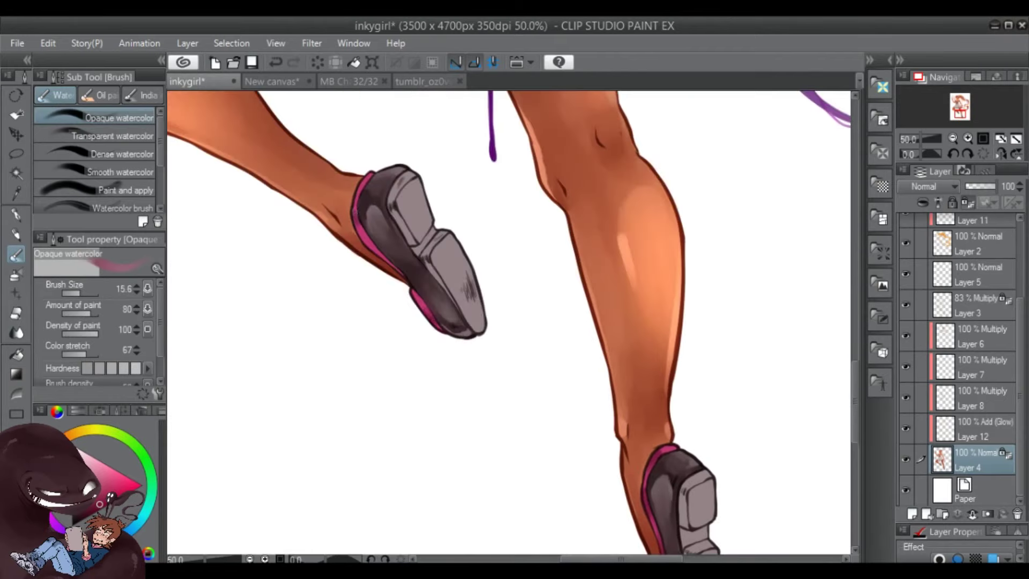
key("bracketleft")
key("bracketleft")
key("bracketleft")
left_click(95, 458)
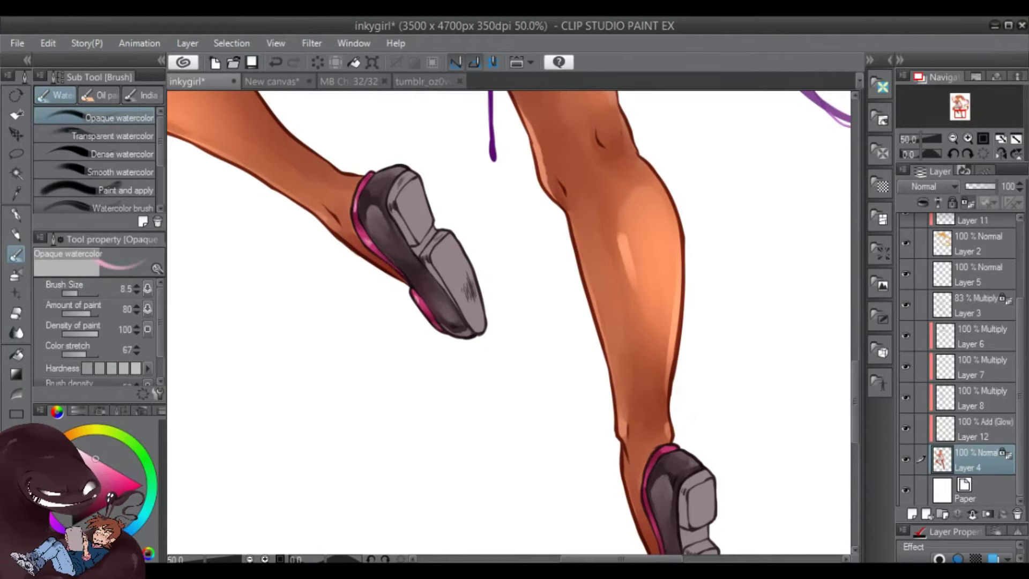
left_click_drag(681, 461, 504, 324)
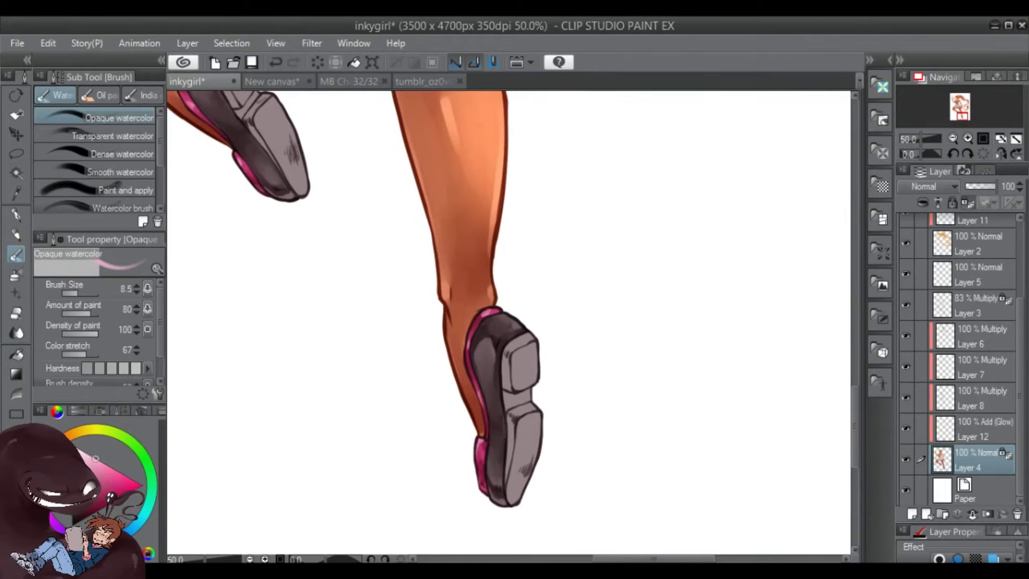
left_click_drag(482, 268, 611, 423)
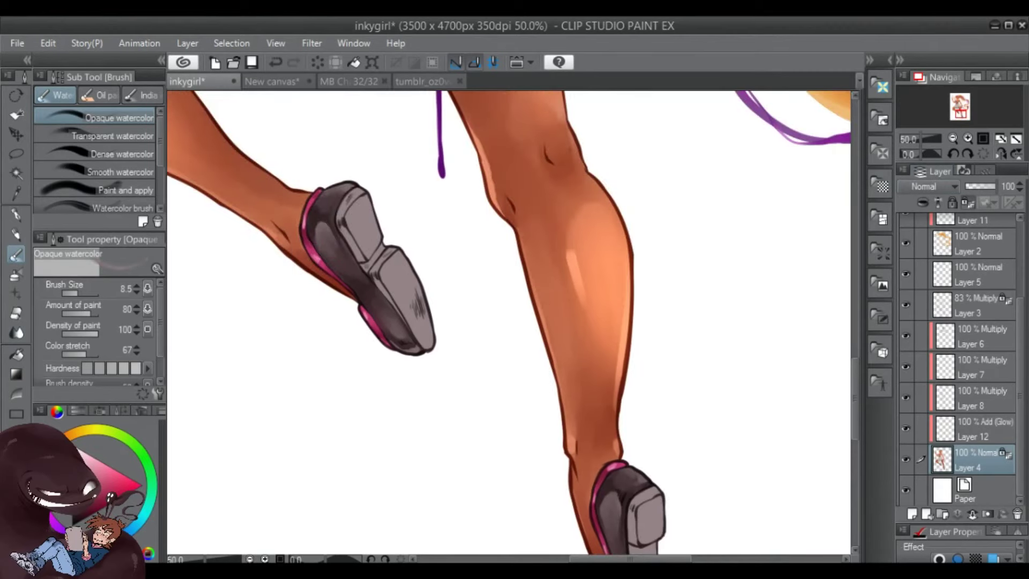
Paint light highlights on the bent leg's grey shoe sole with Opaque watercolor at 15.6 and blend them with Transparent watercolor
left_click_drag(378, 244, 423, 321)
key("ctrl+z")
left_click_drag(407, 281, 426, 329)
left_click_drag(375, 205, 360, 238)
left_click_drag(337, 210, 341, 223)
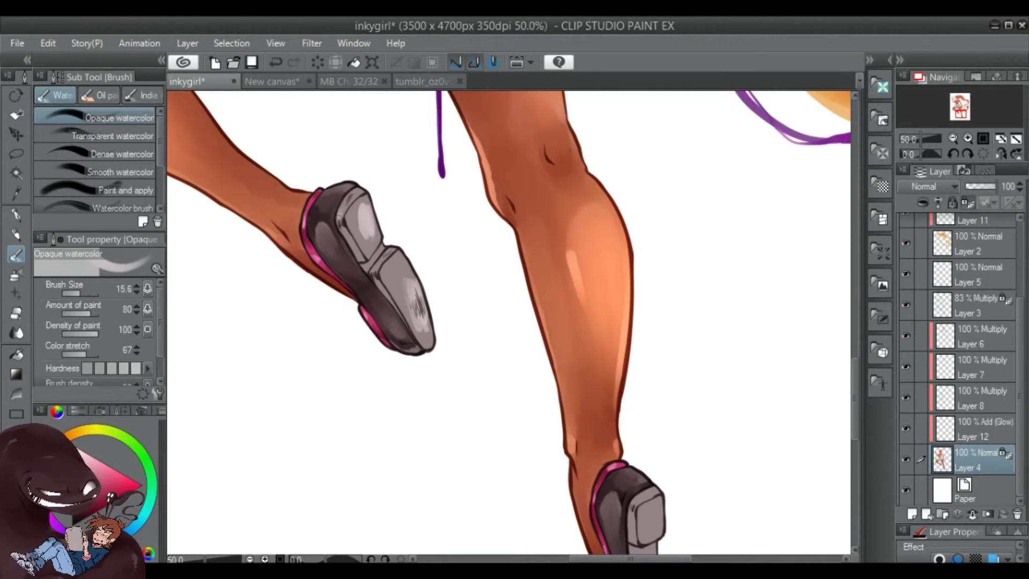
left_click(113, 136)
left_click_drag(369, 201, 359, 242)
left_click_drag(407, 268, 403, 303)
left_click_drag(421, 311, 426, 337)
Paint light highlights on the straight leg's grey heel and sole with Opaque watercolor and blend them with Transparent watercolor at 28.7
left_click_drag(717, 414, 552, 221)
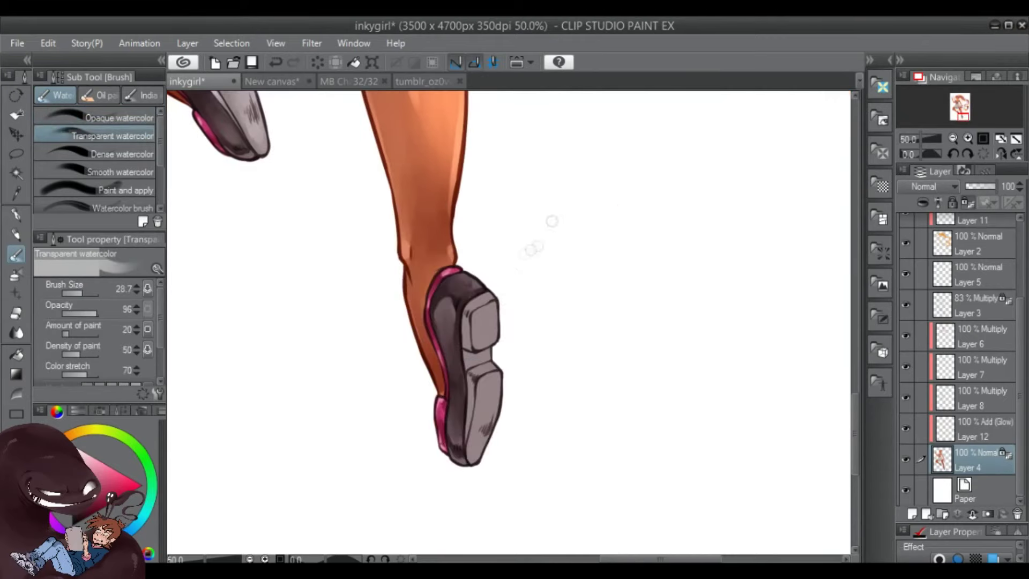
left_click(113, 118)
left_click_drag(485, 314, 488, 338)
left_click_drag(490, 413, 488, 444)
left_click_drag(472, 369, 471, 393)
left_click_drag(495, 319, 496, 348)
left_click(112, 135)
left_click_drag(466, 300, 490, 340)
left_click_drag(488, 383, 480, 450)
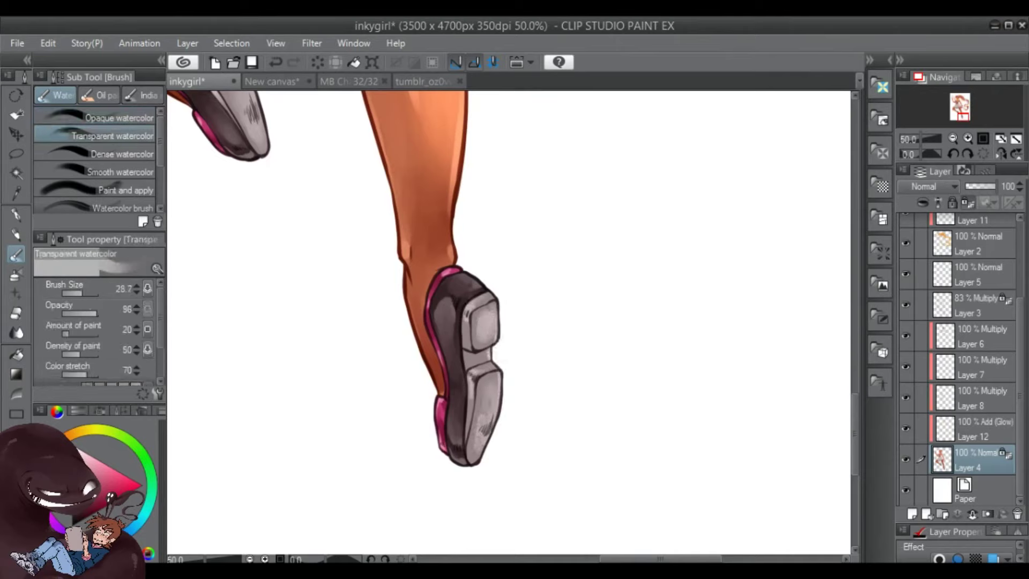
Add fine light accents to the grey soles and heels of both shoes with Opaque watercolor at size 10.4
left_click(112, 117)
left_click_drag(79, 294, 74, 293)
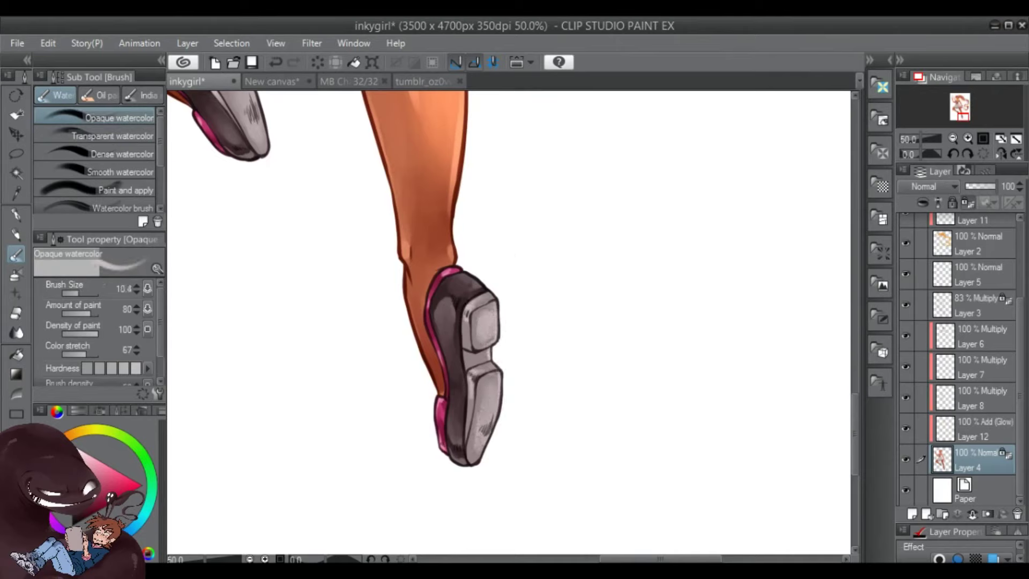
left_click_drag(534, 239, 611, 399)
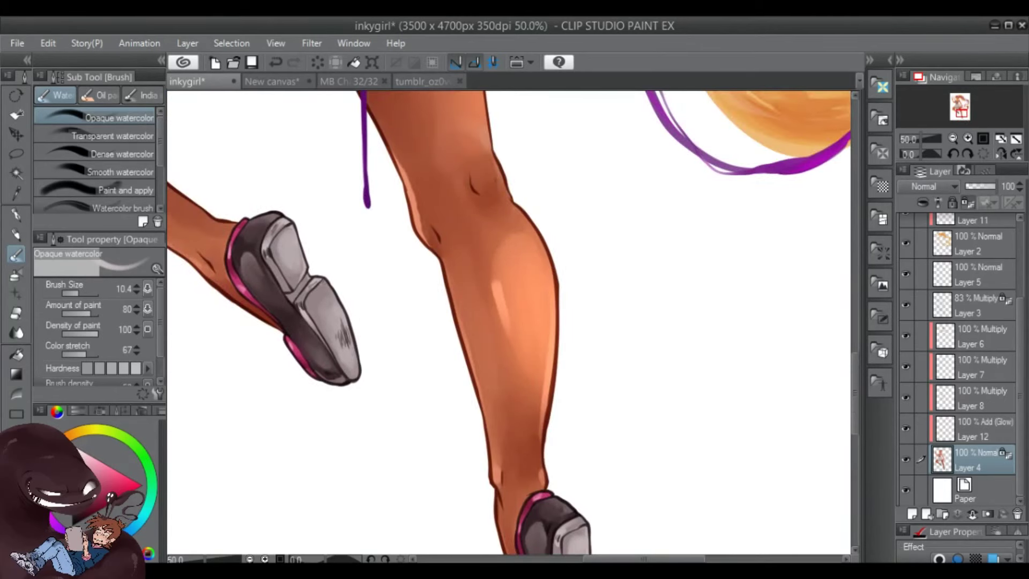
scroll(729, 221, "down", 4)
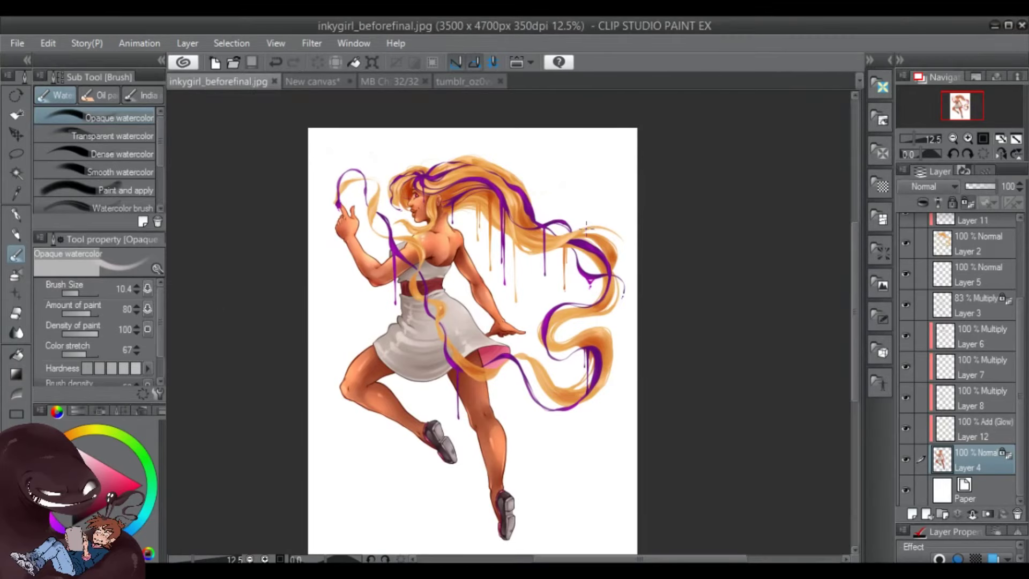
Group the illustration's artwork layers into a folder and duplicate that folder
scroll(499, 332, "up", 6)
left_click(943, 515)
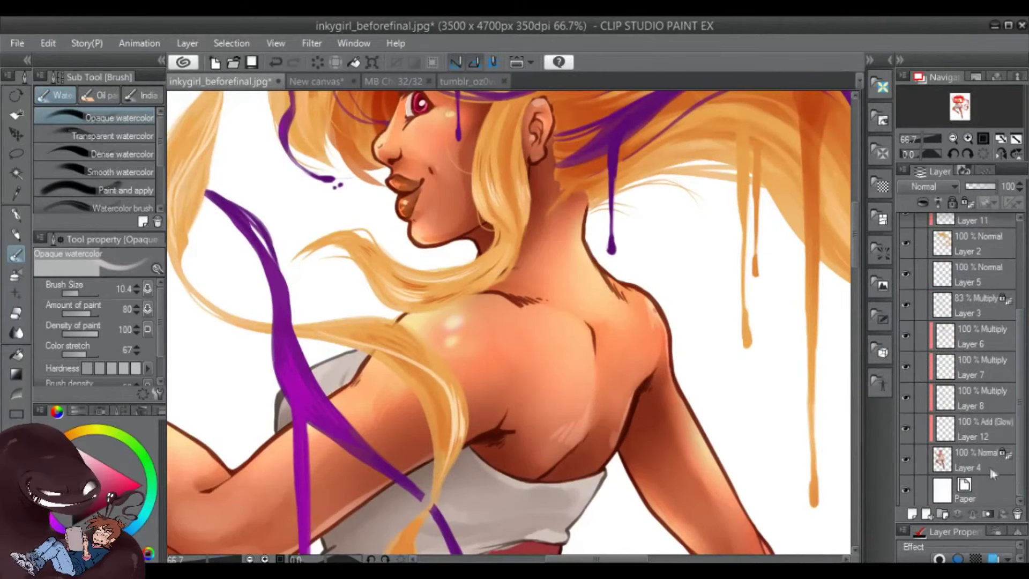
key("ctrl+j")
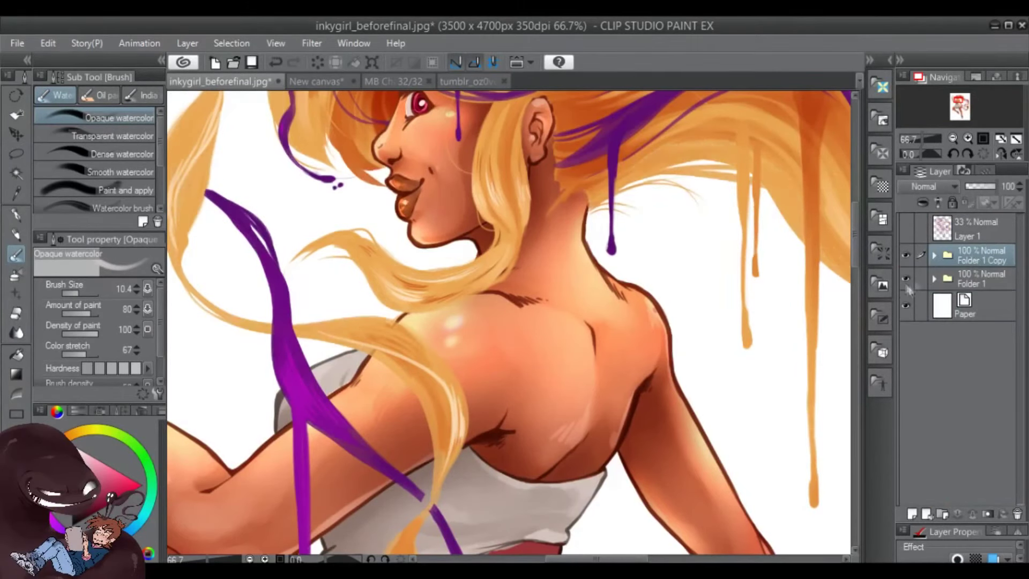
Merge the duplicated folder into one layer and paint pink highlights on the red waistband with Darker pencil at size 15.6
scroll(569, 386, "down", 3)
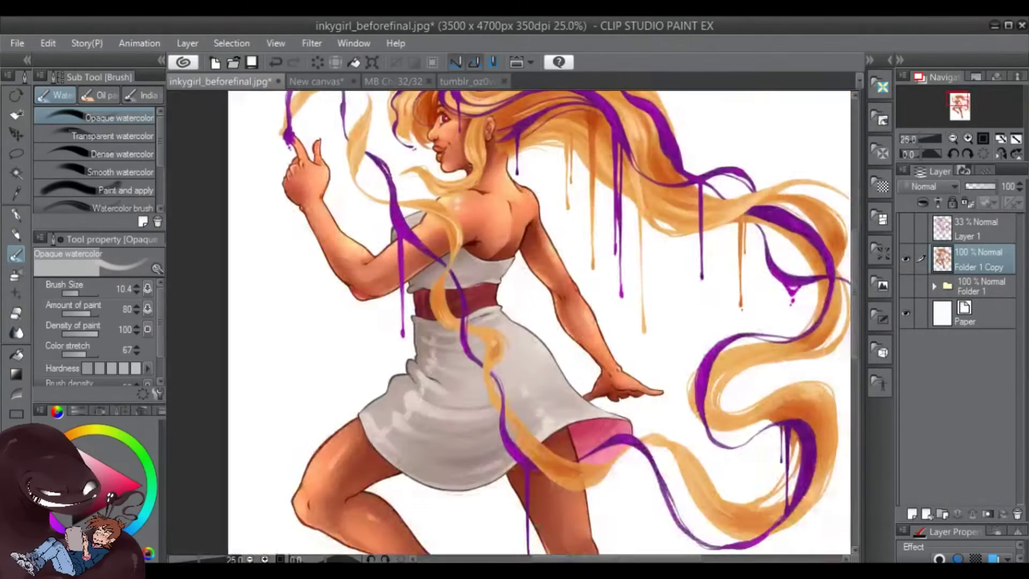
scroll(517, 299, "up", 3)
left_click(423, 224, "alt")
left_click_drag(269, 270, 370, 336)
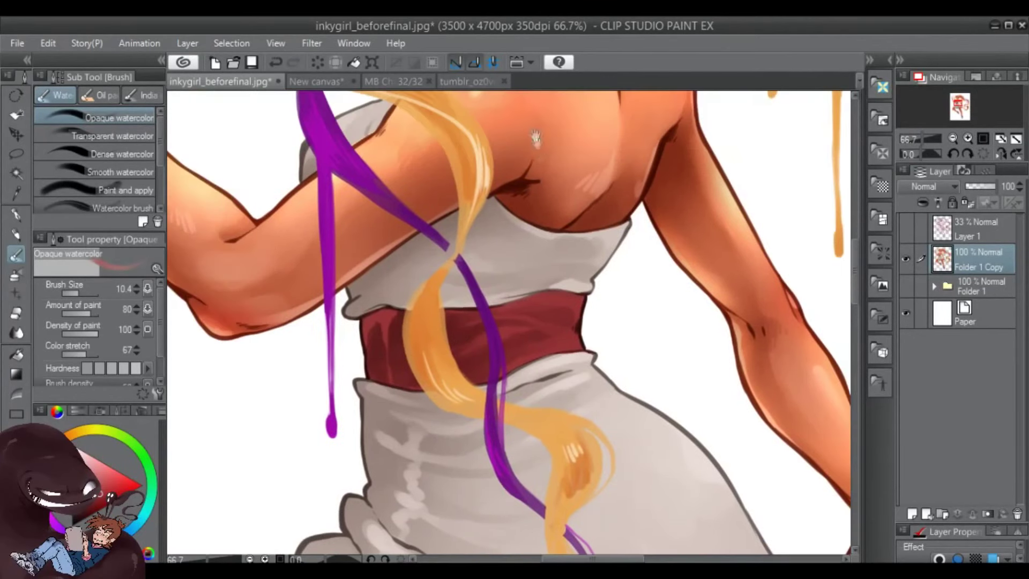
key("p")
left_click(80, 294)
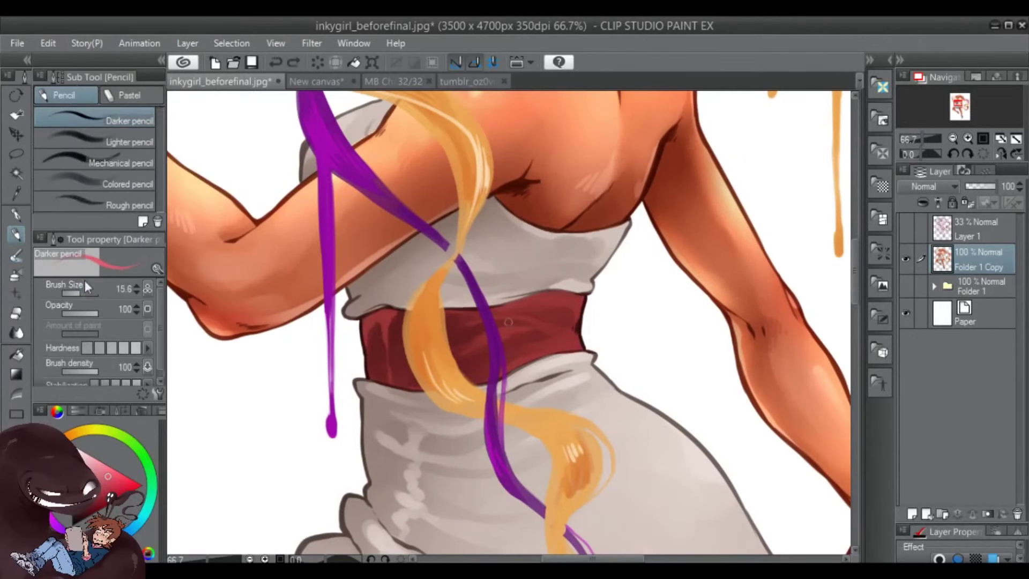
left_click_drag(578, 333, 582, 350)
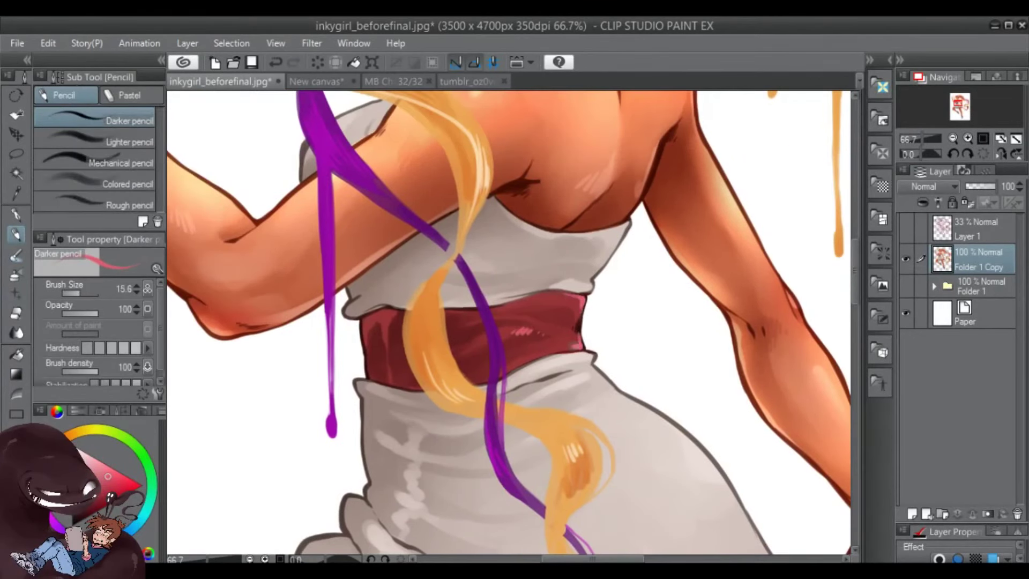
left_click(397, 343, "alt")
Touch up the fine details around the eye and face with Darker pencil at size 8.5
left_click(959, 100)
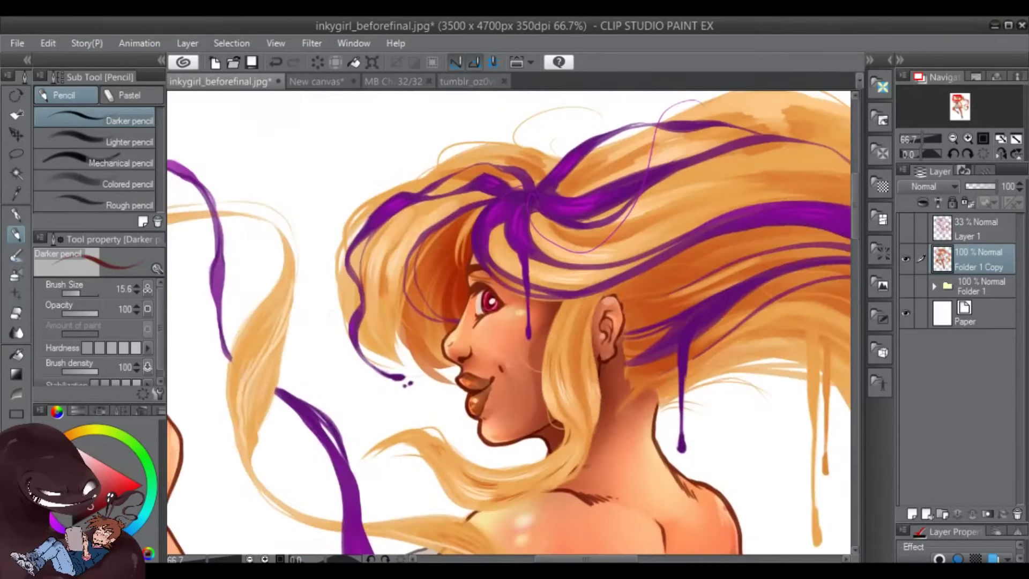
left_click(967, 139)
key("bracketleft")
key("bracketleft")
key("bracketleft")
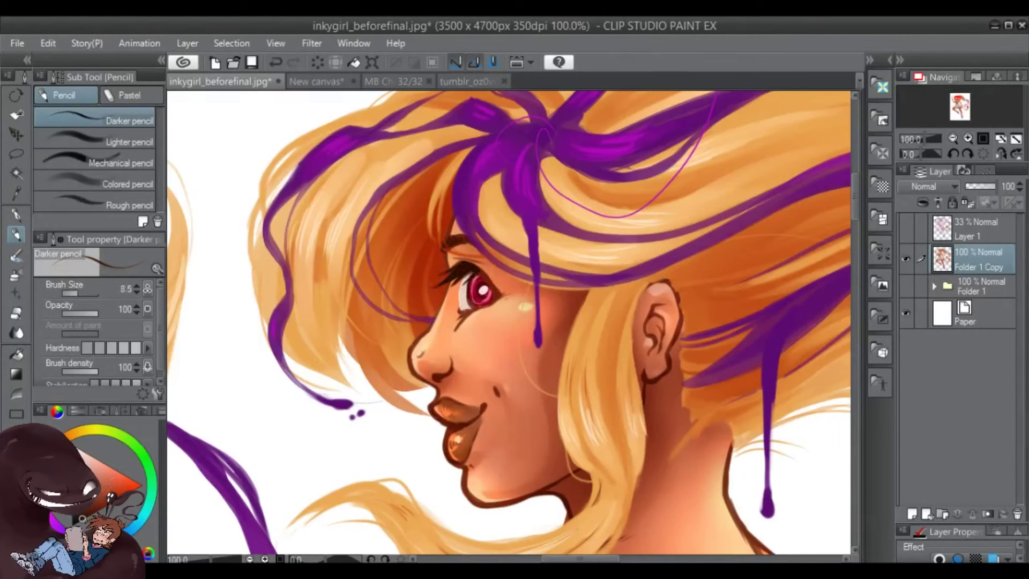
key("ctrl+plus")
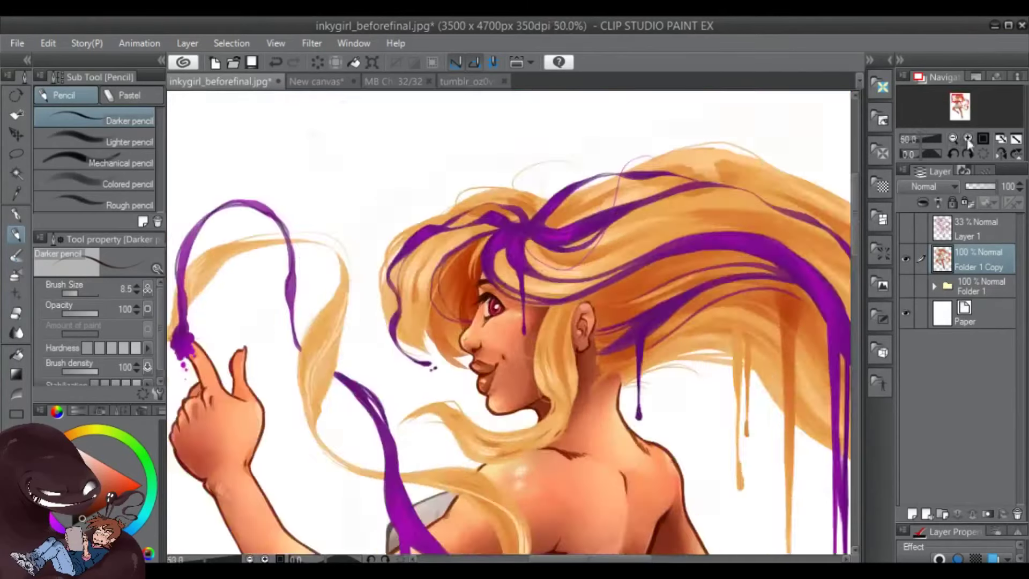
left_click_drag(457, 261, 454, 301)
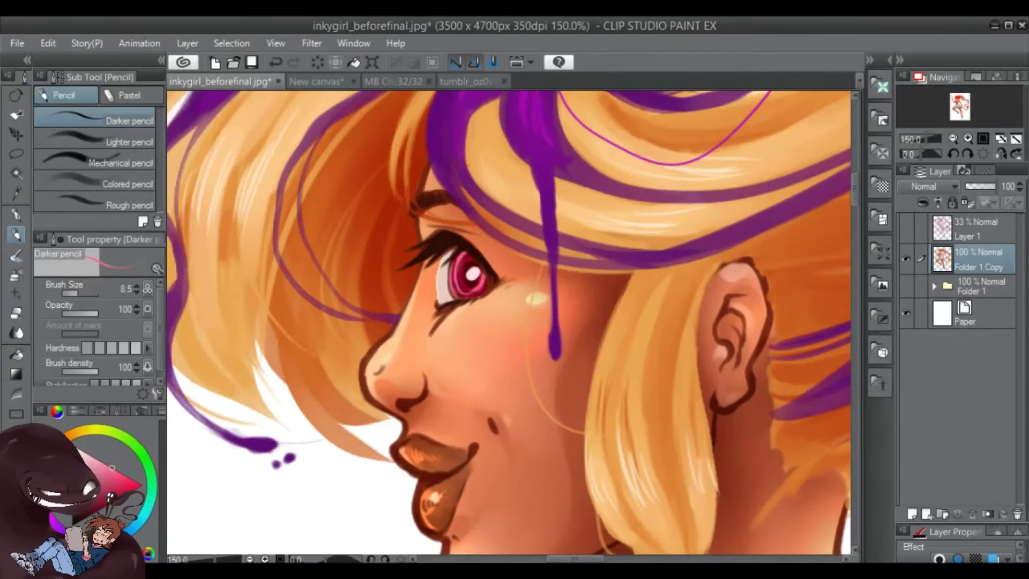
key("ctrl+minus")
key("ctrl+minus")
key("ctrl+minus")
key("ctrl+minus")
key("ctrl+minus")
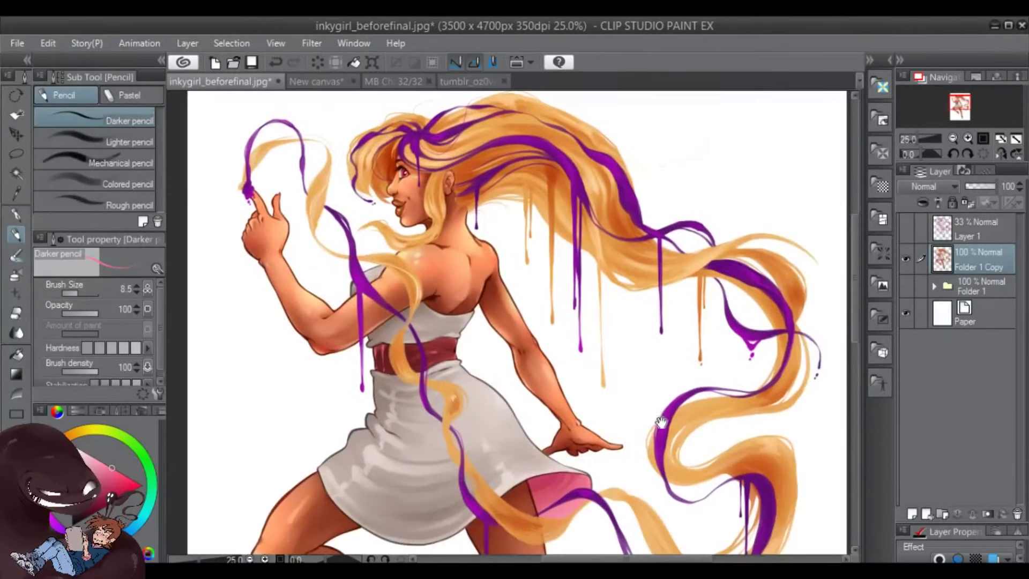
Set the blue-toned Overlay duplicate to 55% opacity and blend an orange-purple recolored duplicate as Add (Glow) at 43%
key("ctrl+minus")
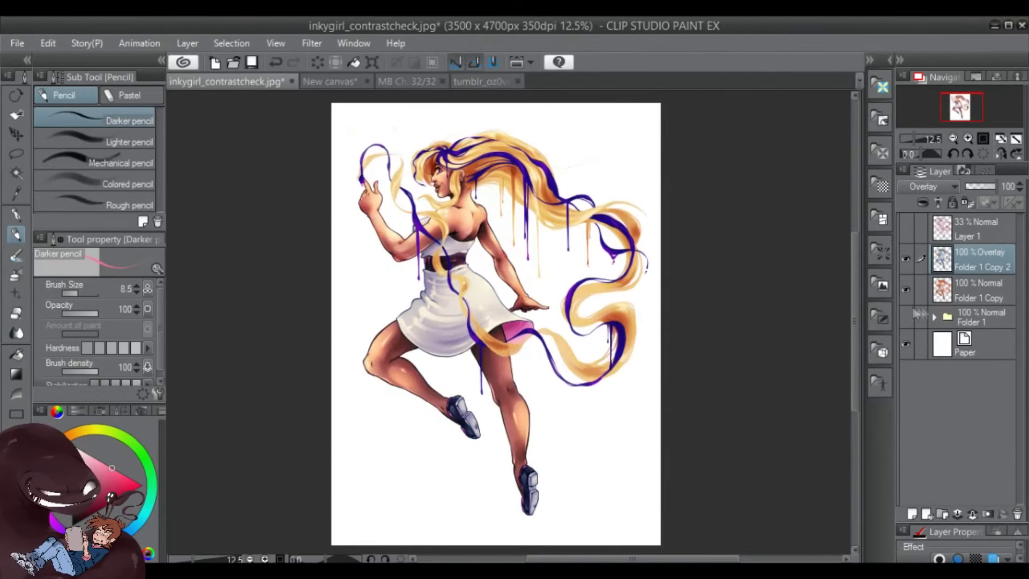
left_click(982, 186)
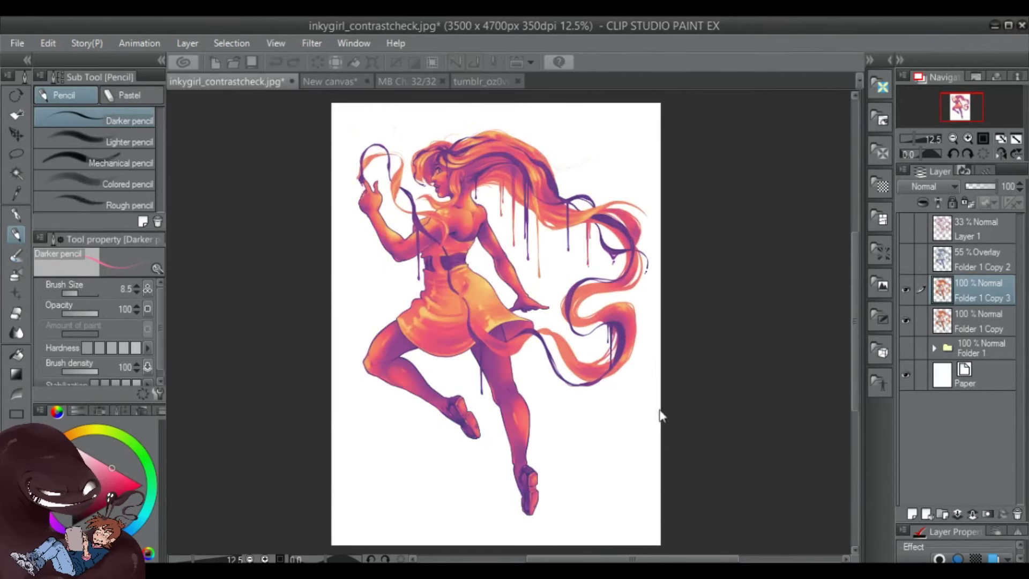
key("Return")
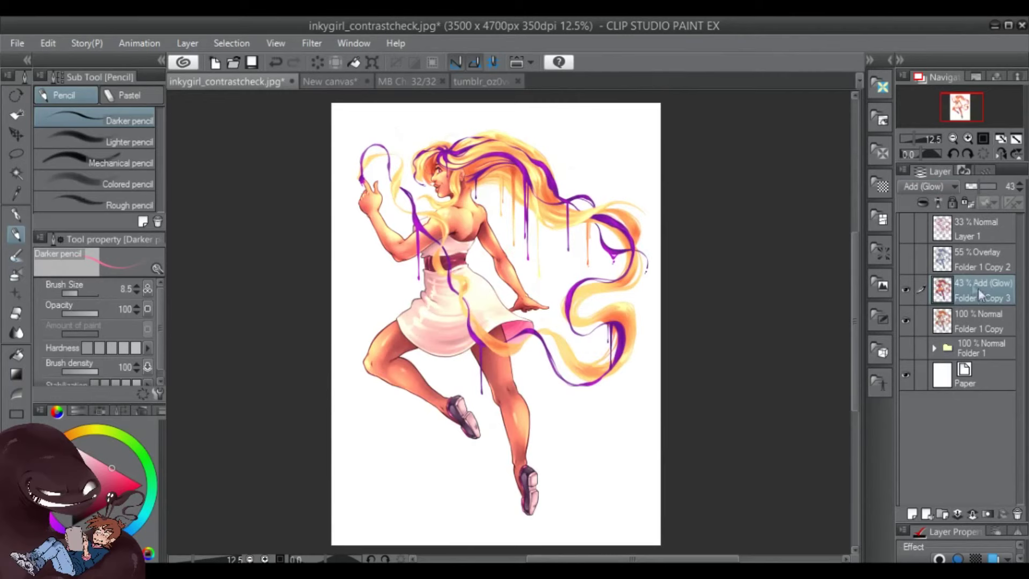
Try Multiply blending on the Folder 1 Copy 2 layer, return it to Normal and hide it
left_click(979, 260)
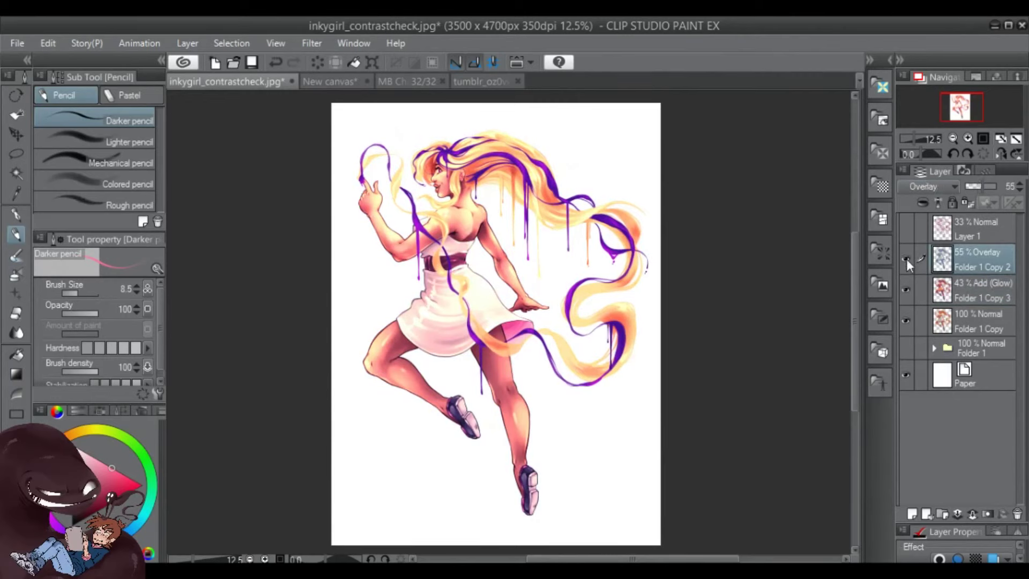
key("m")
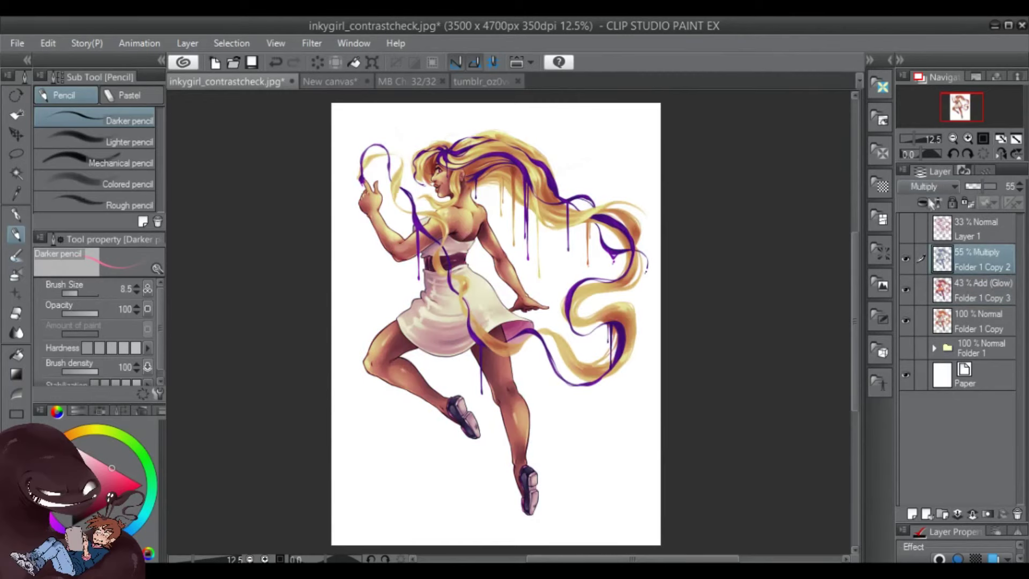
key("n")
left_click(906, 259)
left_click(942, 290)
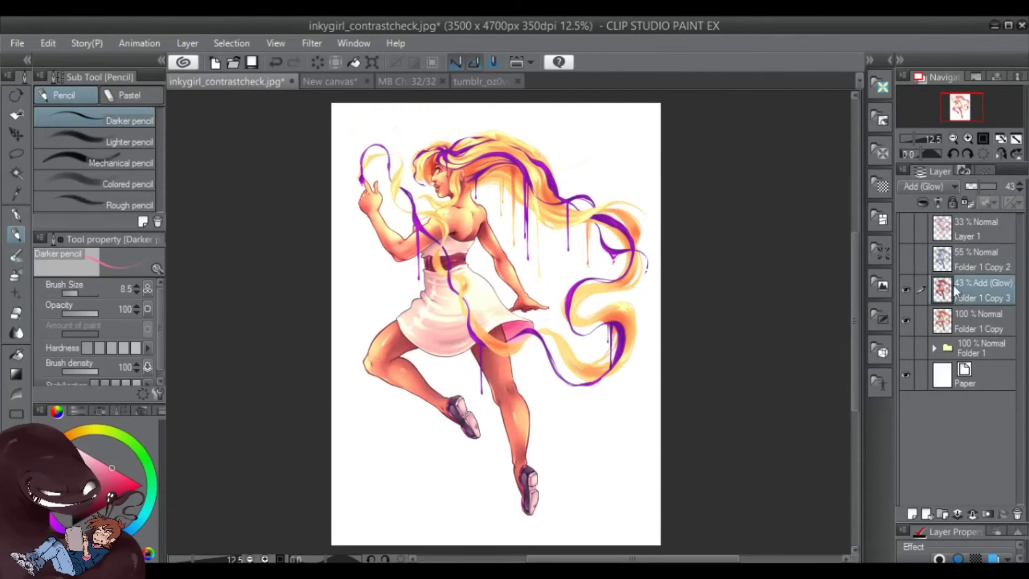
Reset Folder 1 Copy 3 to its original colors, recolor it in pink tones and set its blending to Overlay
key("m")
key("n")
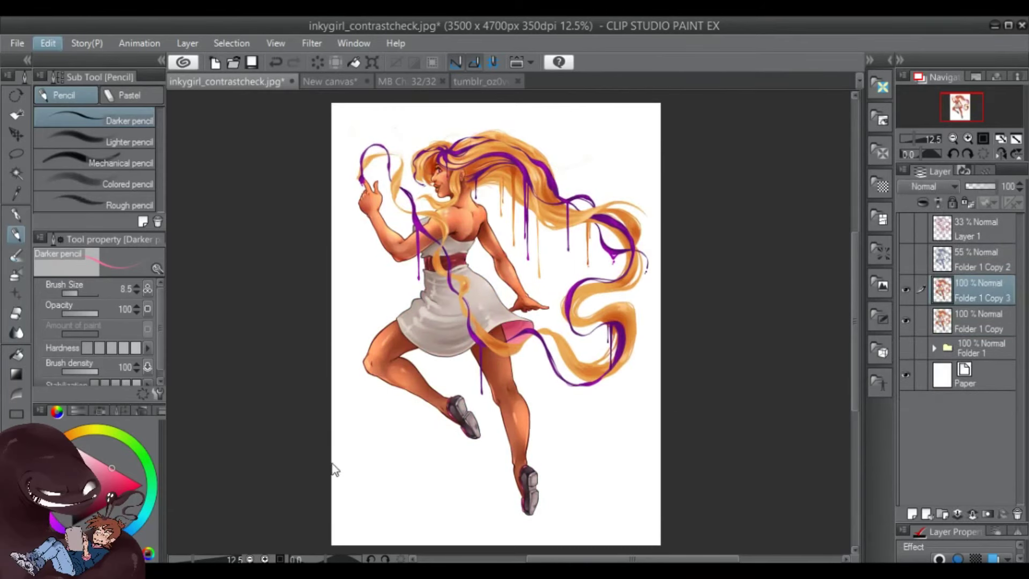
key("y")
key("u")
key("o")
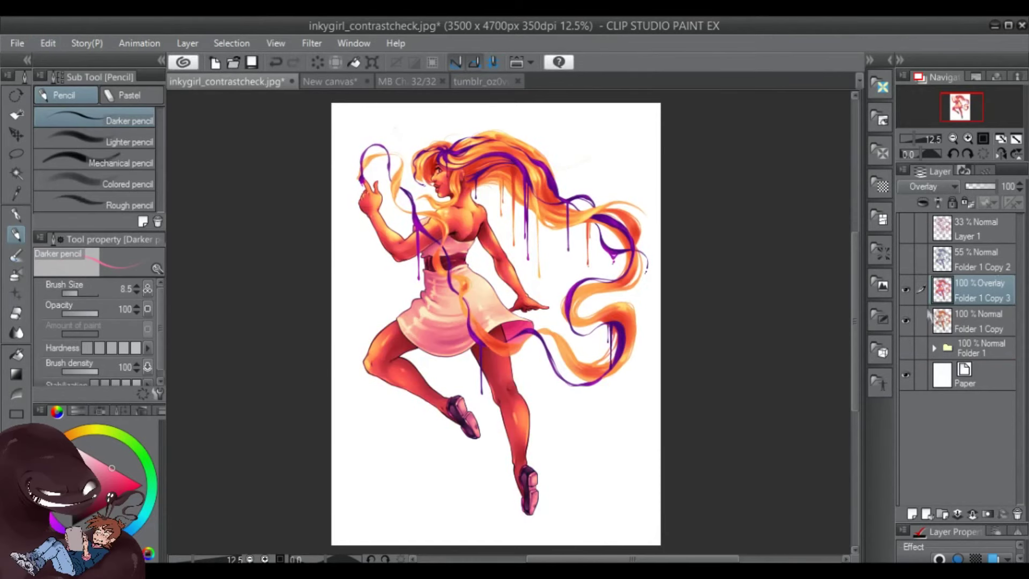
Blend the Folder 1 Copy 3 layer as Add at 25% opacity and compare the artwork with and without it
key("w")
left_click_drag(978, 189, 969, 192)
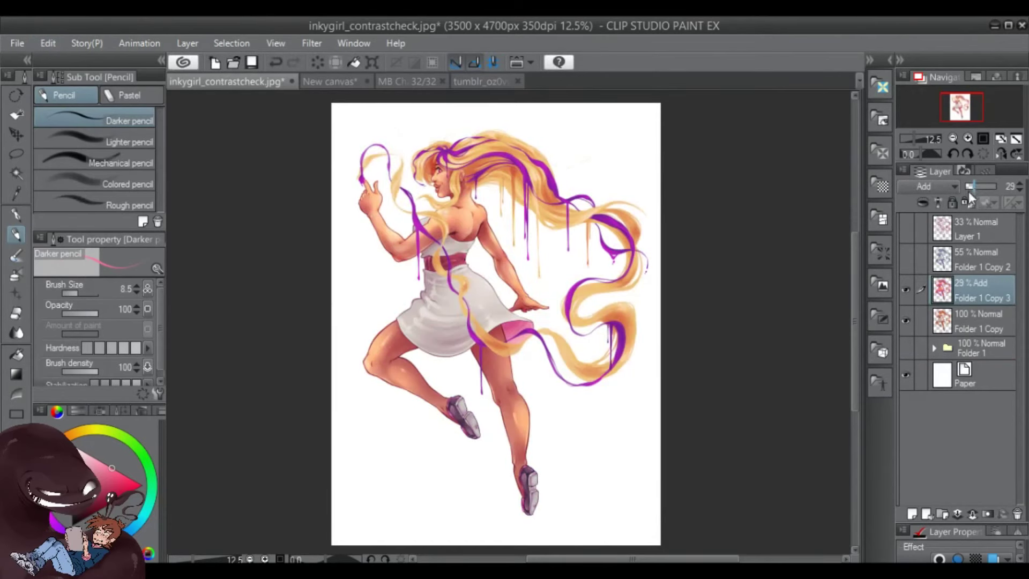
left_click(906, 289)
left_click(906, 289)
Choose the Soft airbrush and add a new layer beneath Folder 1 Copy 3, clipping both layers to the Folder 1 Copy artwork
key("b")
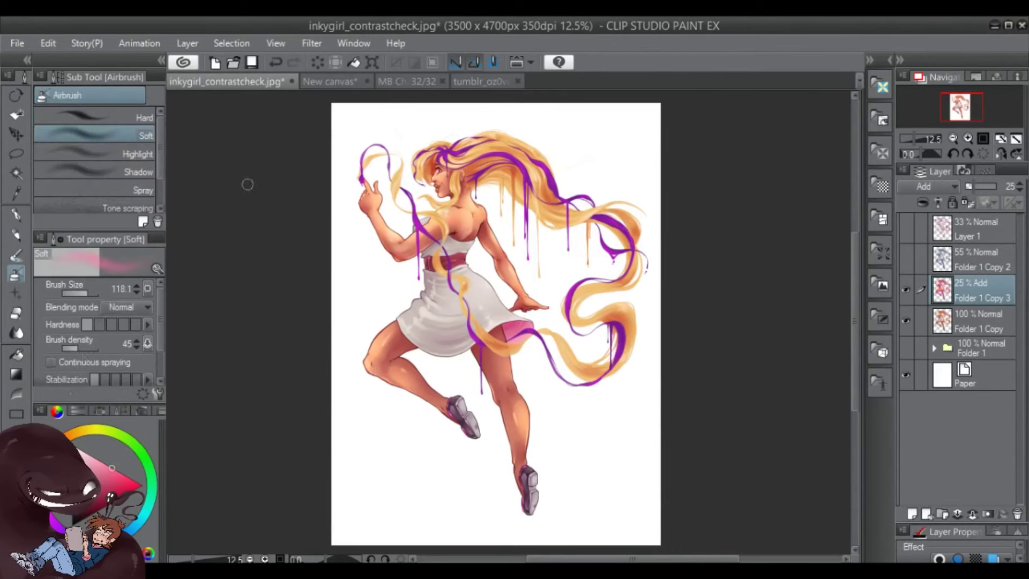
left_click_drag(476, 258, 466, 252)
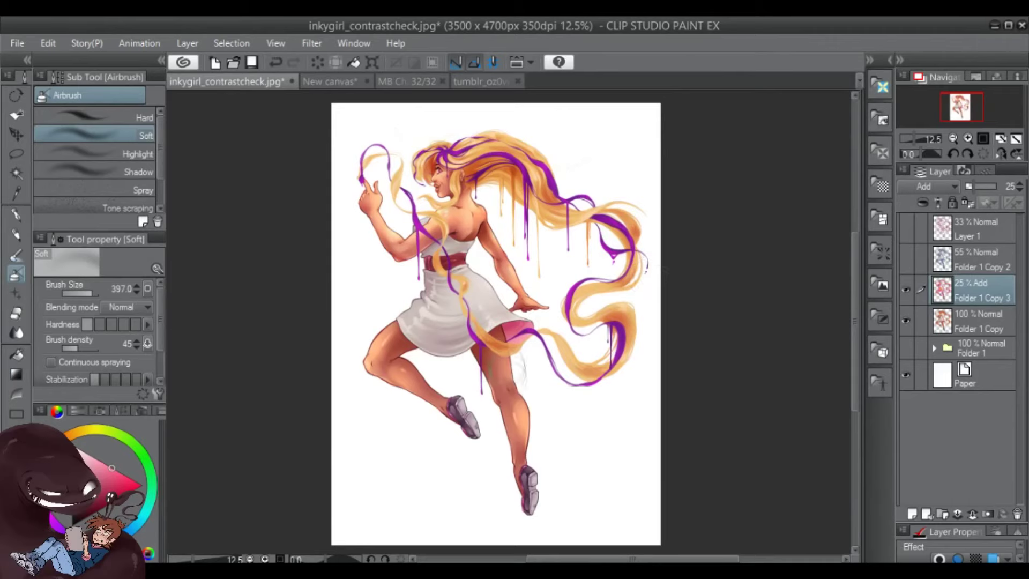
key("alt+bracketleft")
key("ctrl+shift+n")
key("ctrl+alt+g")
key("alt+bracketright")
key("ctrl+alt+g")
key("alt+bracketleft")
Try broad soft airbrush strokes over the figure on the new clipped layer and undo them
scroll(933, 186, "down", 2)
left_click(530, 177, "alt")
left_click_drag(531, 176, 568, 177)
mouse_move(590, 225)
left_mouse_down()
mouse_move(677, 345)
mouse_move(620, 436)
mouse_move(712, 333)
left_mouse_up()
key("ctrl+z")
scroll(932, 186, "down", 12)
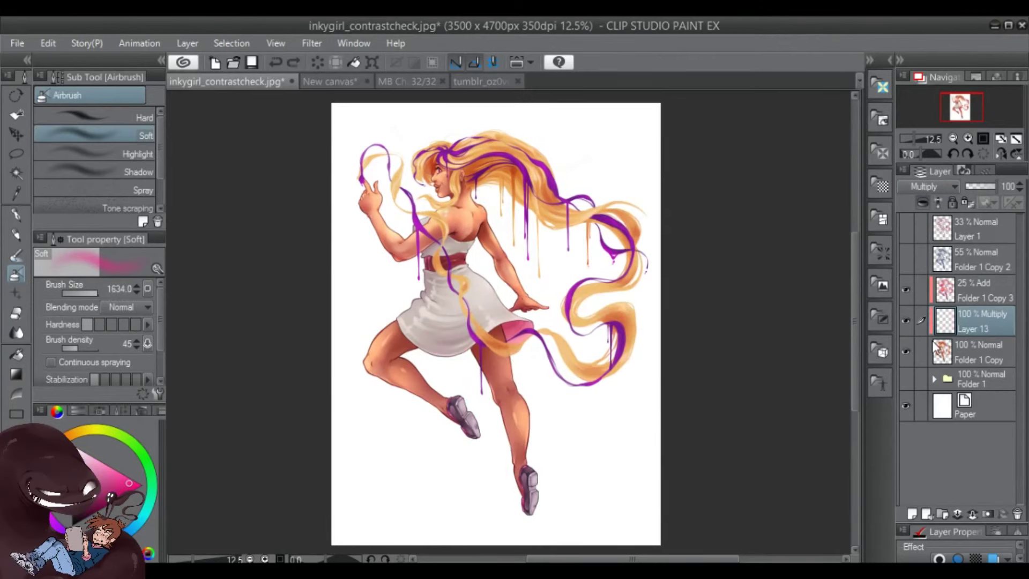
Airbrush pink glows onto the face, hair, fingertip and skirt lining with Soft at size 397 on the Add (Glow) layer
scroll(932, 186, "up", 2)
key("bracketleft")
key("bracketleft")
key("bracketleft")
key("bracketleft")
left_click(443, 165)
left_click(519, 333)
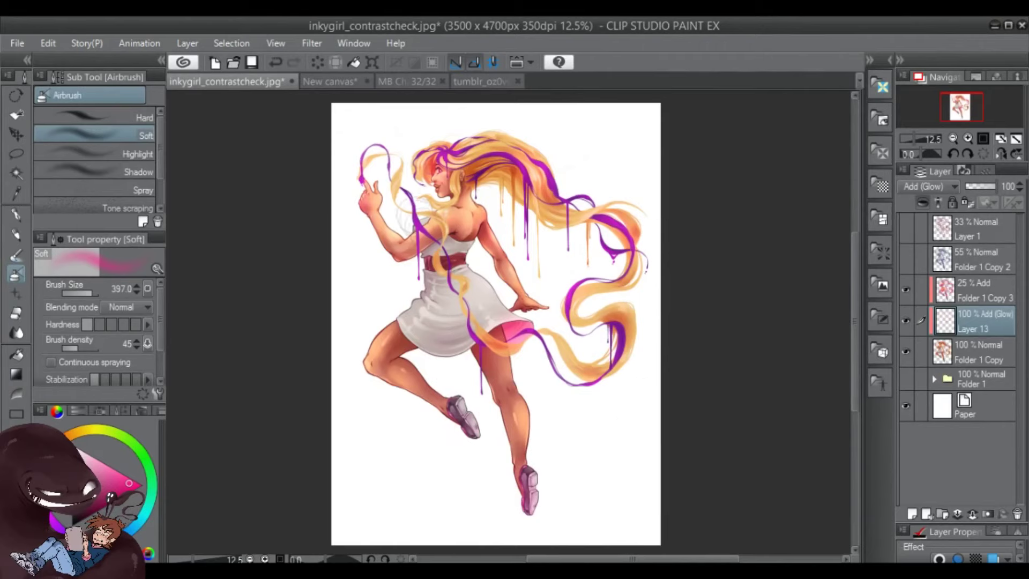
Add a clipped layer above Folder 1 Copy and airbrush a pale tint over the lower figure with Soft at size 1335
left_click(976, 352)
left_click_drag(528, 293, 547, 296, "ctrl+alt")
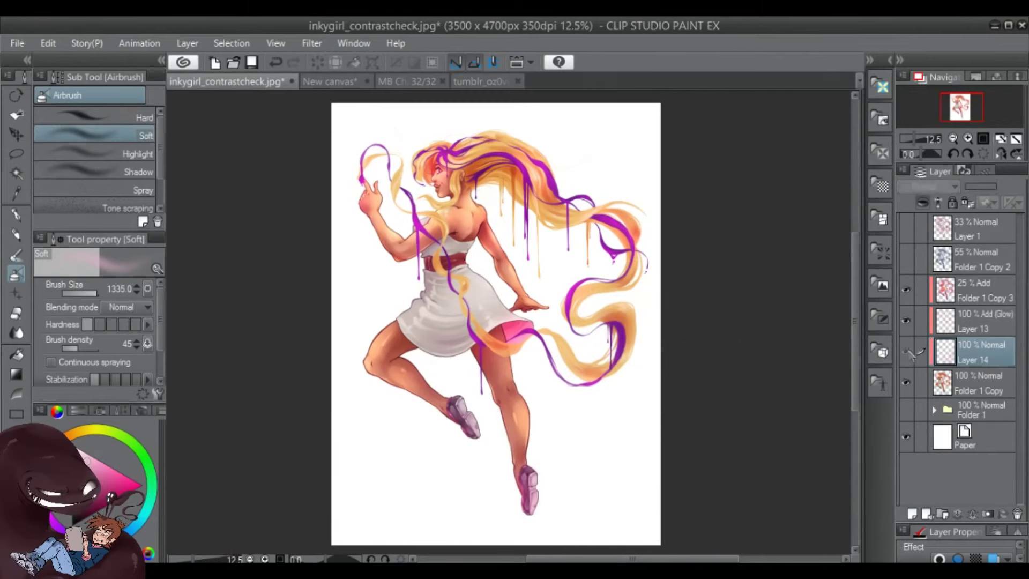
mouse_move(704, 484)
left_mouse_down()
mouse_move(726, 486)
mouse_move(727, 449)
left_mouse_up()
Add a layer above Folder 1 Copy 3 and sign the artwork in pink beside the lower shoe with Mapping pen at 15.6
left_click(919, 514)
mouse_move(973, 352)
left_mouse_down()
mouse_move(972, 408)
mouse_move(972, 293)
left_mouse_up()
key("p")
scroll(488, 341, "up", 3)
scroll(696, 380, "up", 2)
key("minus")
key("minus")
key("minus")
key("minus")
key("minus")
key("minus")
left_click_drag(511, 351, 538, 347)
left_click(533, 338)
mouse_move(545, 313)
left_mouse_down()
mouse_move(548, 350)
mouse_move(579, 321)
mouse_move(621, 308)
mouse_move(628, 319)
left_mouse_up()
key("ctrl+0")
key("ctrl+plus")
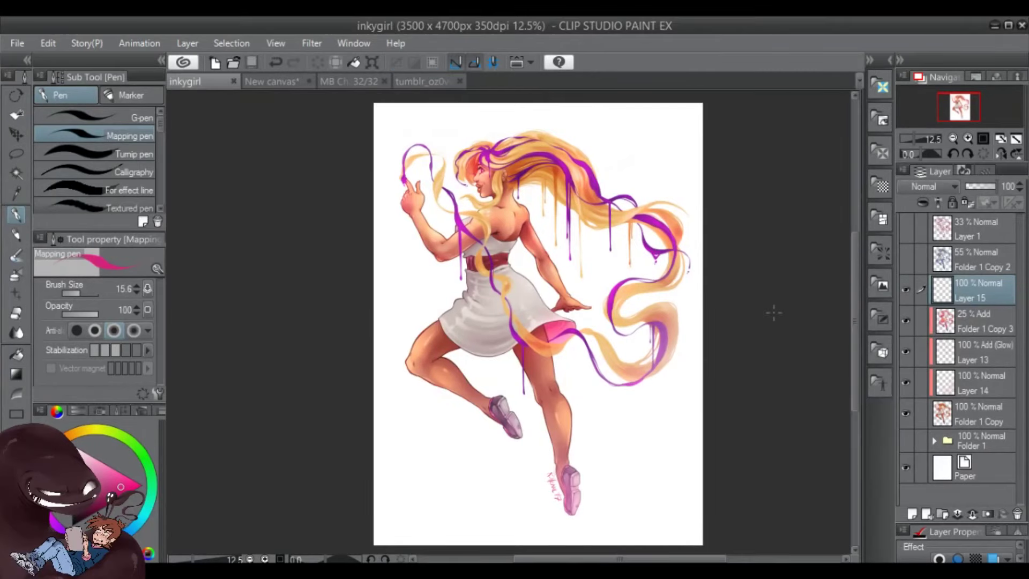
Paint an orange drip hanging from the lowest hair curl on the Folder 1 Copy layer with Opaque watercolor at size 10.4
left_click(973, 414)
scroll(536, 321, "up", 3)
left_click(528, 252, "alt")
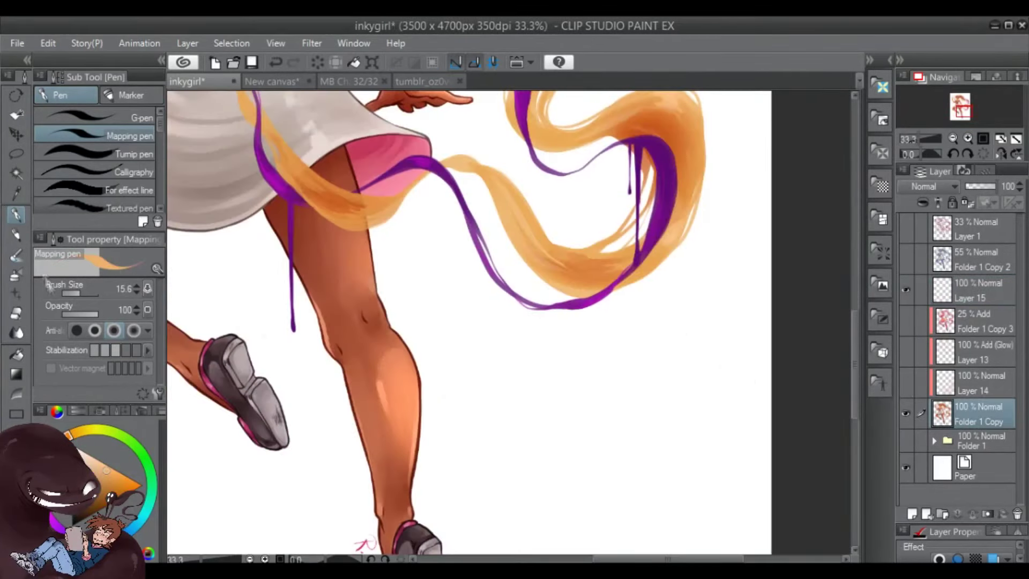
key("b")
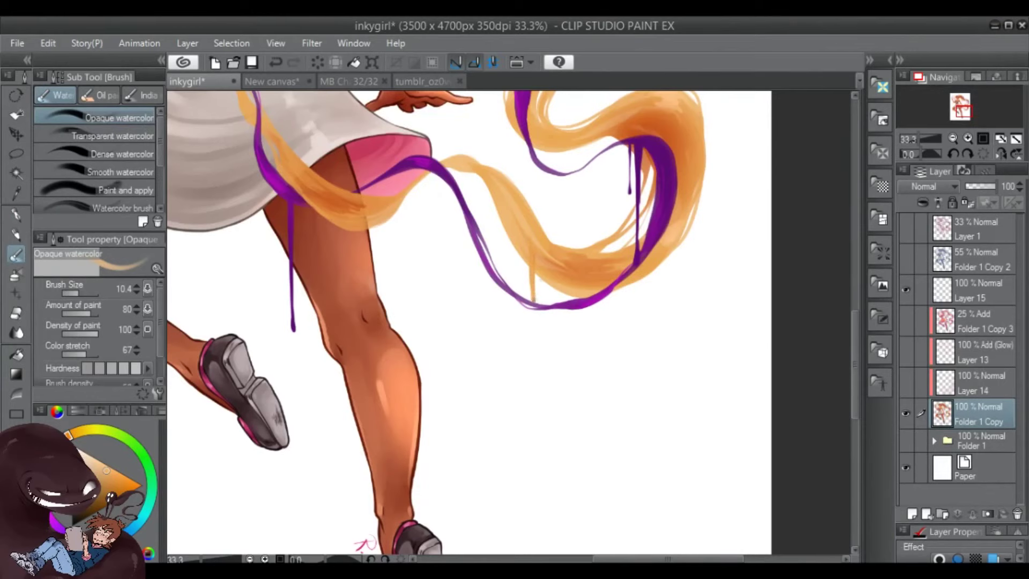
left_click_drag(533, 308, 530, 271)
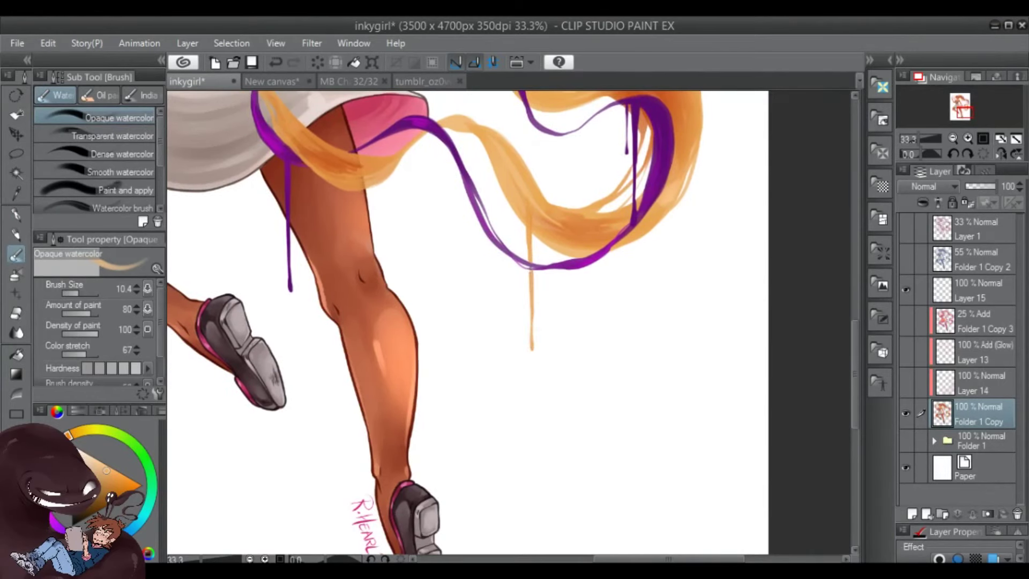
left_click(523, 260, "alt")
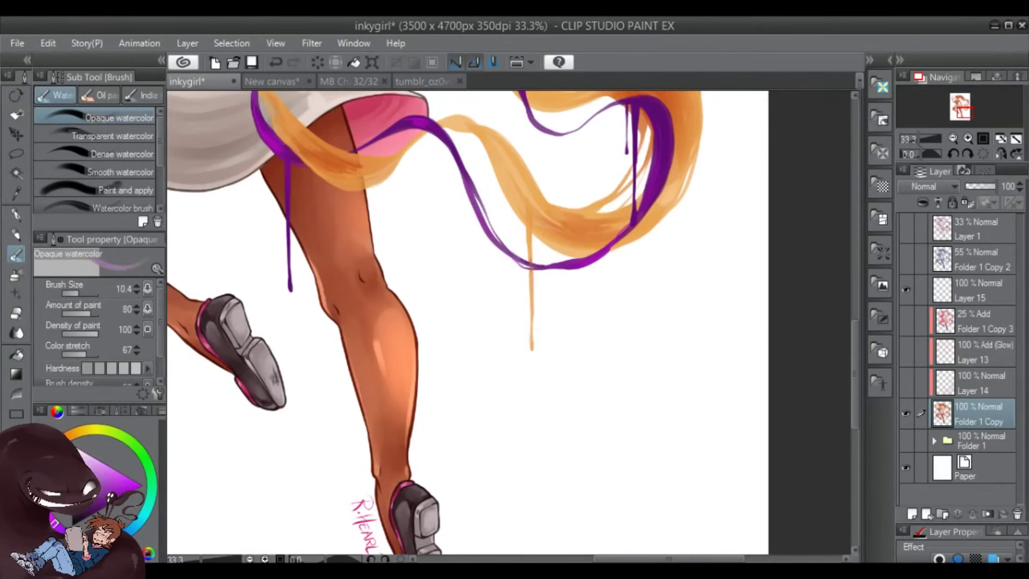
scroll(741, 347, "down", 3)
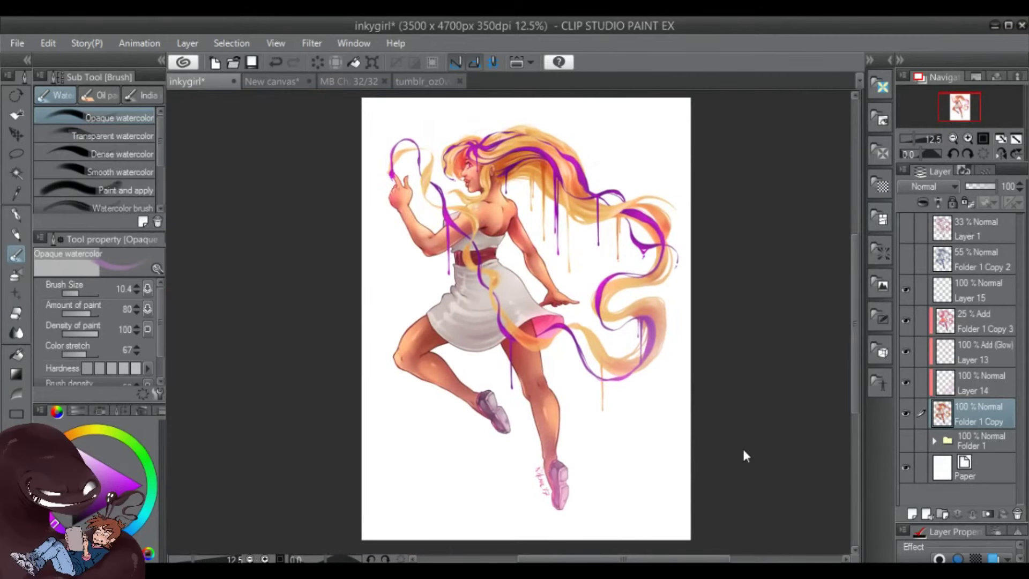
Add small orange droplets below the new drip and purple droplets around the lower hair with Opaque watercolor
scroll(743, 451, "up", 3)
left_click(625, 212, "alt")
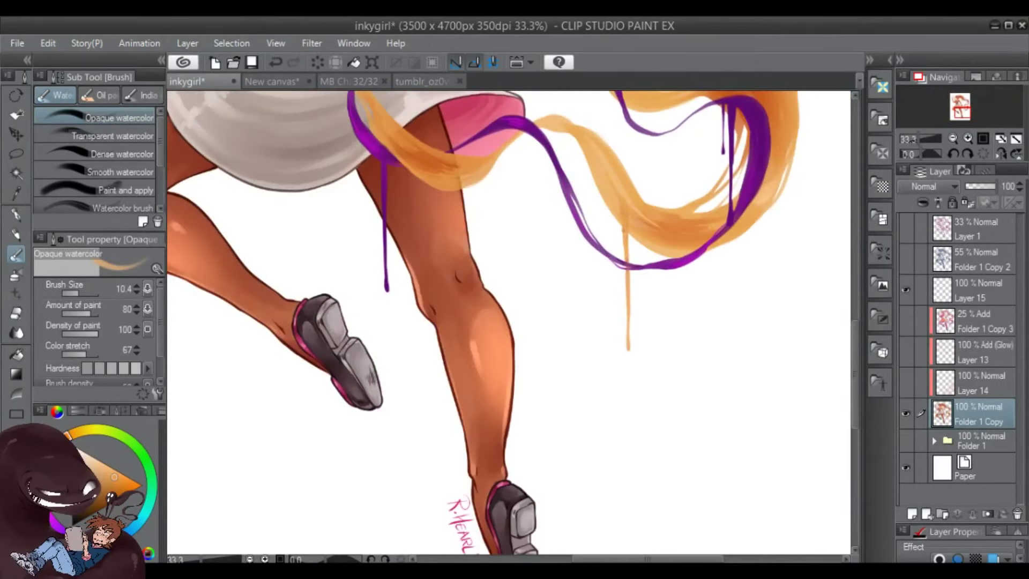
left_click_drag(631, 359, 627, 296)
mouse_move(624, 432)
left_mouse_down()
mouse_move(662, 471)
mouse_move(661, 402)
mouse_move(685, 360)
left_mouse_up()
left_click(433, 435, "alt")
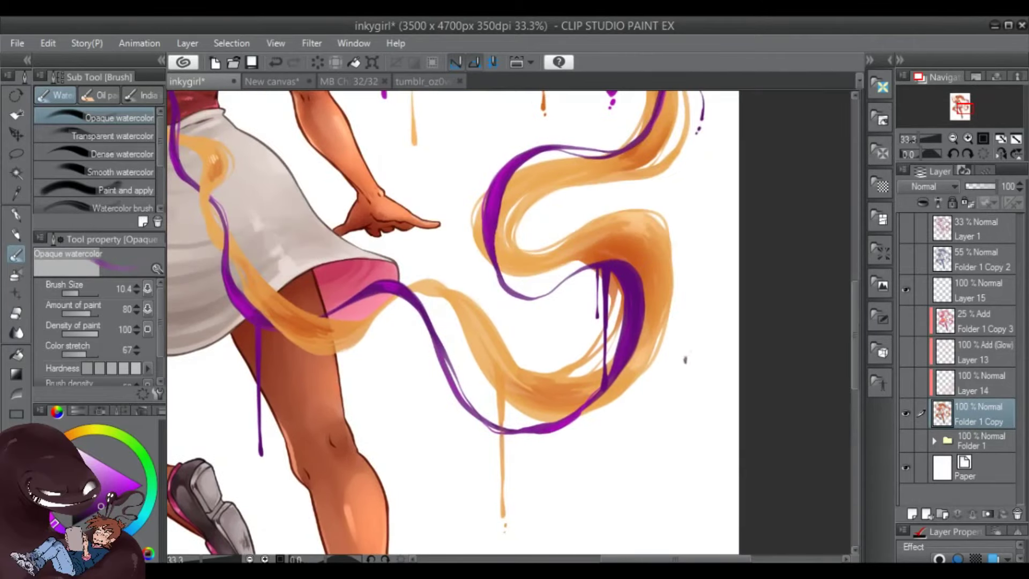
scroll(372, 292, "down", 2)
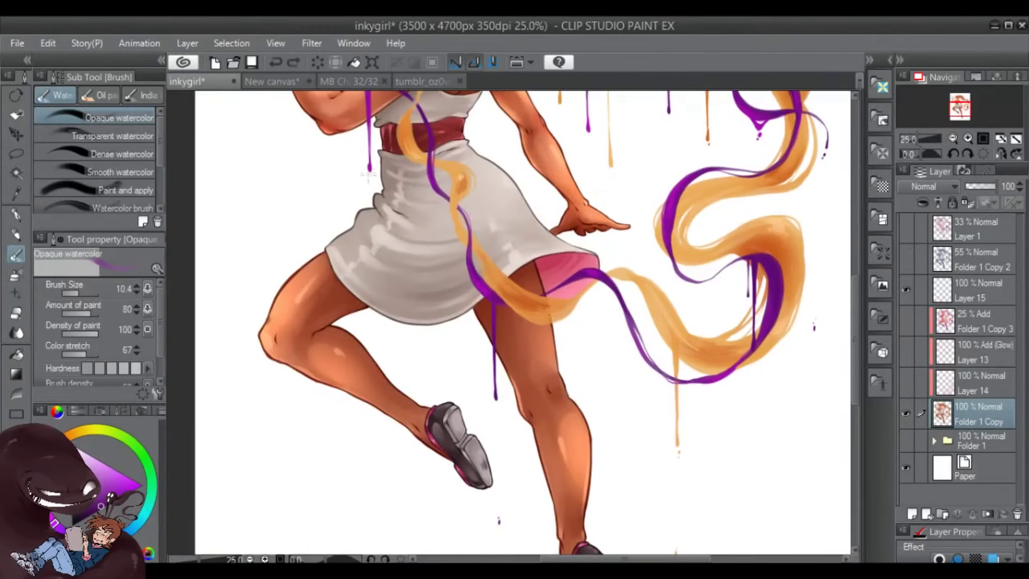
Dot small purple and orange droplets near the skirt and raised arm with Darker pencil at size 8.5
key("p")
left_click_drag(375, 290, 358, 523)
left_click(341, 198, "alt")
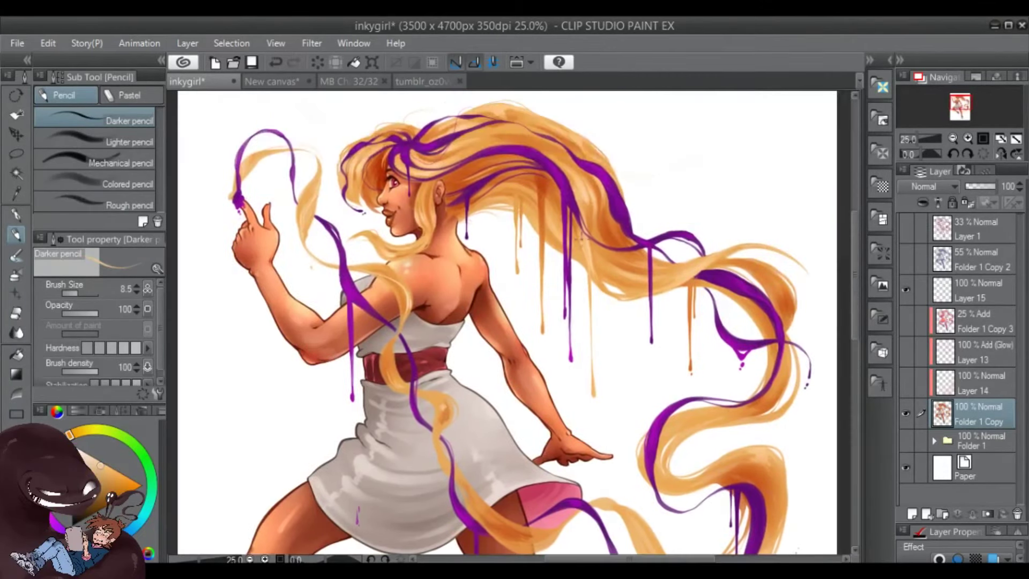
Speckle purple ink droplets along the purple strands across the top and back of the hair with Darker pencil at 8.5
left_click(575, 189, "alt")
left_click(968, 138)
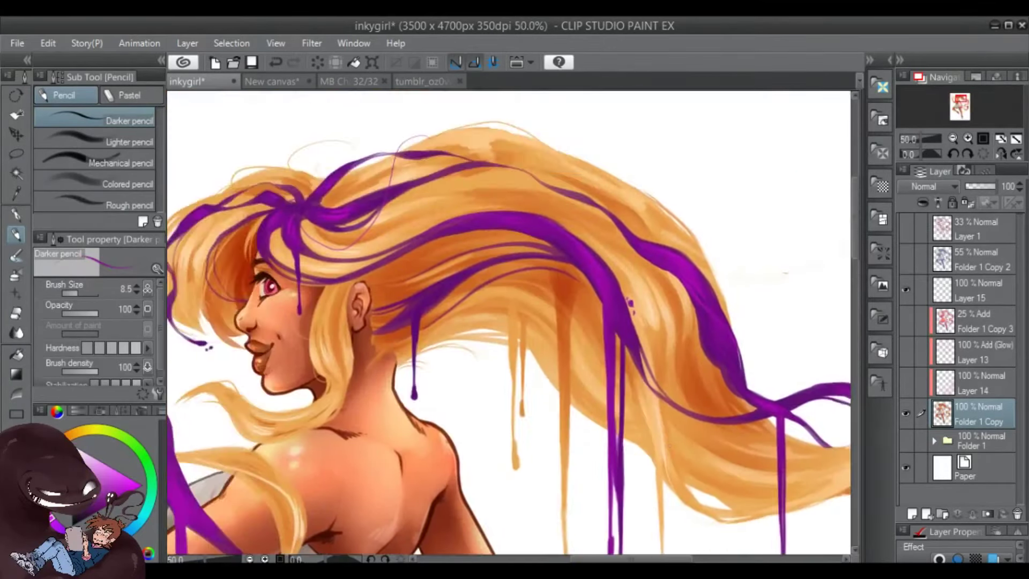
left_click_drag(509, 321, 576, 289)
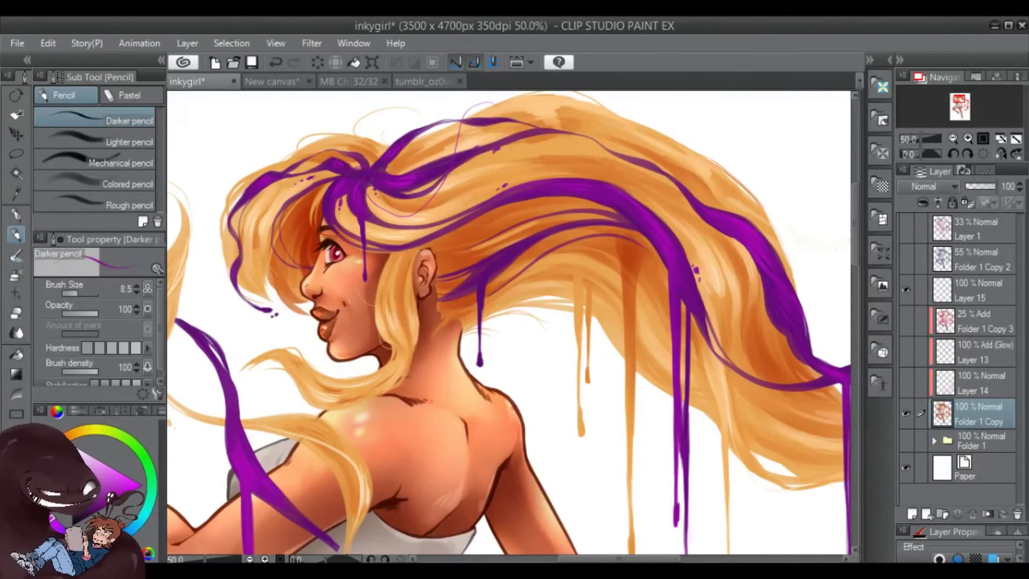
left_click_drag(509, 321, 429, 365)
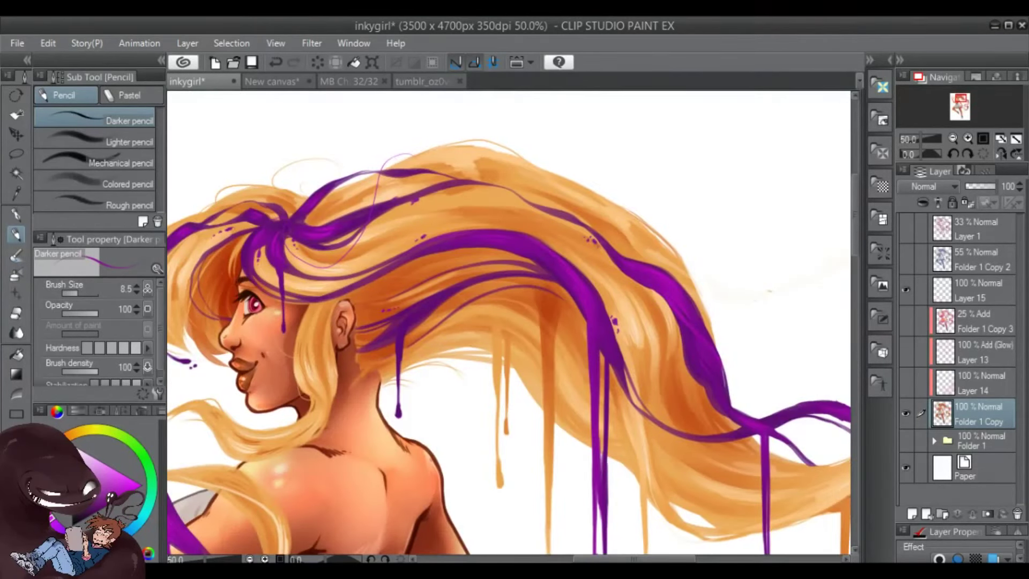
left_click(954, 139)
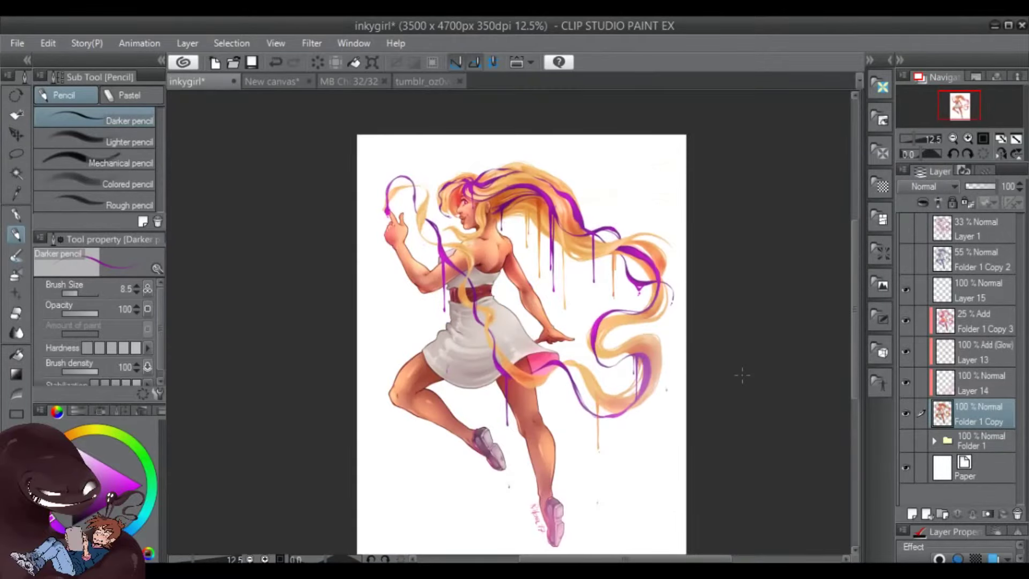